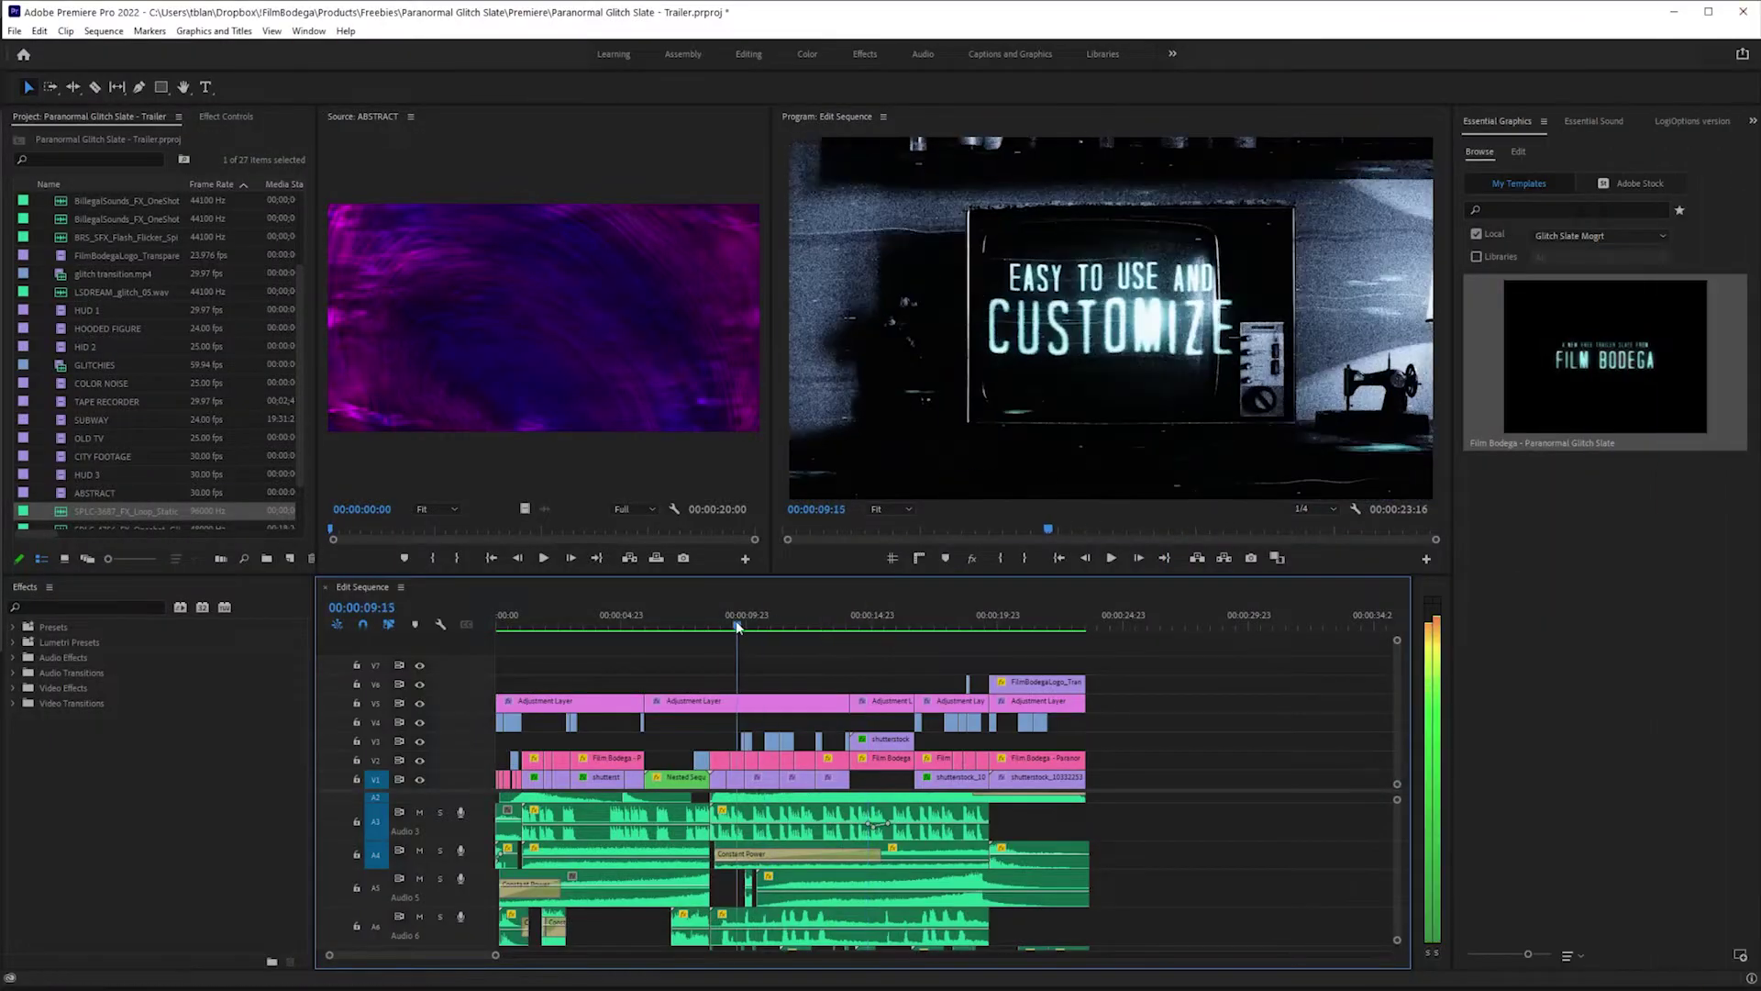
# Scrub the Edit Sequence timeline to preview around the ten-second mark.
pyautogui.moveTo(718, 627)
pyautogui.mouseDown()
pyautogui.moveTo(807, 641)
pyautogui.moveTo(769, 644)
pyautogui.moveTo(879, 626)
pyautogui.moveTo(751, 663)
pyautogui.moveTo(719, 653)
pyautogui.mouseUp()
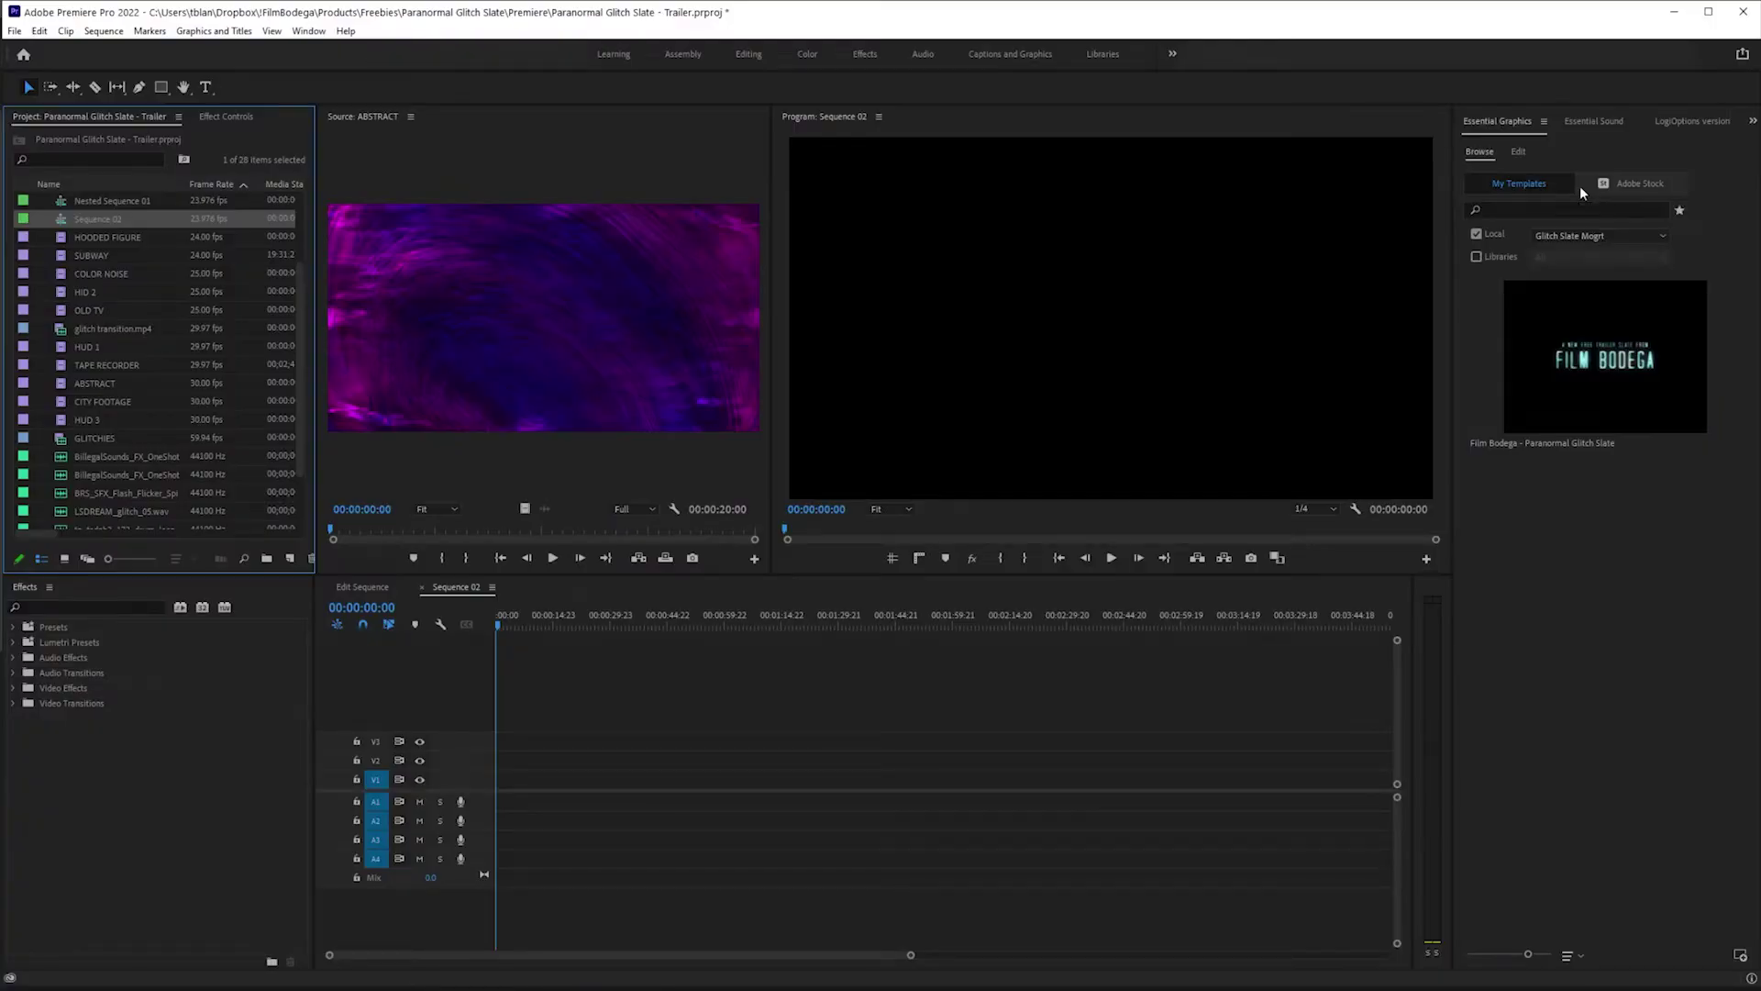
# Add the Film Bodega glitch slate to Sequence 02 and jump to 00:00:47:04 to see the title.
pyautogui.moveTo(1582, 405)
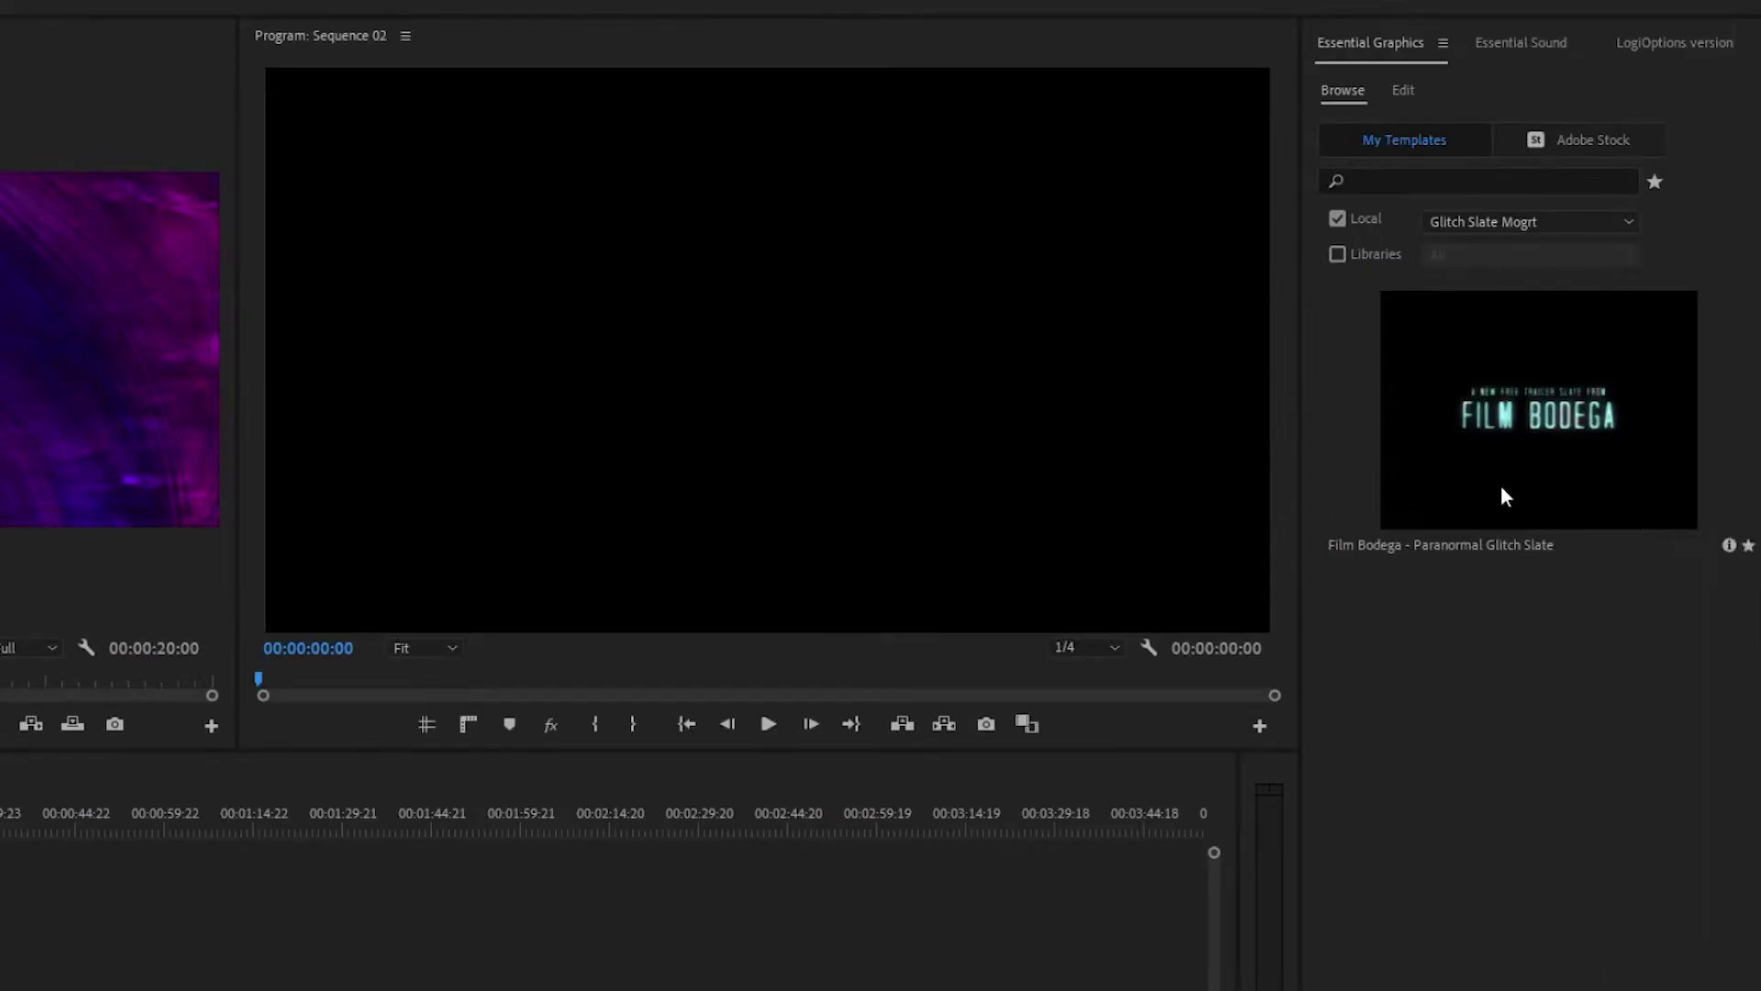
pyautogui.moveTo(1525, 449); pyautogui.dragTo(86, 990)
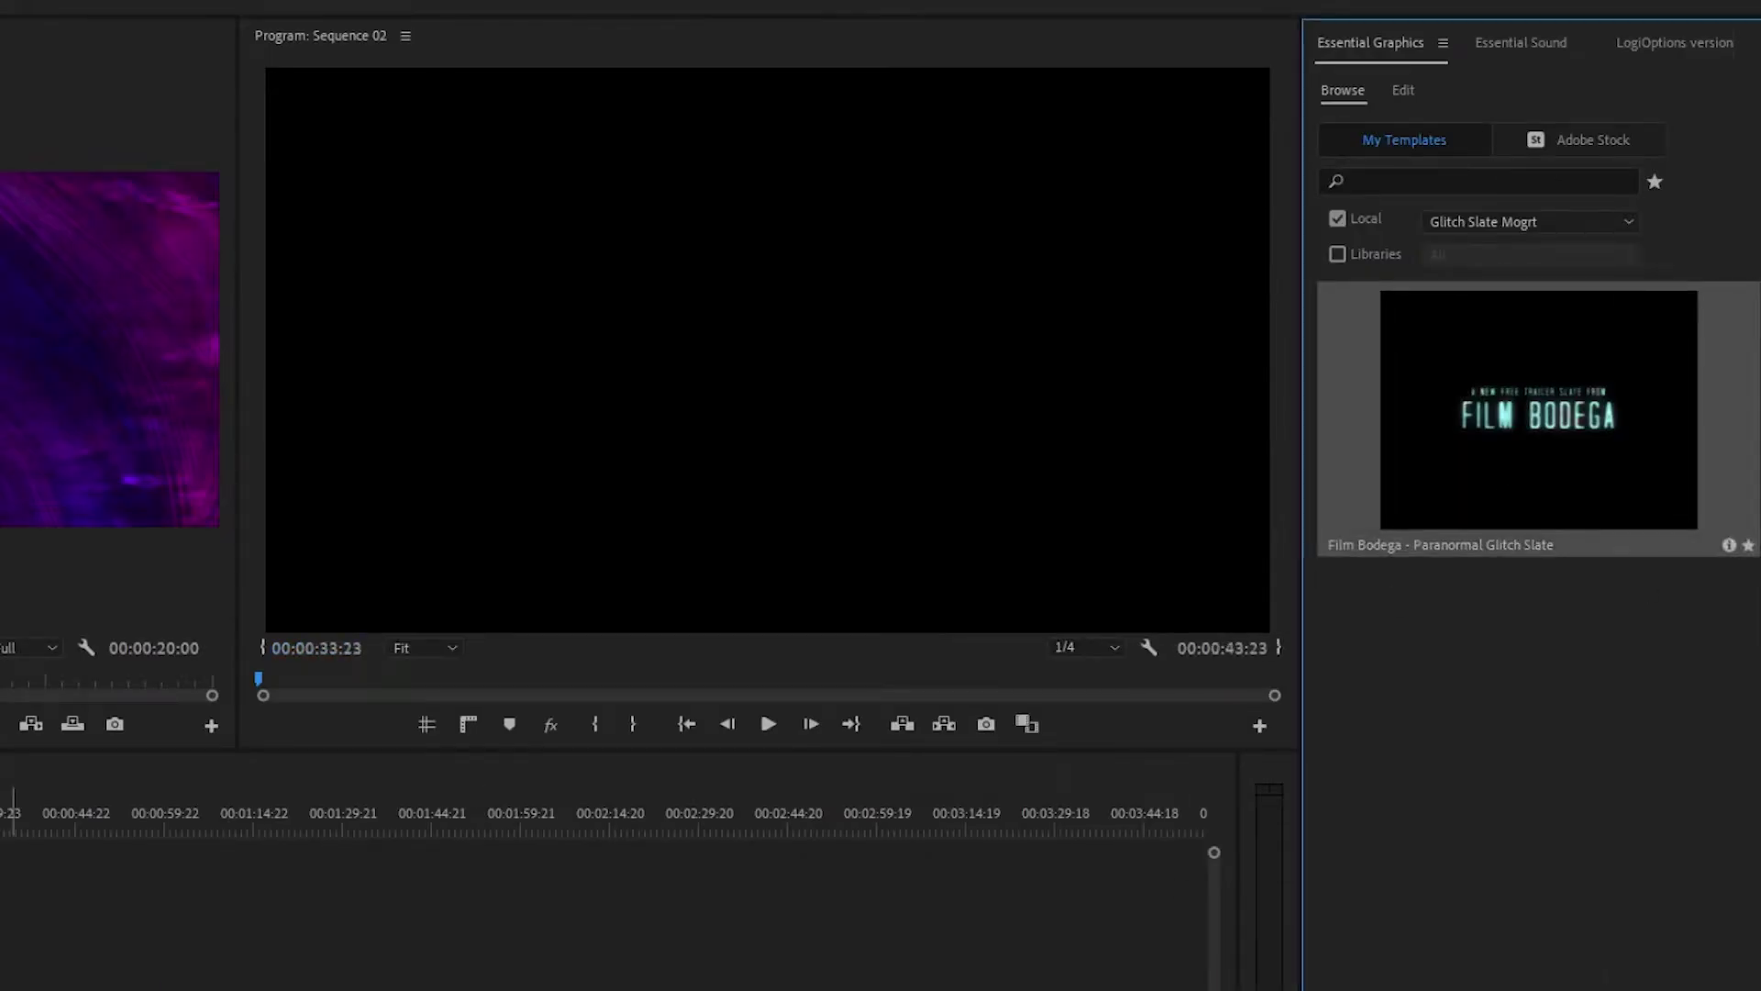
pyautogui.click(583, 438)
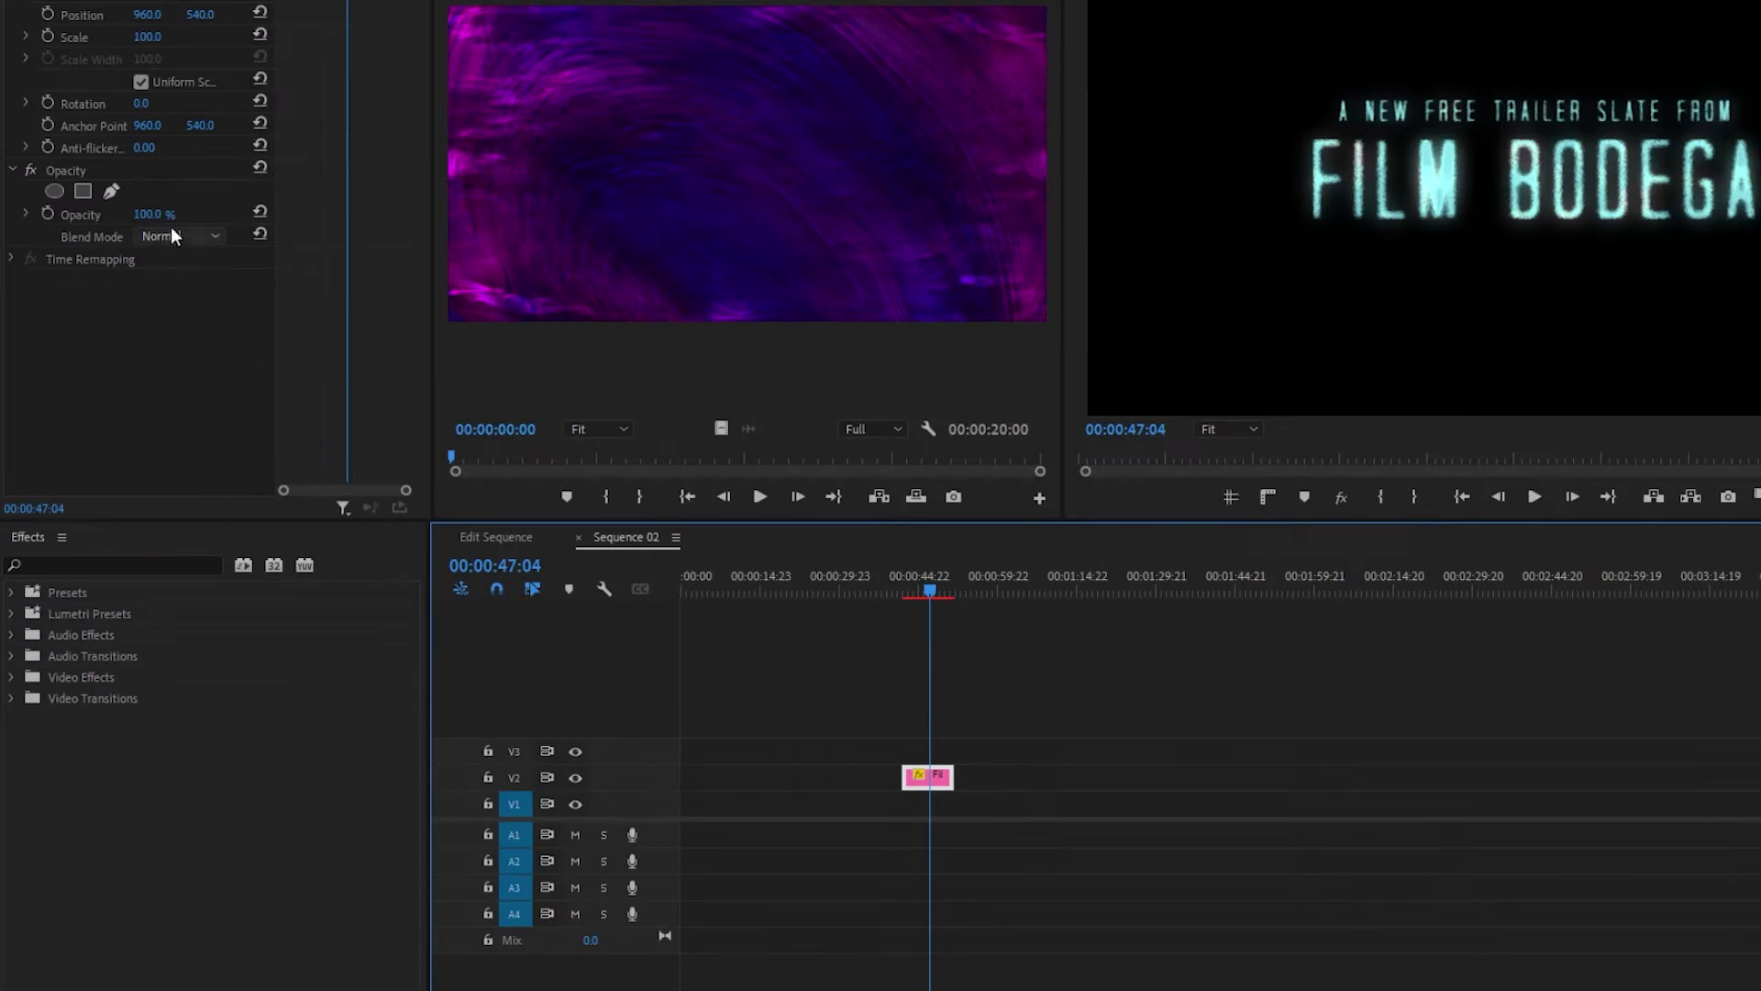
# Set the slate's opacity blend mode to Linear Dodge (Add).
pyautogui.click(171, 235)
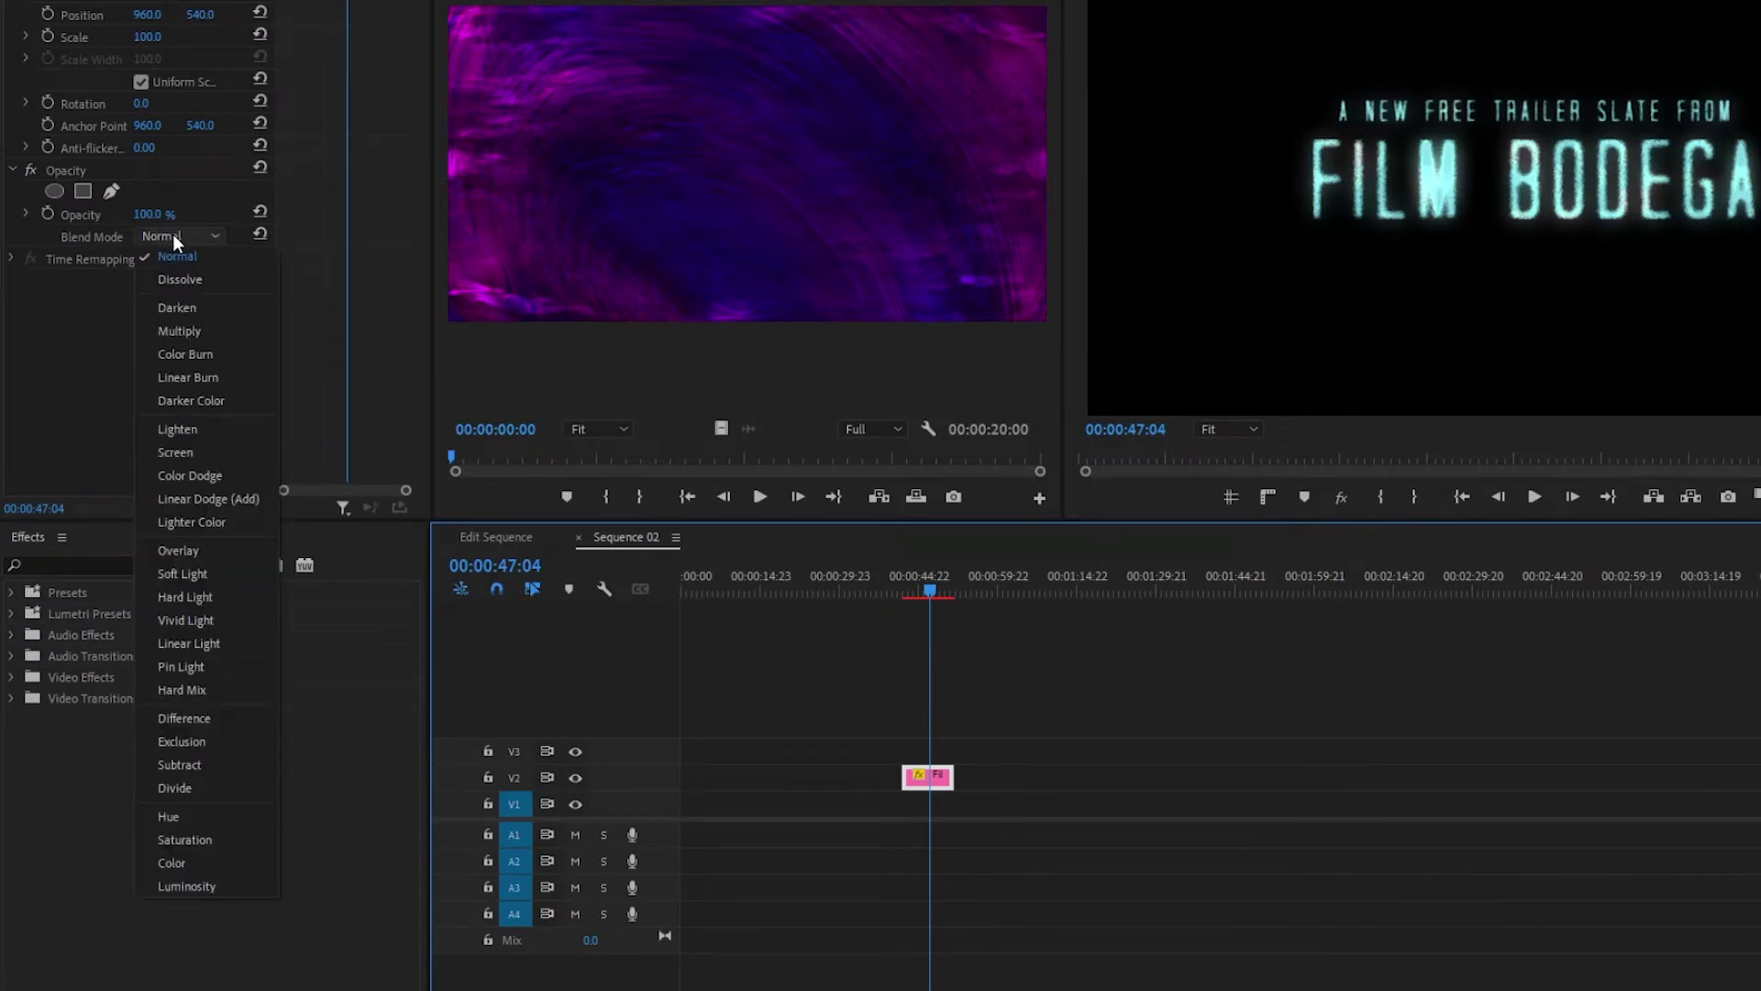
pyautogui.click(183, 497)
pyautogui.click(1172, 829)
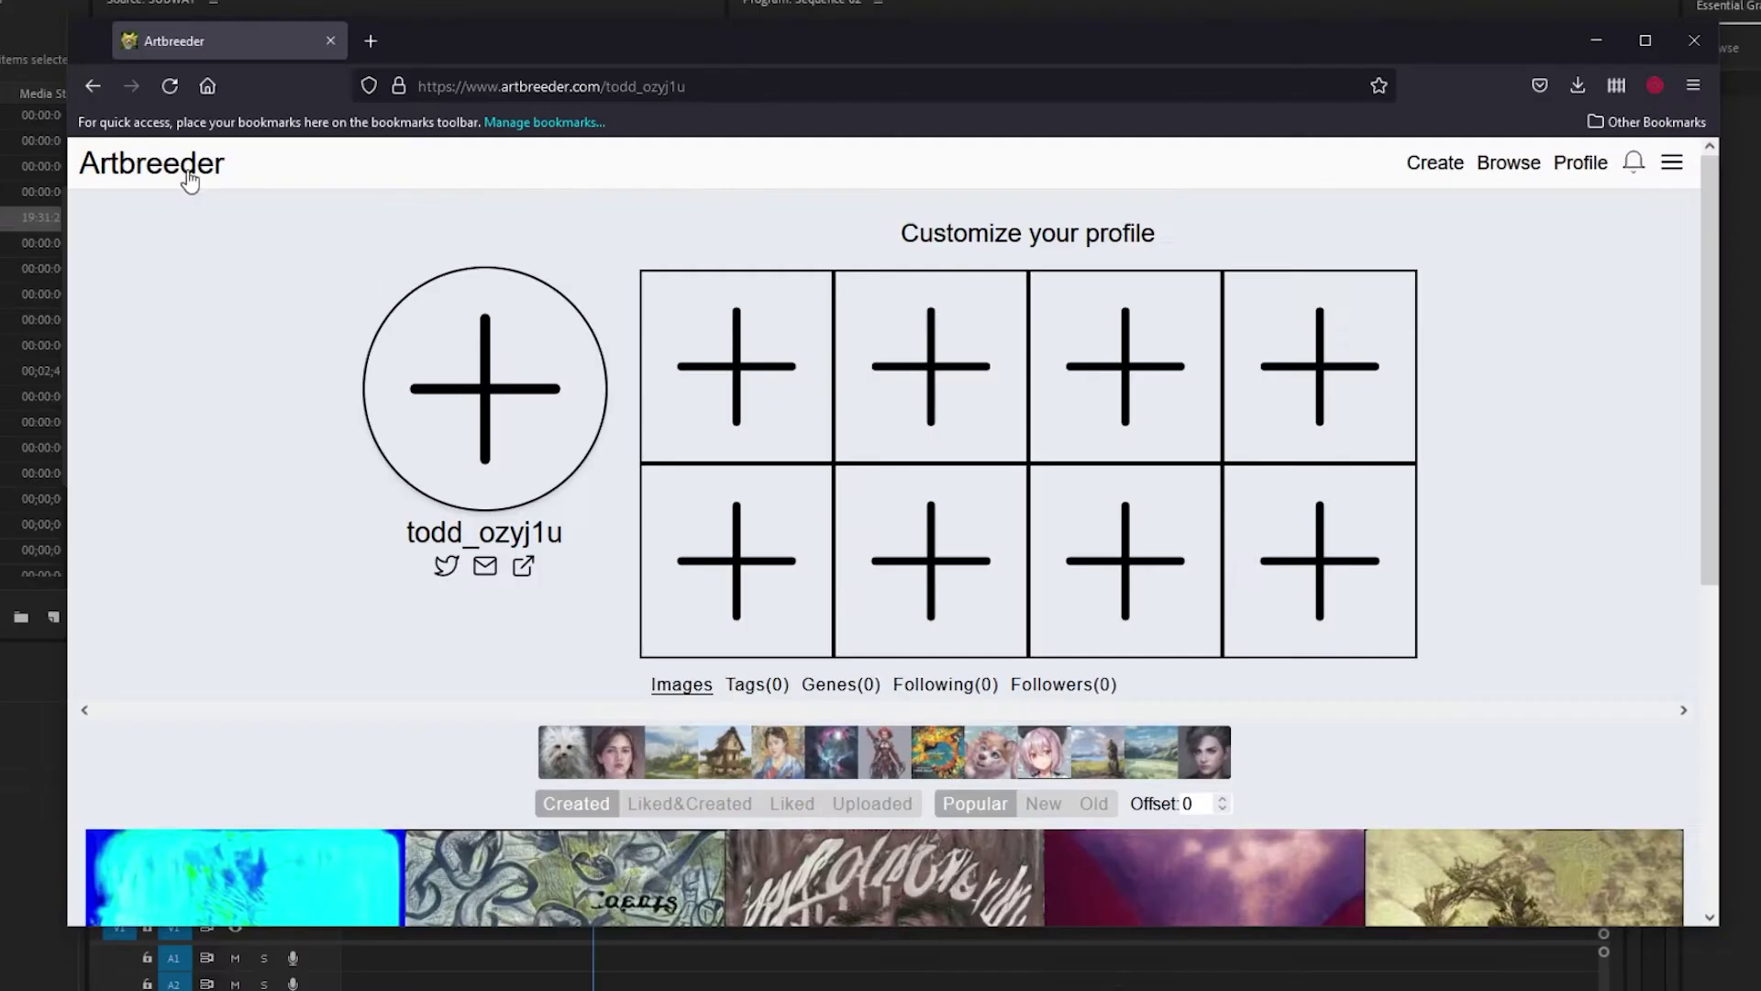
# In Artbreeder, go to Create, pick the Albums category, and choose Animate.
pyautogui.click(186, 176)
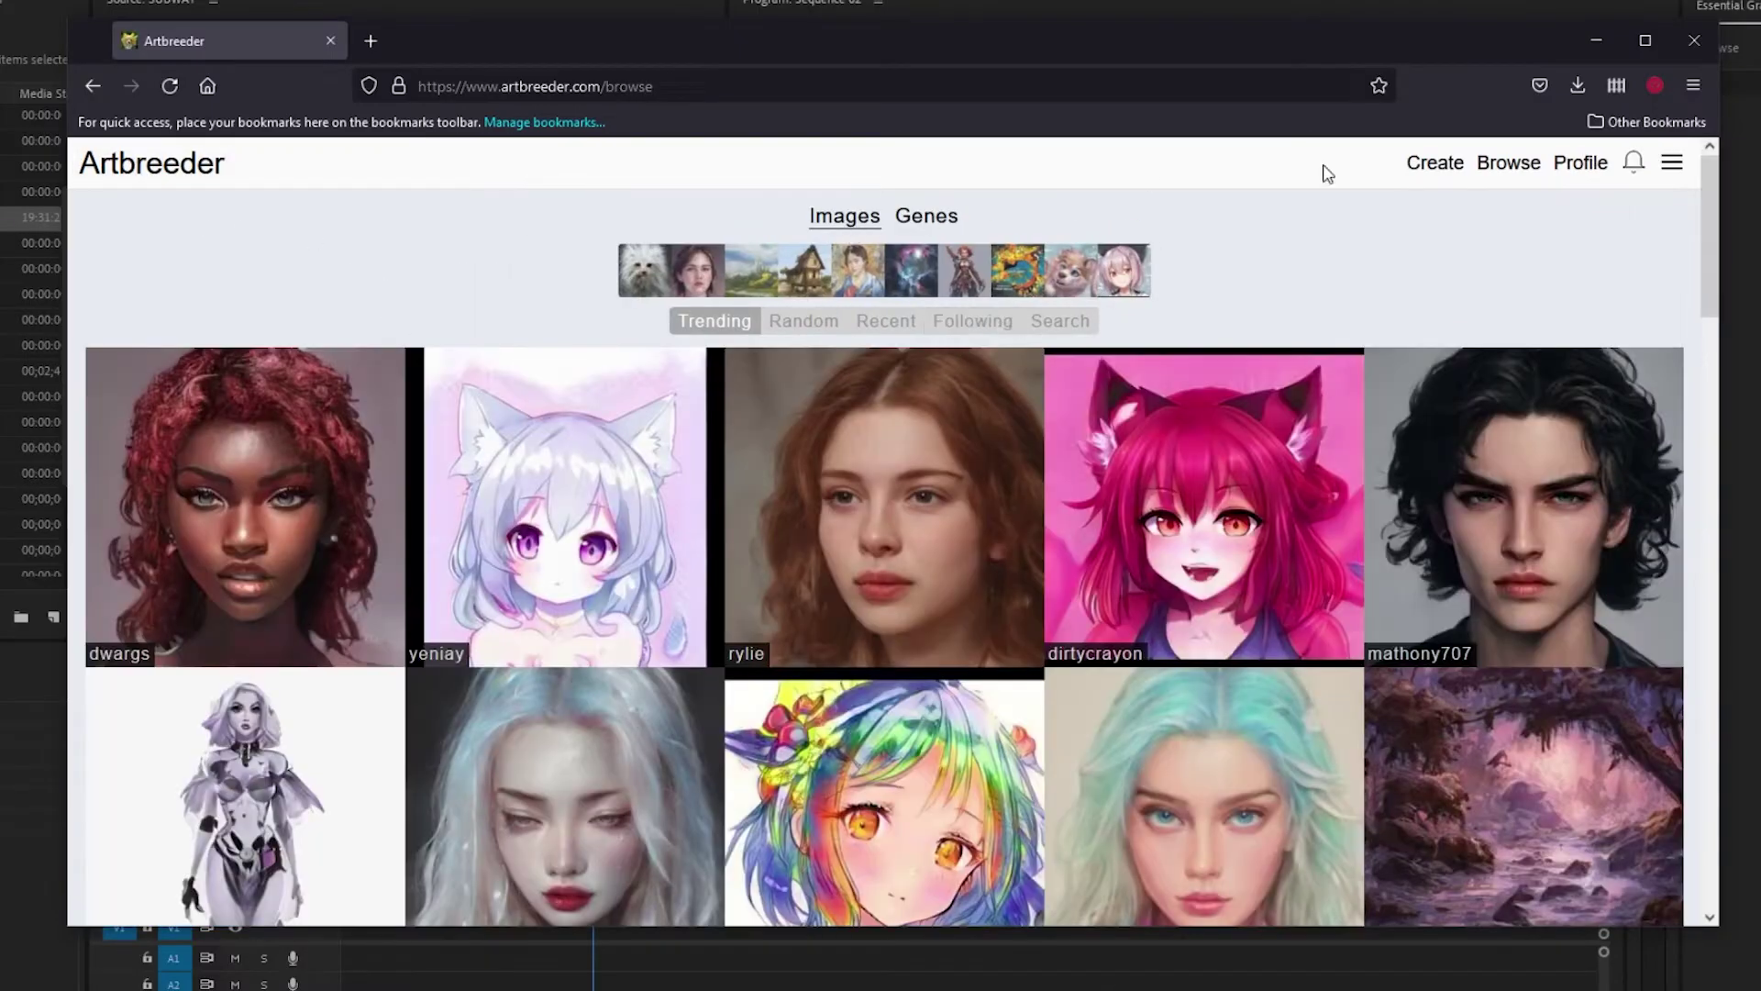
pyautogui.click(1431, 162)
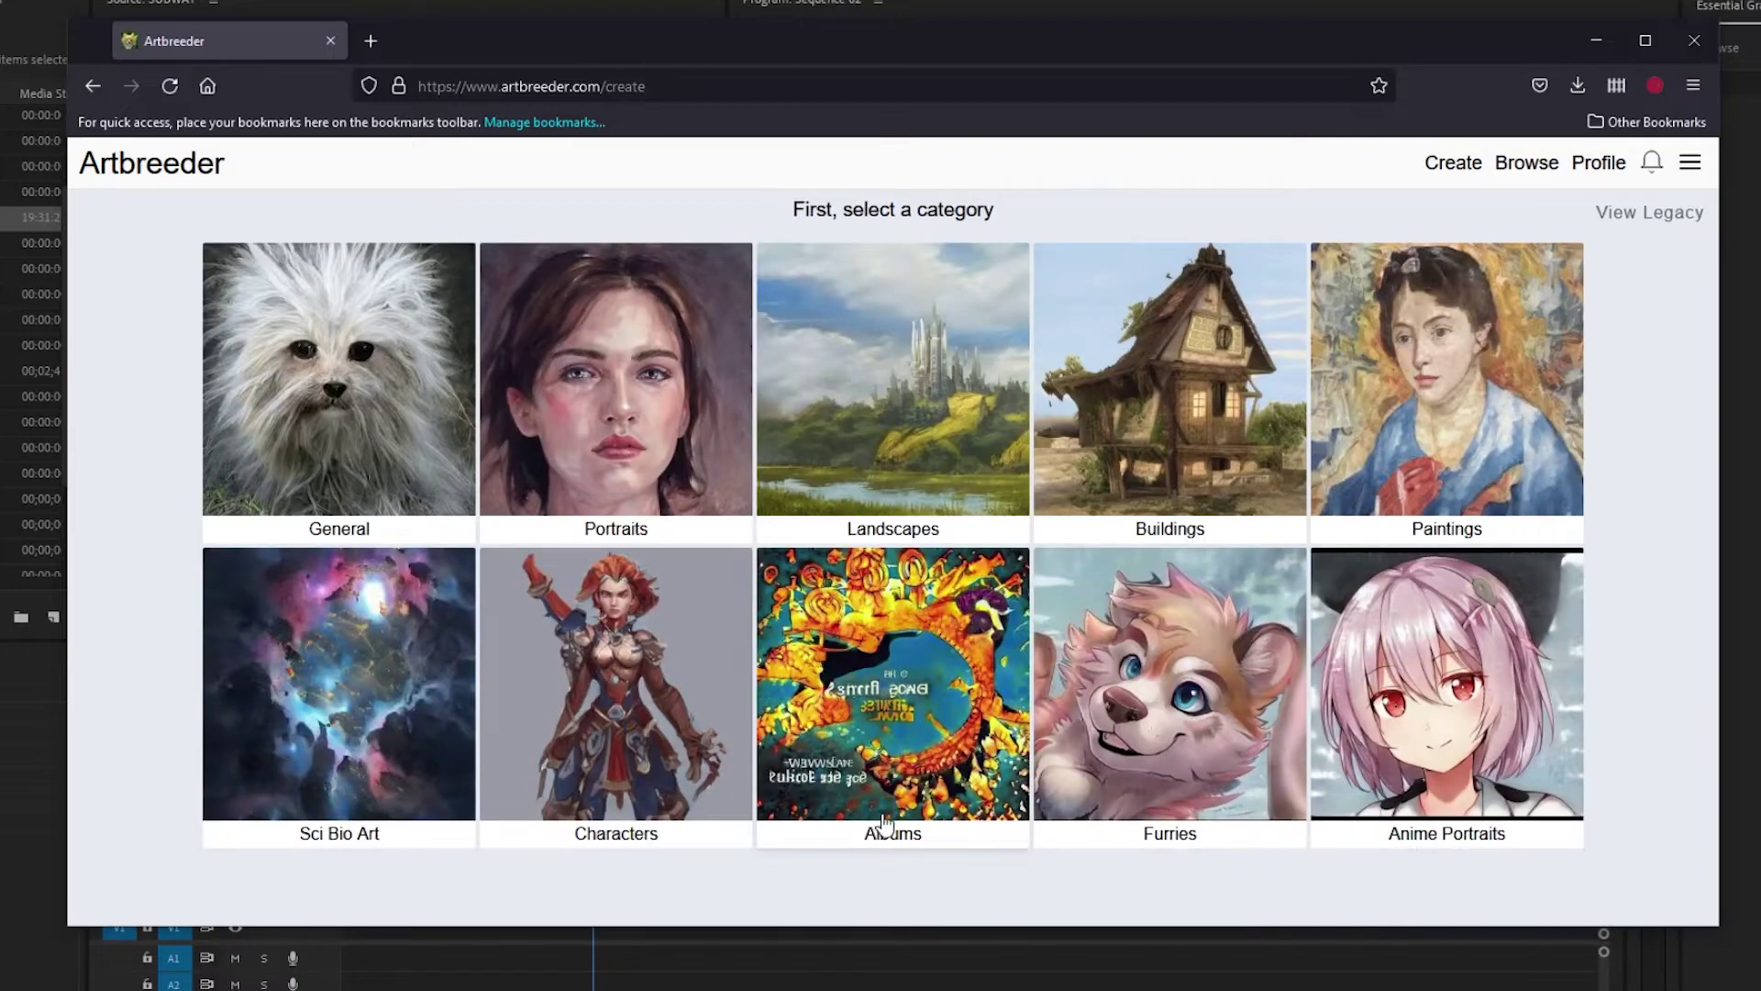
pyautogui.click(871, 753)
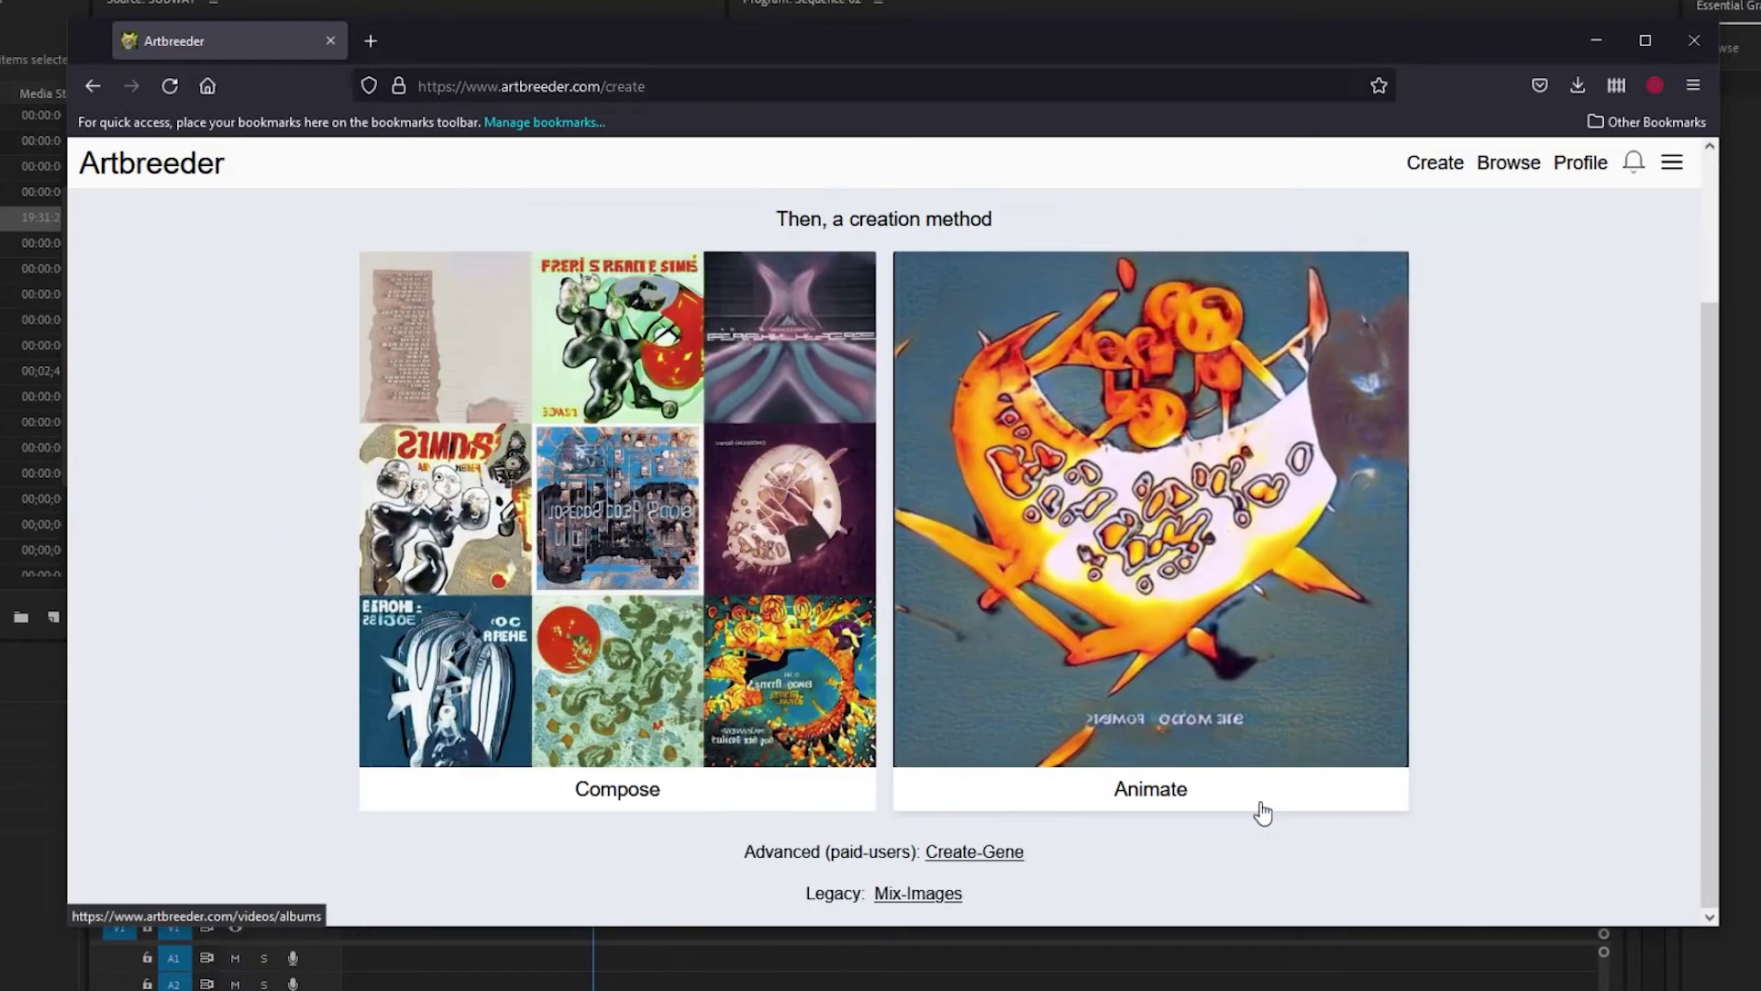
pyautogui.scroll(1, 1009, 715)
pyautogui.scroll(-1, 780, 642)
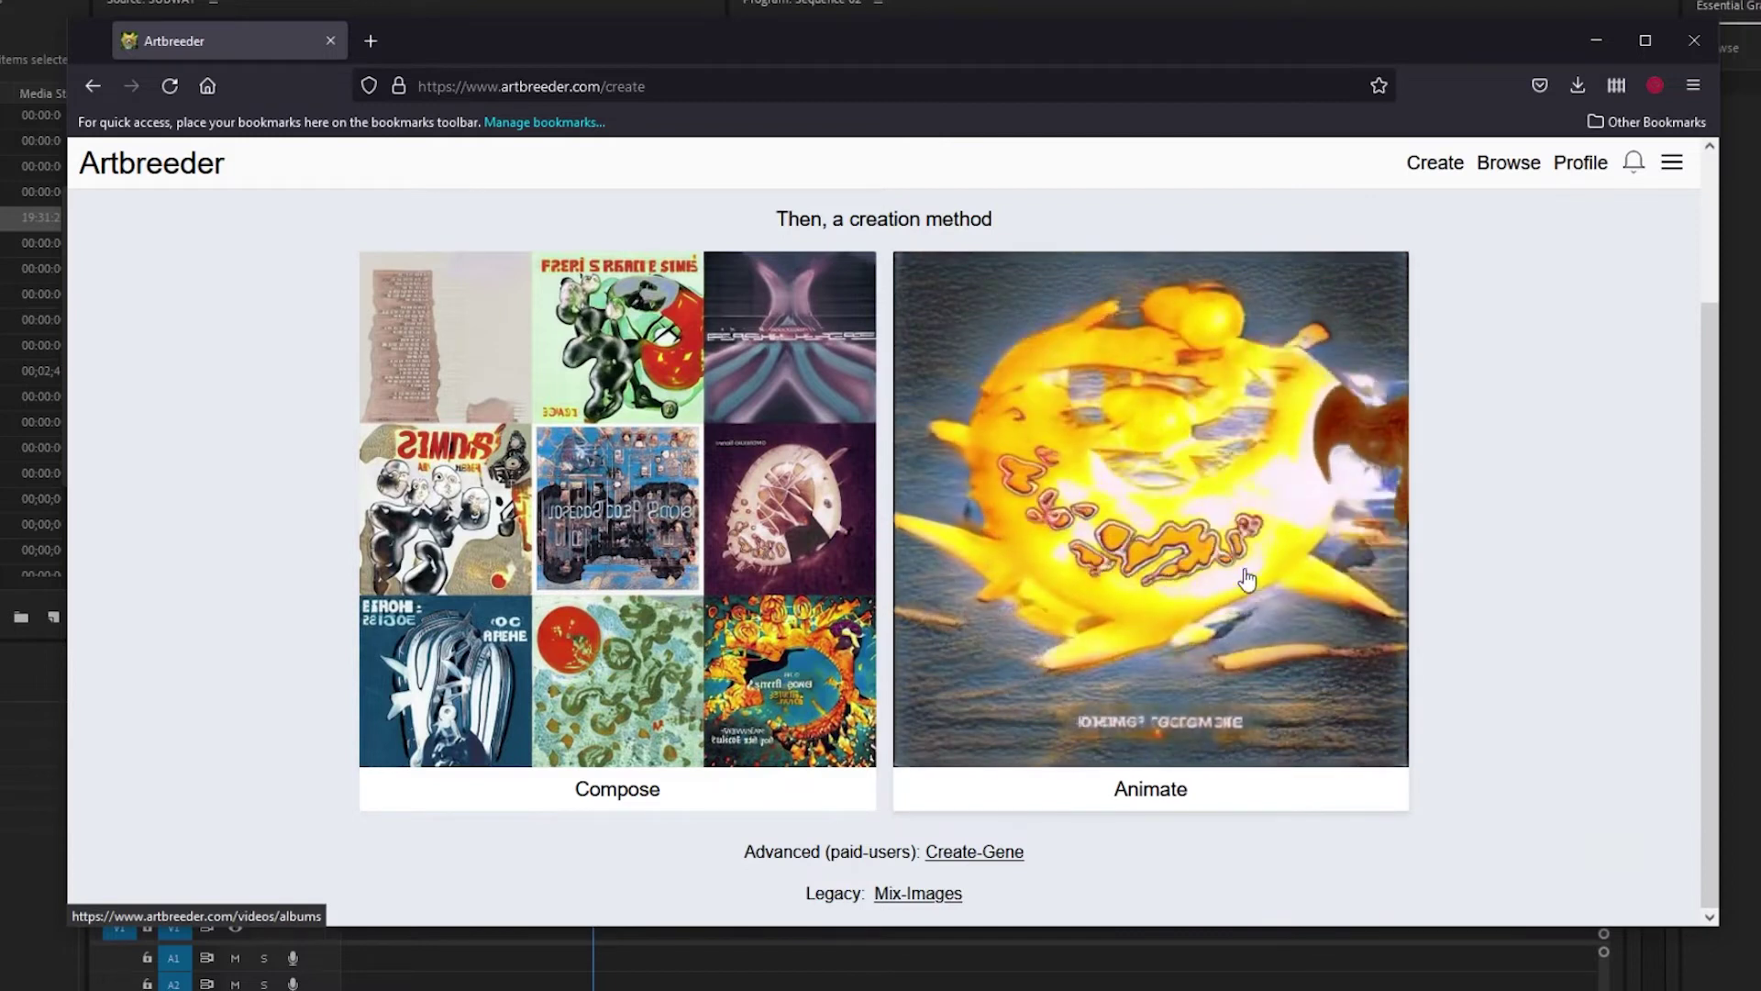
pyautogui.click(1246, 578)
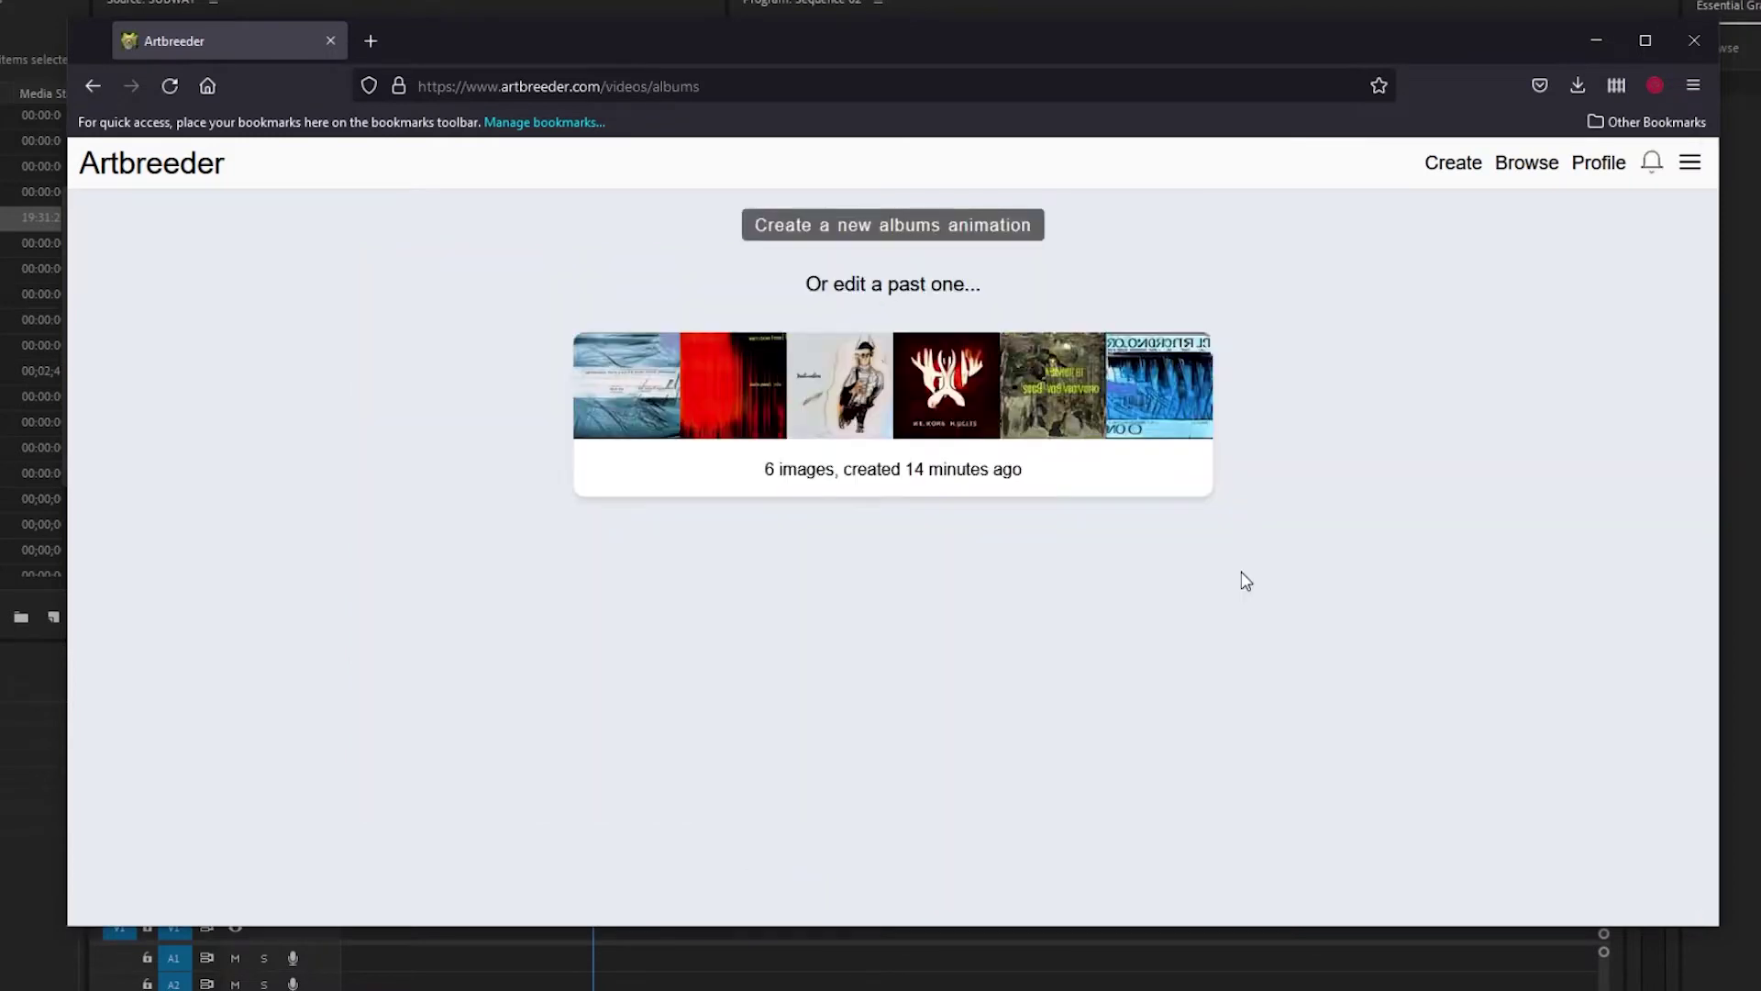
# Start a new albums animation with a random grey heart image as the first keyframe.
pyautogui.click(890, 225)
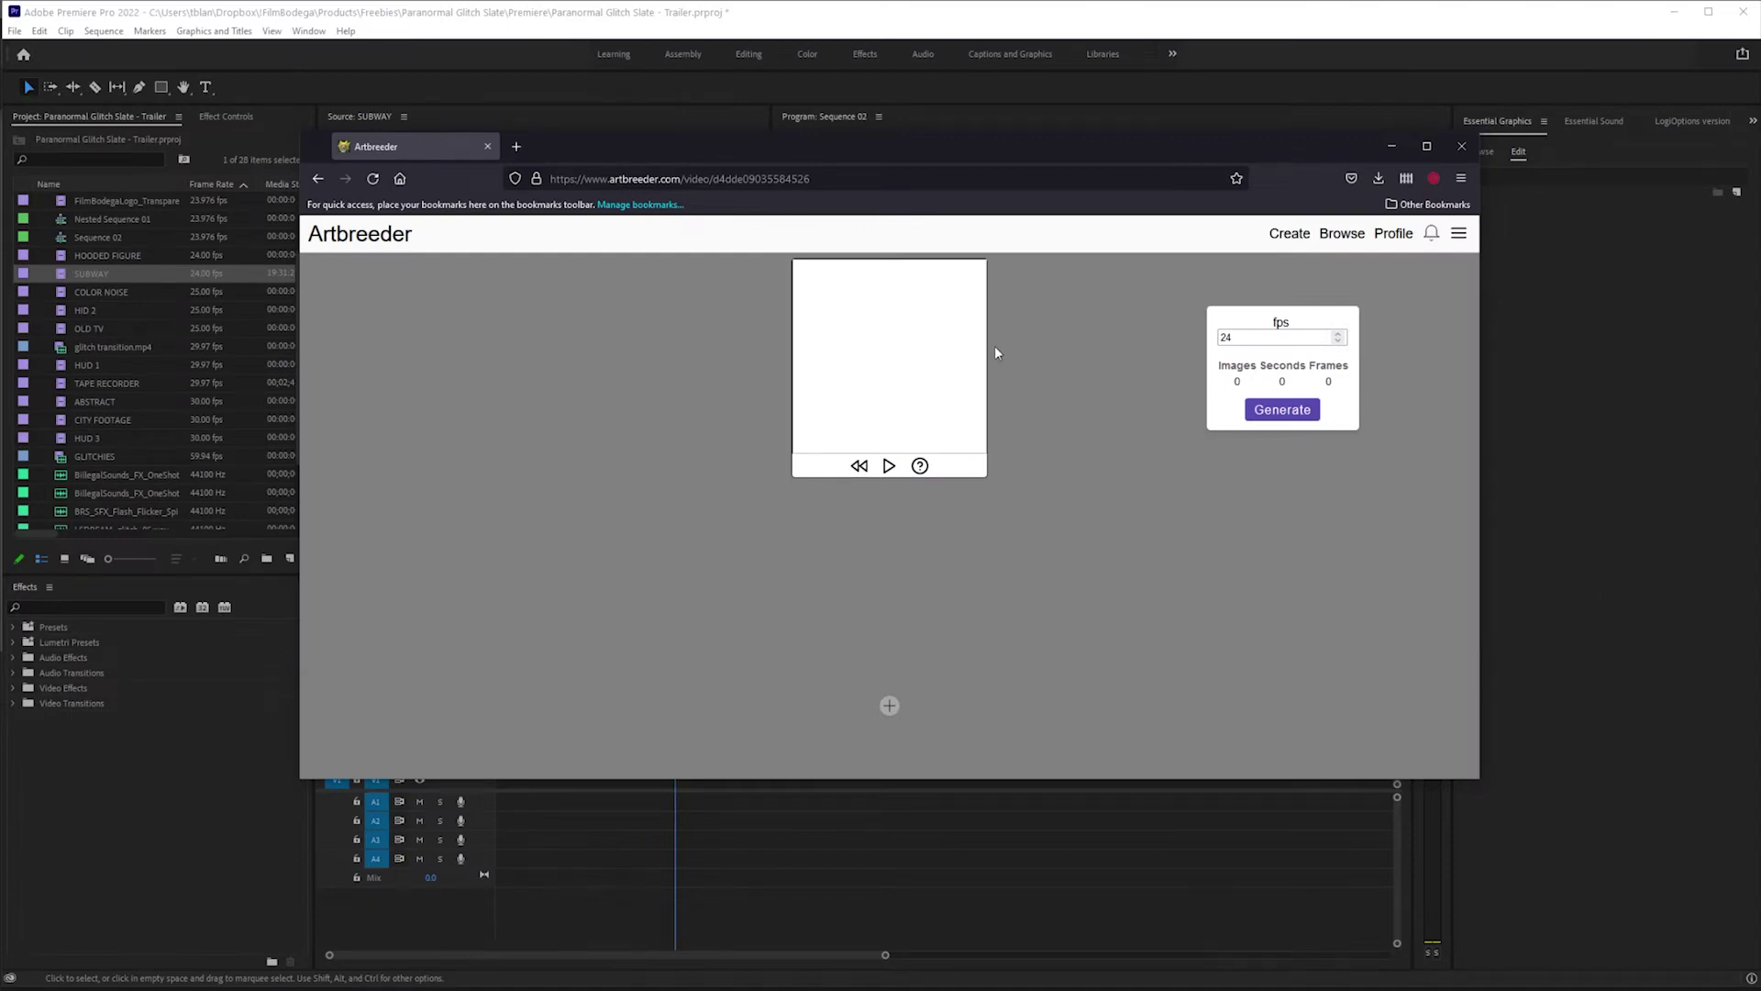
pyautogui.click(890, 707)
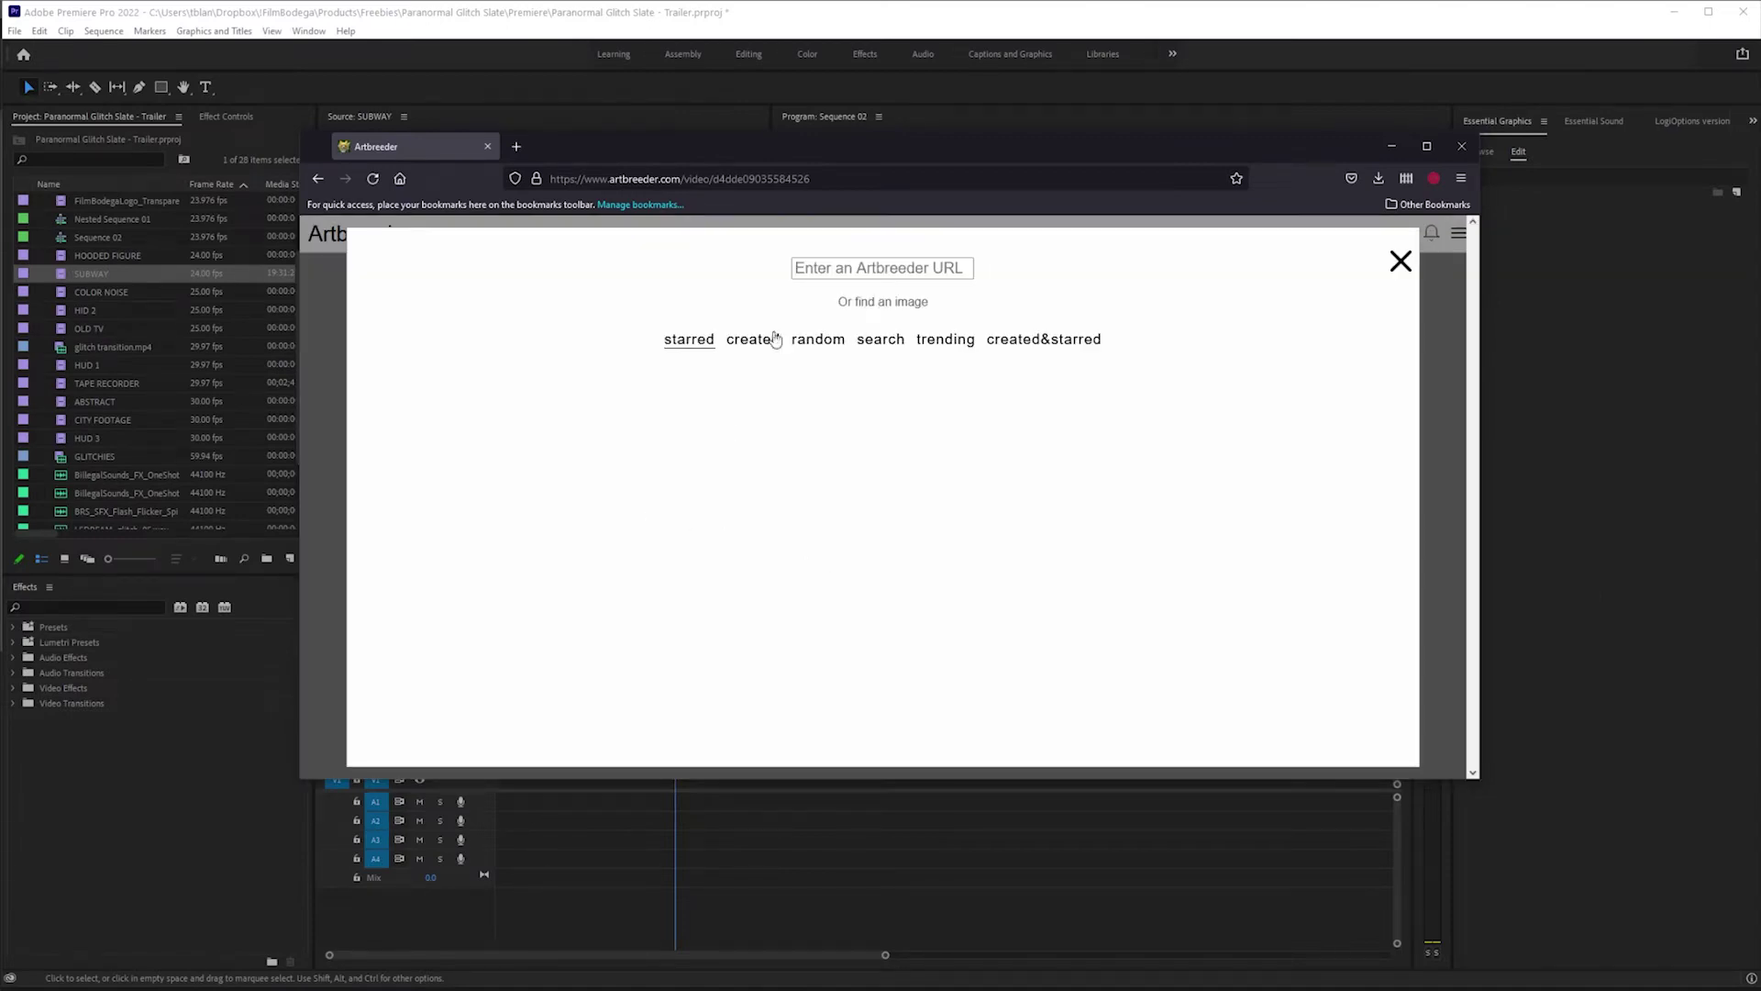
pyautogui.click(831, 349)
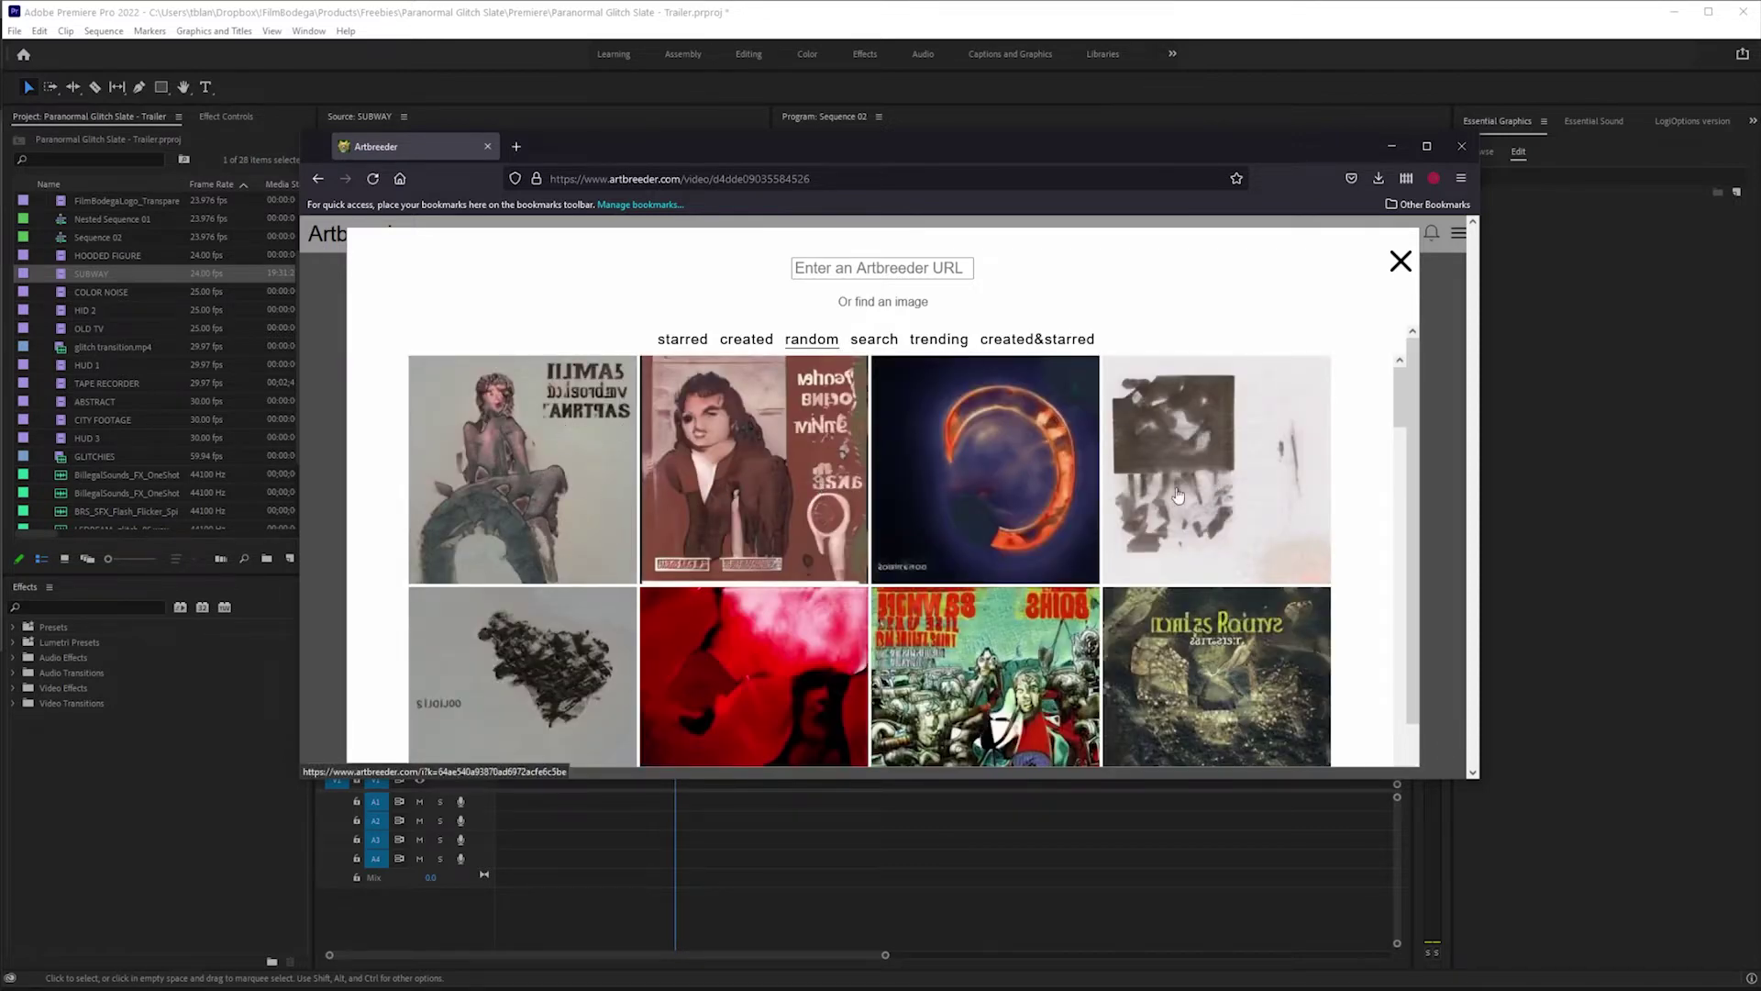
pyautogui.scroll(-3, 529, 507)
pyautogui.scroll(2, 529, 507)
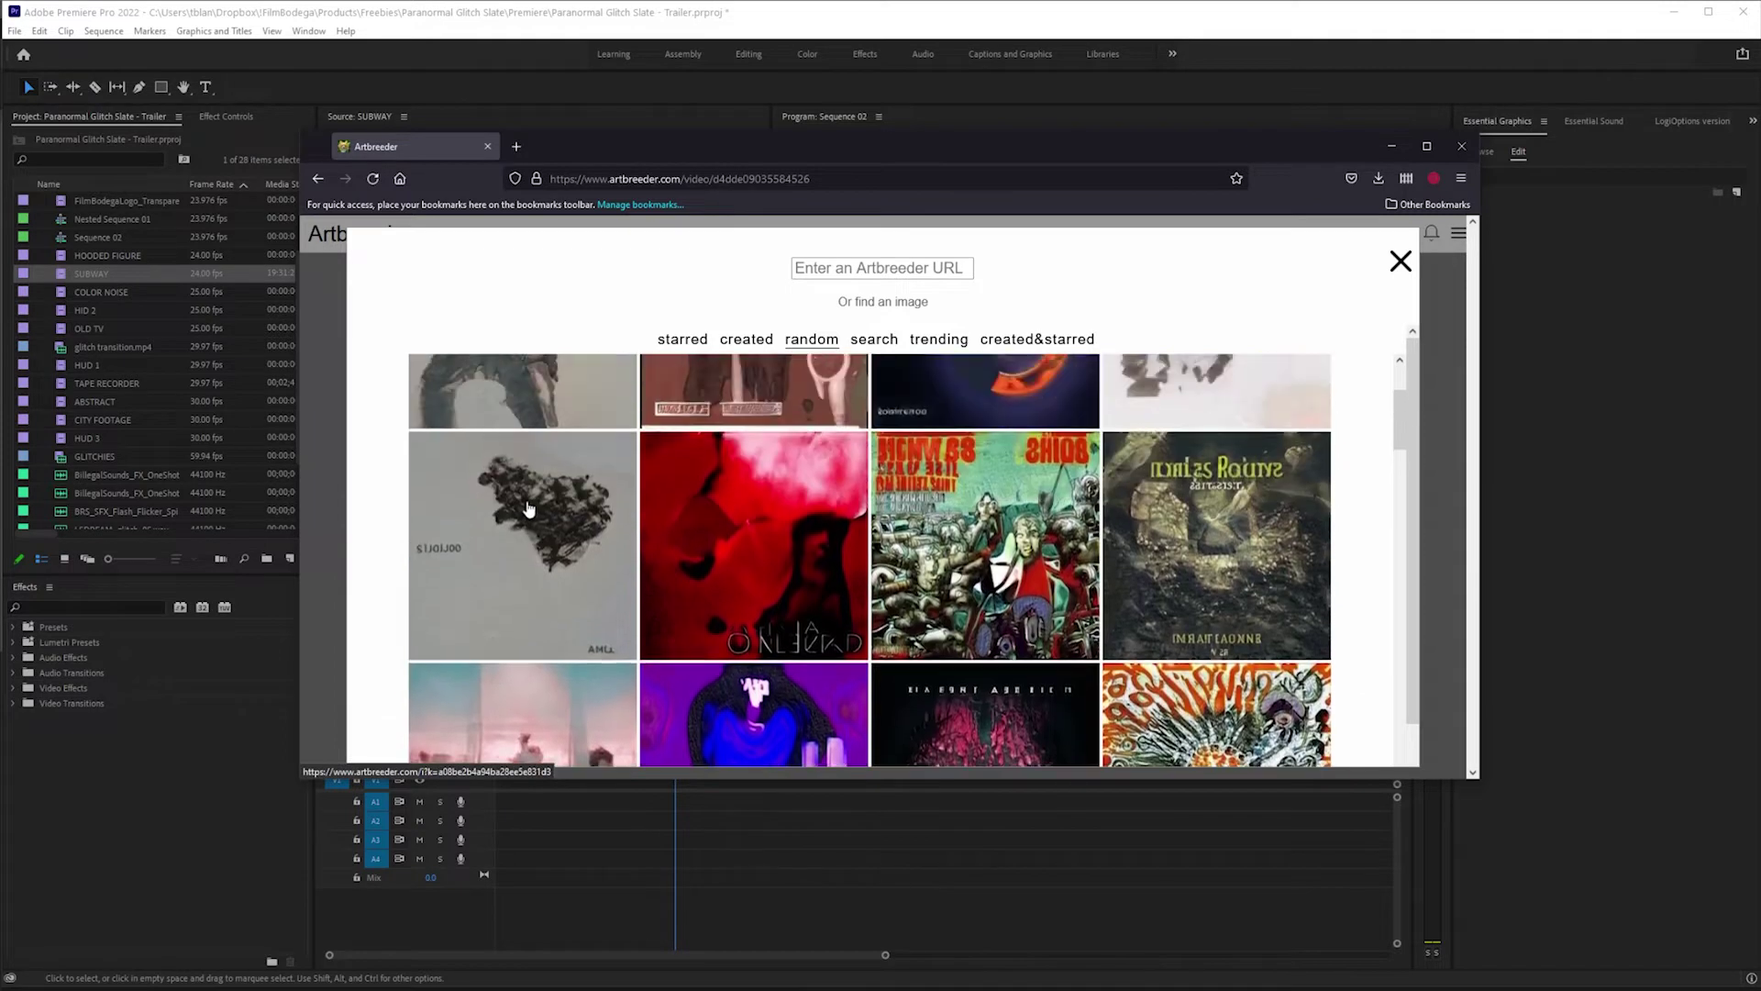
pyautogui.scroll(-6, 532, 514)
pyautogui.scroll(-3, 550, 551)
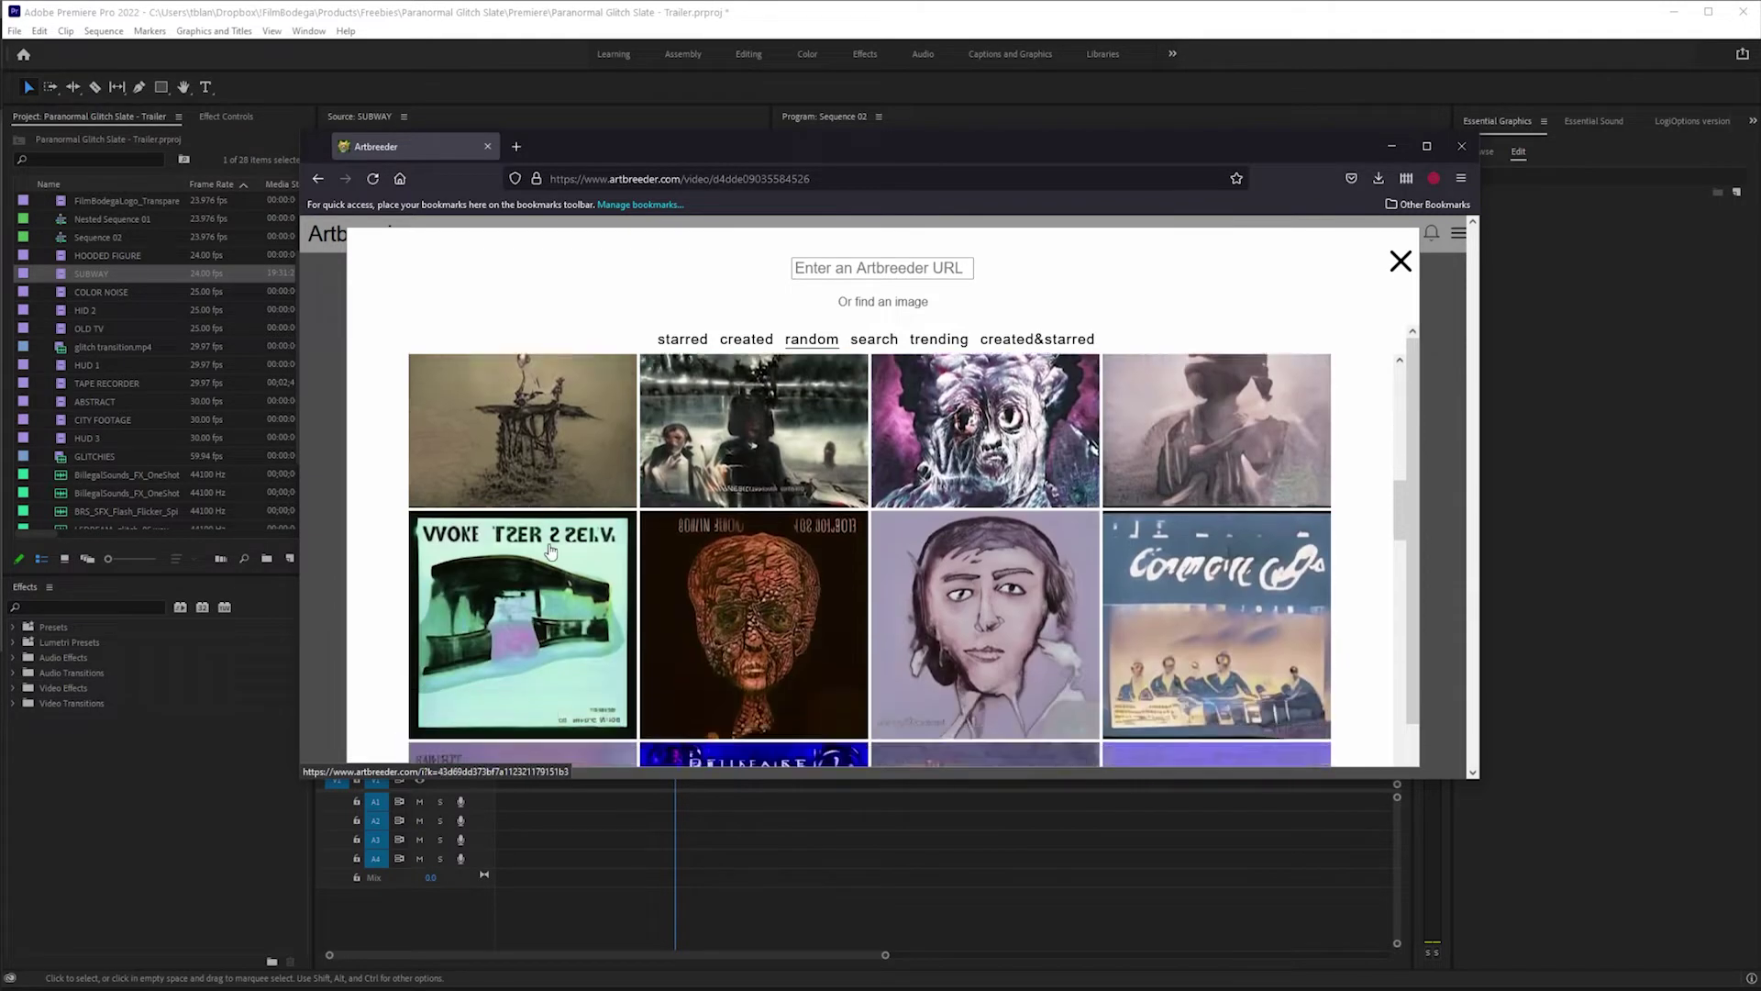
pyautogui.scroll(5, 550, 560)
pyautogui.scroll(4, 551, 563)
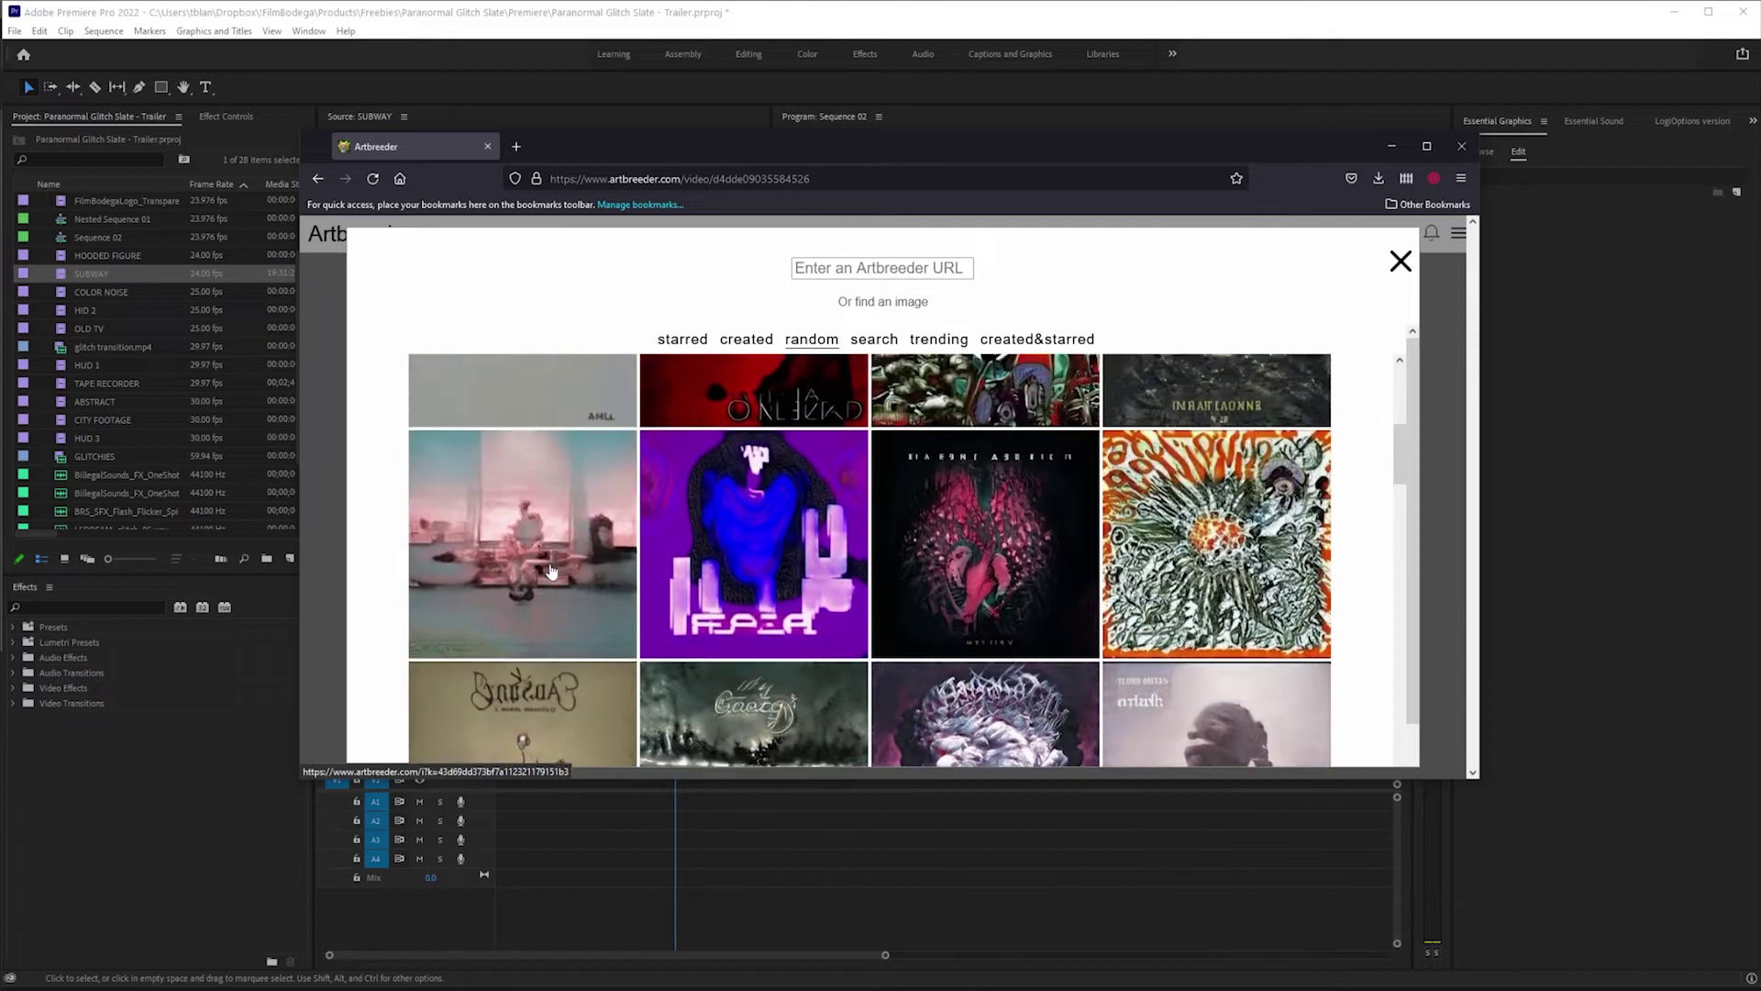
pyautogui.click(542, 598)
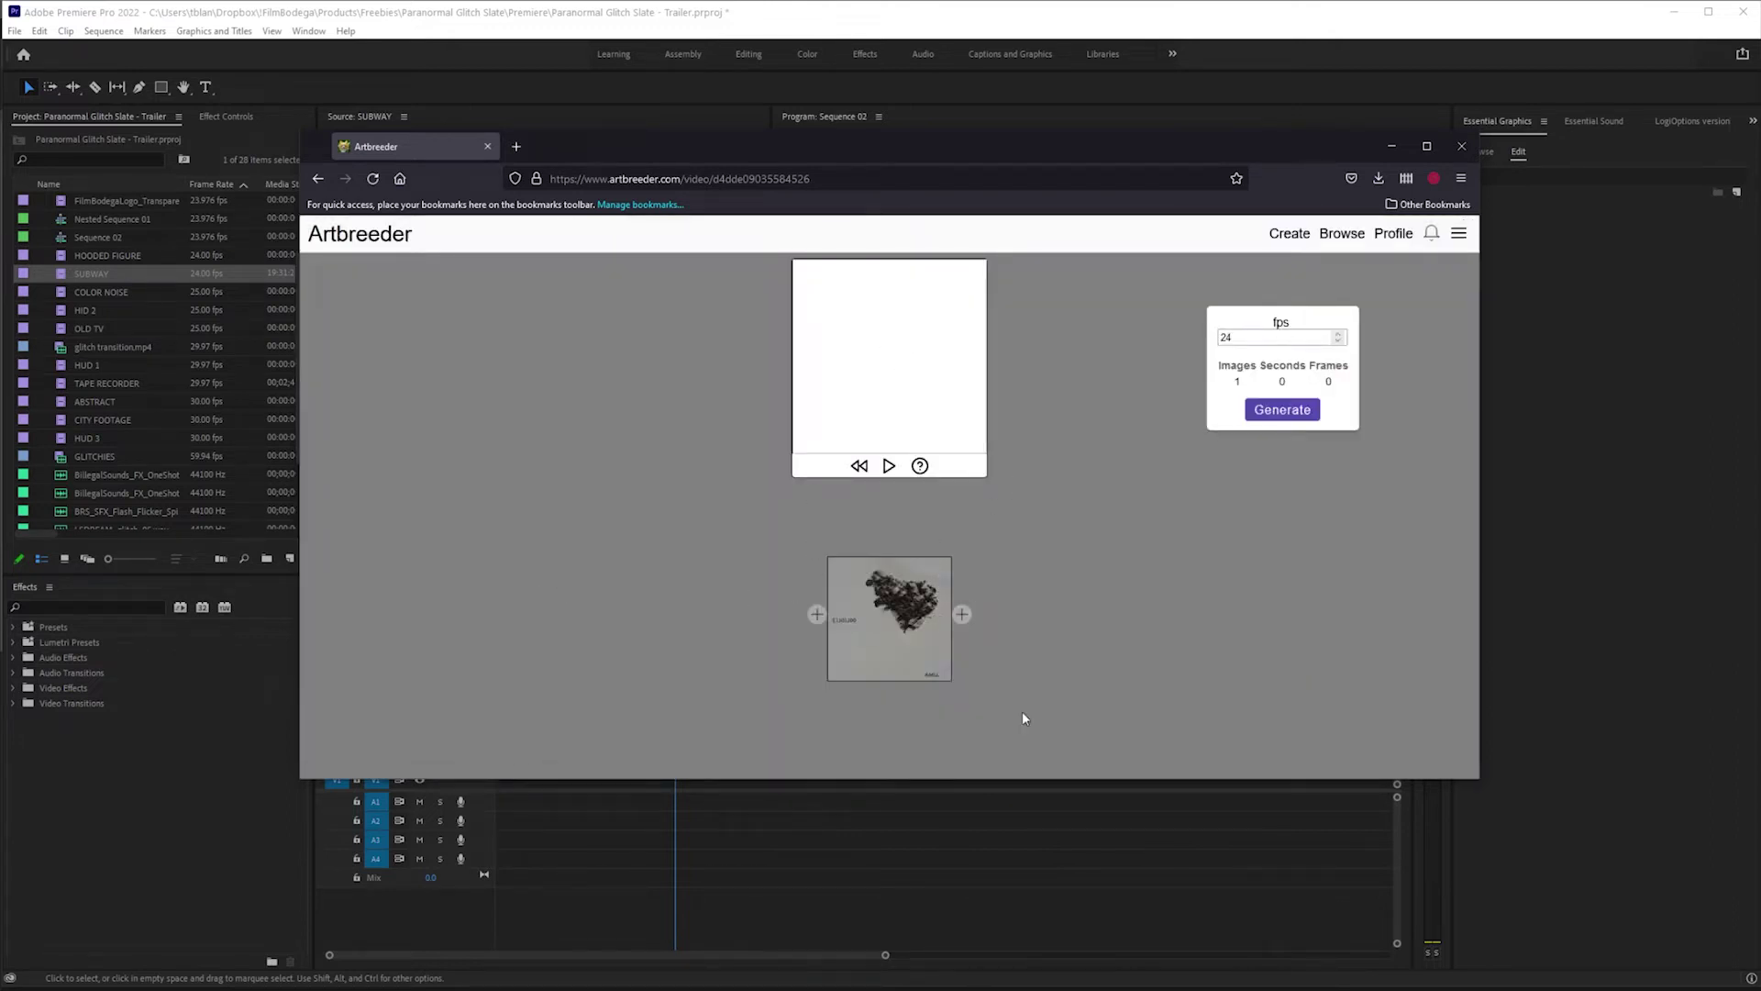
# Add random purple and beige images as the second and third keyframes.
pyautogui.click(964, 615)
pyautogui.scroll(-10, 1020, 561)
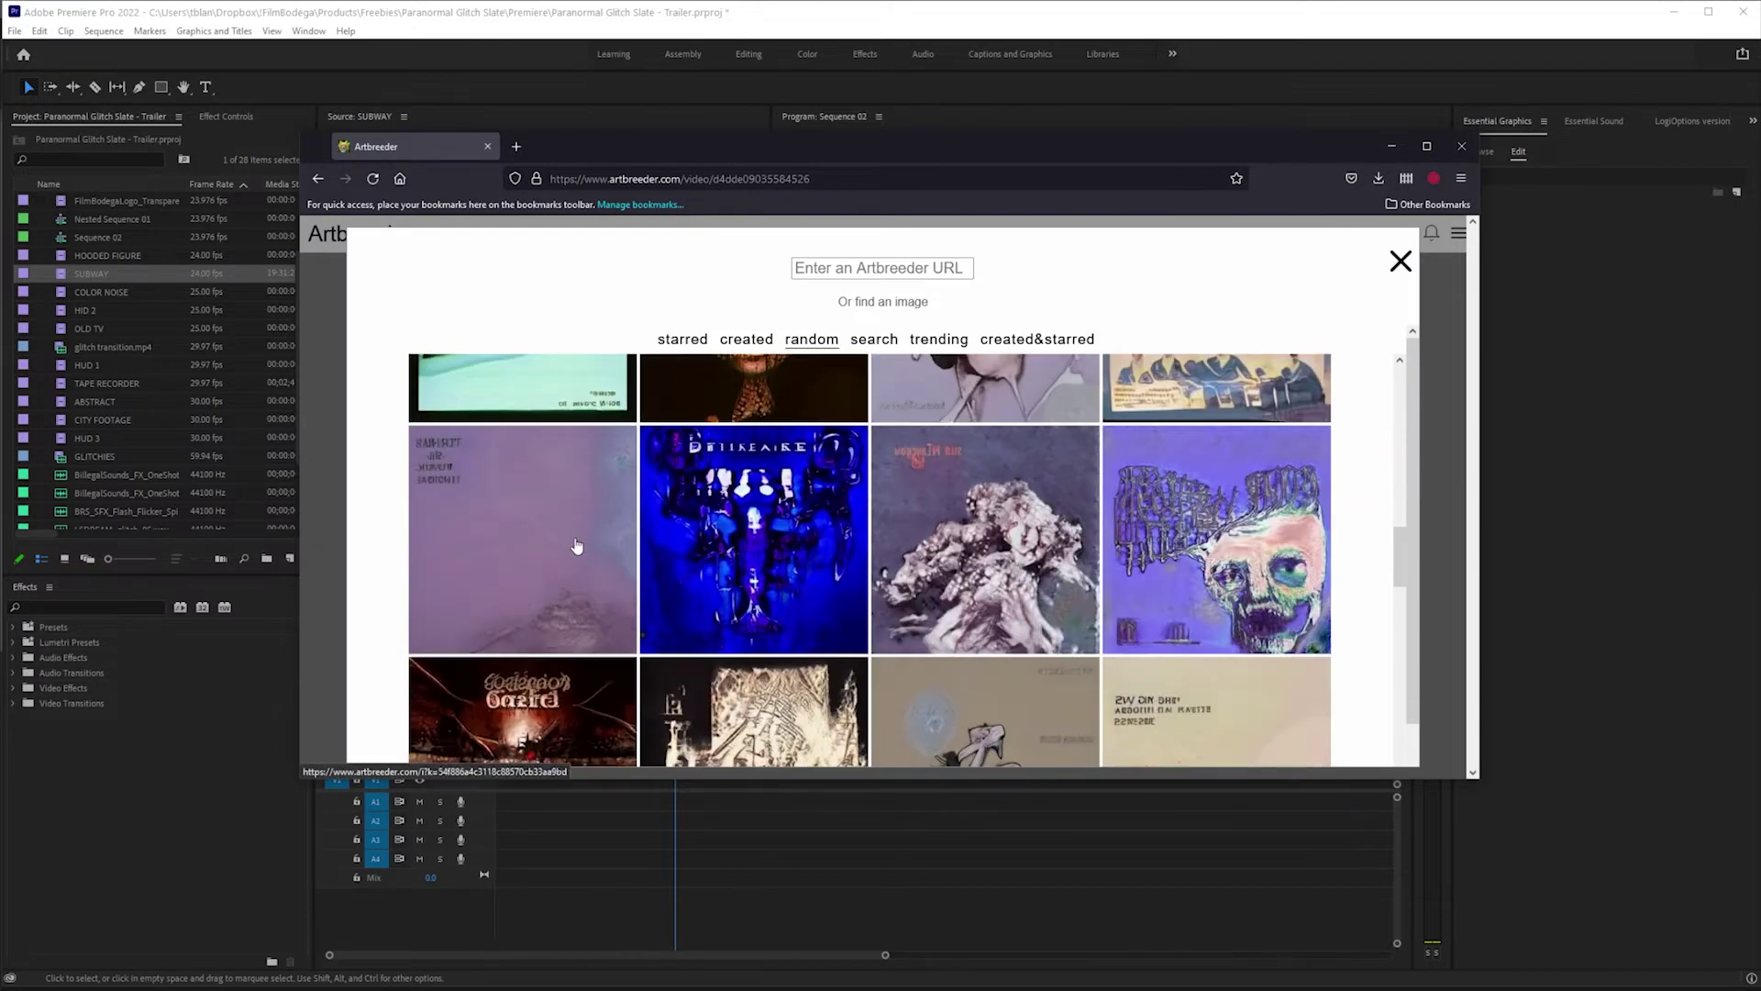
pyautogui.click(631, 550)
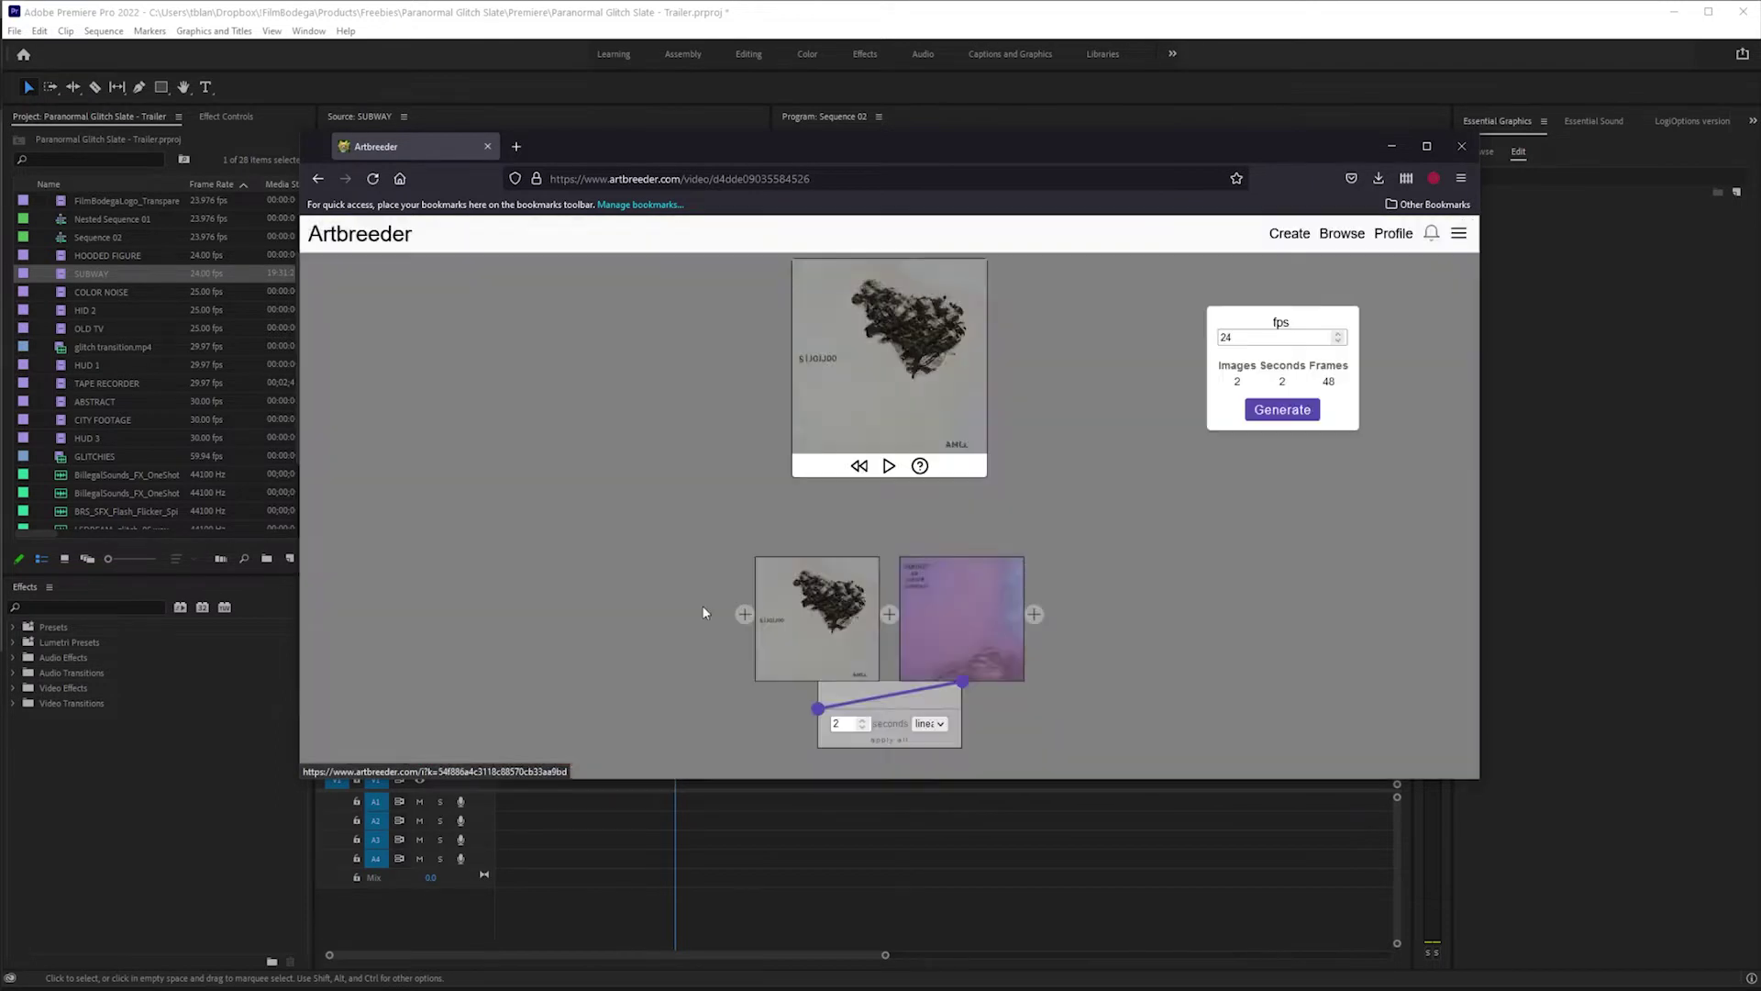
pyautogui.click(1033, 614)
pyautogui.scroll(-4, 1142, 559)
pyautogui.click(1142, 559)
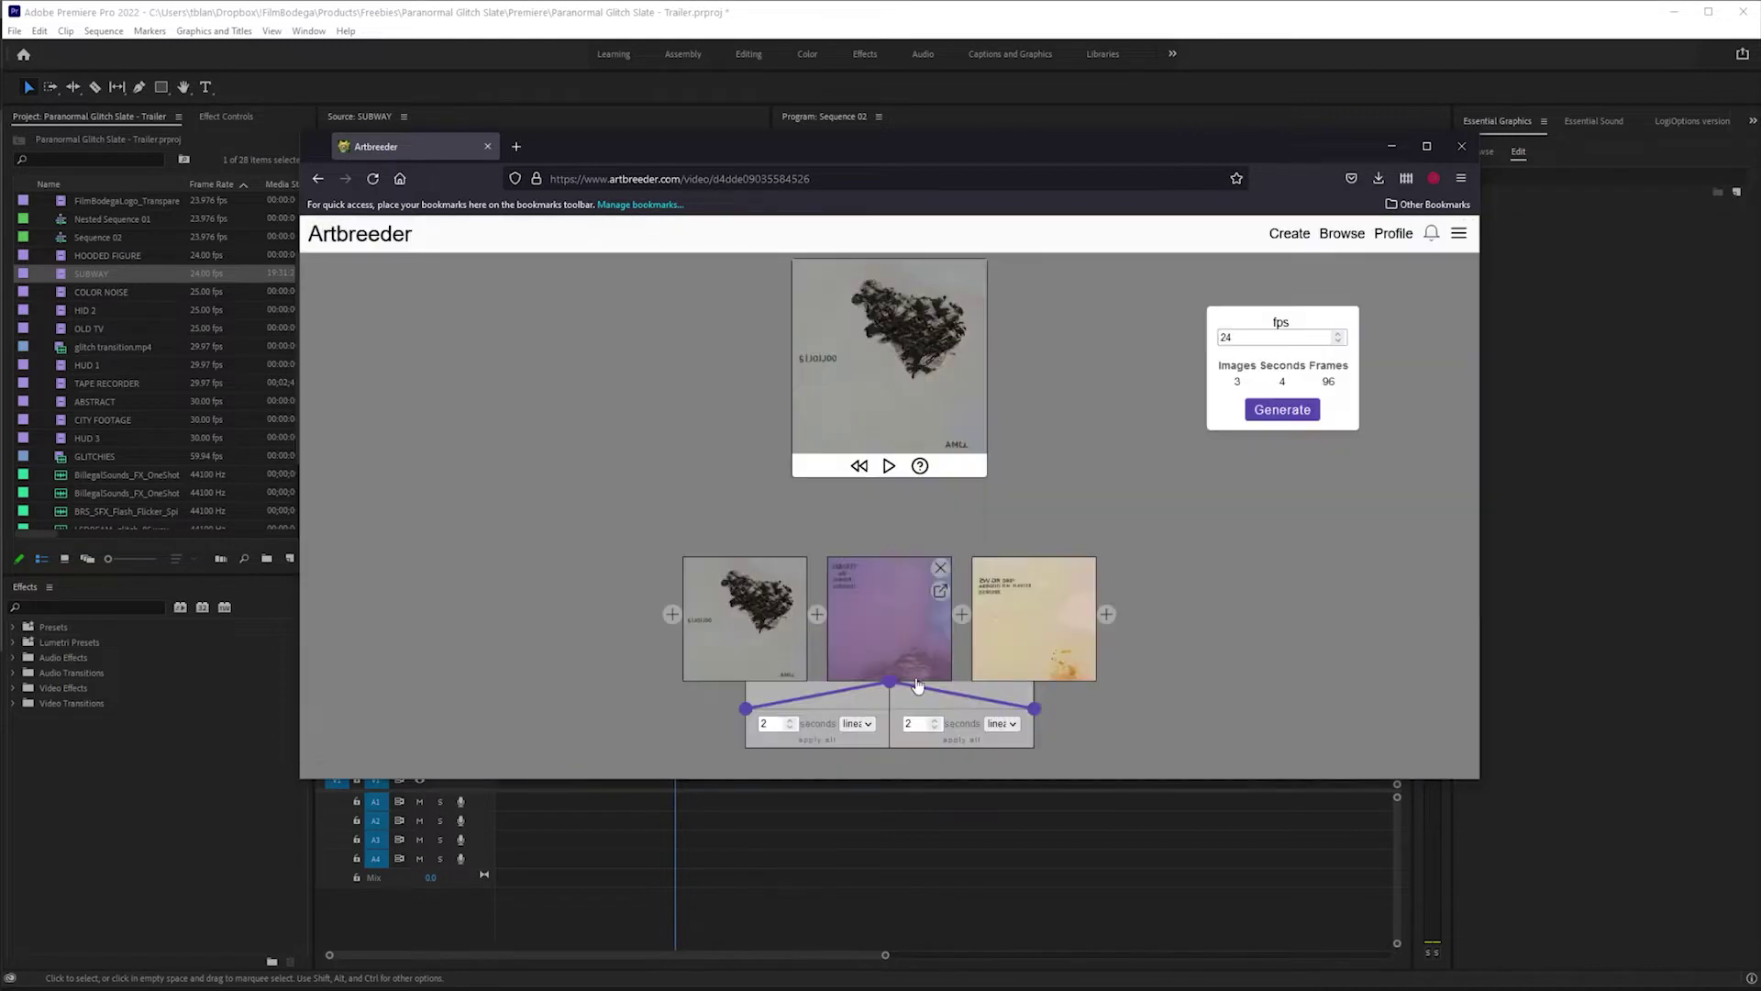
# Add the splash image and the blue-and-white text image as further keyframes.
pyautogui.click(1108, 613)
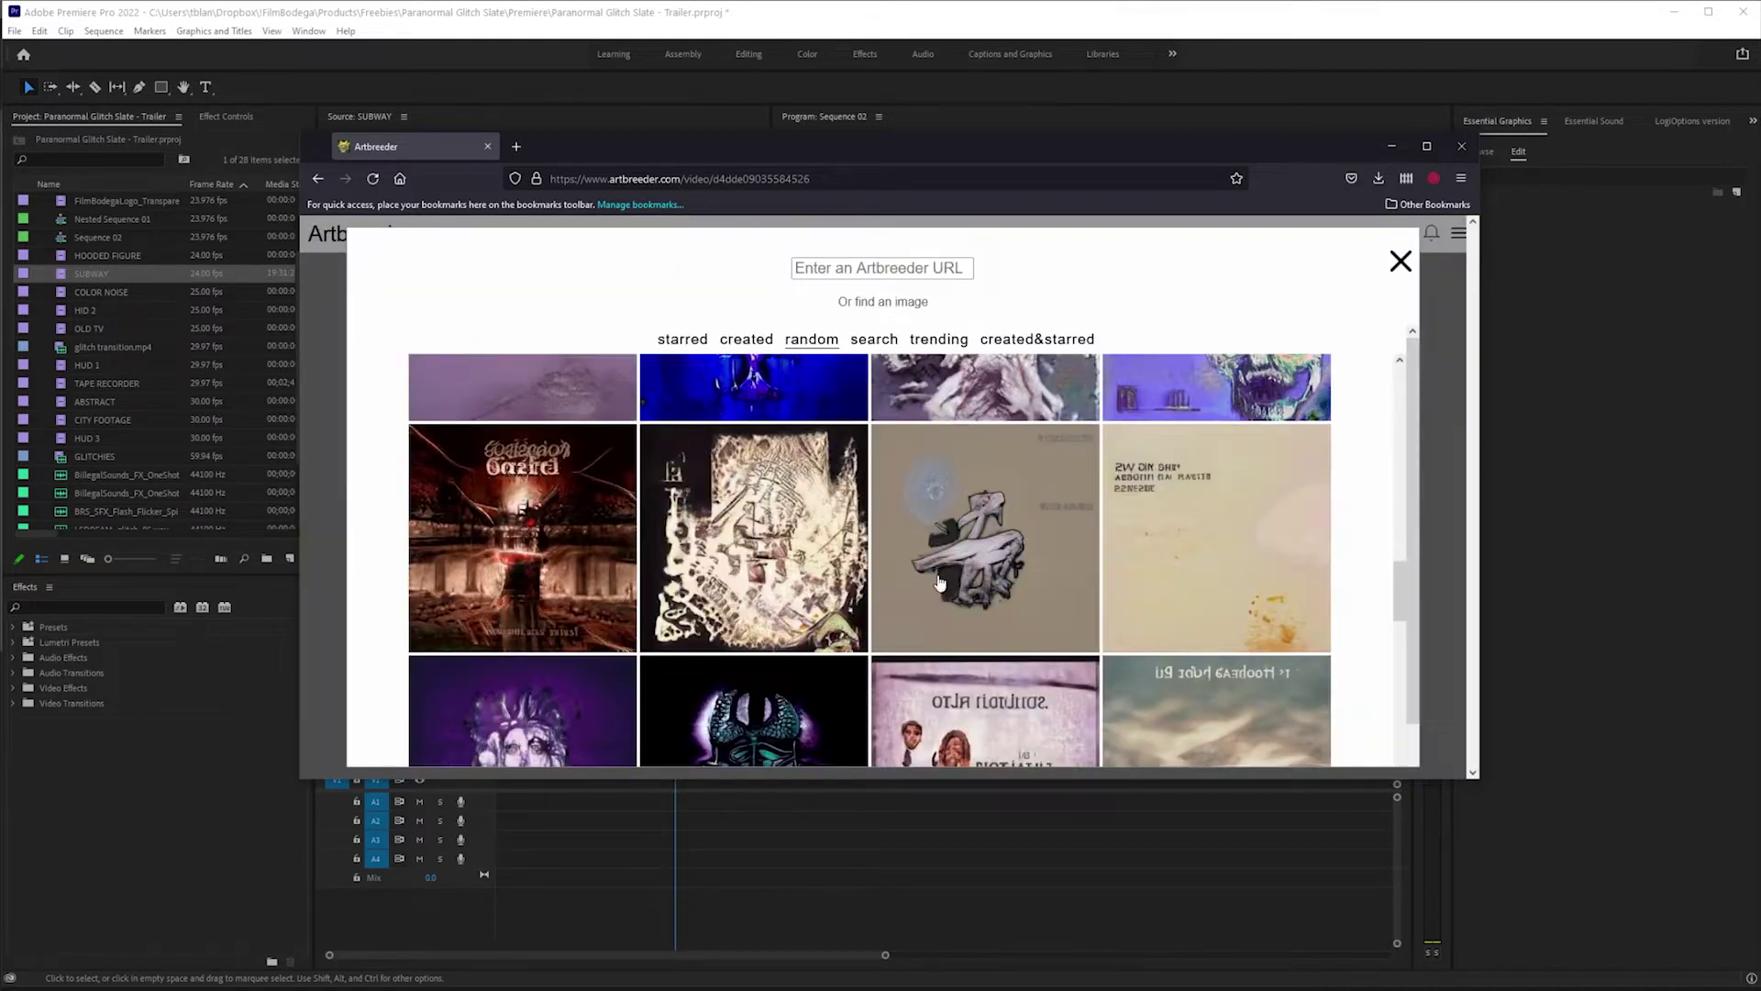
pyautogui.scroll(-5, 944, 587)
pyautogui.click(1217, 534)
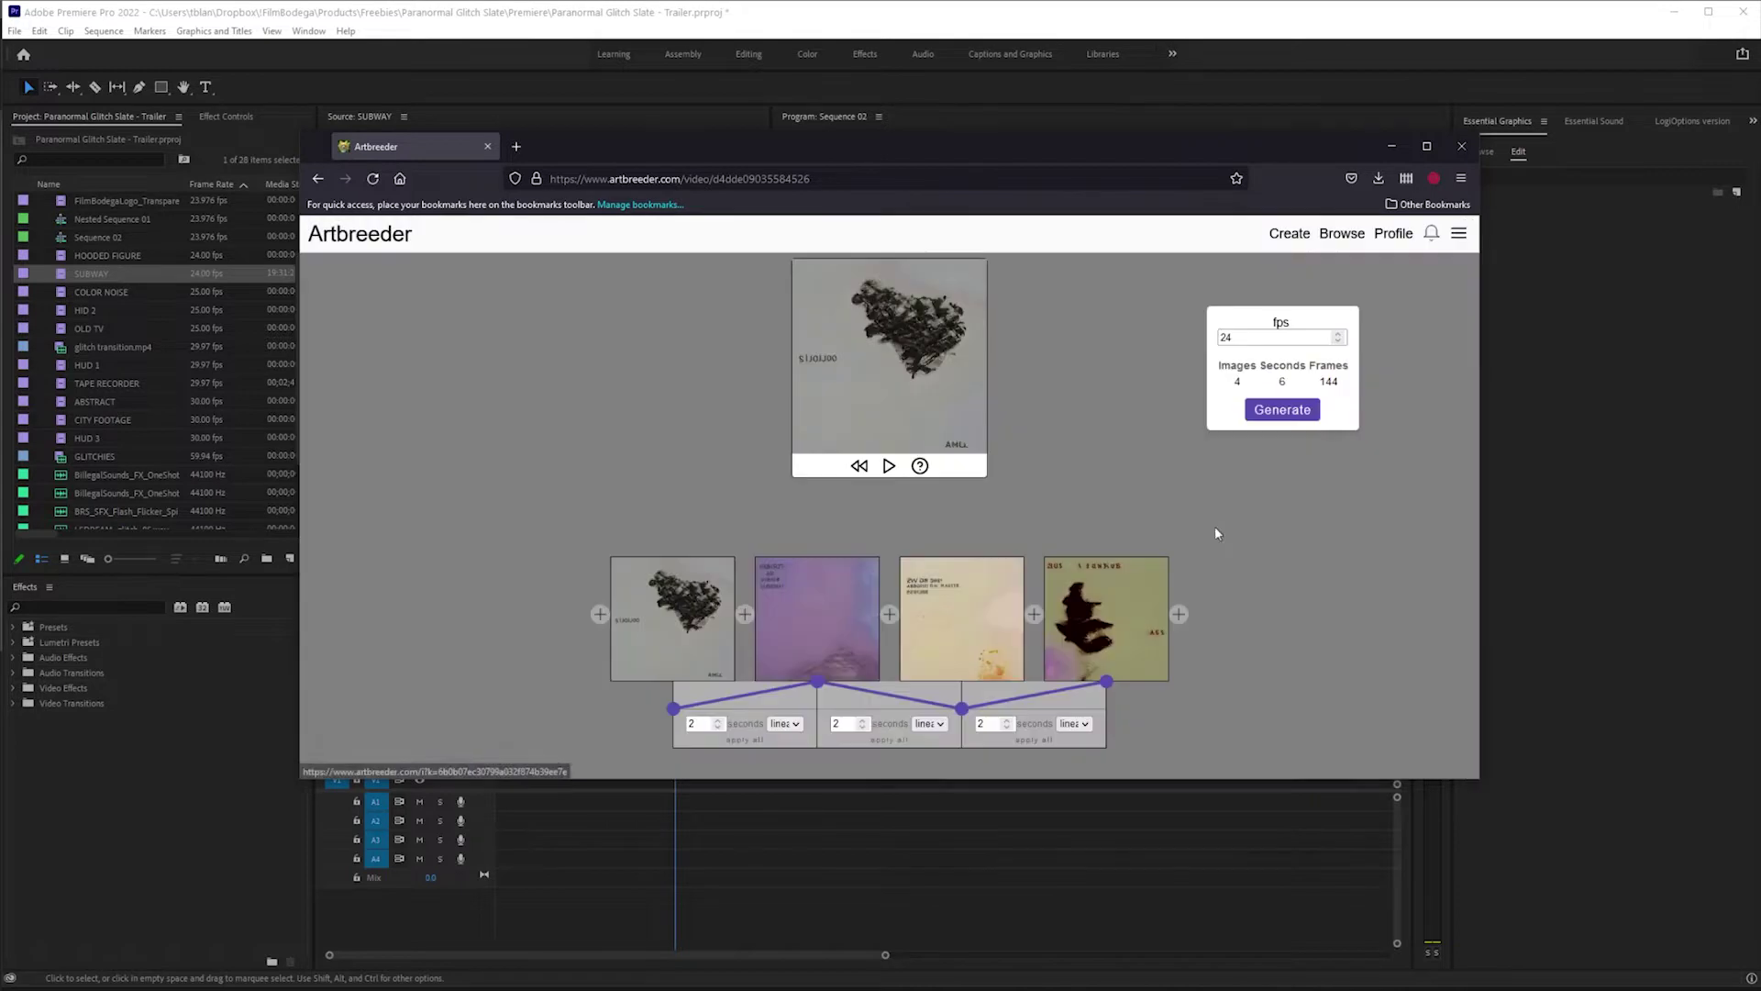
pyautogui.click(1178, 613)
pyautogui.scroll(-5, 1021, 584)
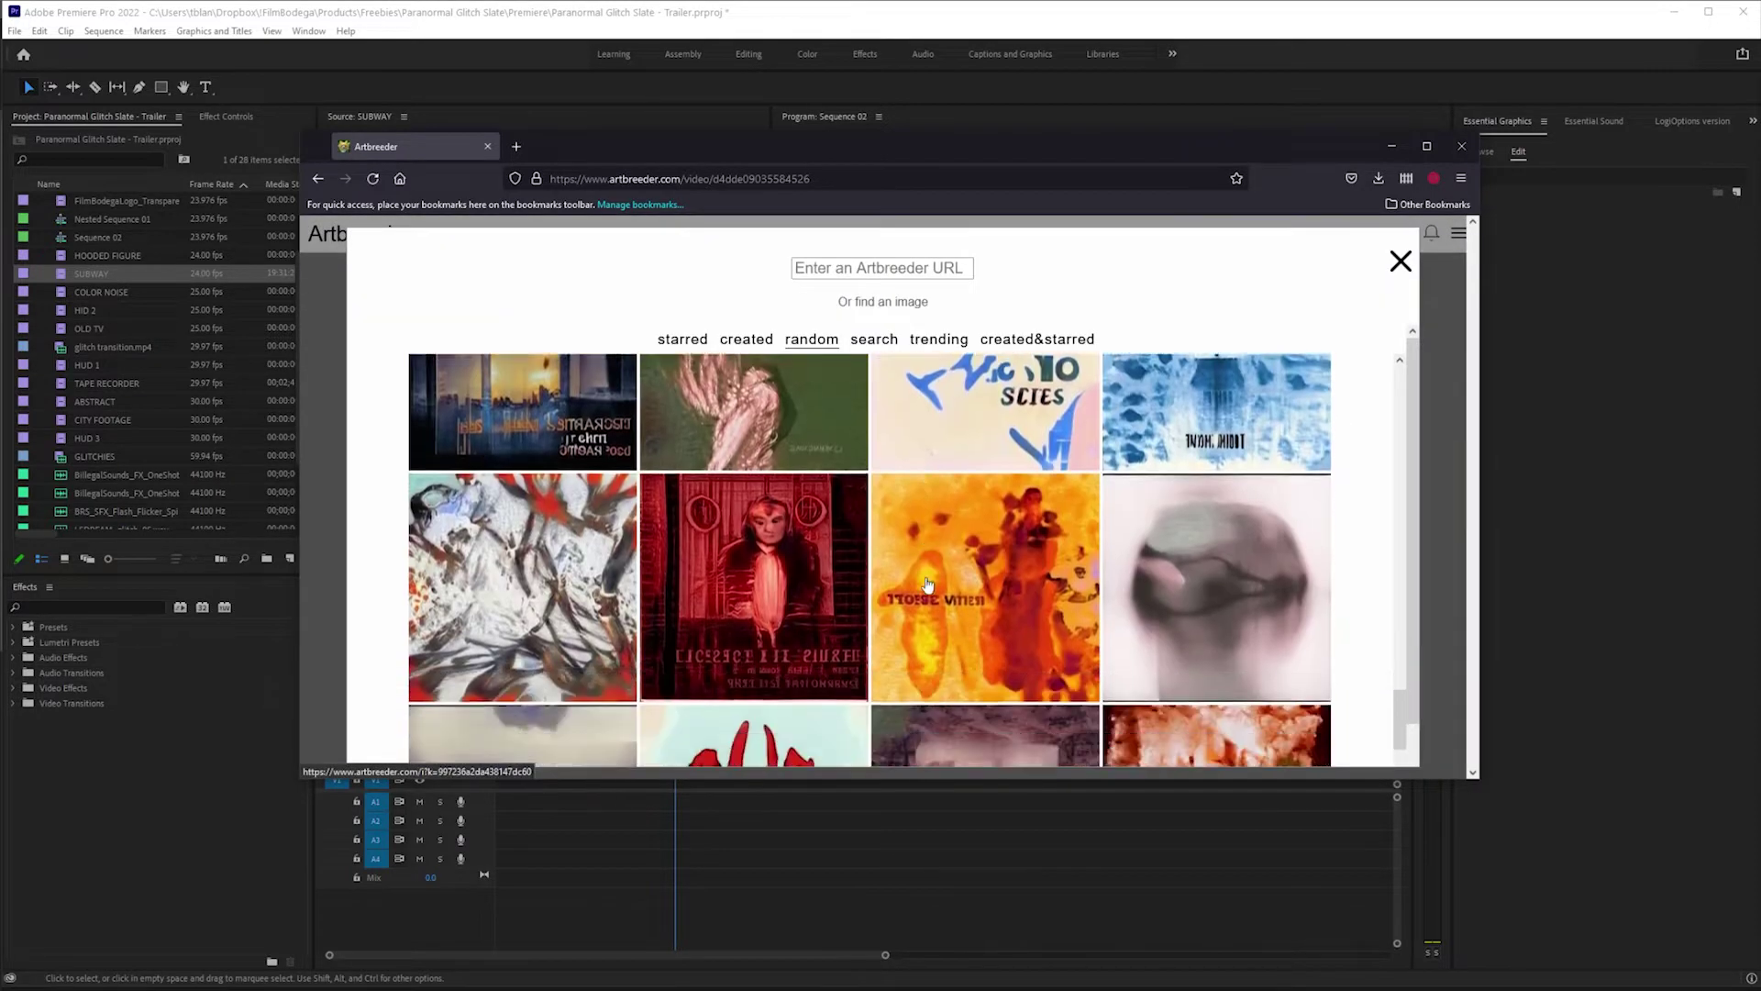
pyautogui.scroll(3, 1021, 584)
pyautogui.click(982, 468)
# Set easeInQuad, easeOutCubic and an ease option on the first three transitions.
pyautogui.click(578, 724)
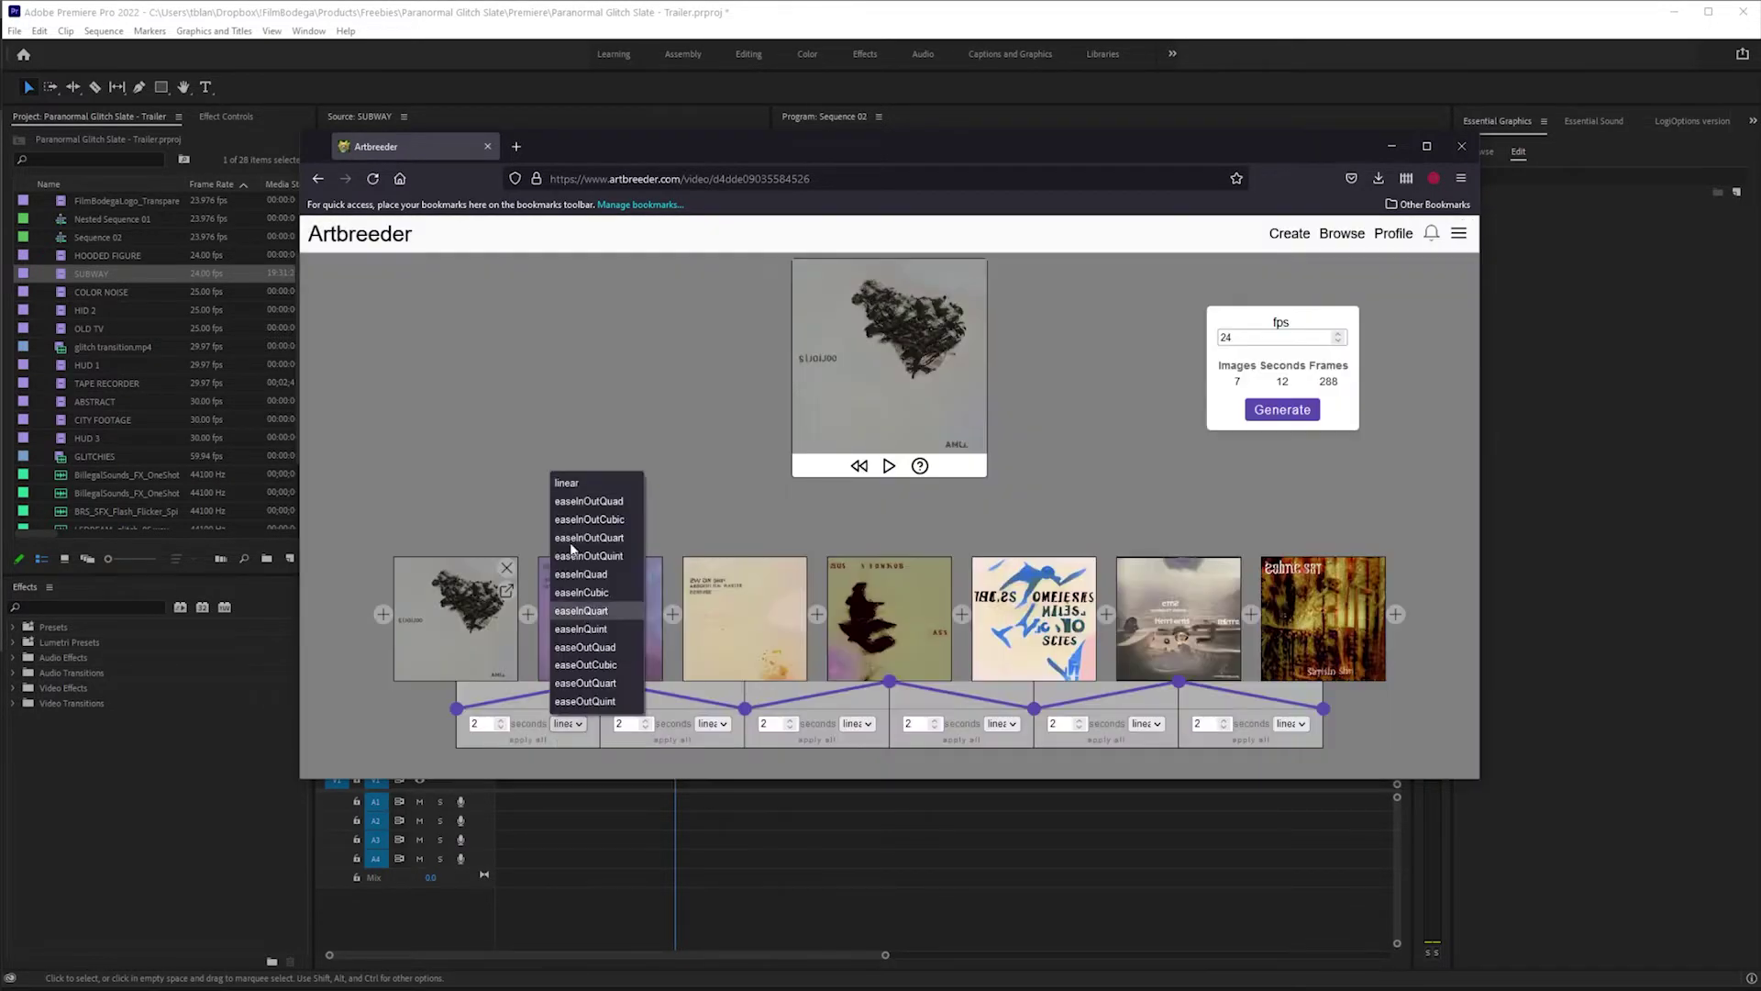
pyautogui.click(586, 575)
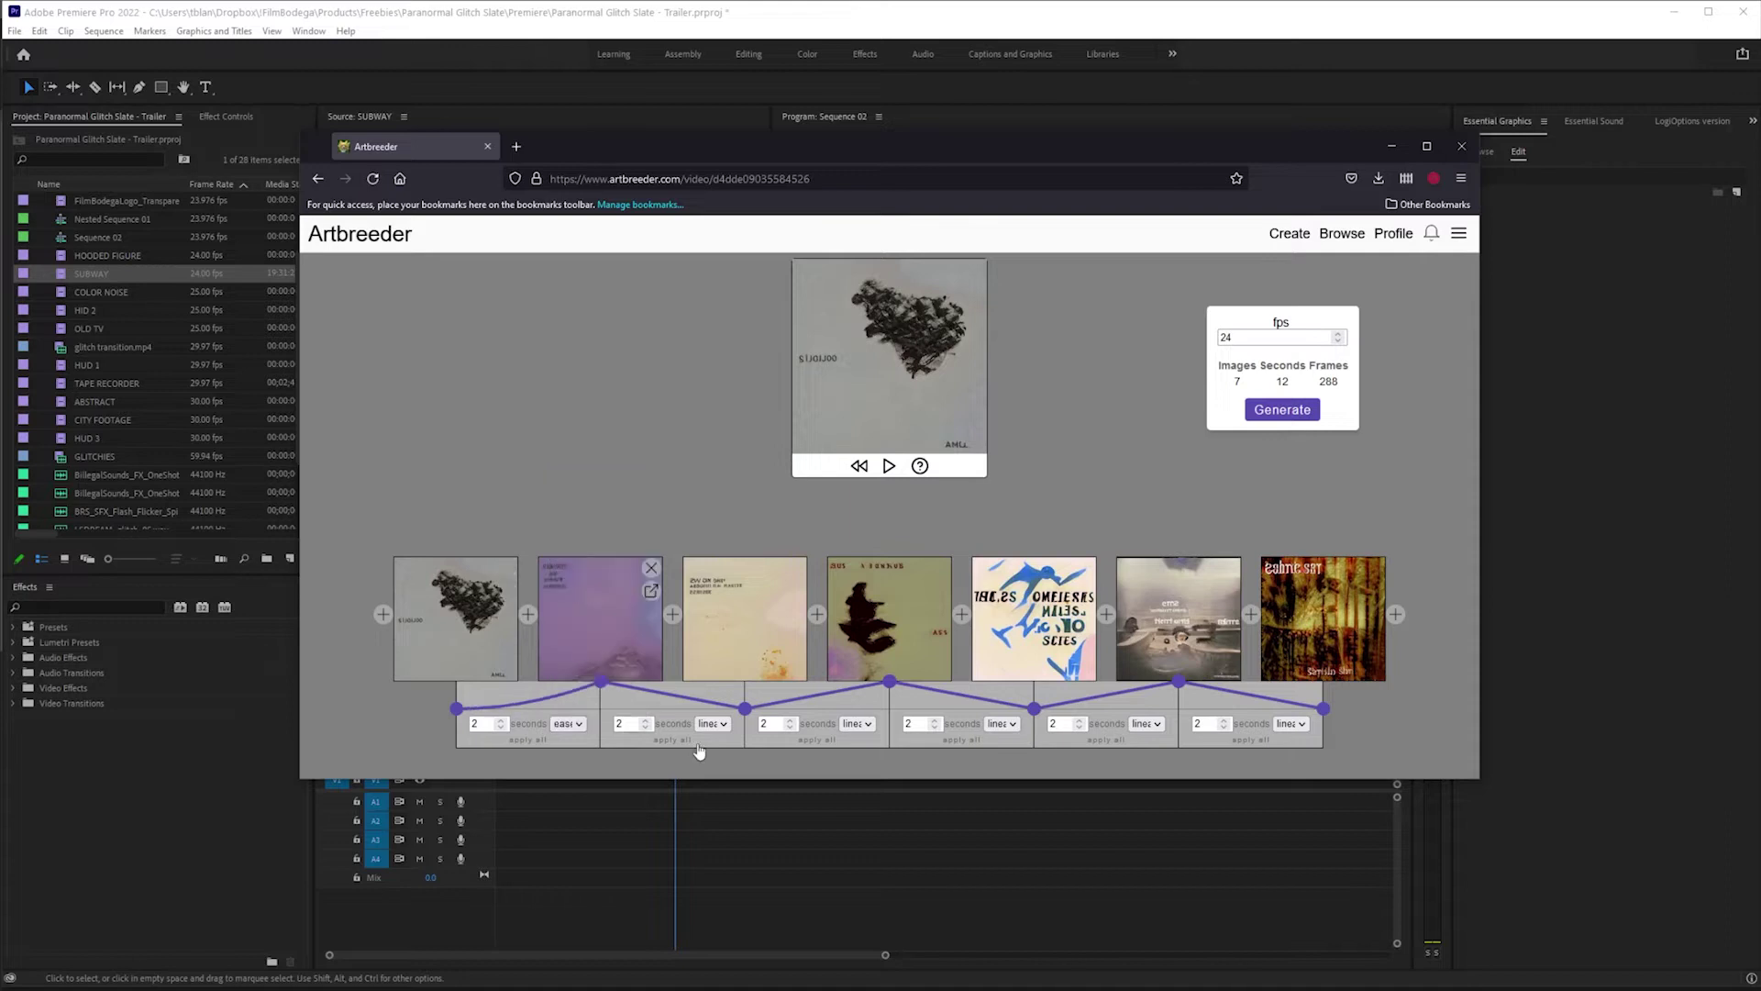
pyautogui.click(712, 724)
pyautogui.click(734, 665)
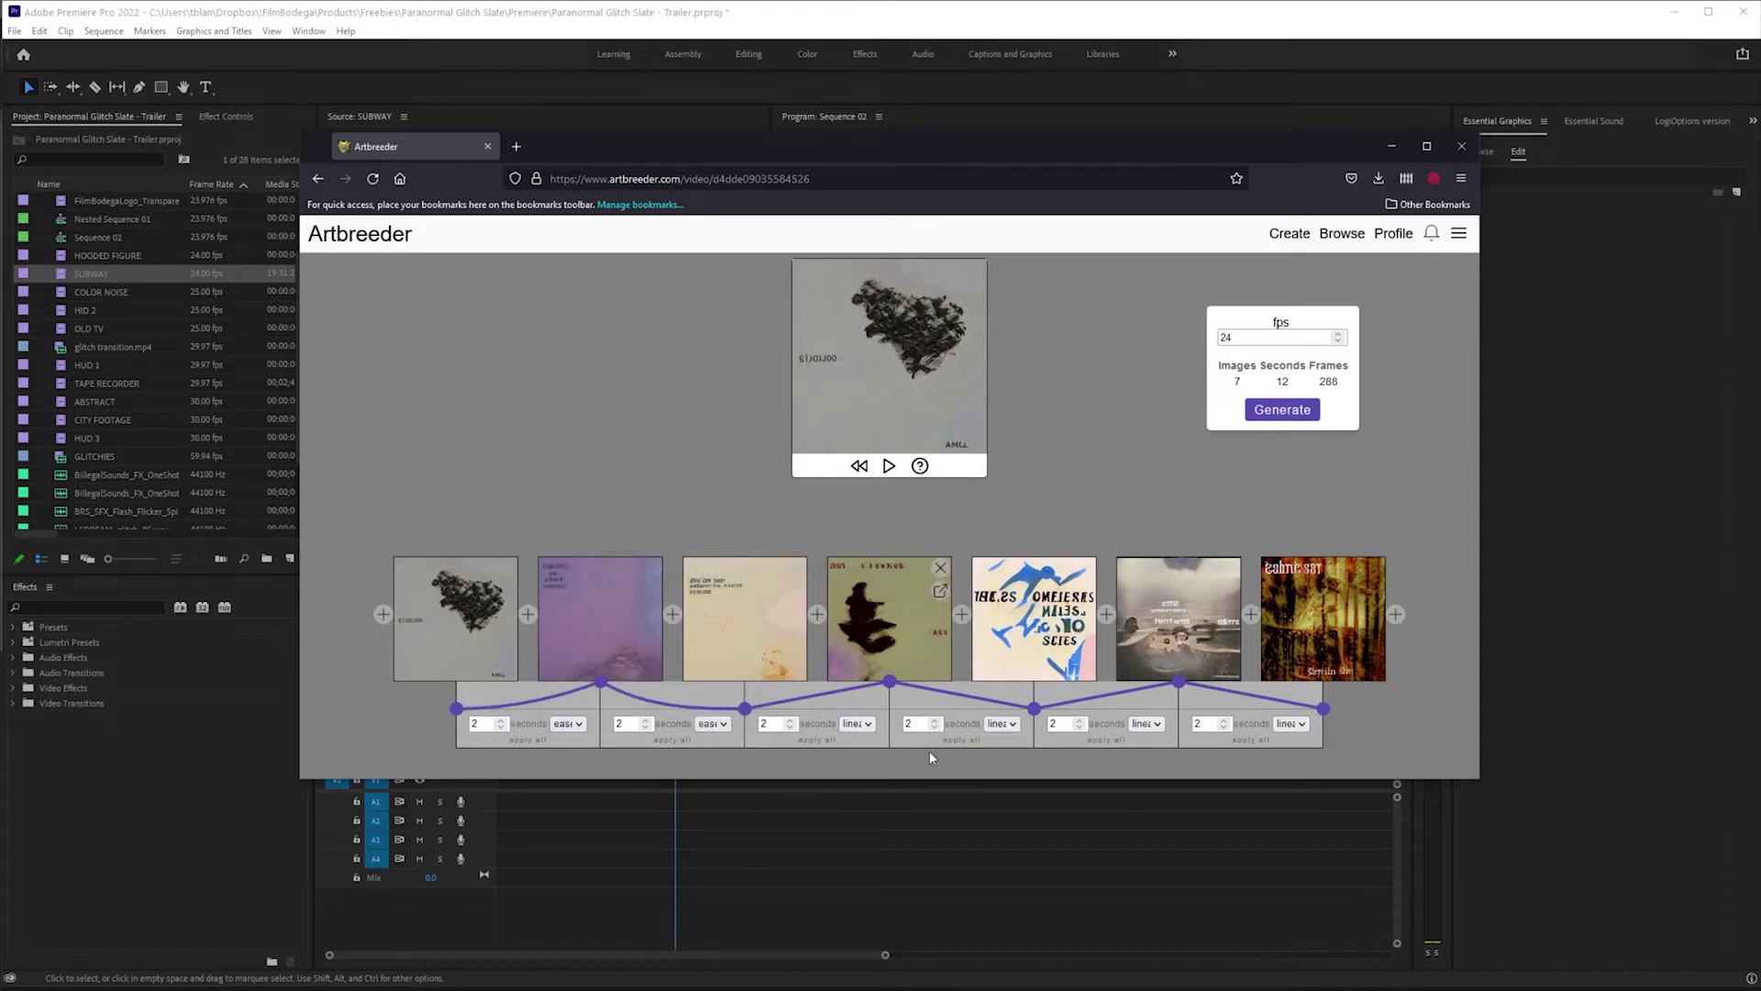
pyautogui.click(870, 724)
pyautogui.click(891, 683)
# Ease the fourth transition, apply easing to all, and submit the animation for rendering.
pyautogui.click(1002, 724)
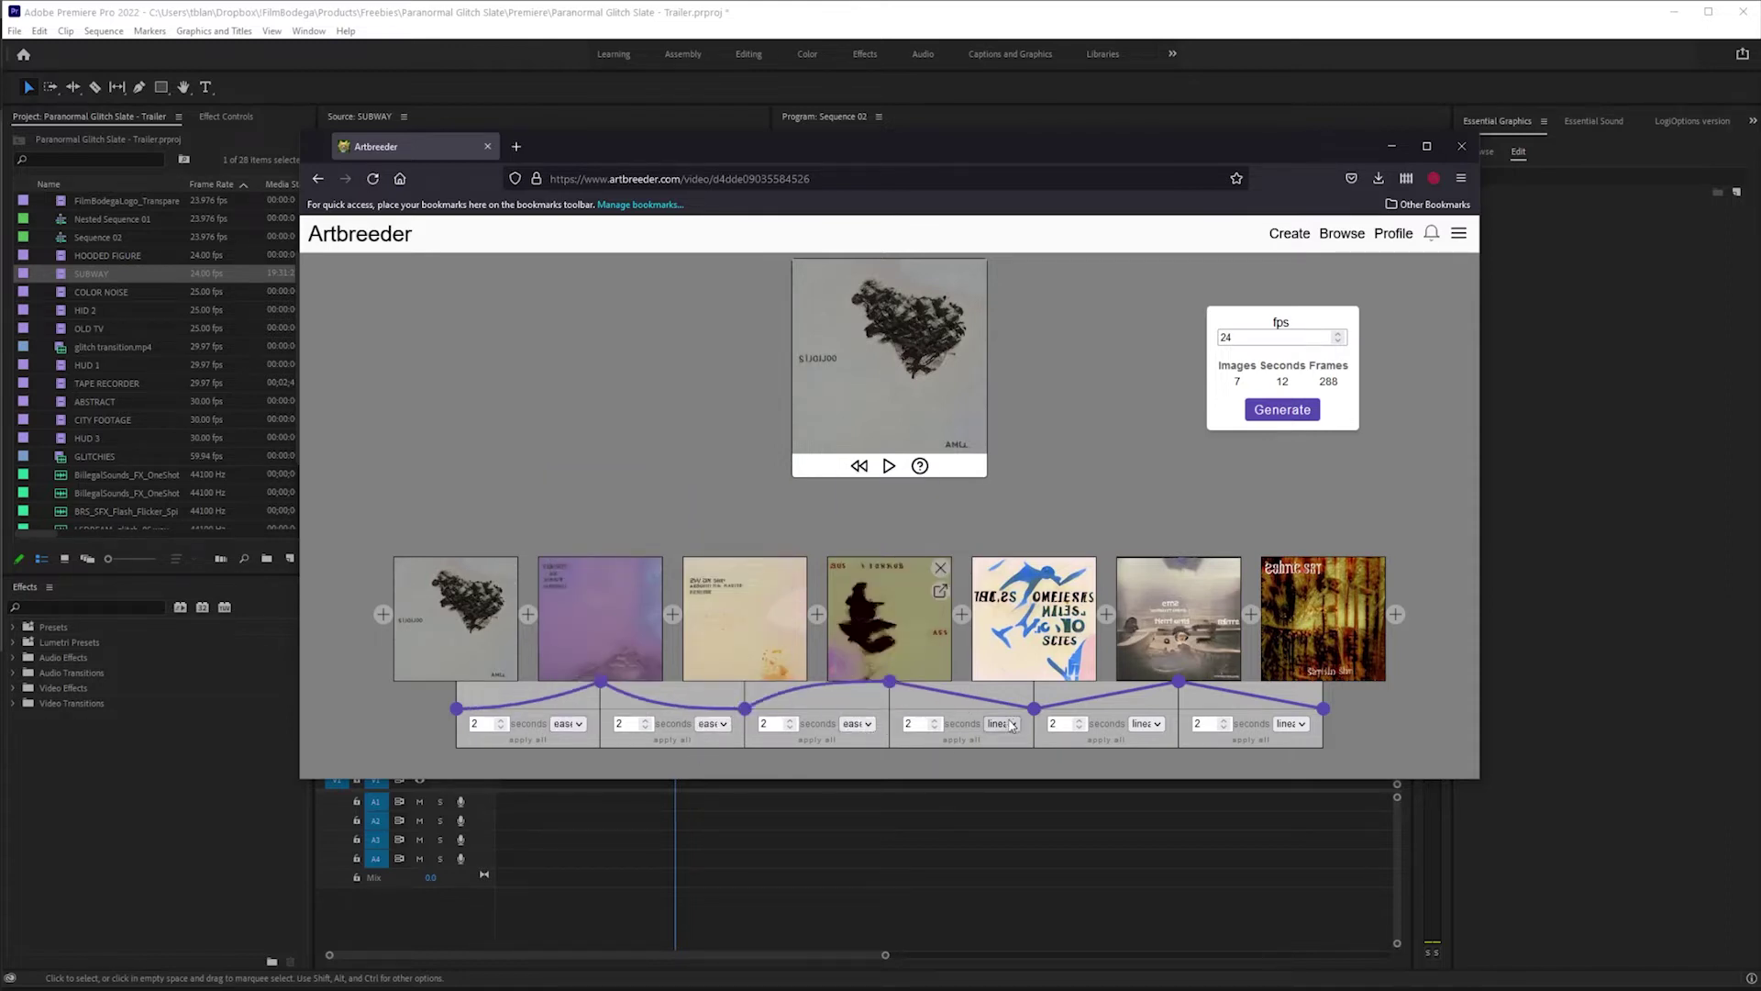
pyautogui.click(1019, 668)
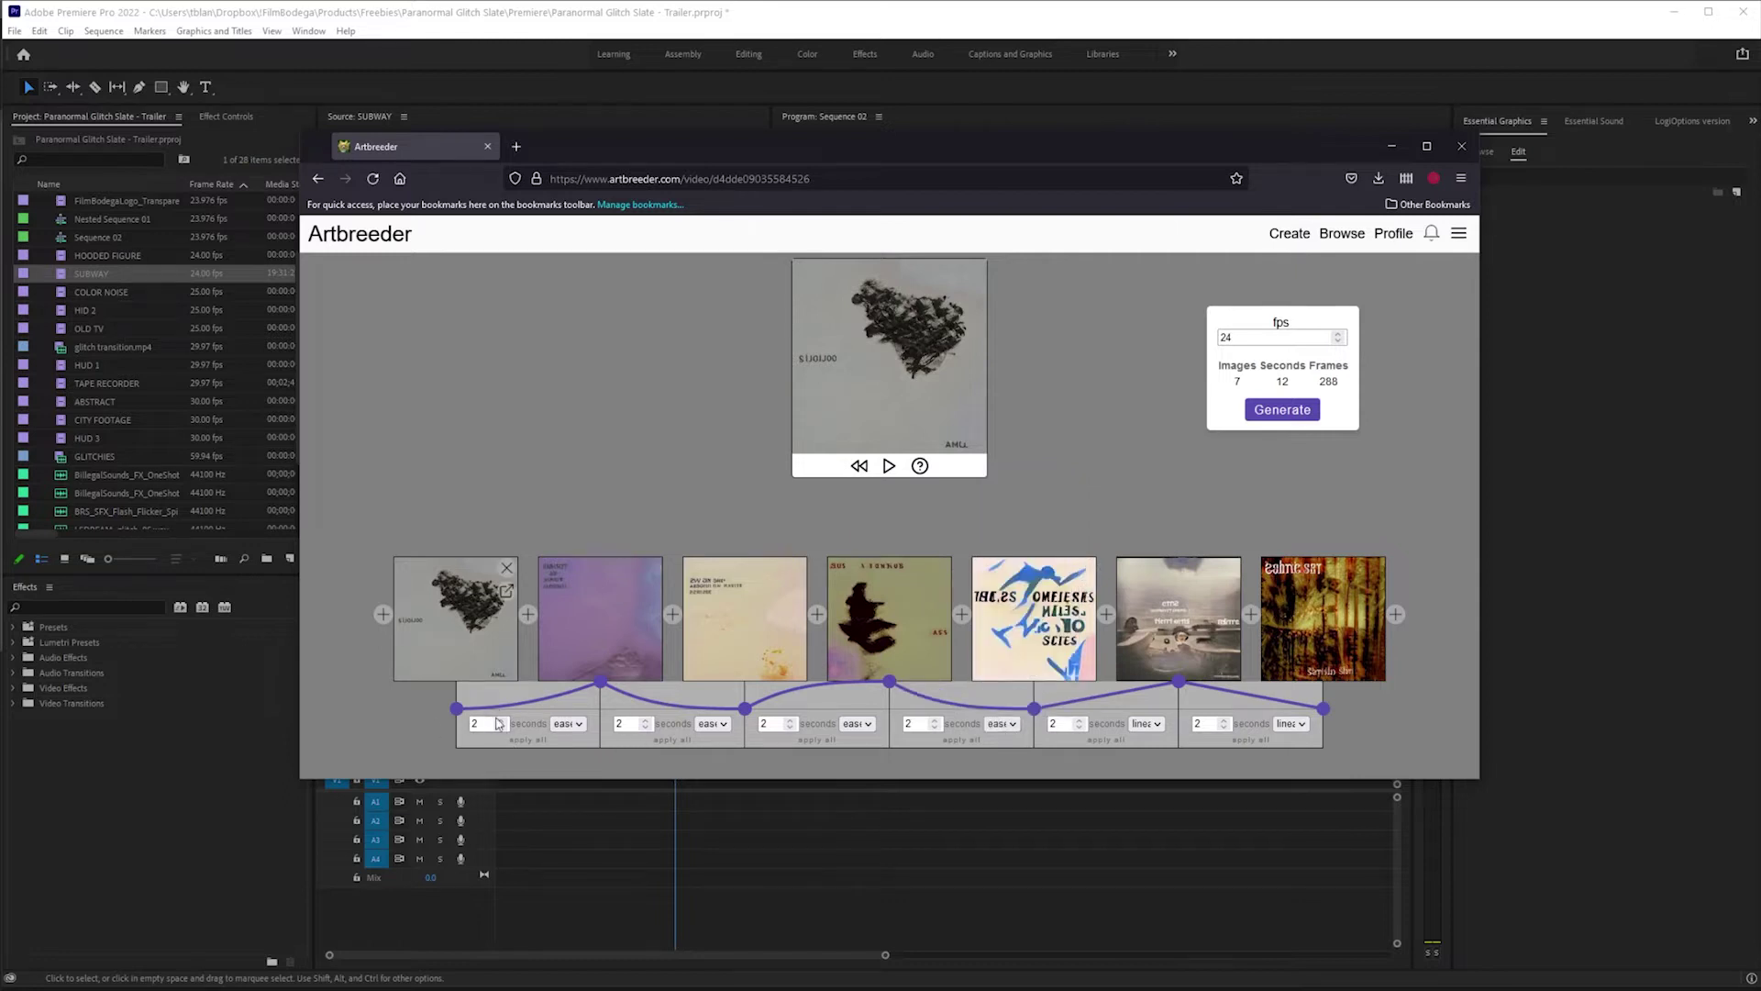
pyautogui.click(825, 741)
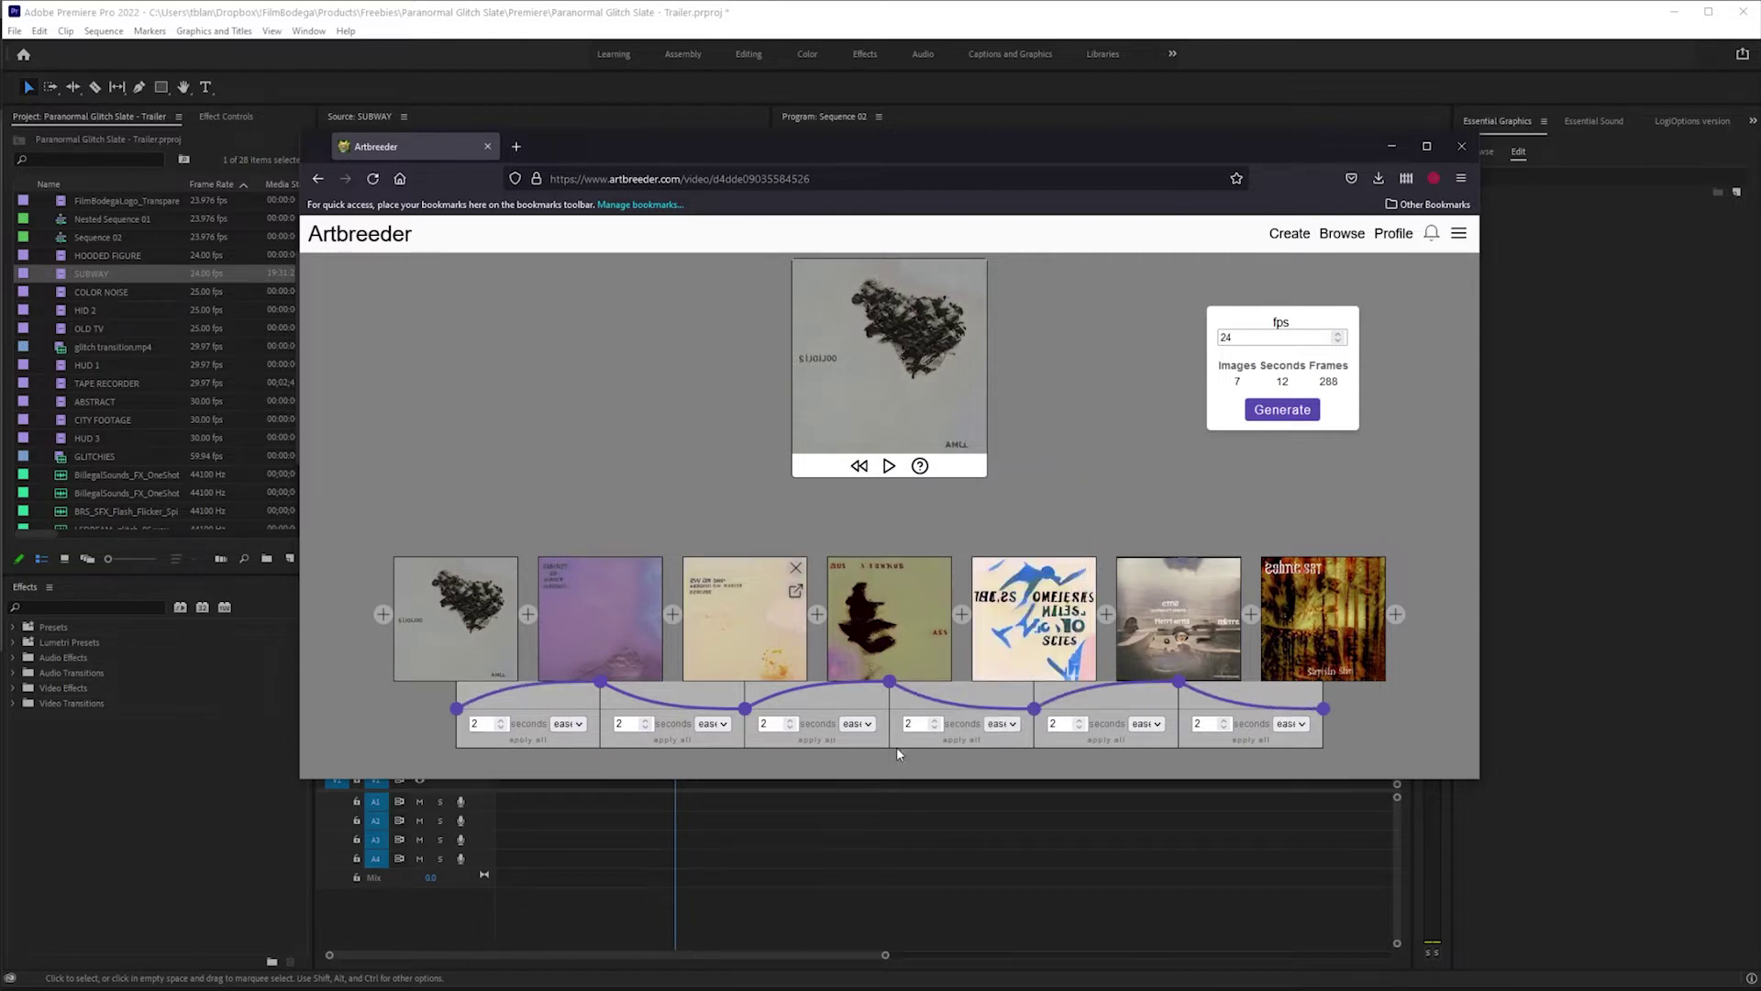
pyautogui.click(1283, 412)
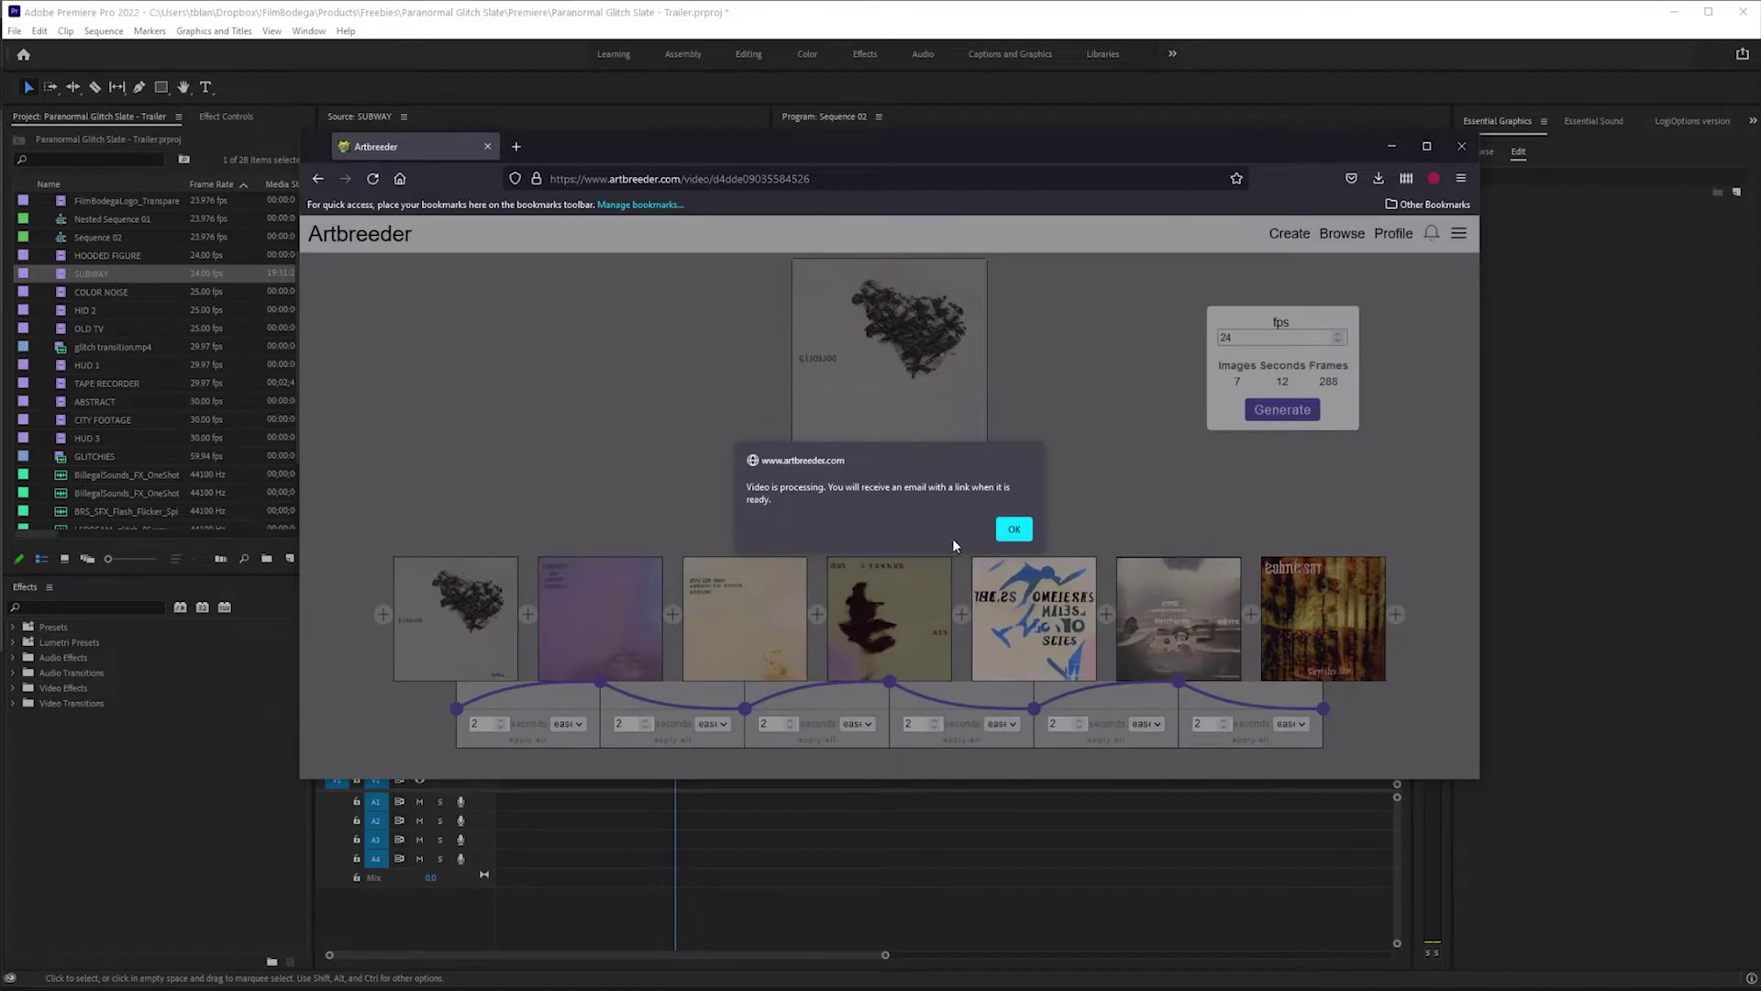
pyautogui.click(1013, 530)
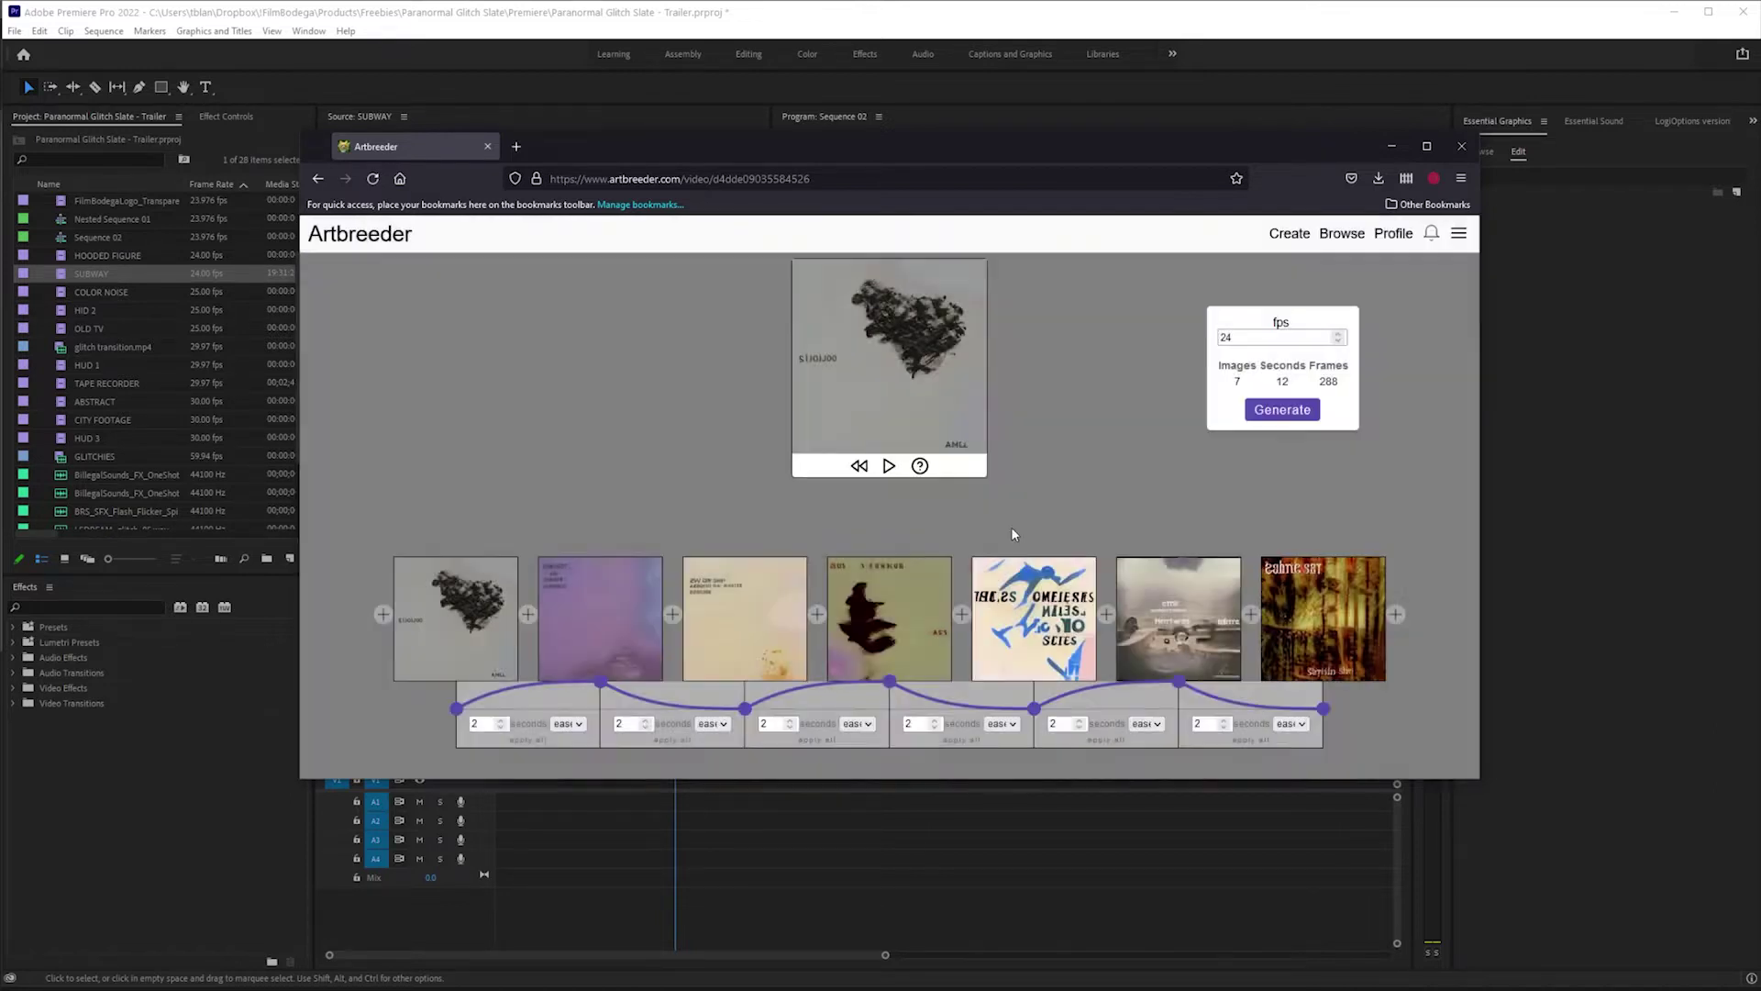
# Place the COLOR NOISE clip on V1 beneath the Film Bodega title and apply RGB Curves to it.
pyautogui.moveTo(822, 162); pyautogui.dragTo(940, 150)
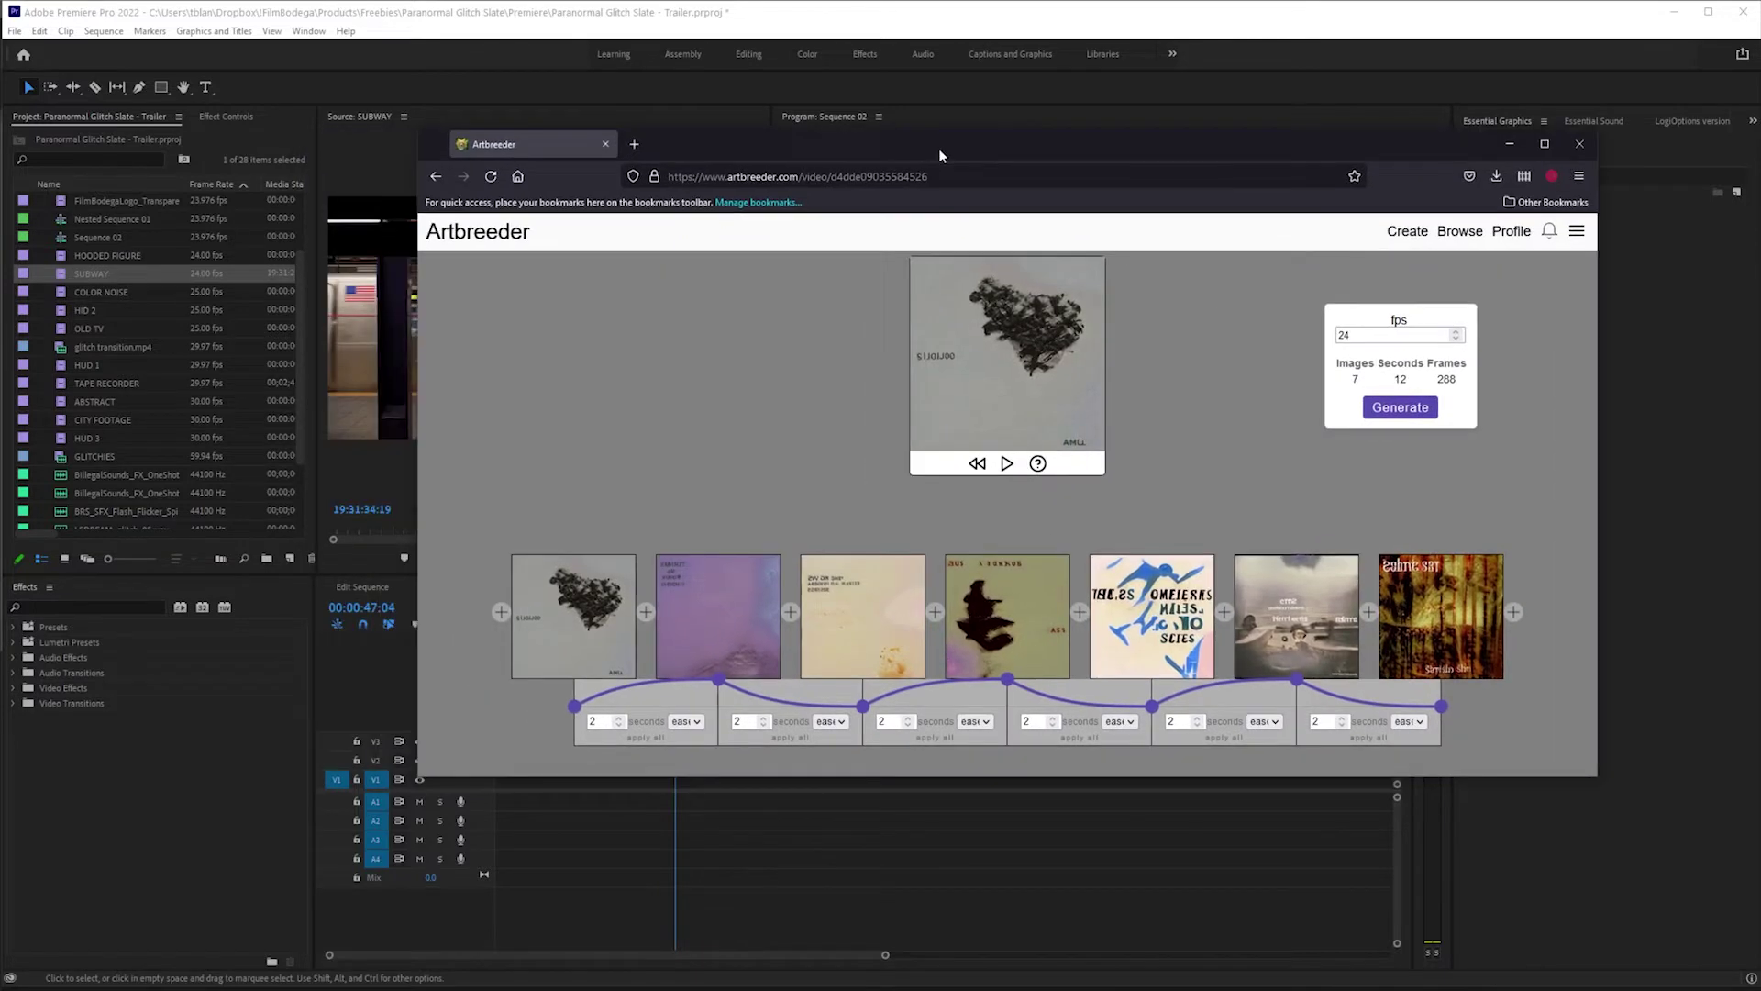
pyautogui.click(652, 842)
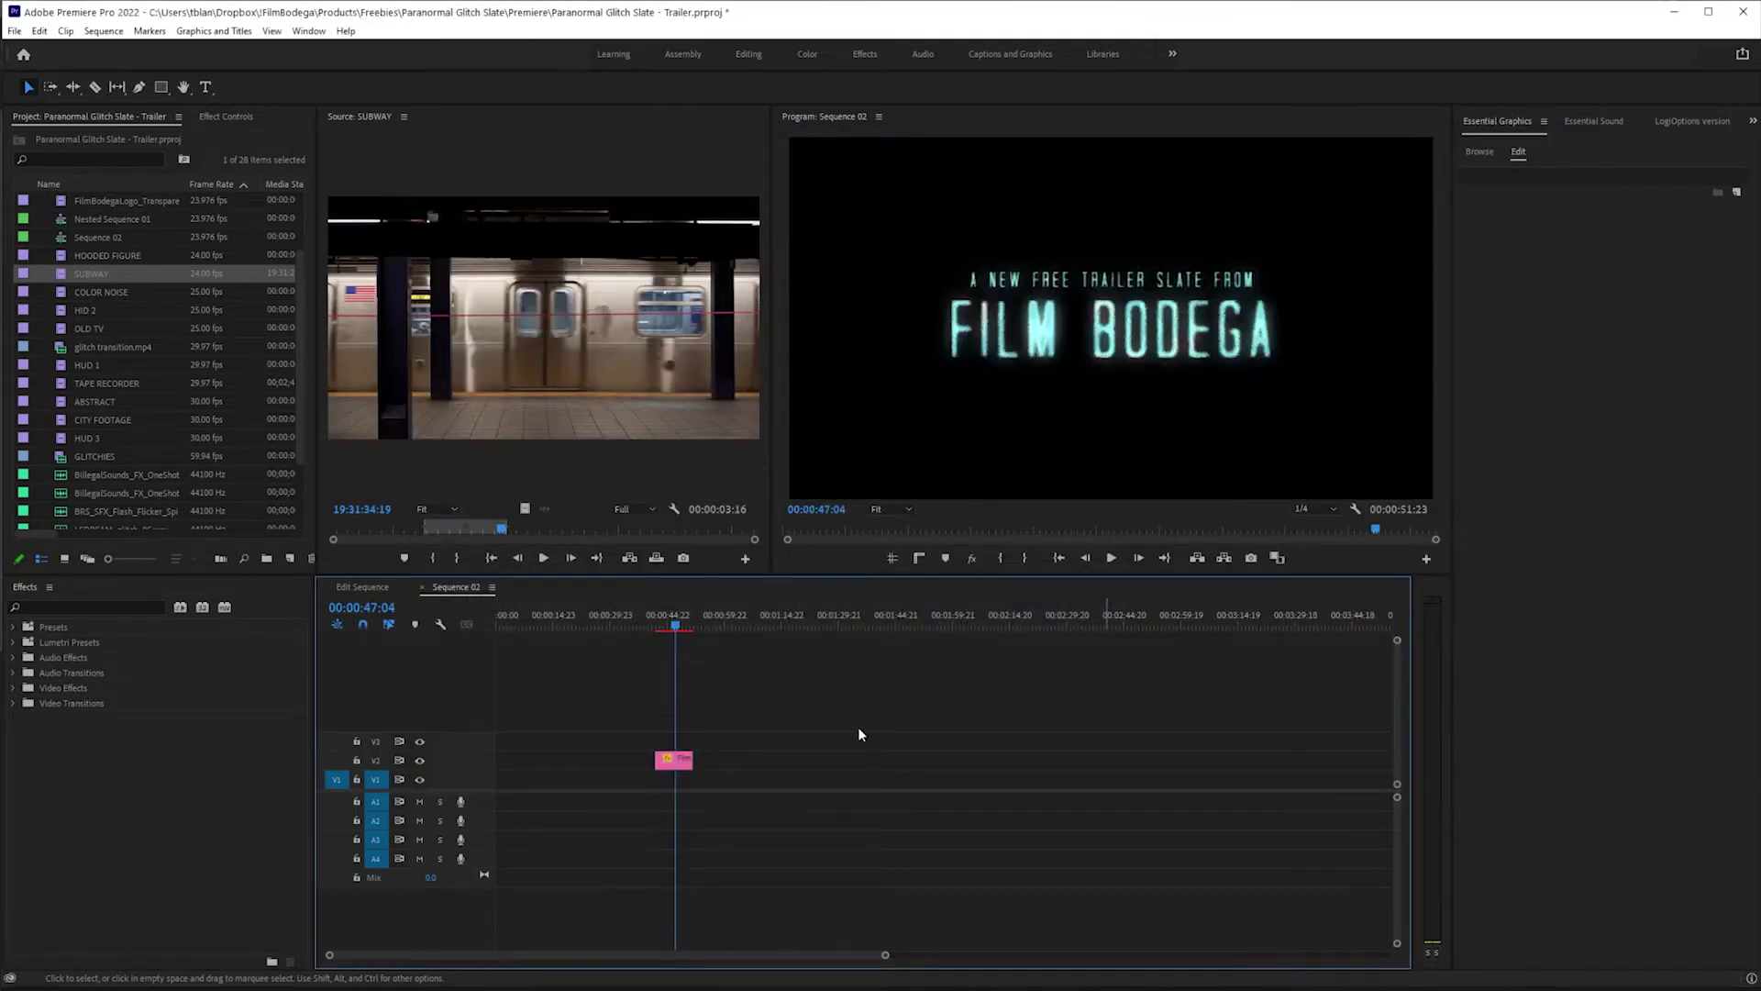
pyautogui.moveTo(59, 295); pyautogui.dragTo(669, 779)
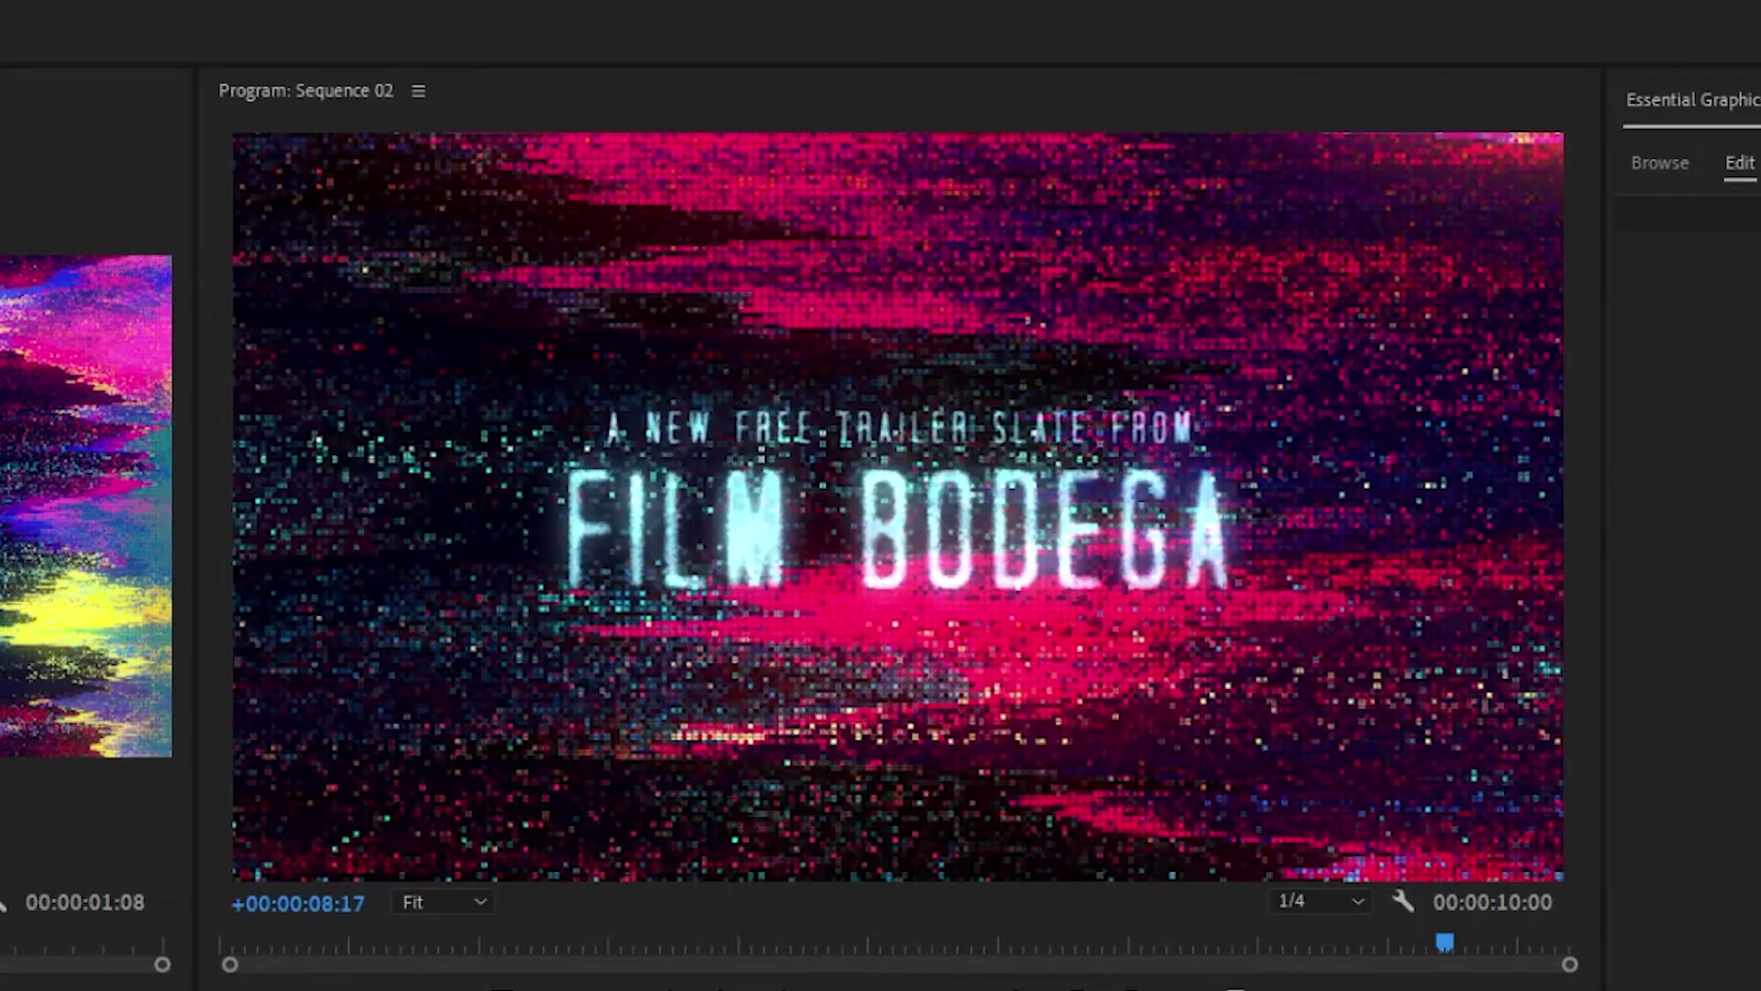
pyautogui.moveTo(737, 515); pyautogui.dragTo(737, 515)
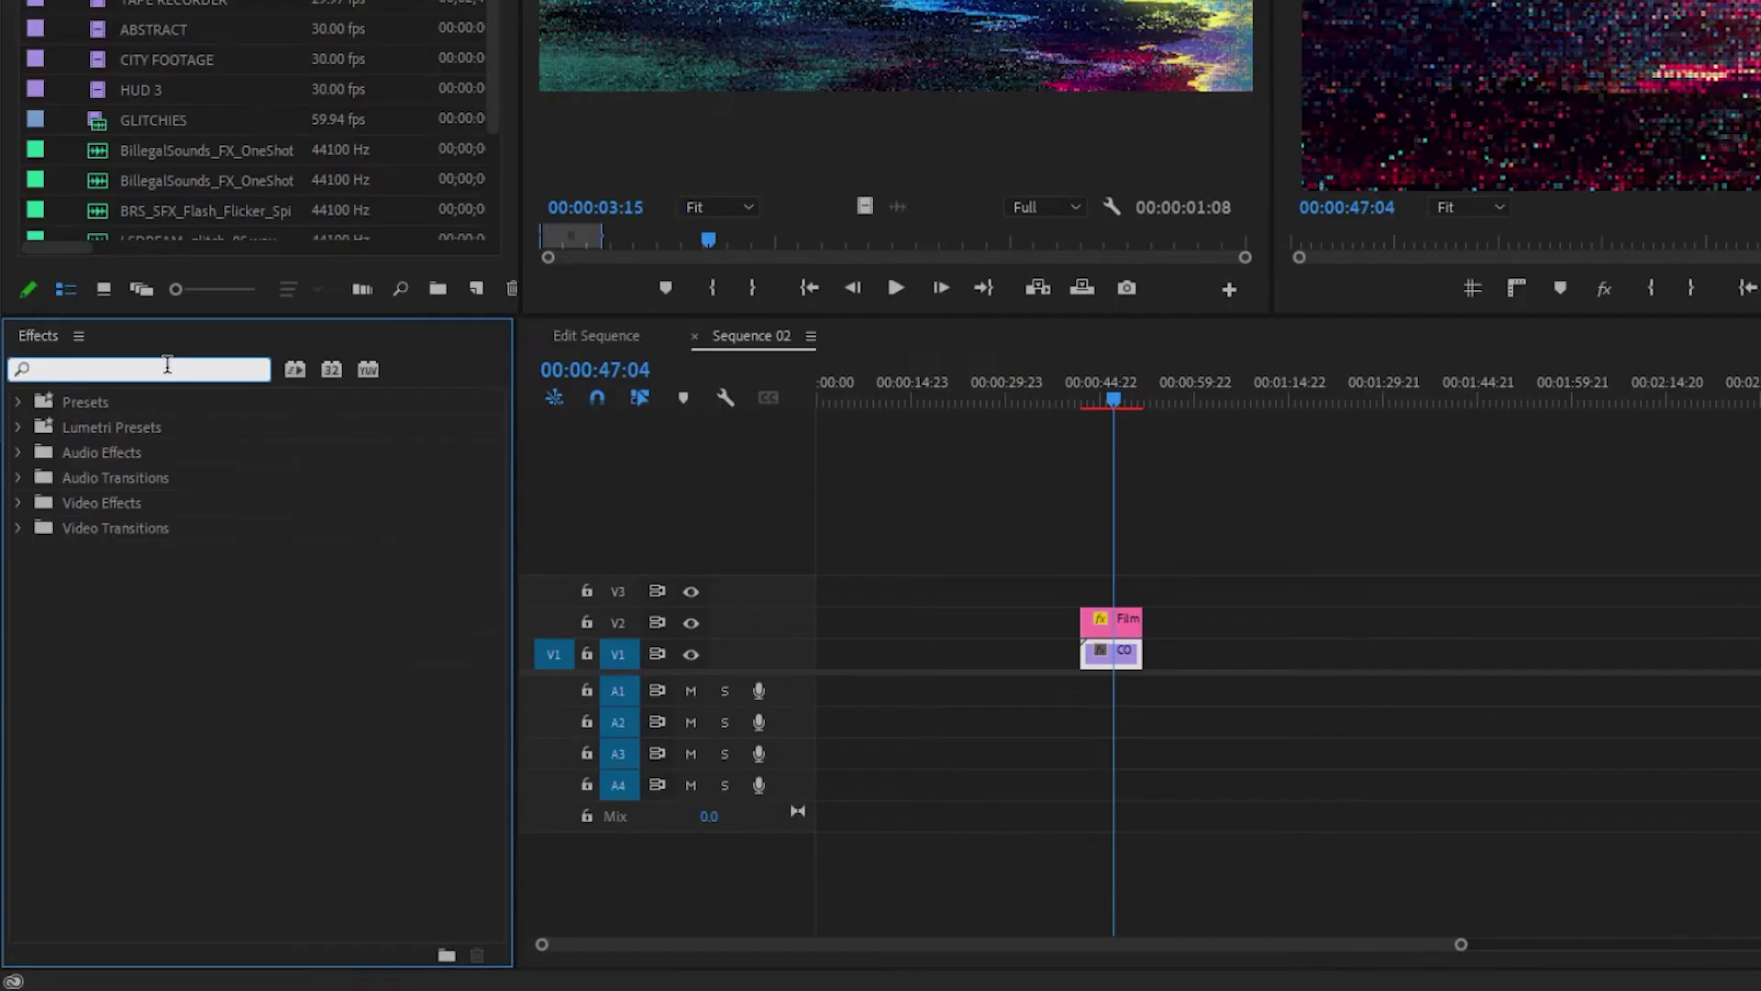
pyautogui.write('rgb')
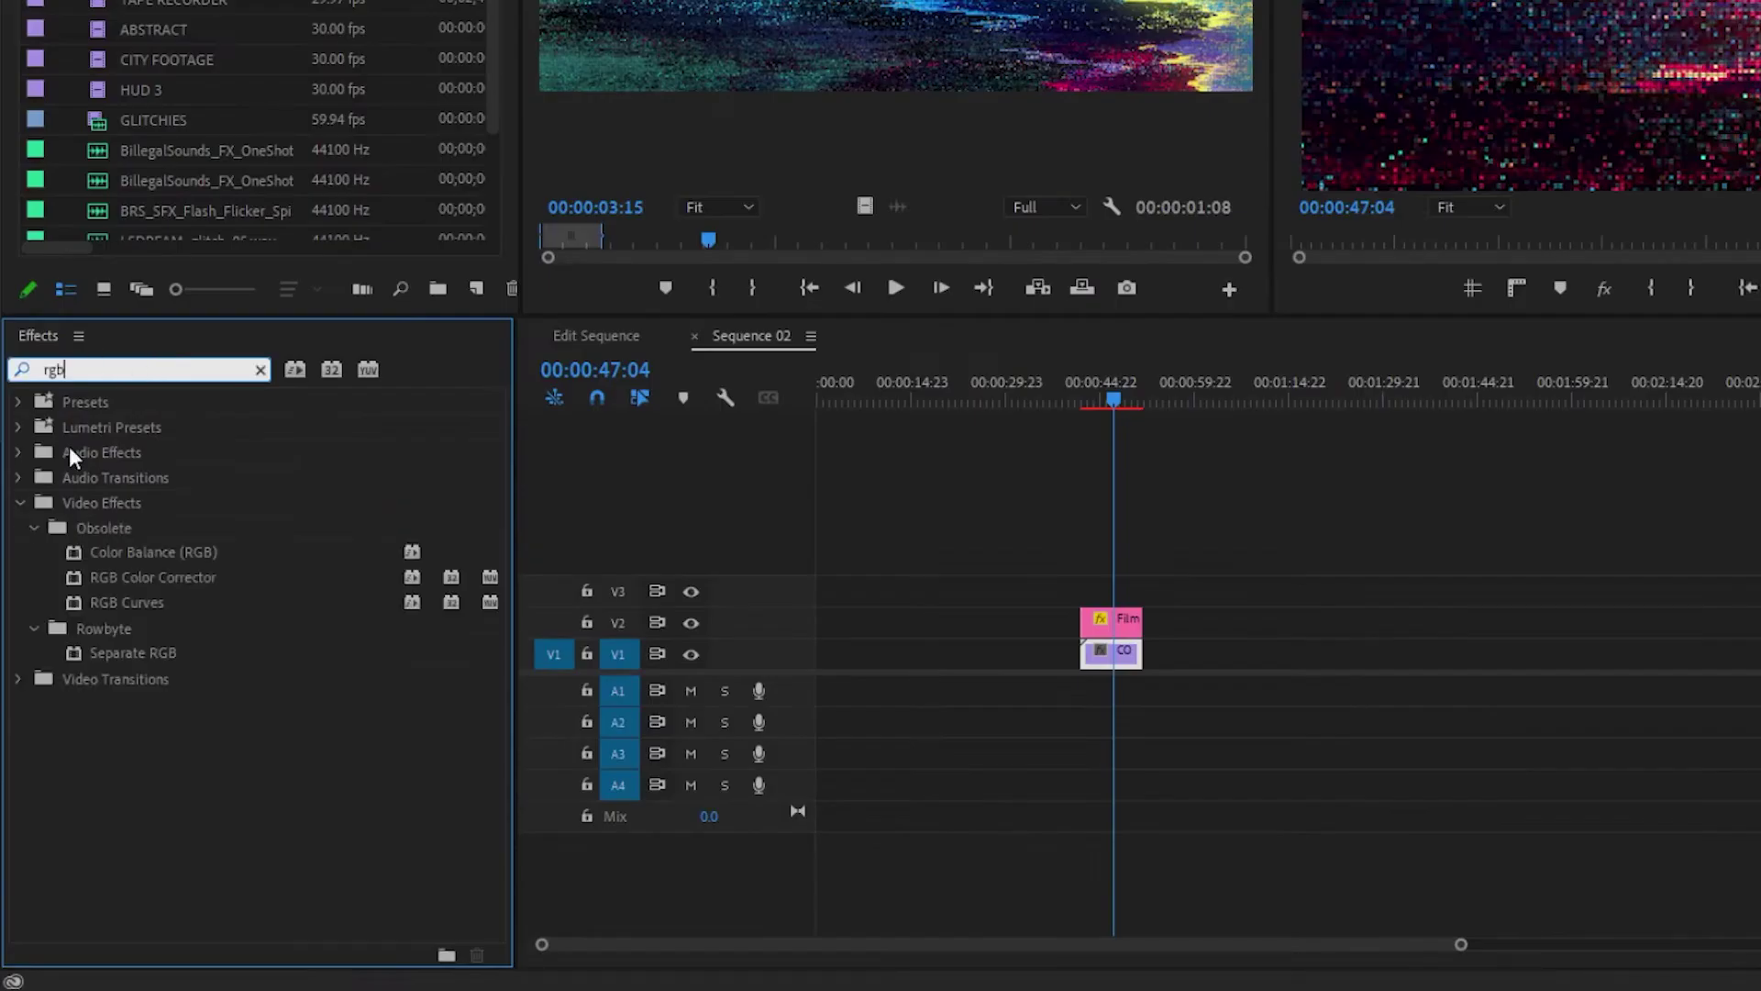
pyautogui.moveTo(129, 602); pyautogui.dragTo(1101, 653)
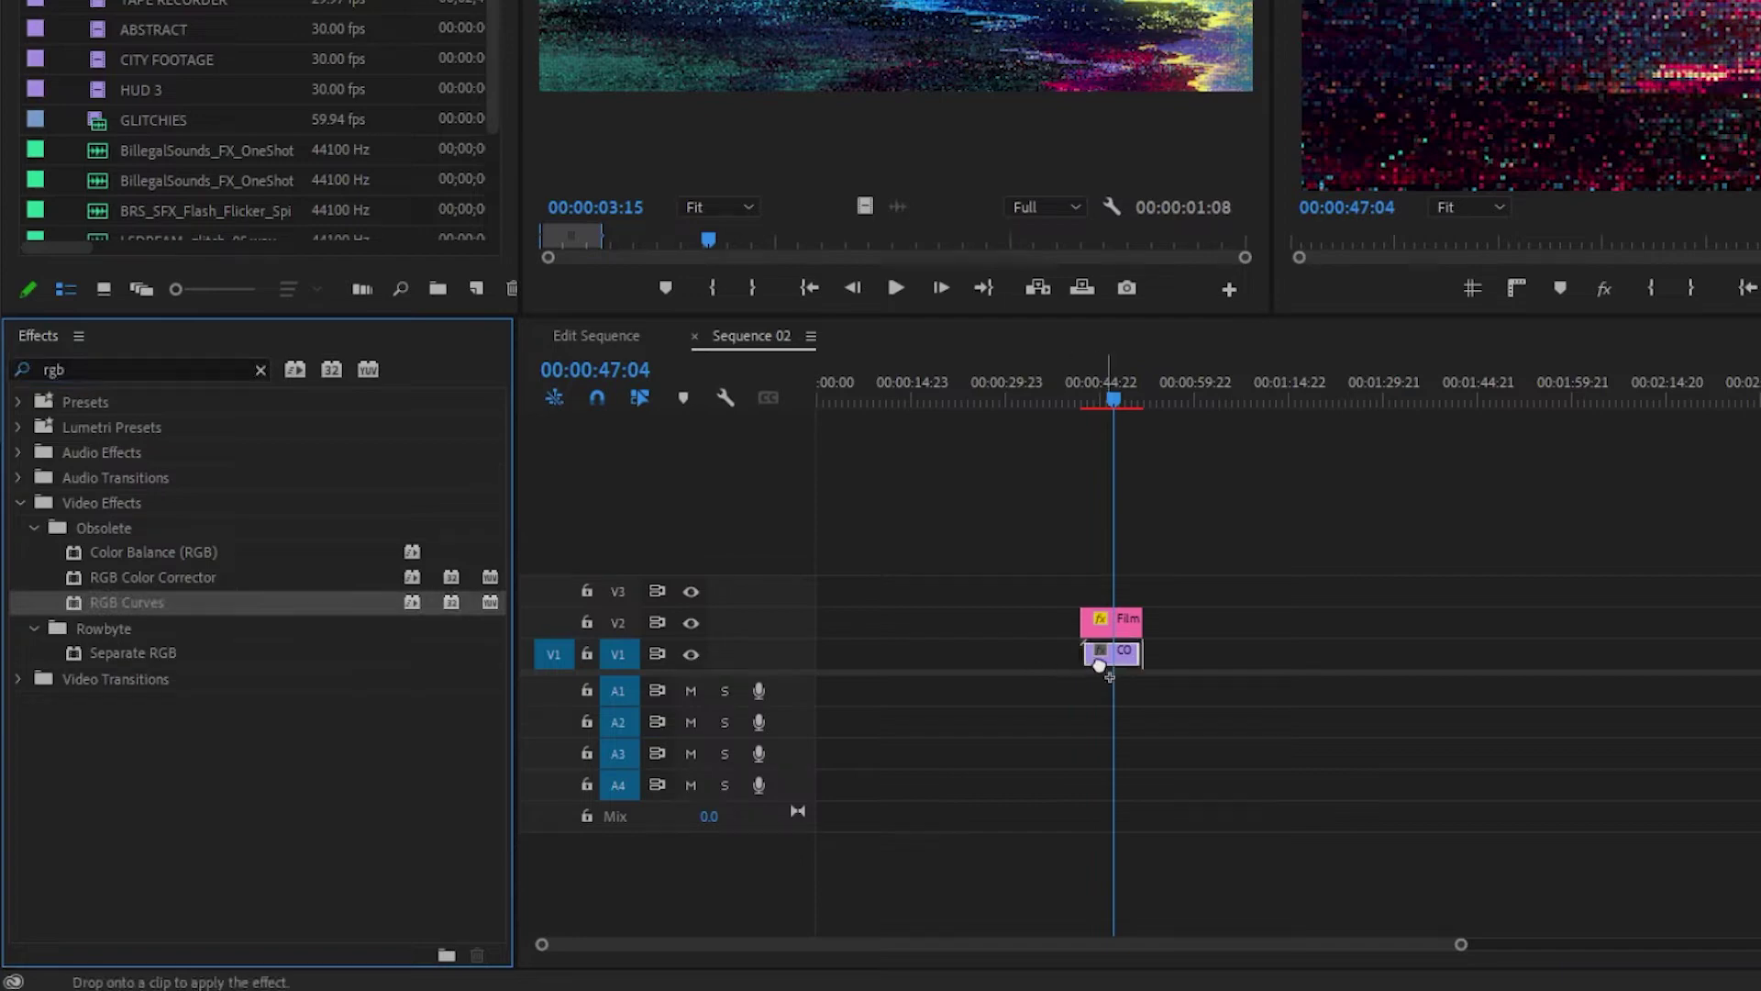
# Pull the RGB Curves master curve down to darken the COLOR NOISE background.
pyautogui.scroll(-5, 413, 582)
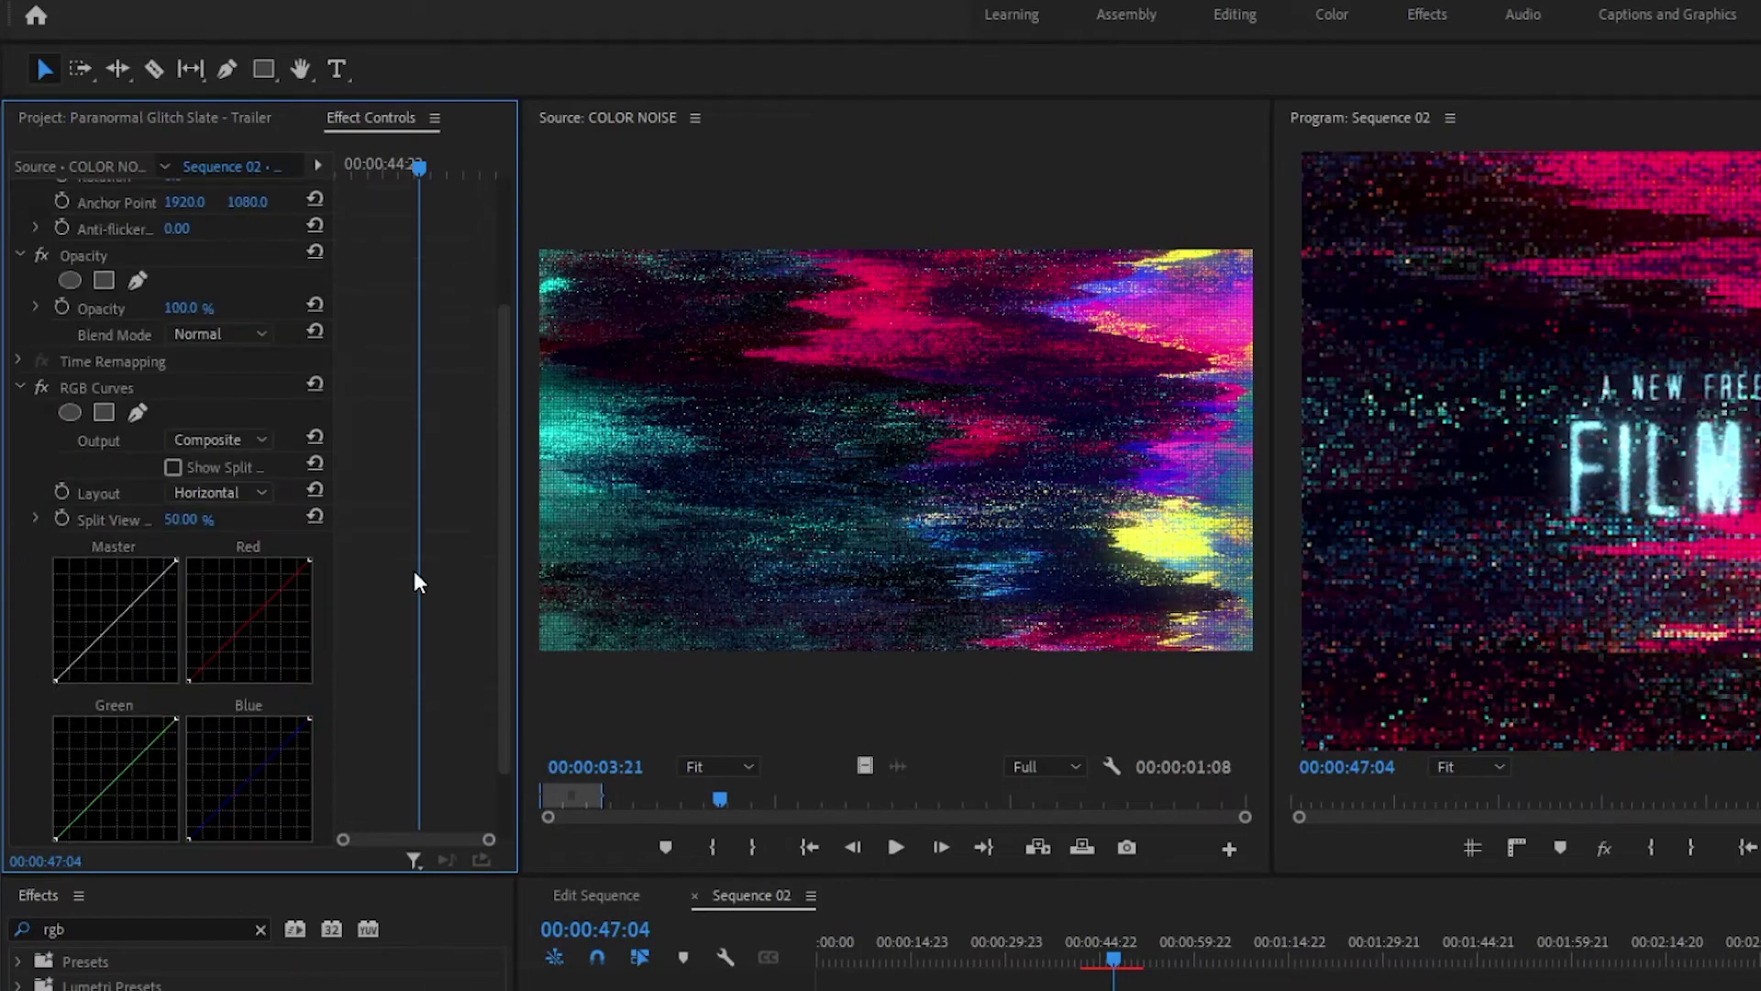
pyautogui.moveTo(177, 474); pyautogui.dragTo(198, 561)
pyautogui.moveTo(100, 590); pyautogui.dragTo(145, 551)
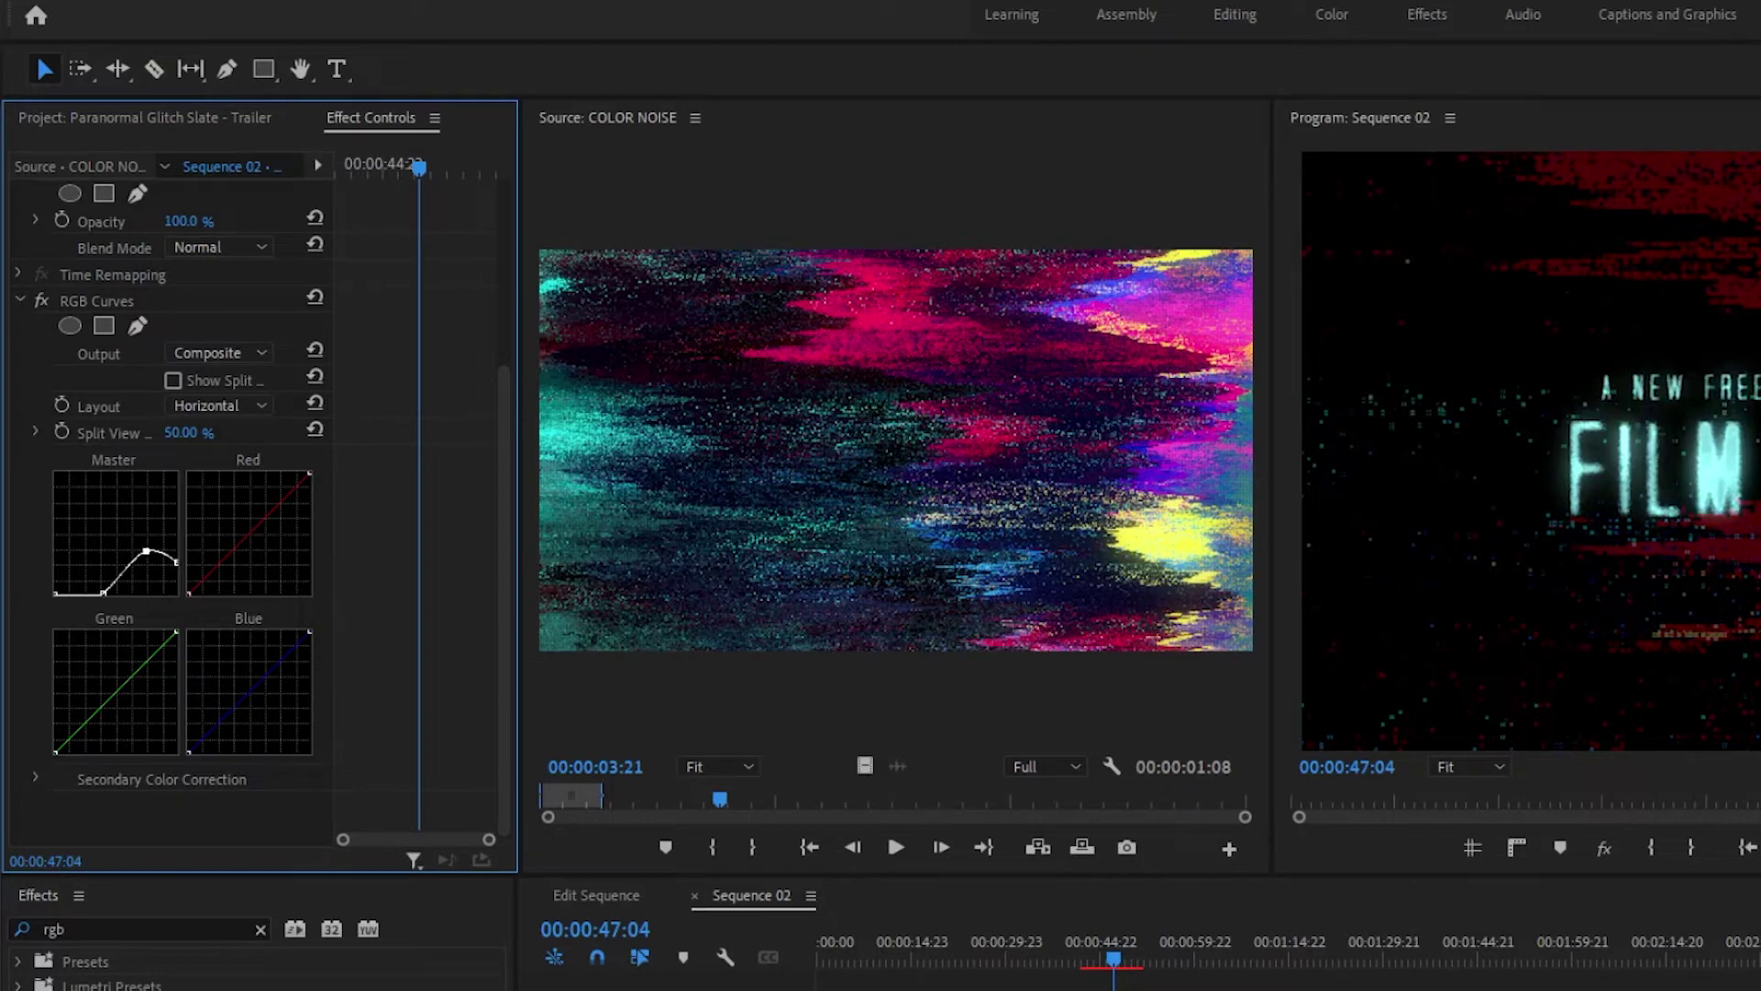
pyautogui.click(261, 929)
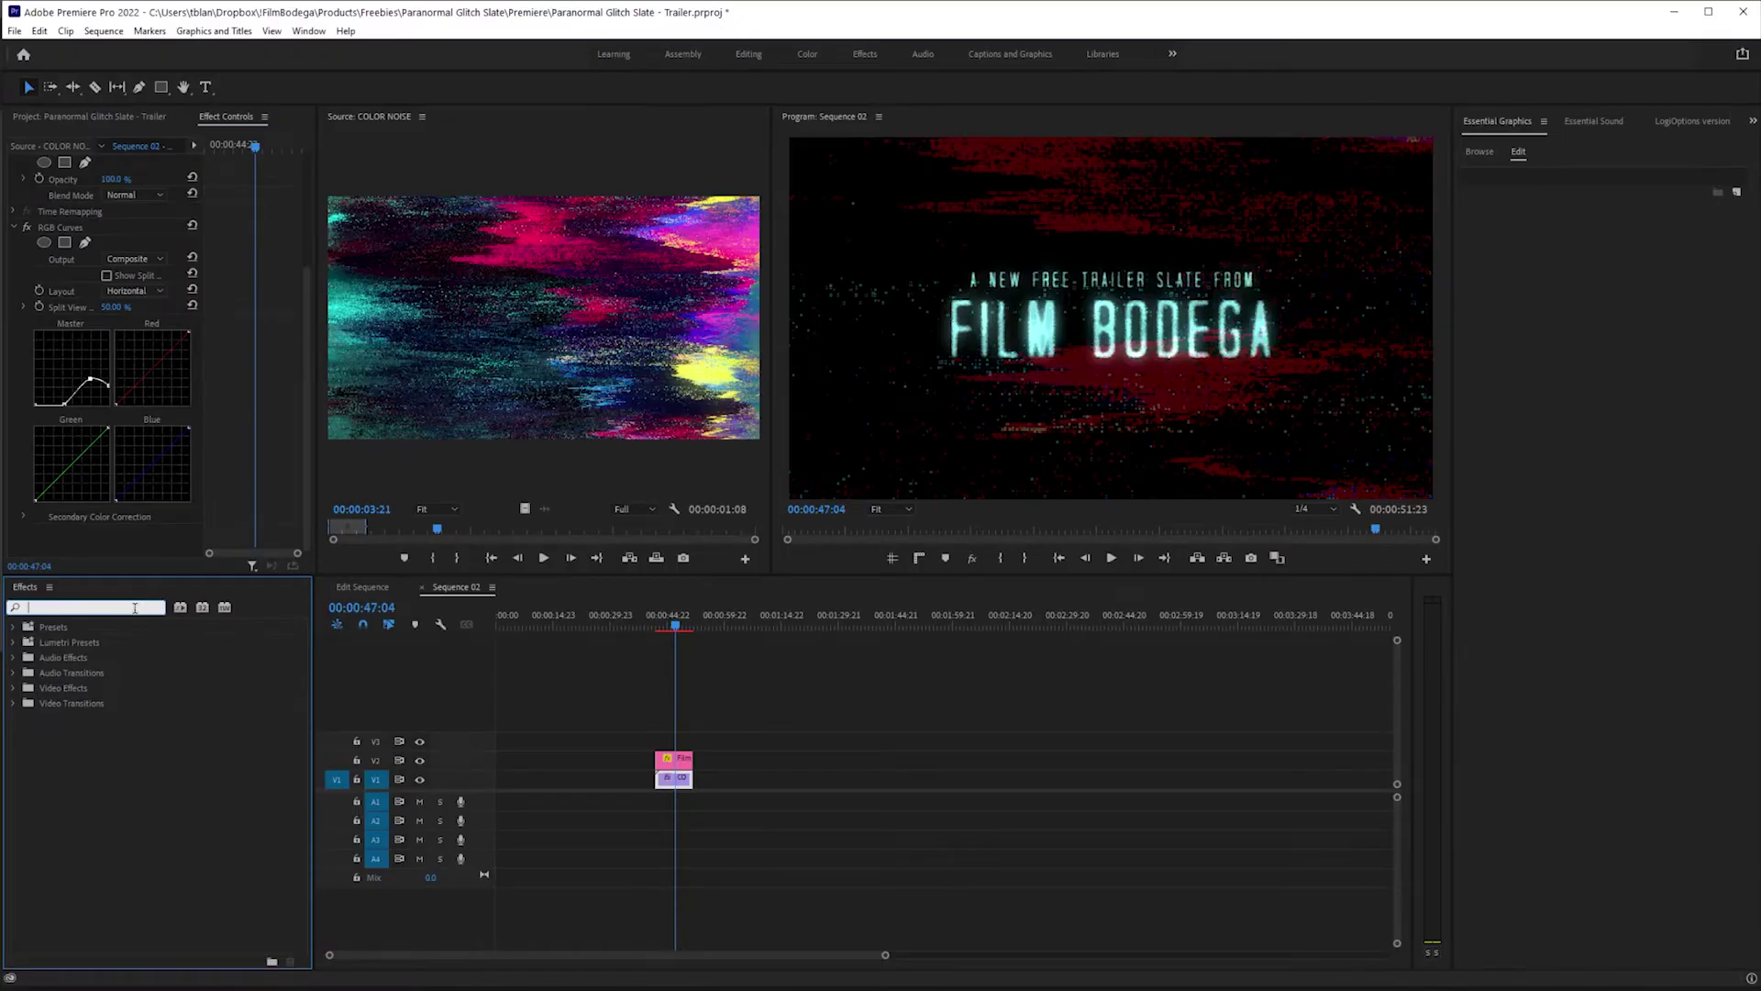
# Add points on the blue, red and green curves, raising green and lowering red.
pyautogui.click(153, 456)
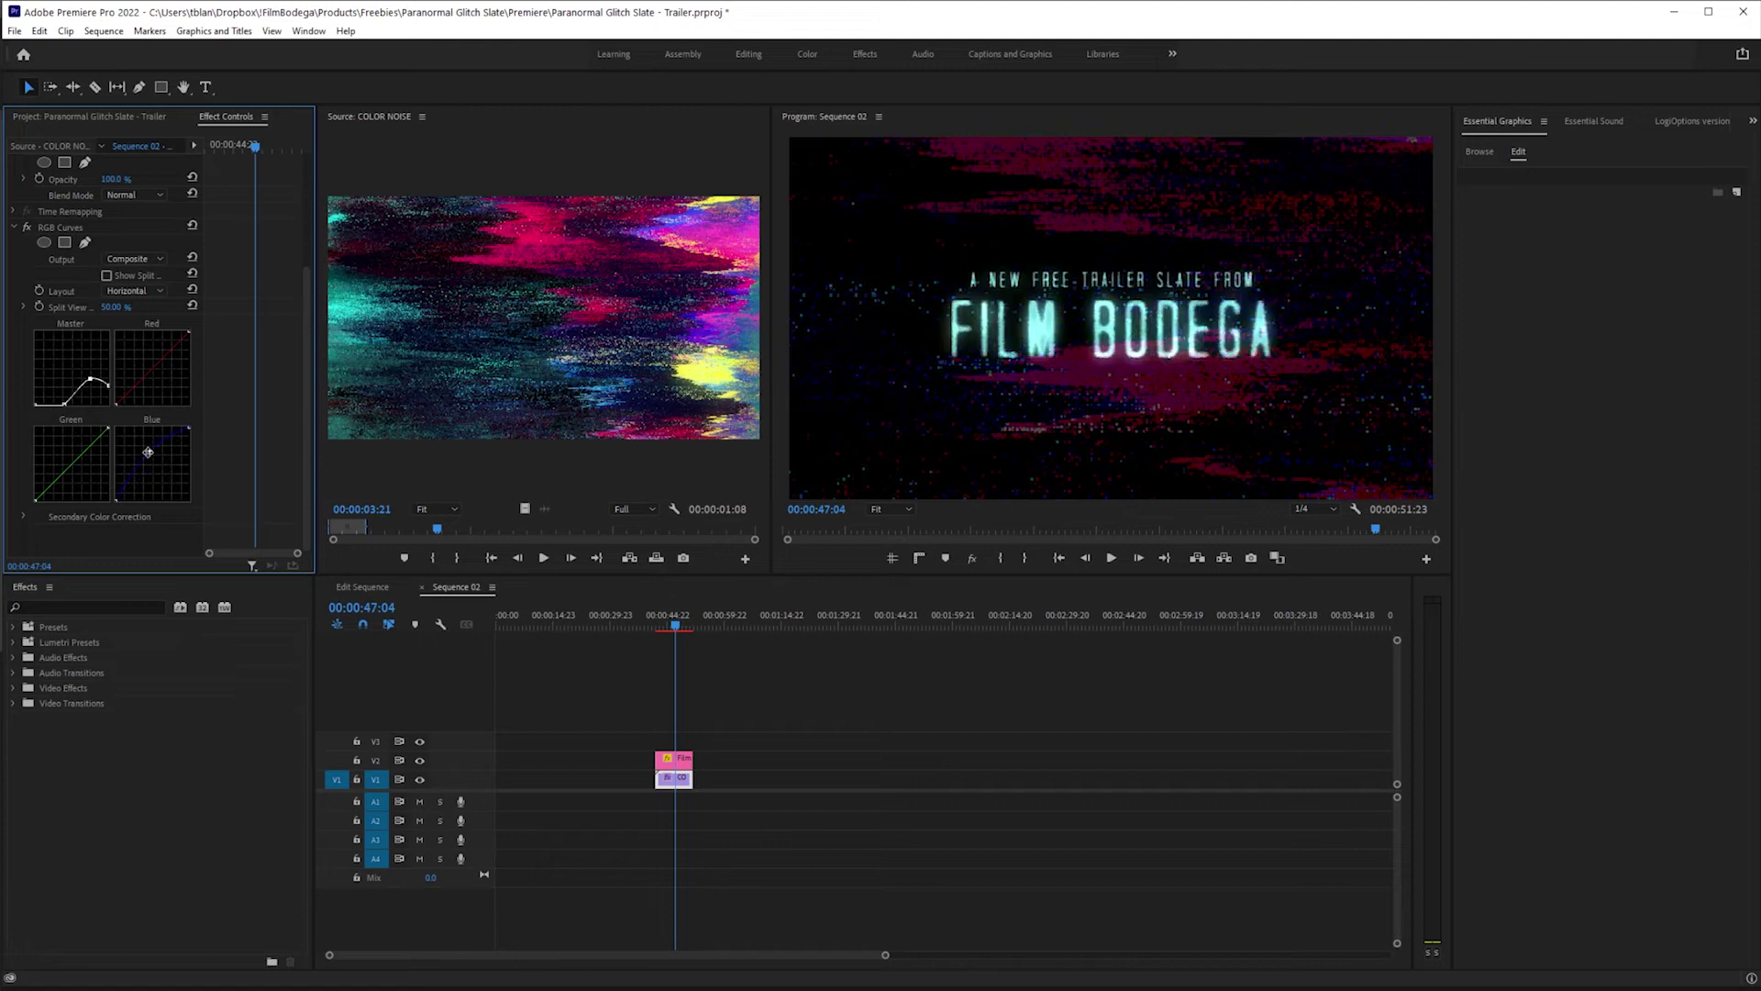
pyautogui.click(159, 376)
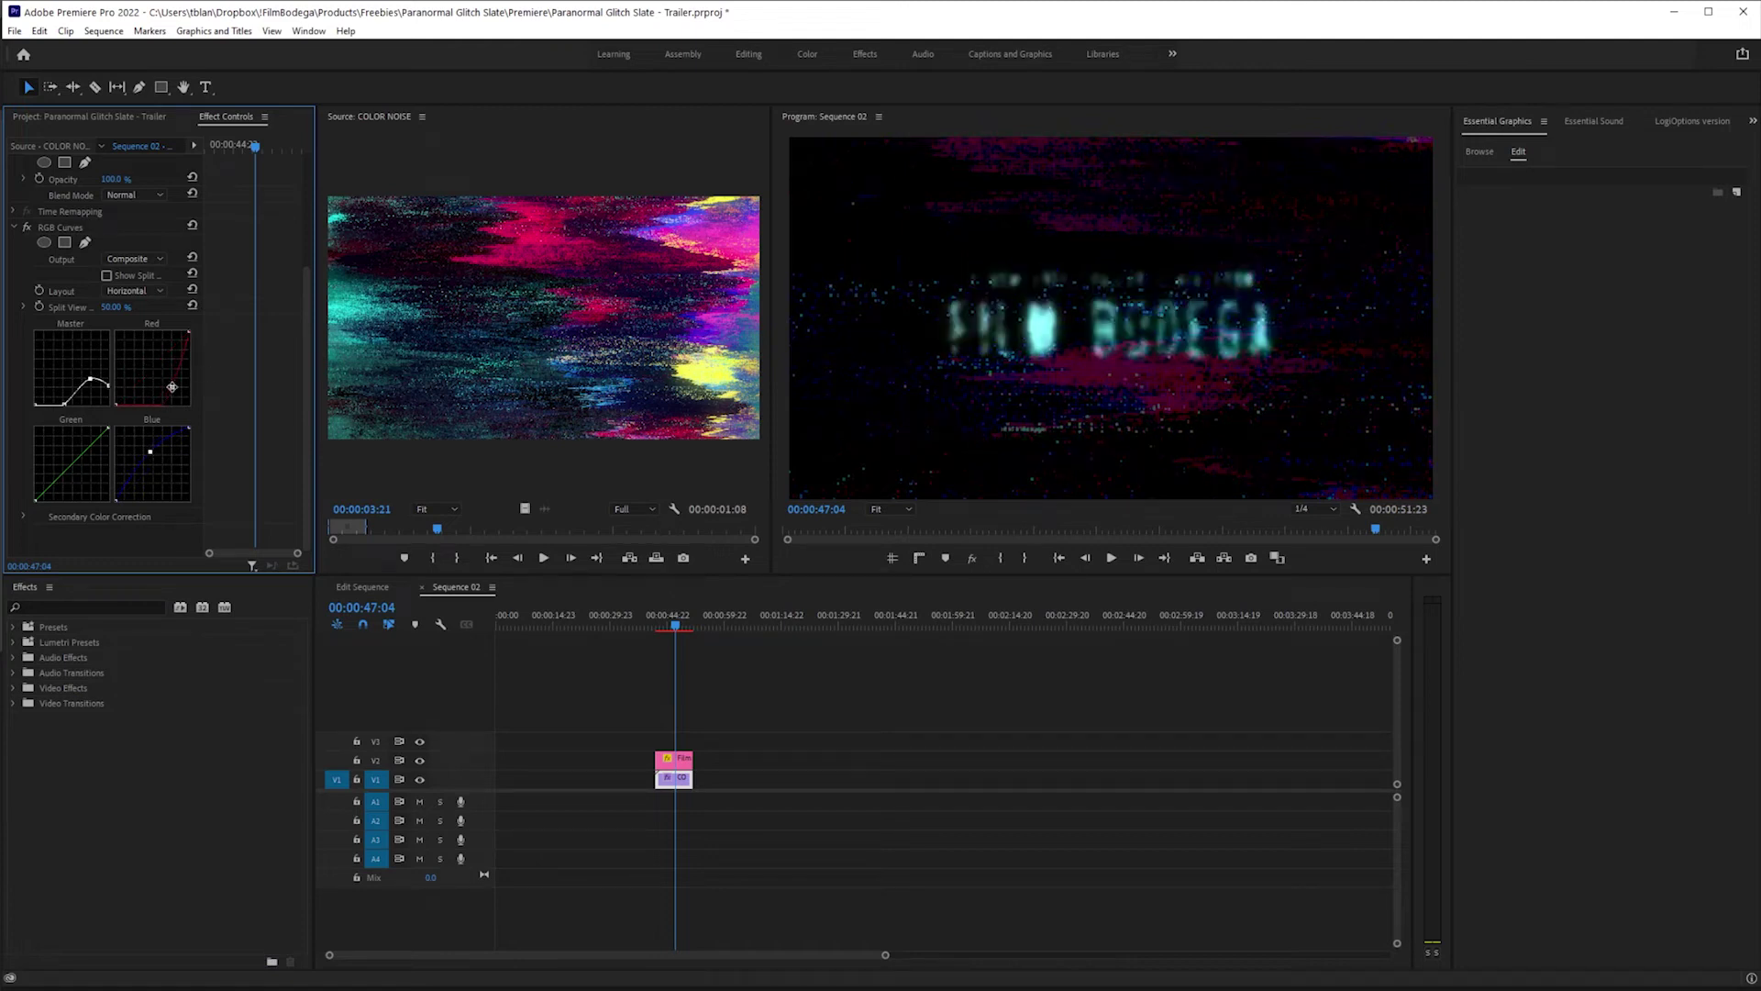
pyautogui.click(171, 386)
pyautogui.moveTo(59, 467); pyautogui.dragTo(63, 462)
pyautogui.moveTo(165, 389); pyautogui.dragTo(184, 395)
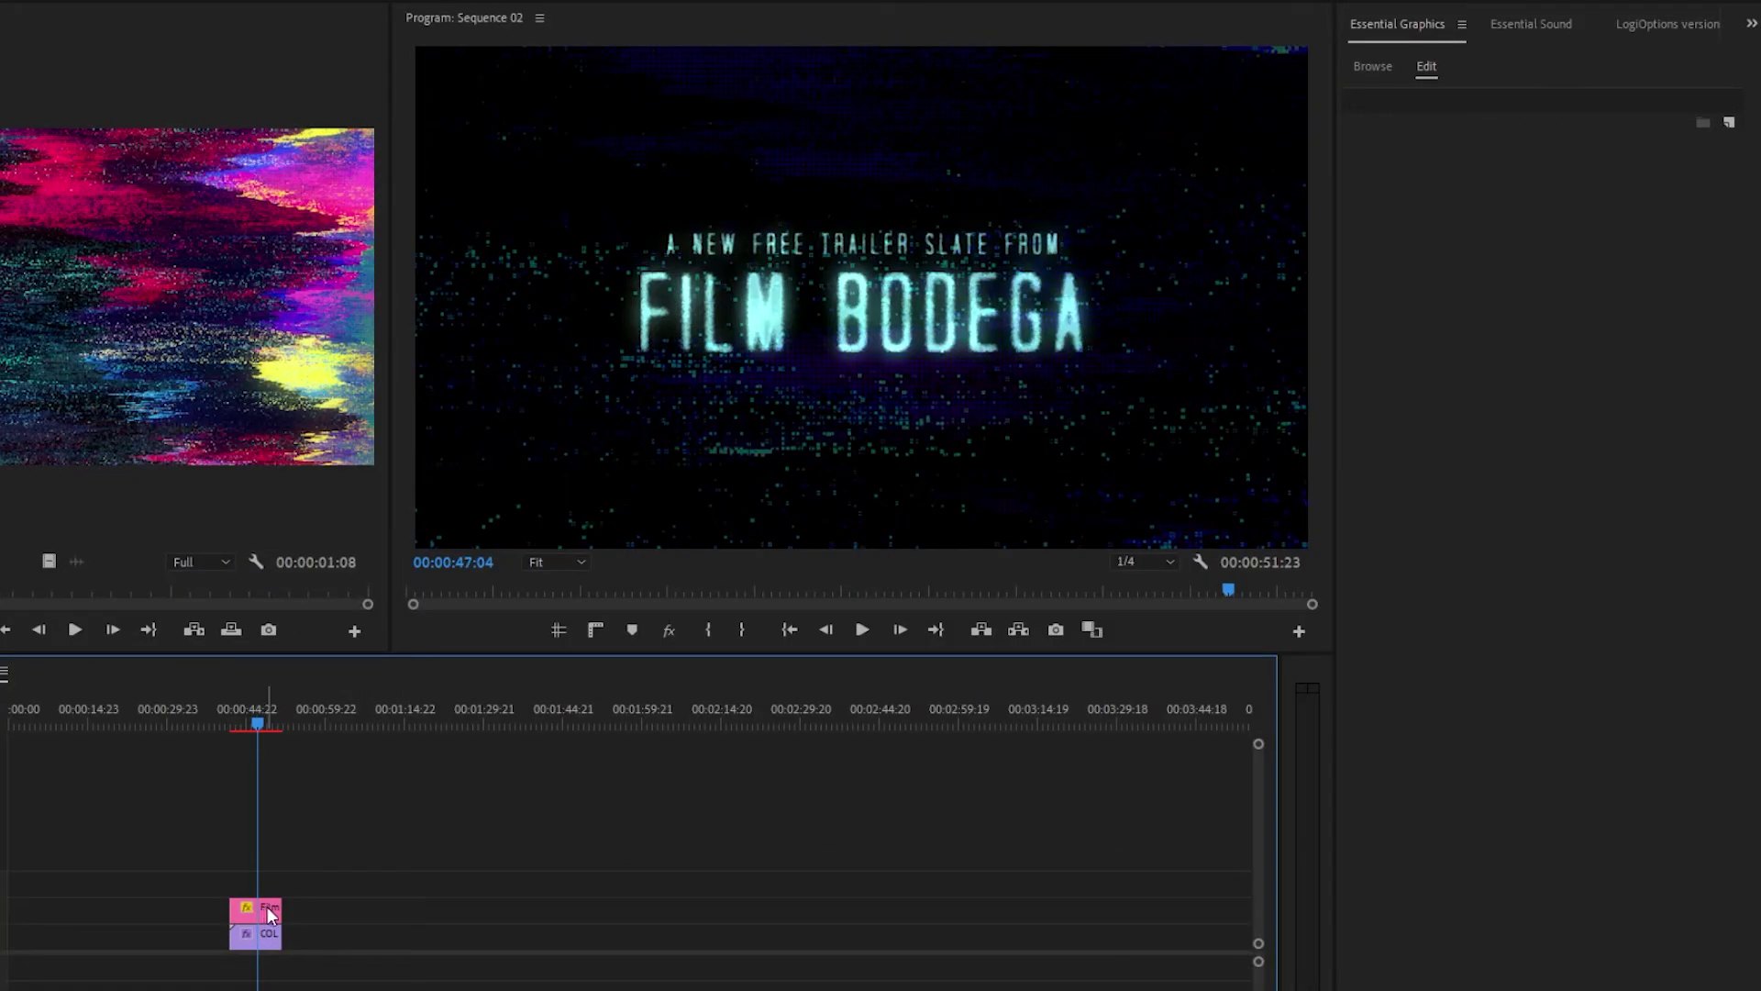
# Set the title's top text tracking to 18 and its size to 137.
pyautogui.click(681, 756)
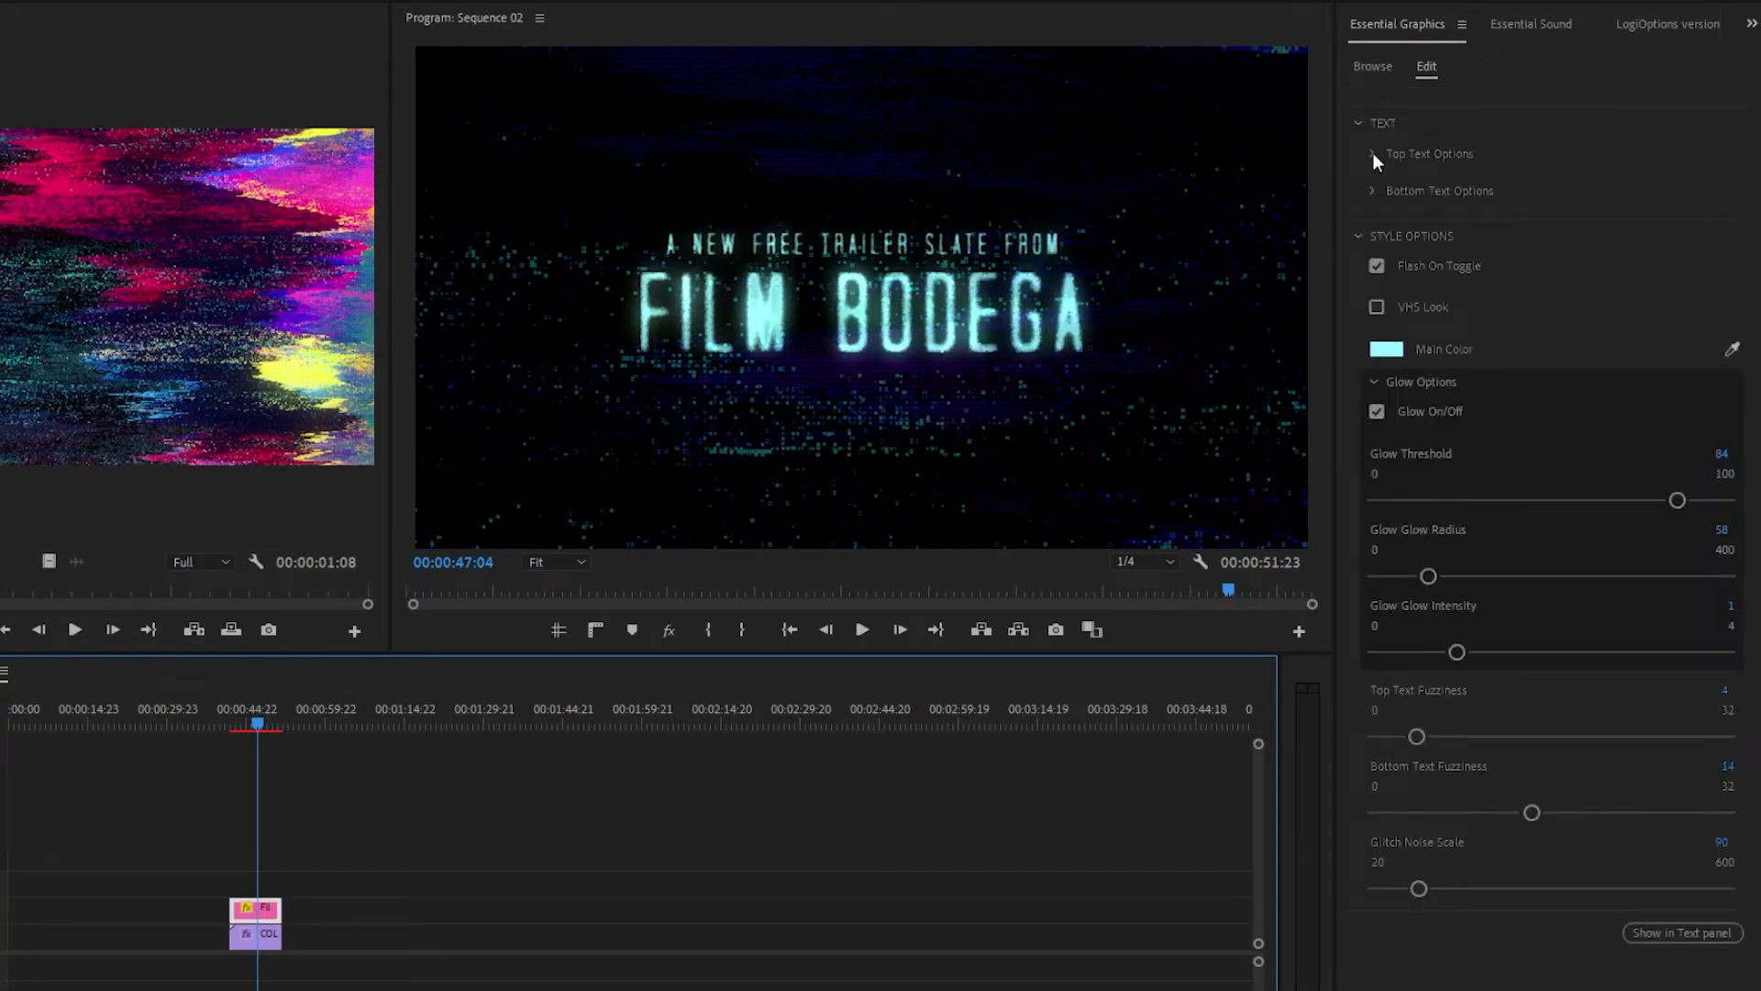
pyautogui.click(1372, 155)
pyautogui.click(1374, 592)
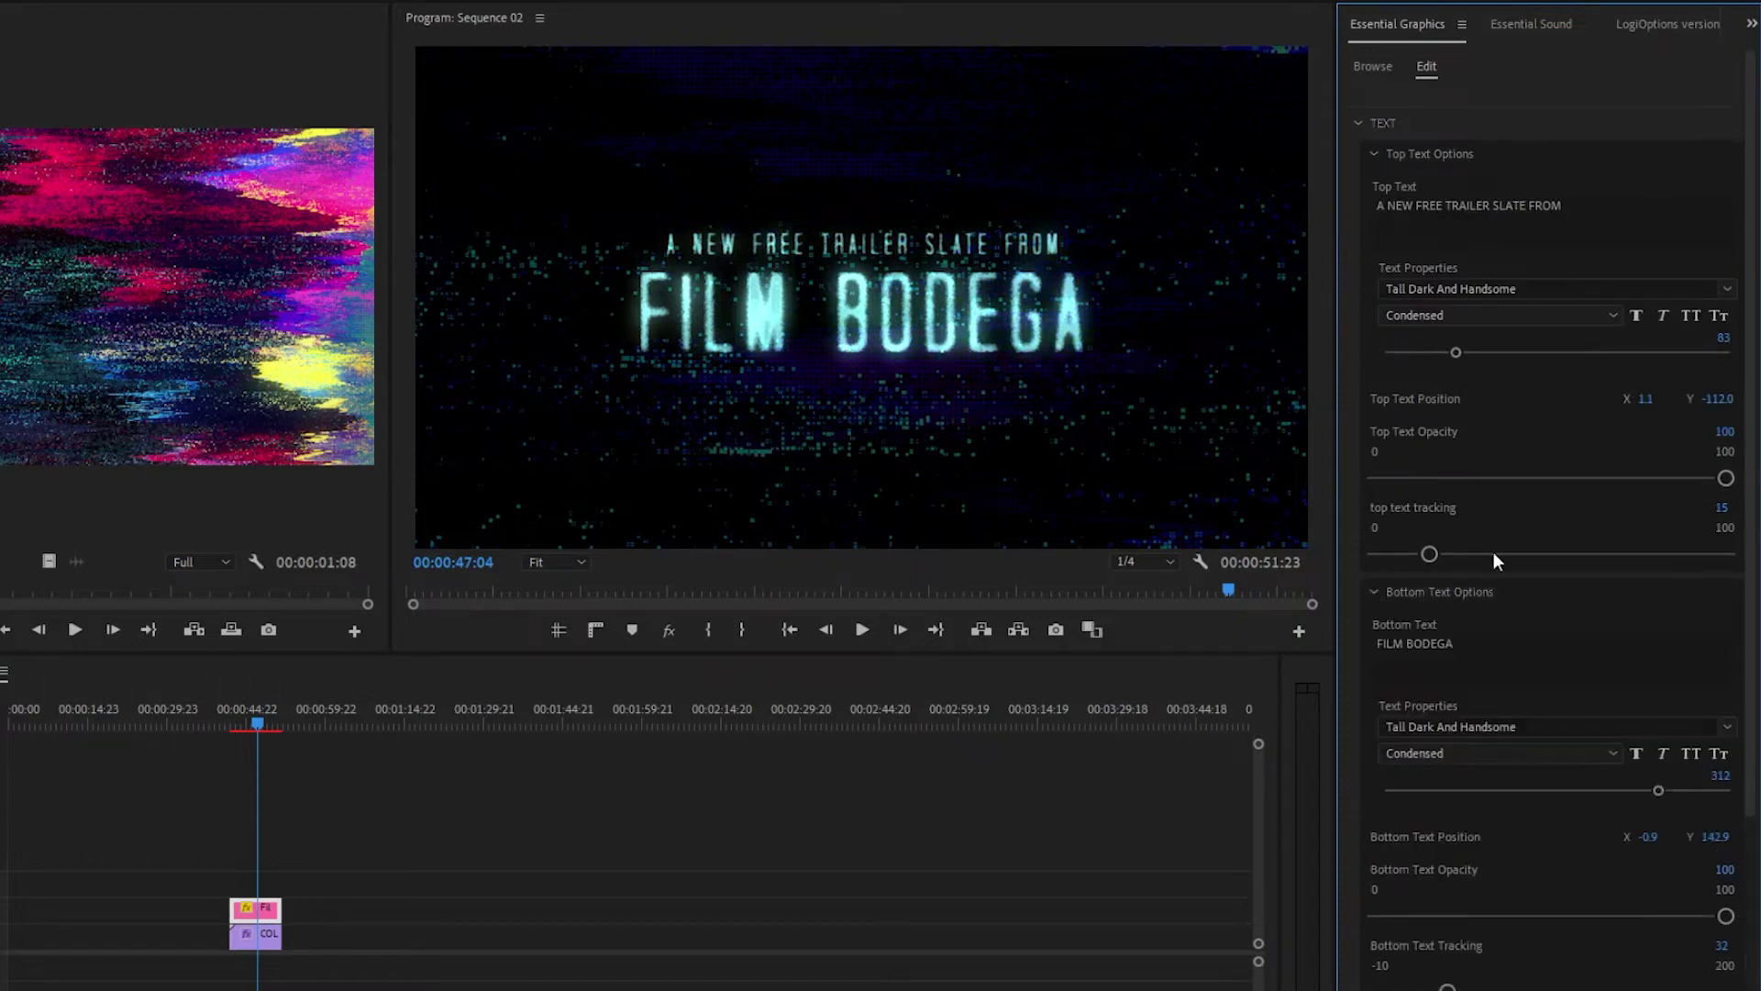
pyautogui.moveTo(1425, 561)
pyautogui.mouseDown()
pyautogui.moveTo(1464, 558)
pyautogui.moveTo(1440, 558)
pyautogui.mouseUp()
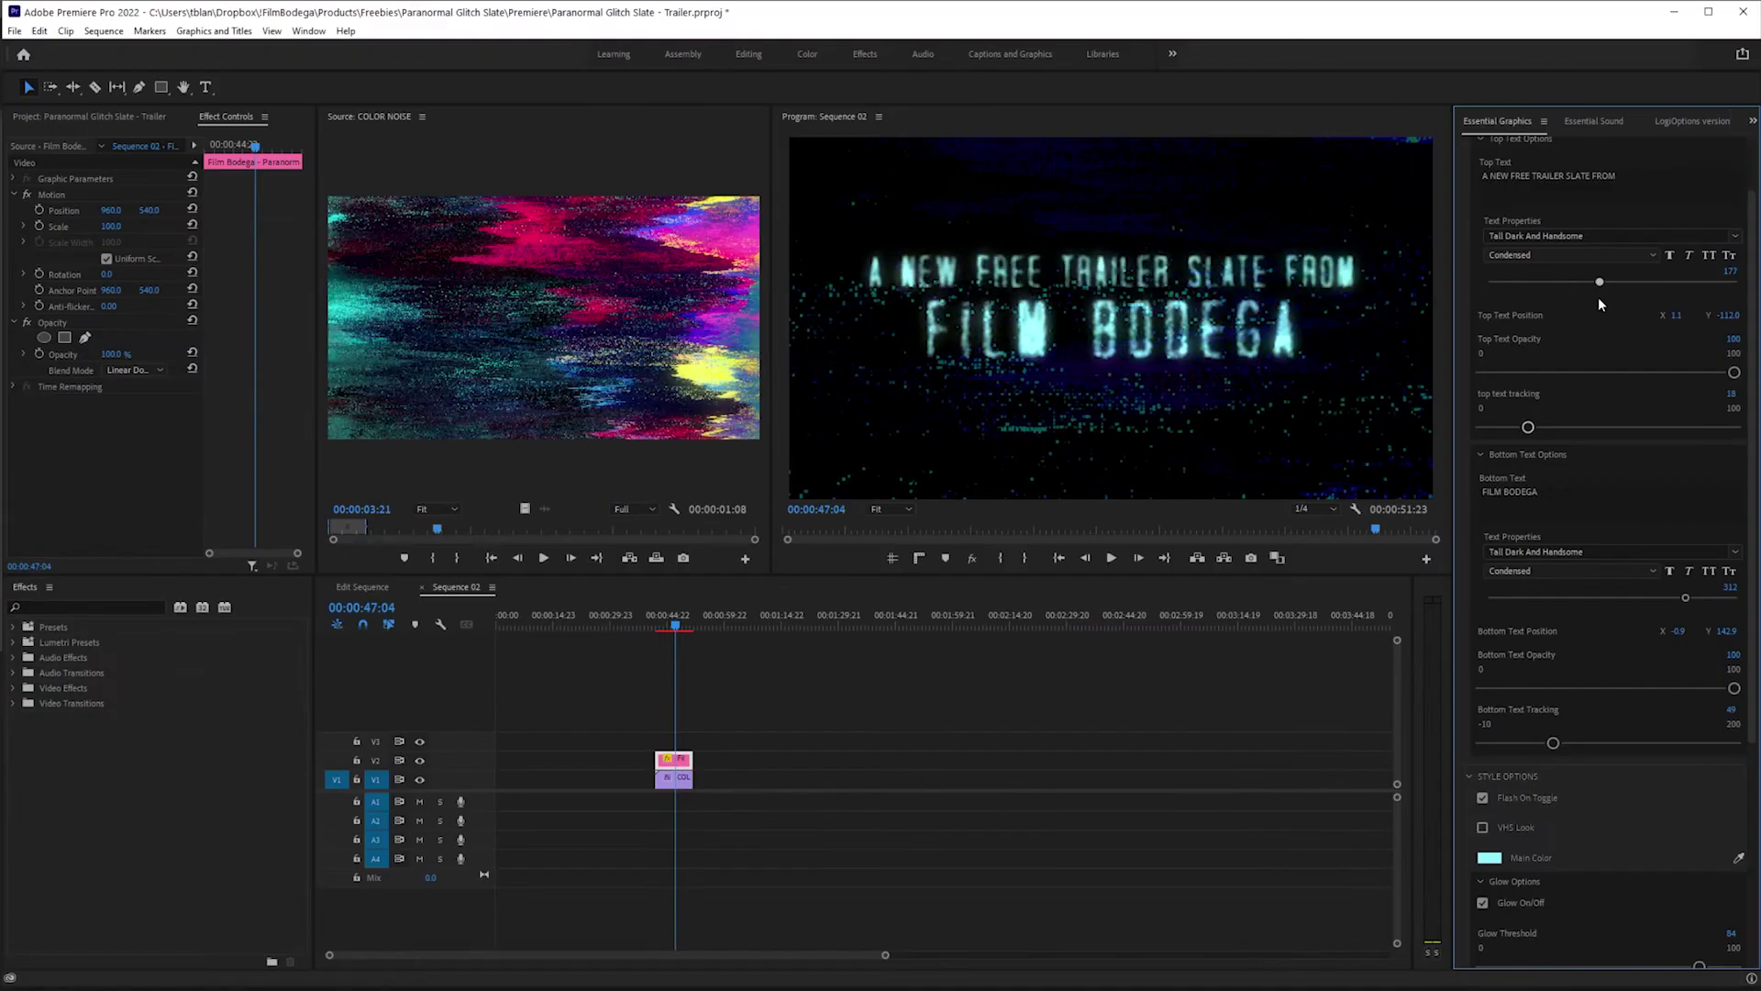
pyautogui.moveTo(1594, 301); pyautogui.dragTo(1572, 301)
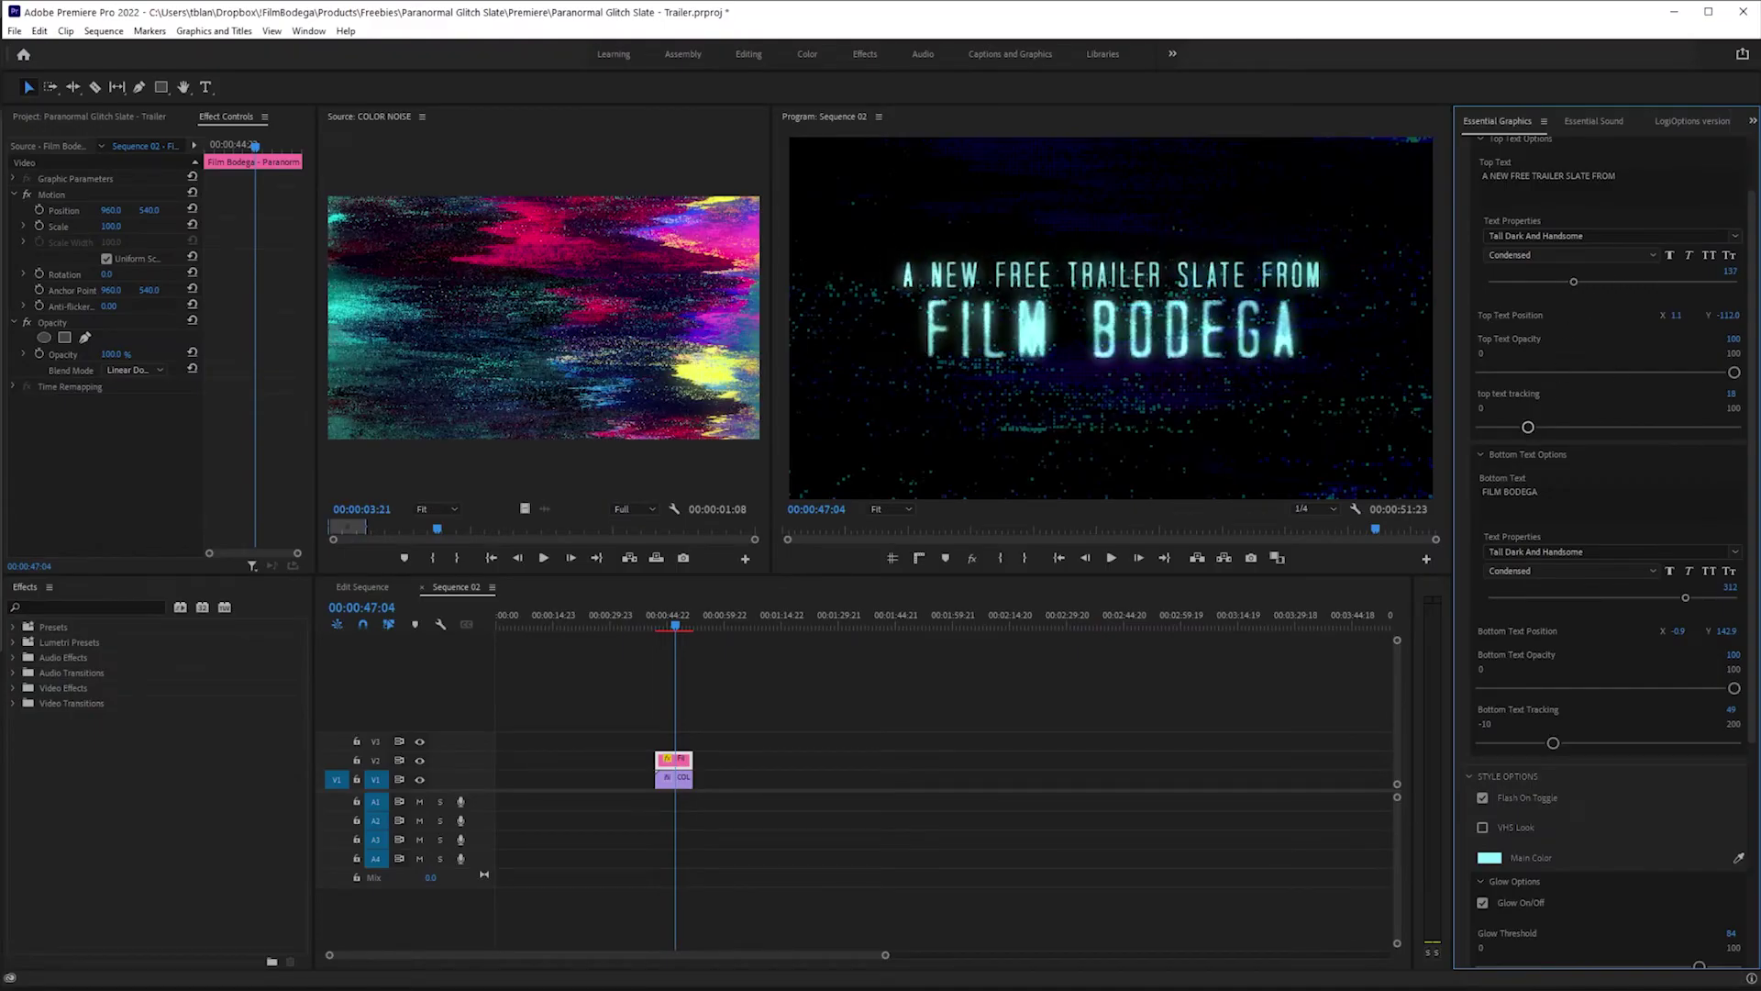
pyautogui.scroll(-5, 1560, 569)
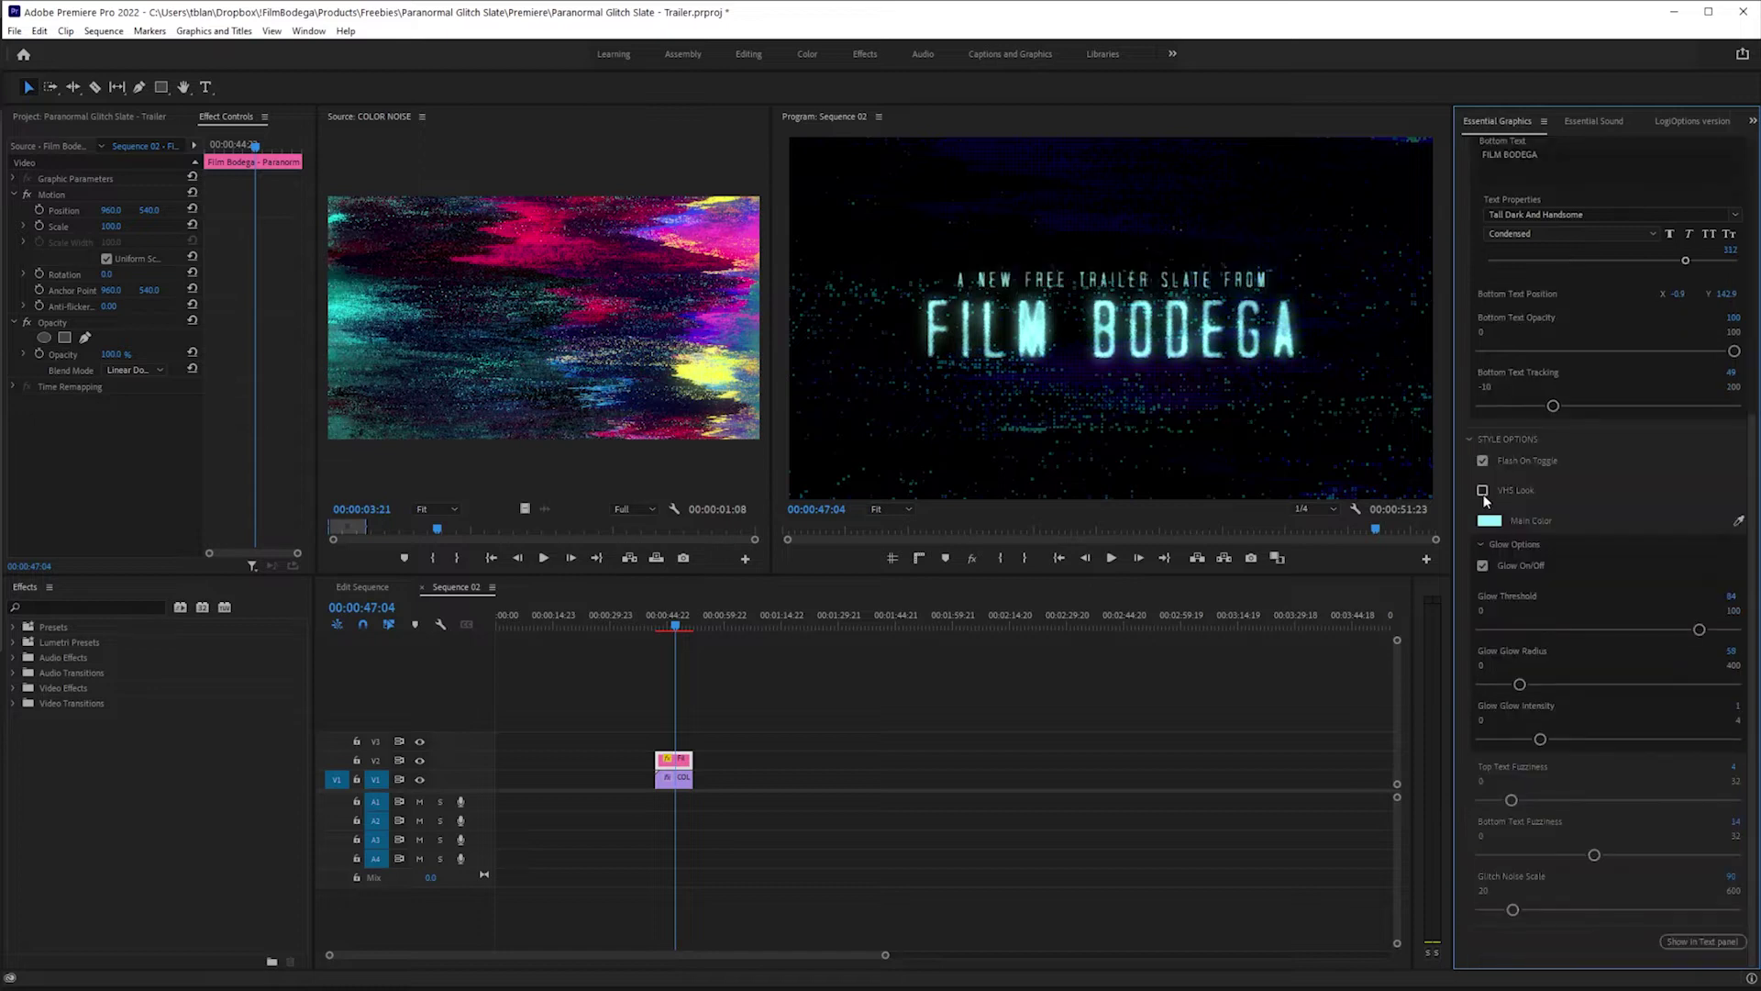
# Enable VHS Look, lower the glow threshold and widen the glow radius.
pyautogui.click(1482, 492)
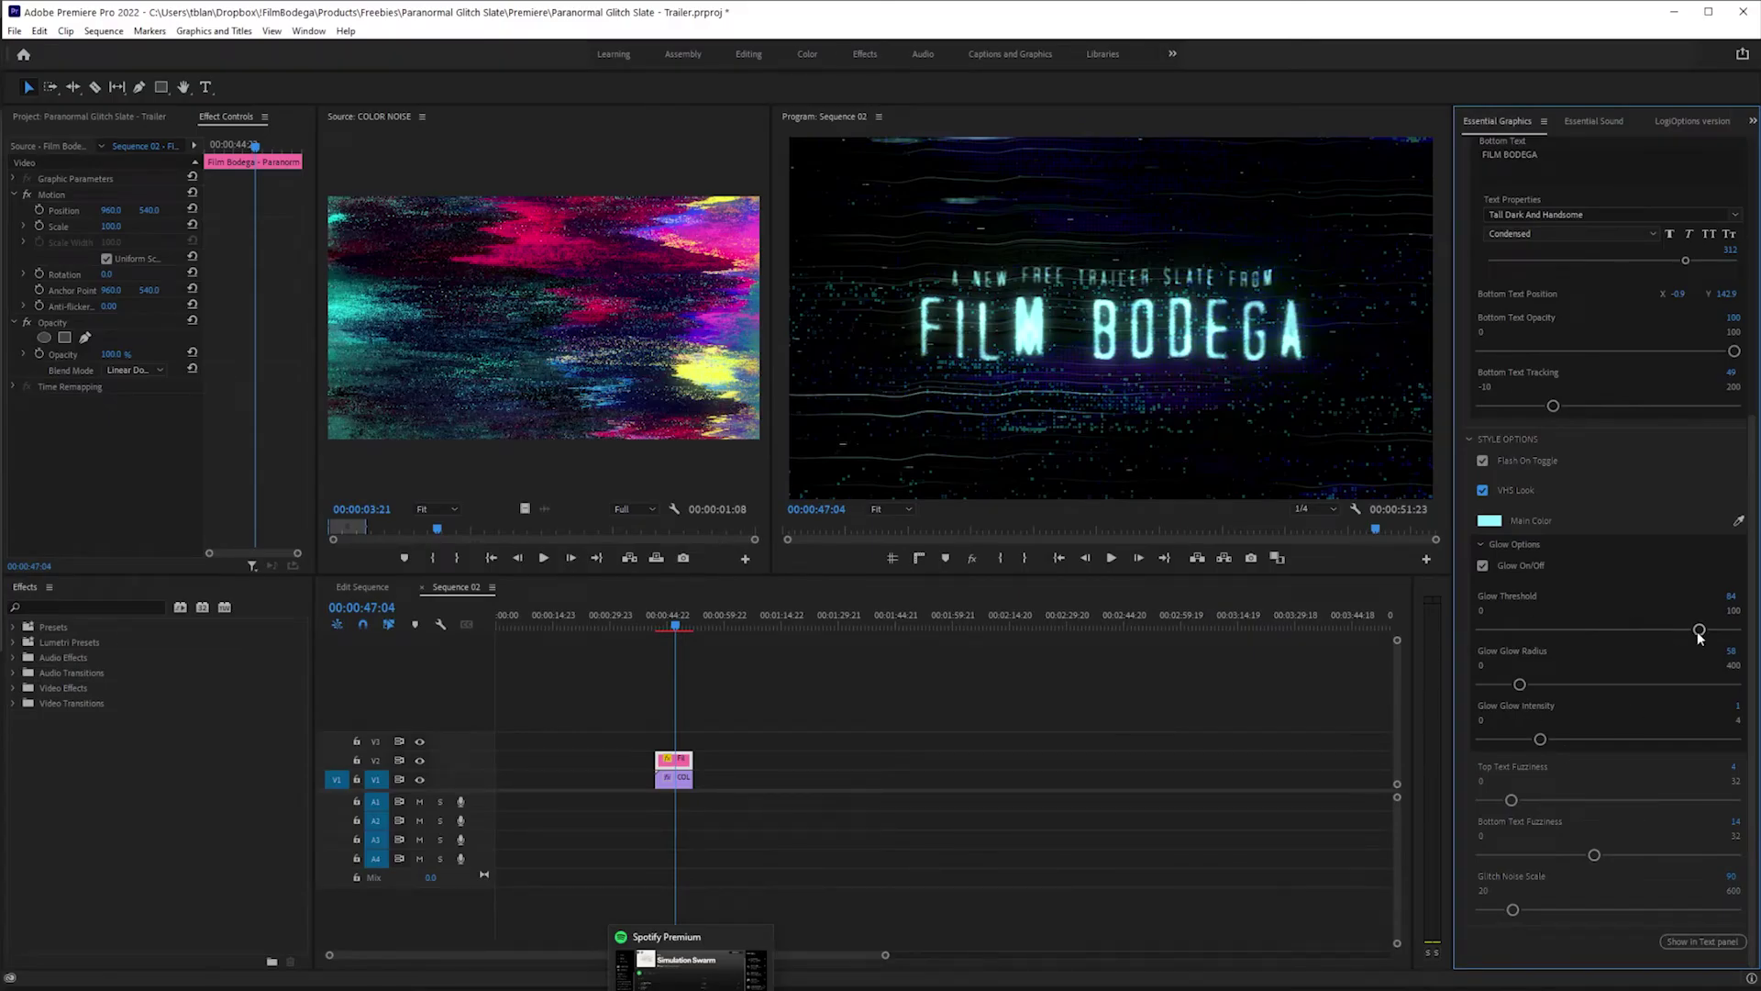
pyautogui.moveTo(1655, 631); pyautogui.dragTo(1579, 629)
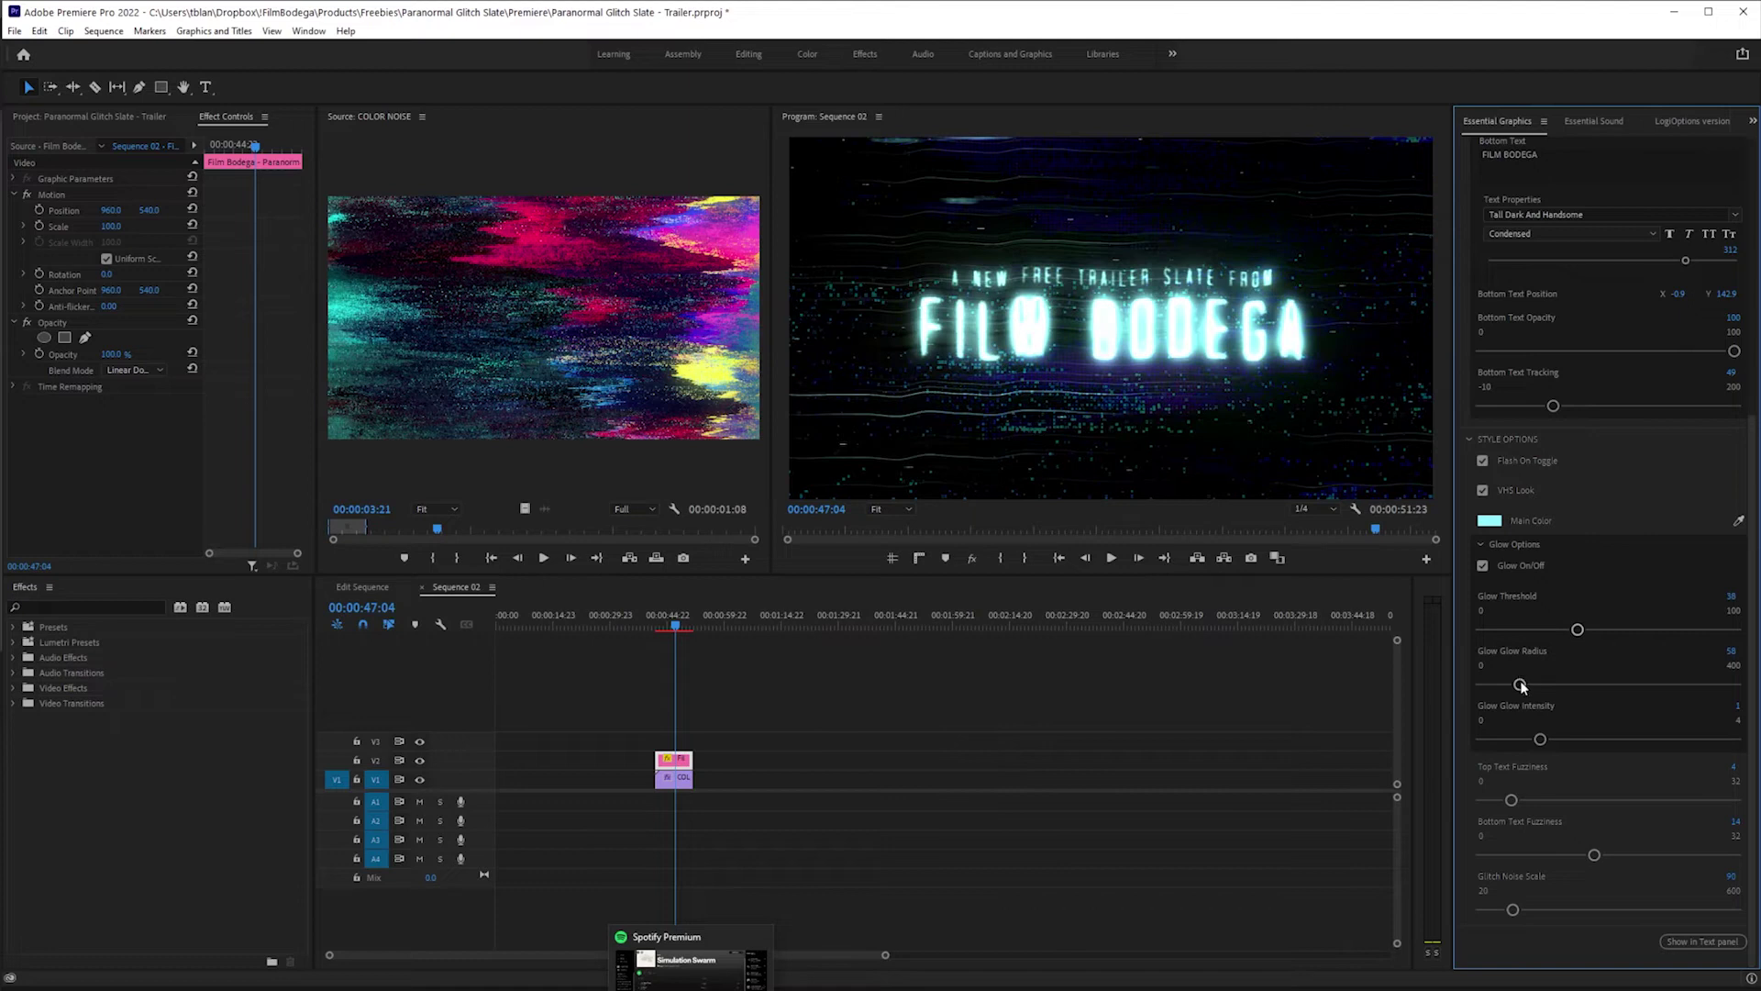
pyautogui.moveTo(1520, 685); pyautogui.dragTo(1631, 699)
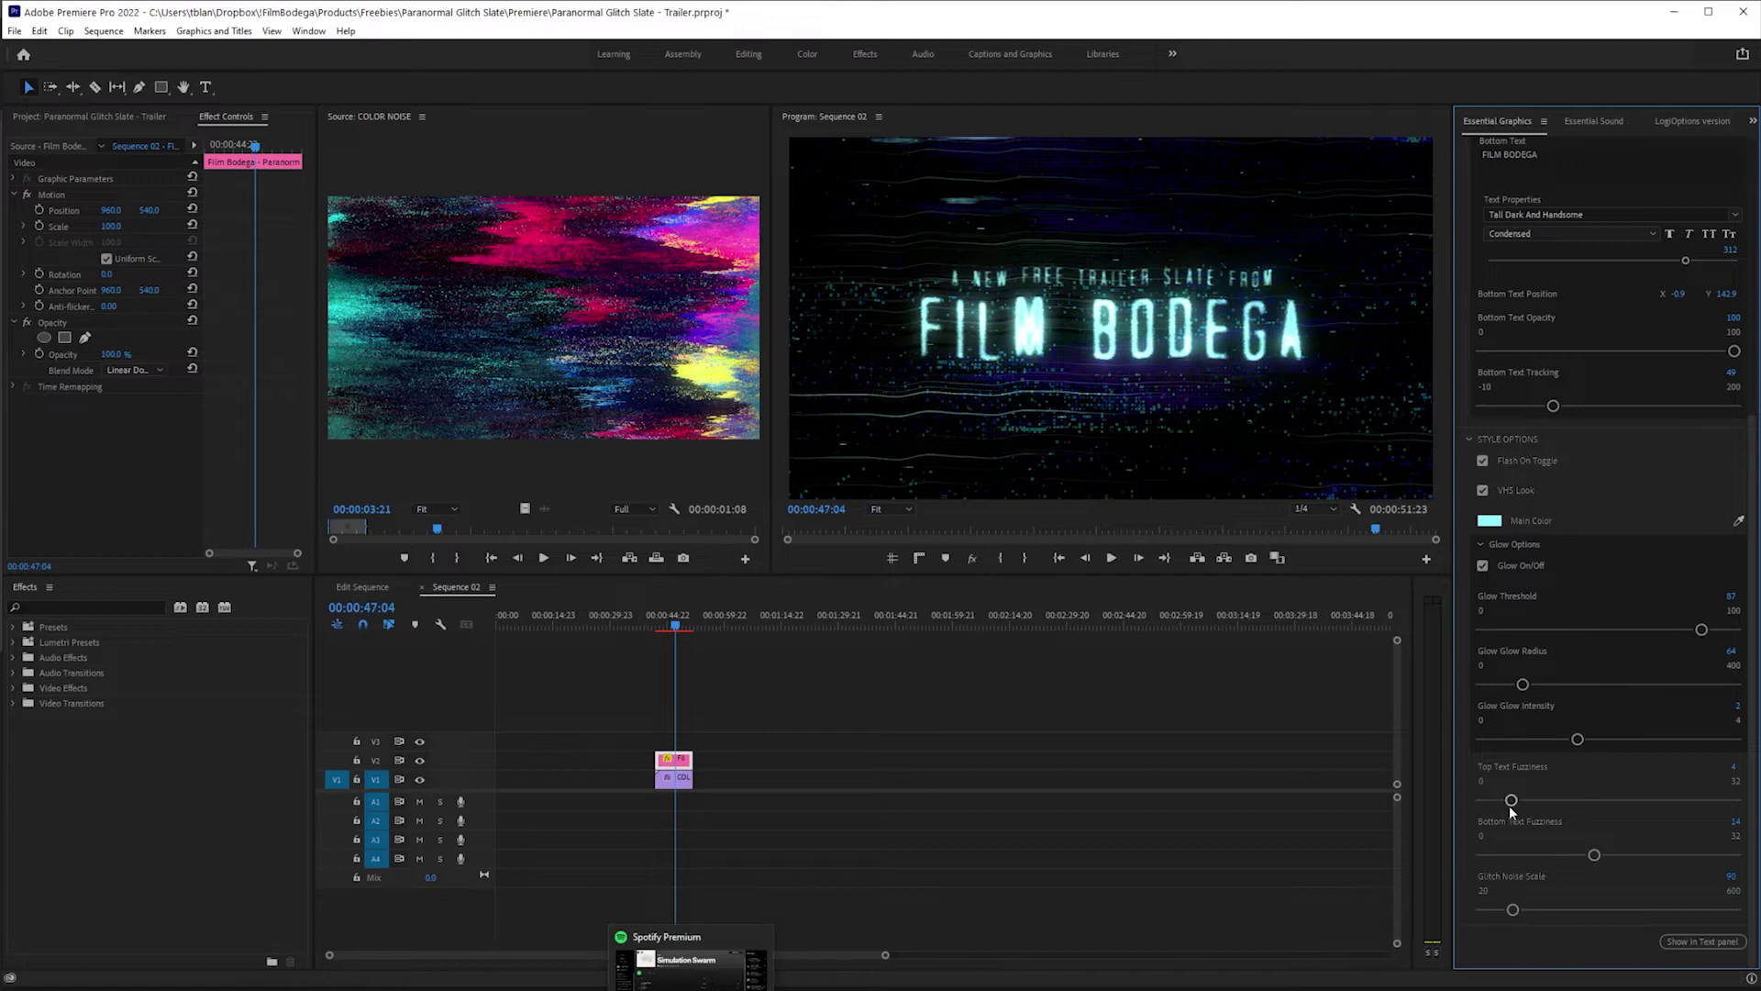
# View the Program monitor at 100% and tune Top Text Fuzziness down to 1.
pyautogui.moveTo(1510, 801); pyautogui.dragTo(1545, 803)
pyautogui.click(895, 508)
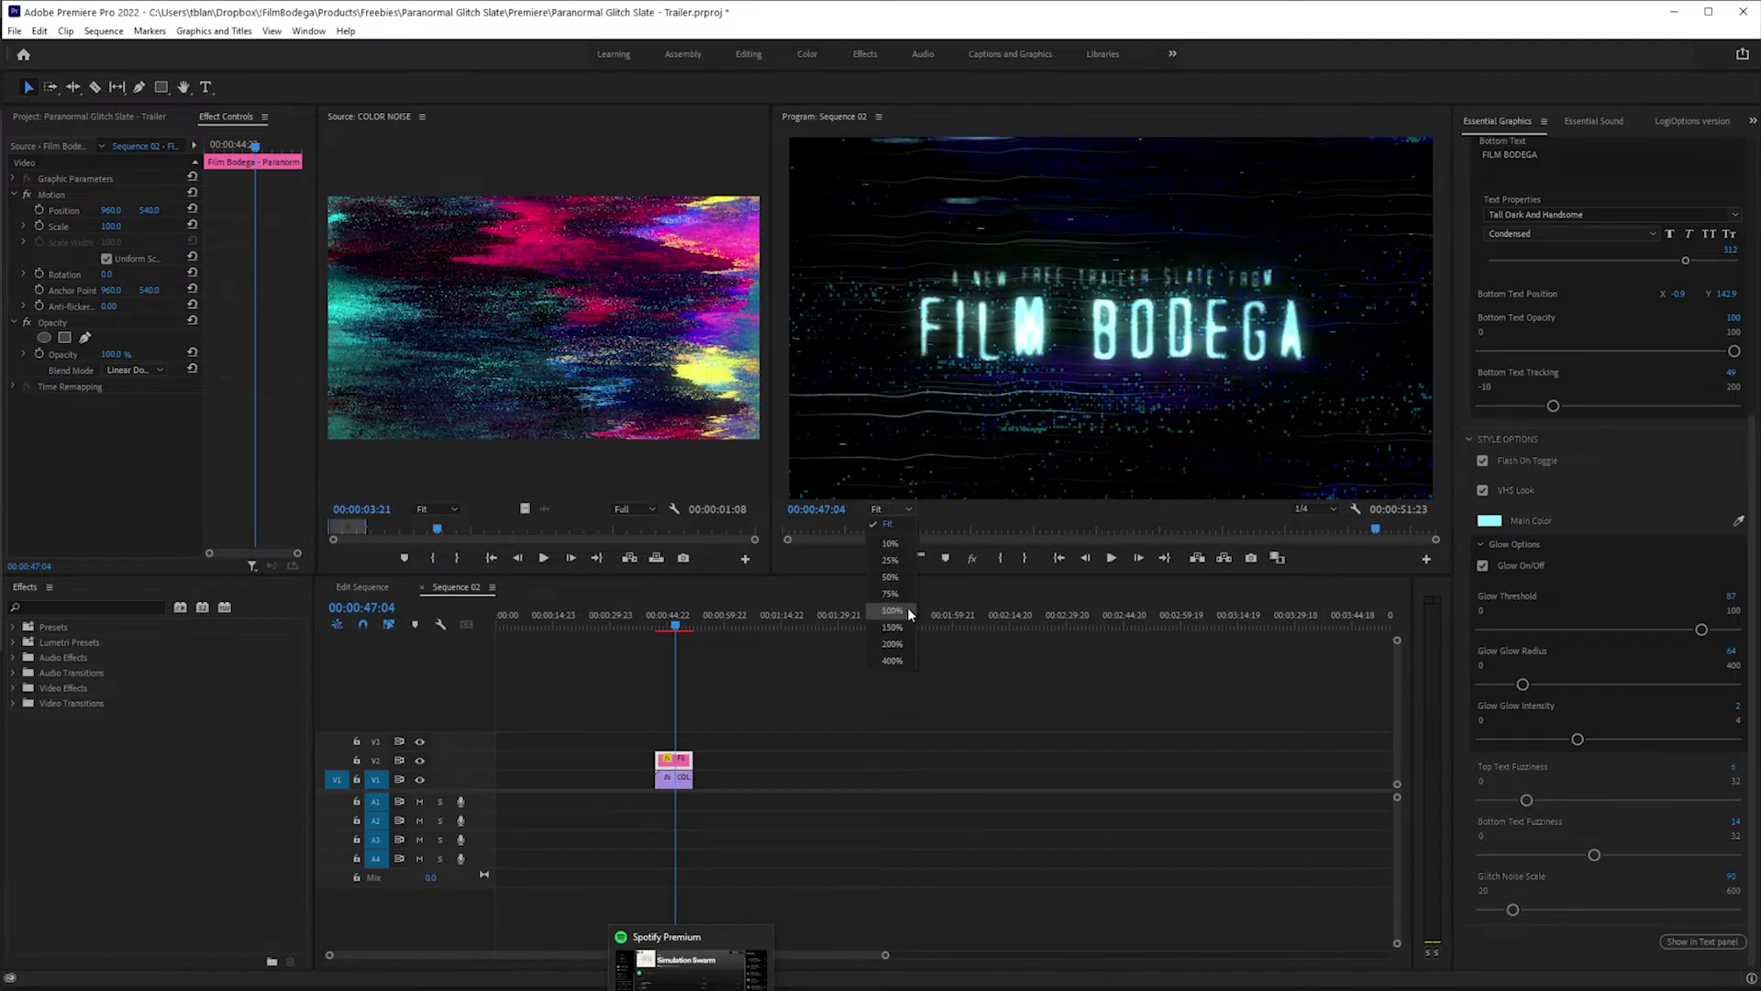
pyautogui.click(906, 608)
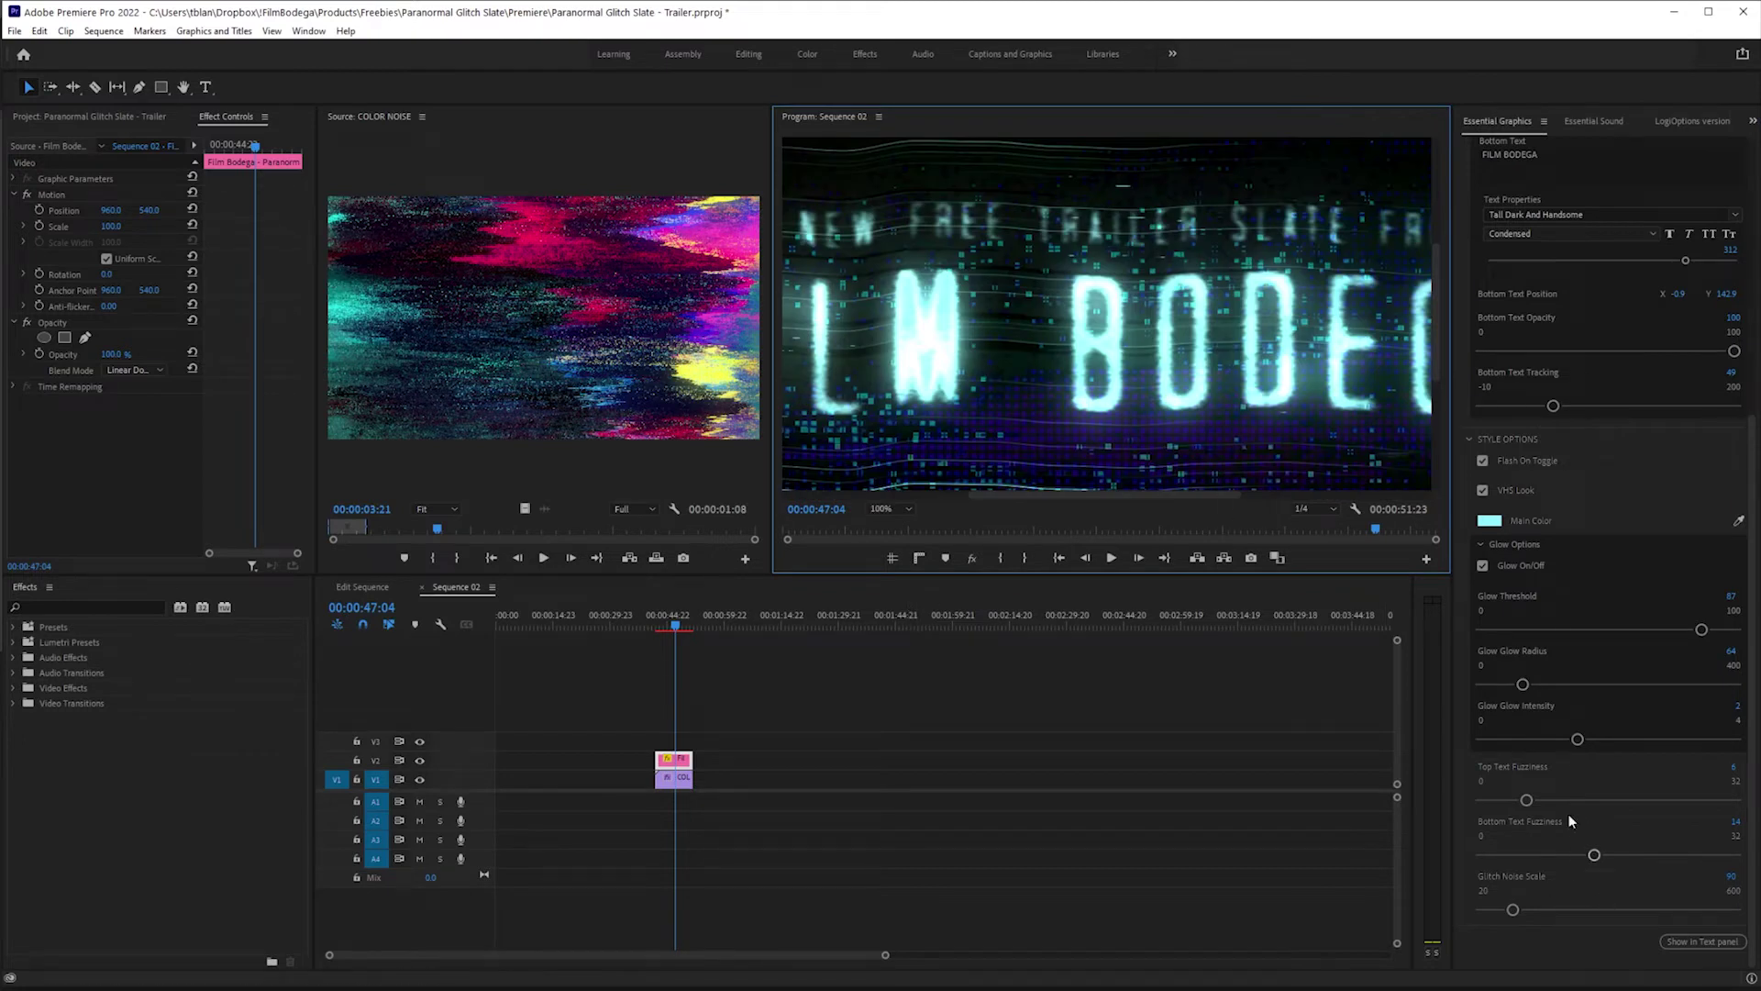
pyautogui.moveTo(1527, 803); pyautogui.dragTo(1487, 807)
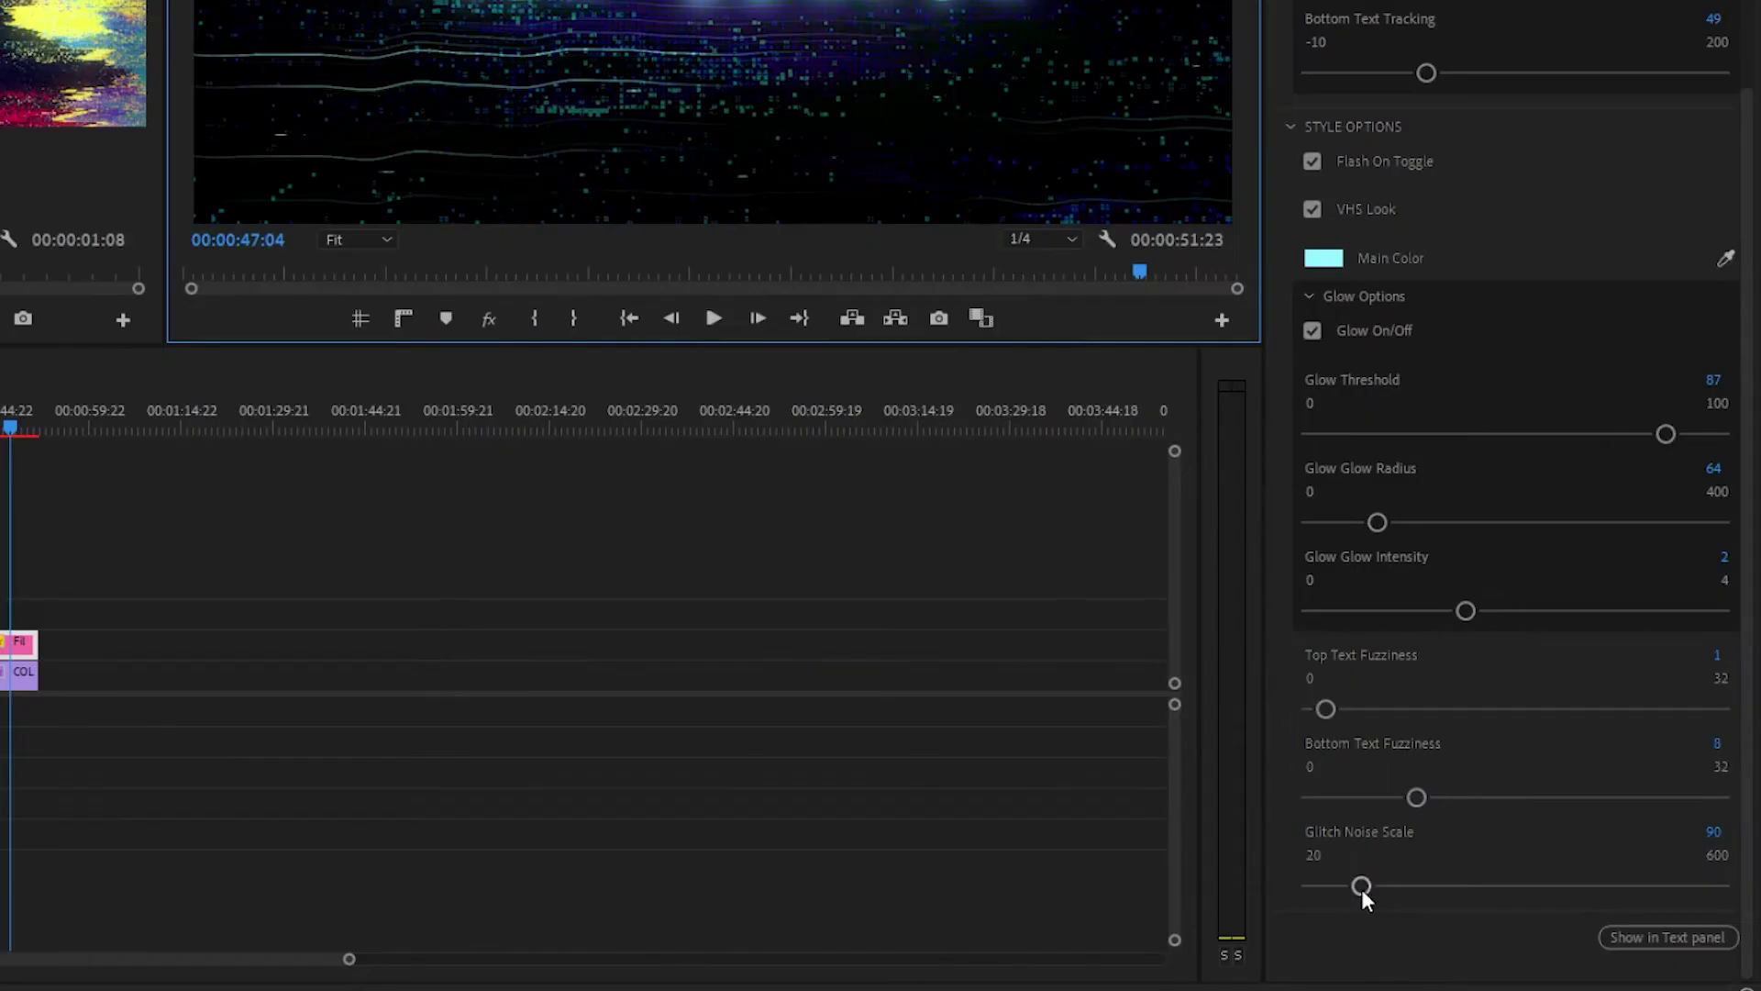
# Set the slate's Glitch Noise Scale to 251.
pyautogui.moveTo(1363, 888); pyautogui.dragTo(1376, 890)
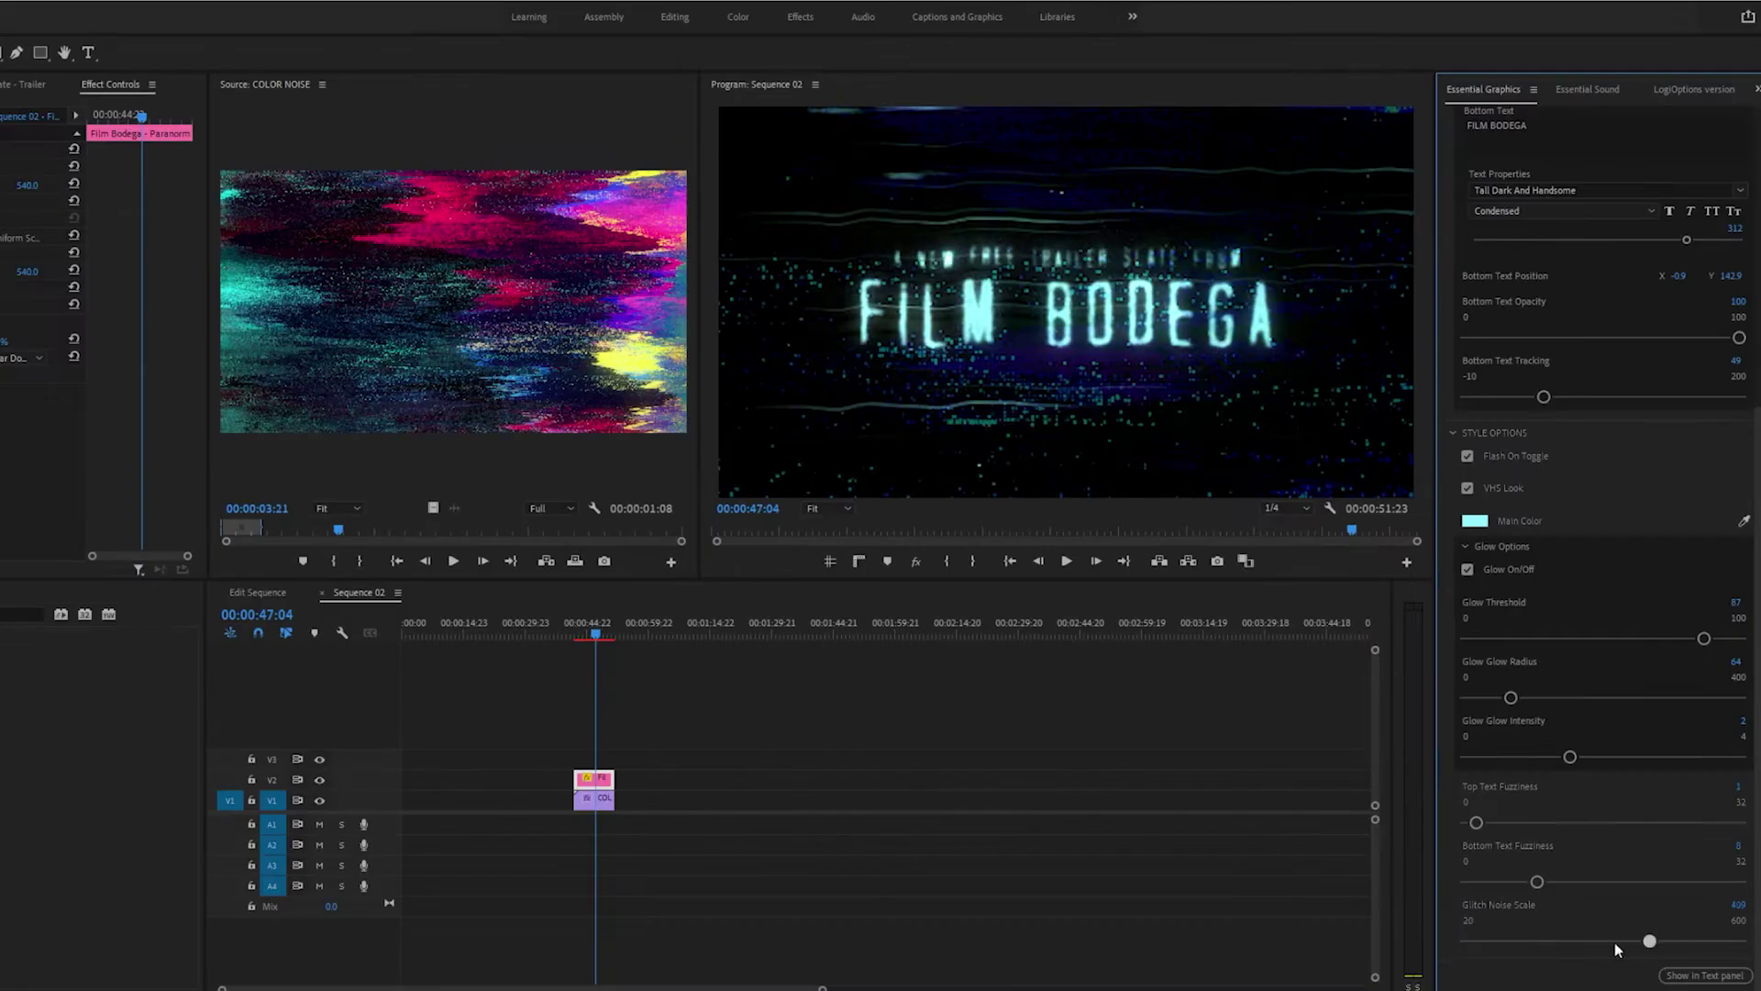
pyautogui.moveTo(1617, 943); pyautogui.dragTo(1475, 949)
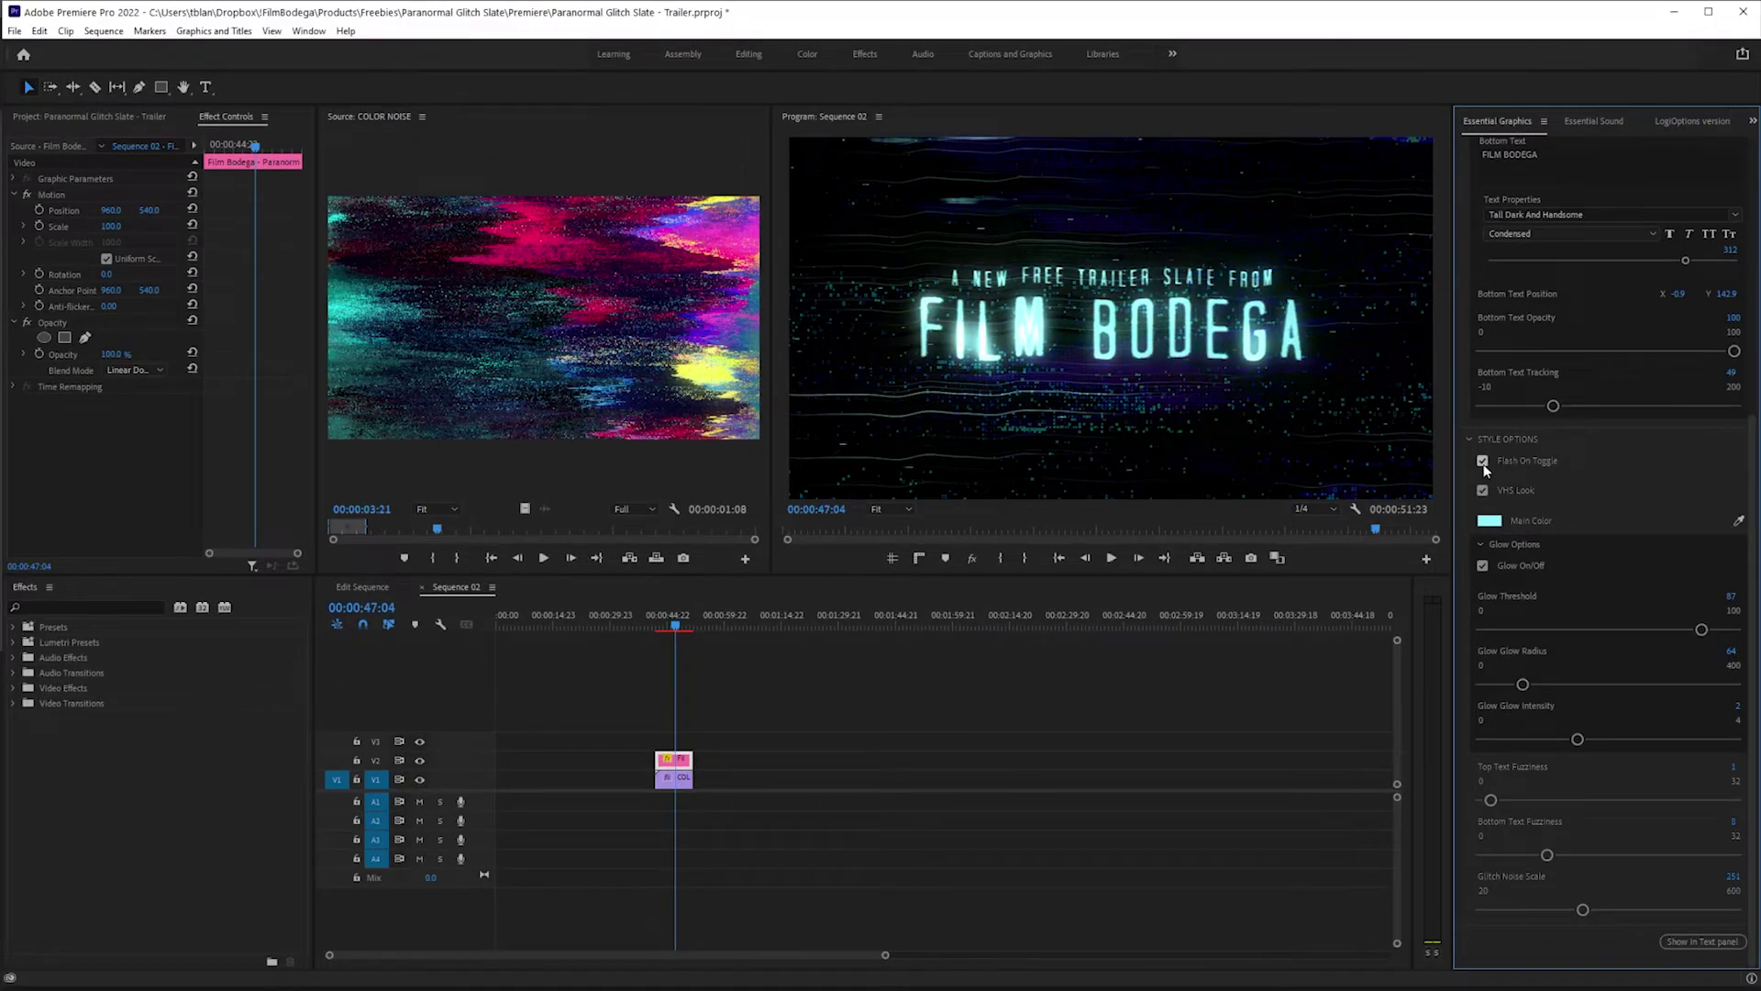
# Switch off the title's Flash On Toggle, previewing from the start of the title clip.
pyautogui.click(654, 626)
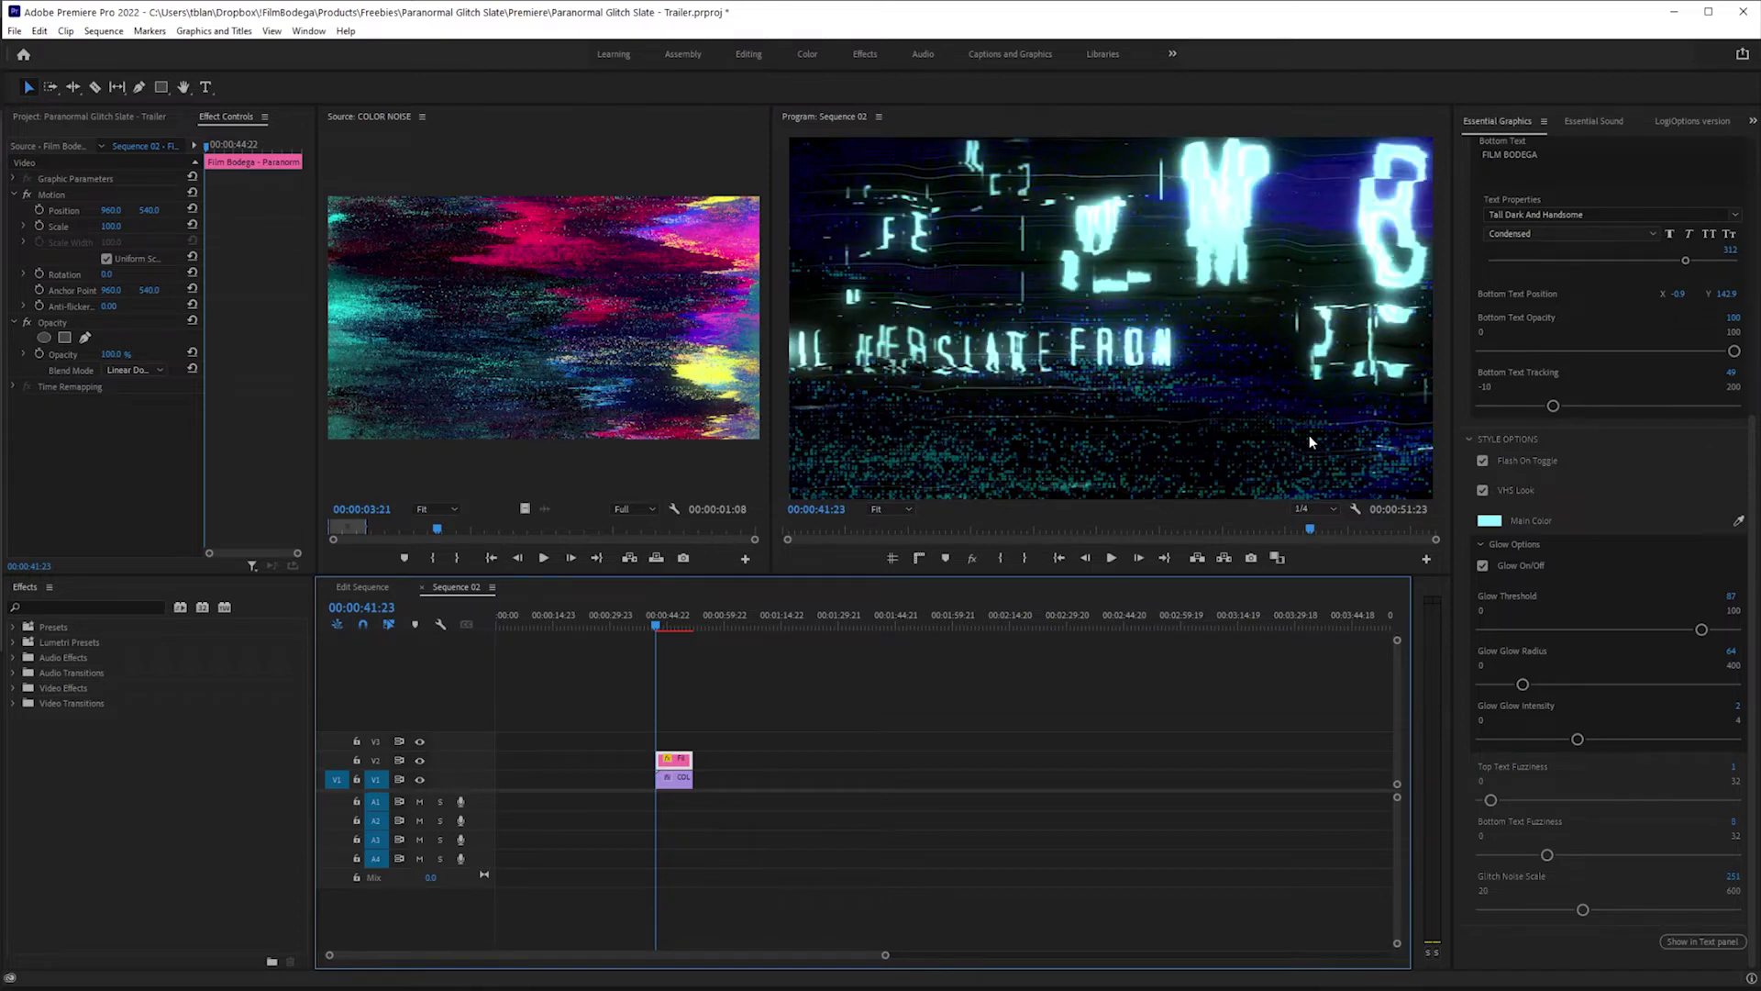
pyautogui.click(1484, 461)
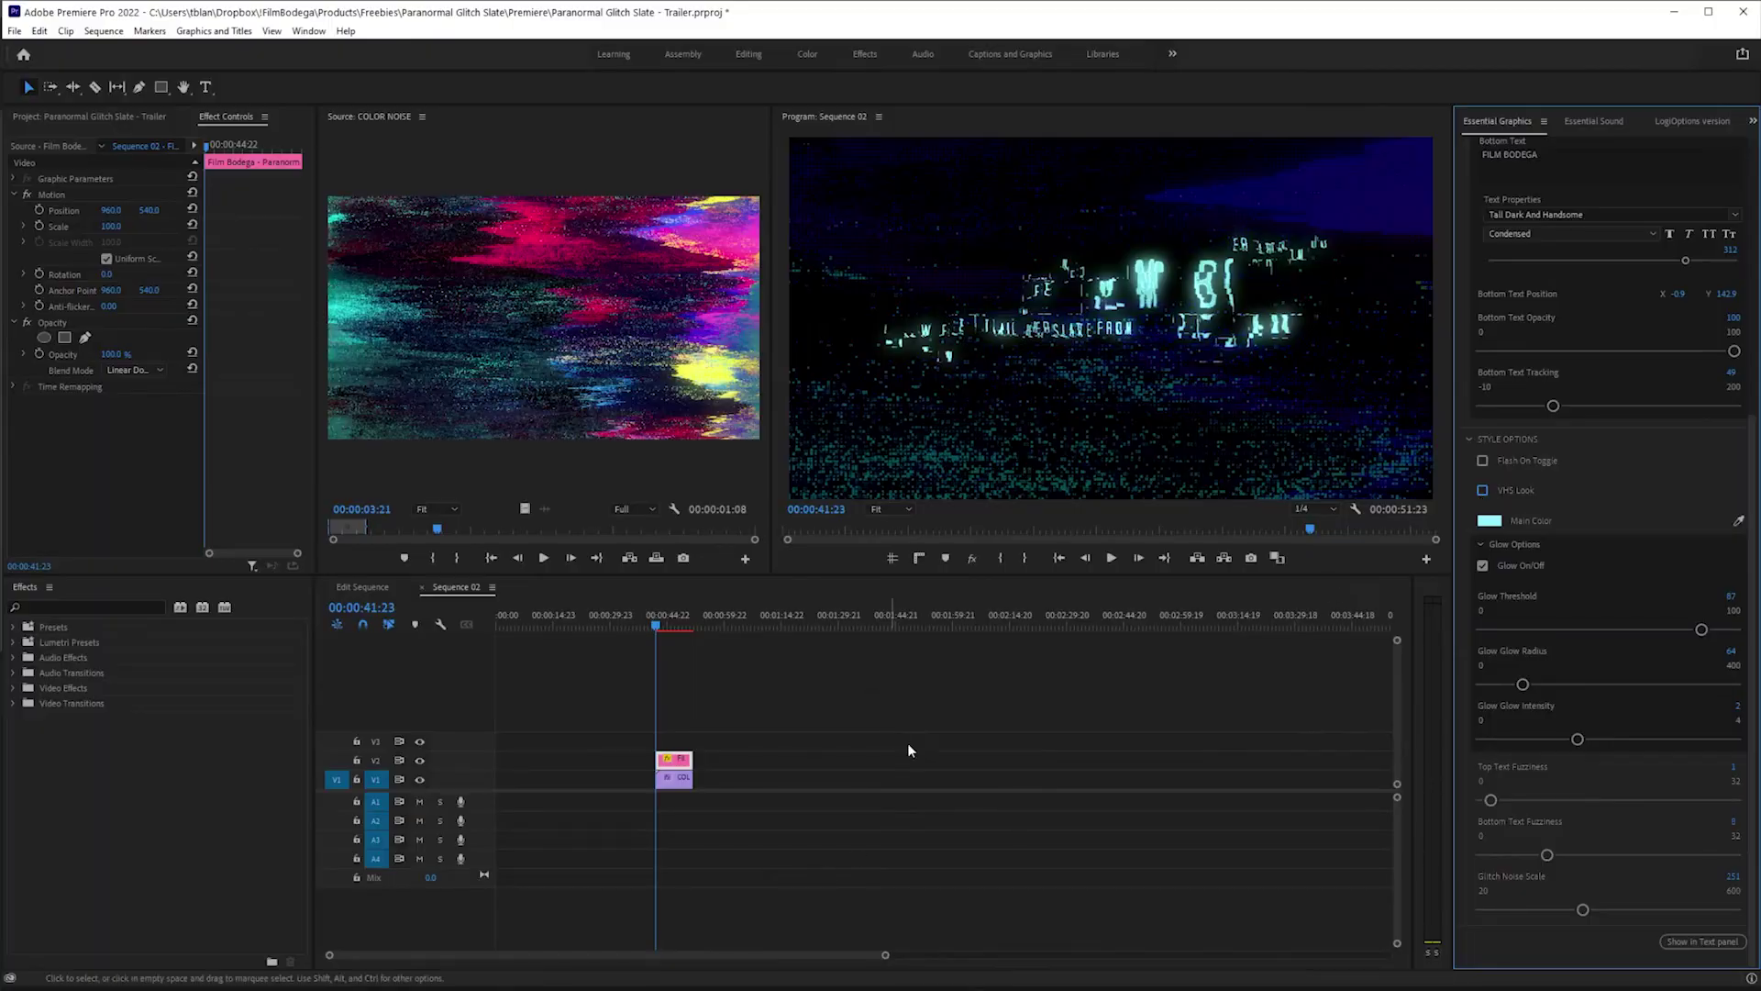
# Zoom into the timeline and split the title clip twice to isolate a short middle piece.
pyautogui.click(669, 626)
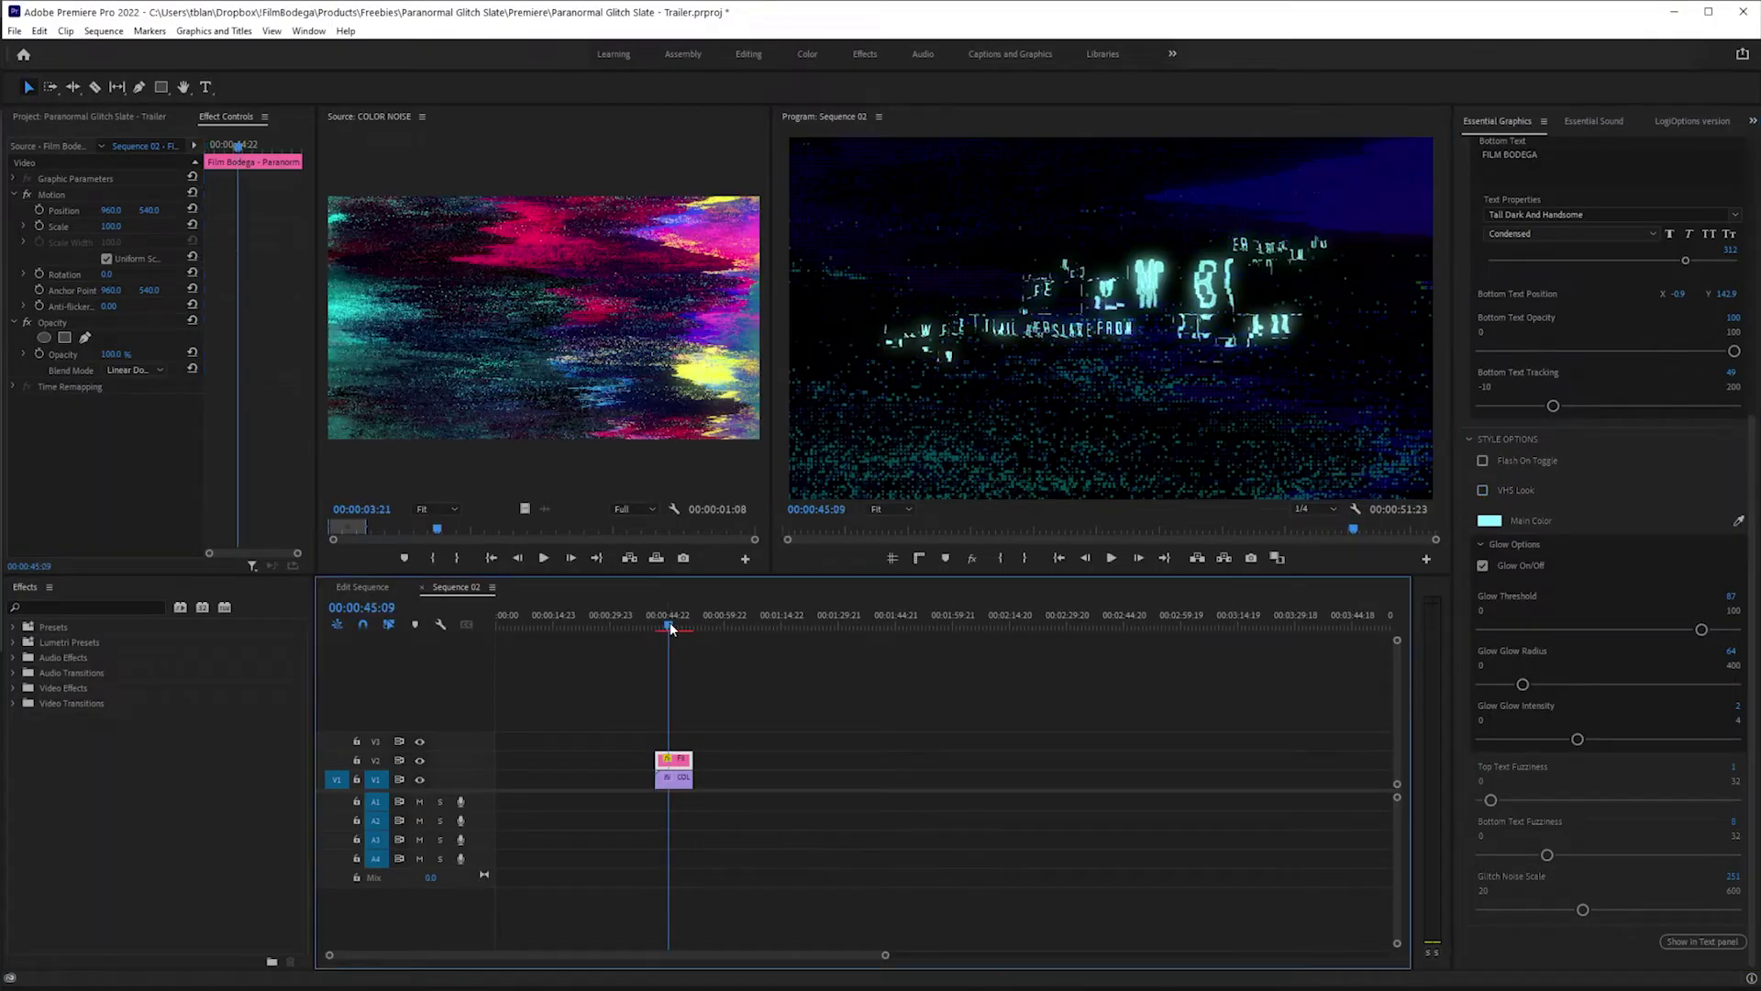
pyautogui.press('z')
pyautogui.moveTo(590, 707); pyautogui.dragTo(862, 890)
pyautogui.moveTo(668, 674); pyautogui.dragTo(999, 851)
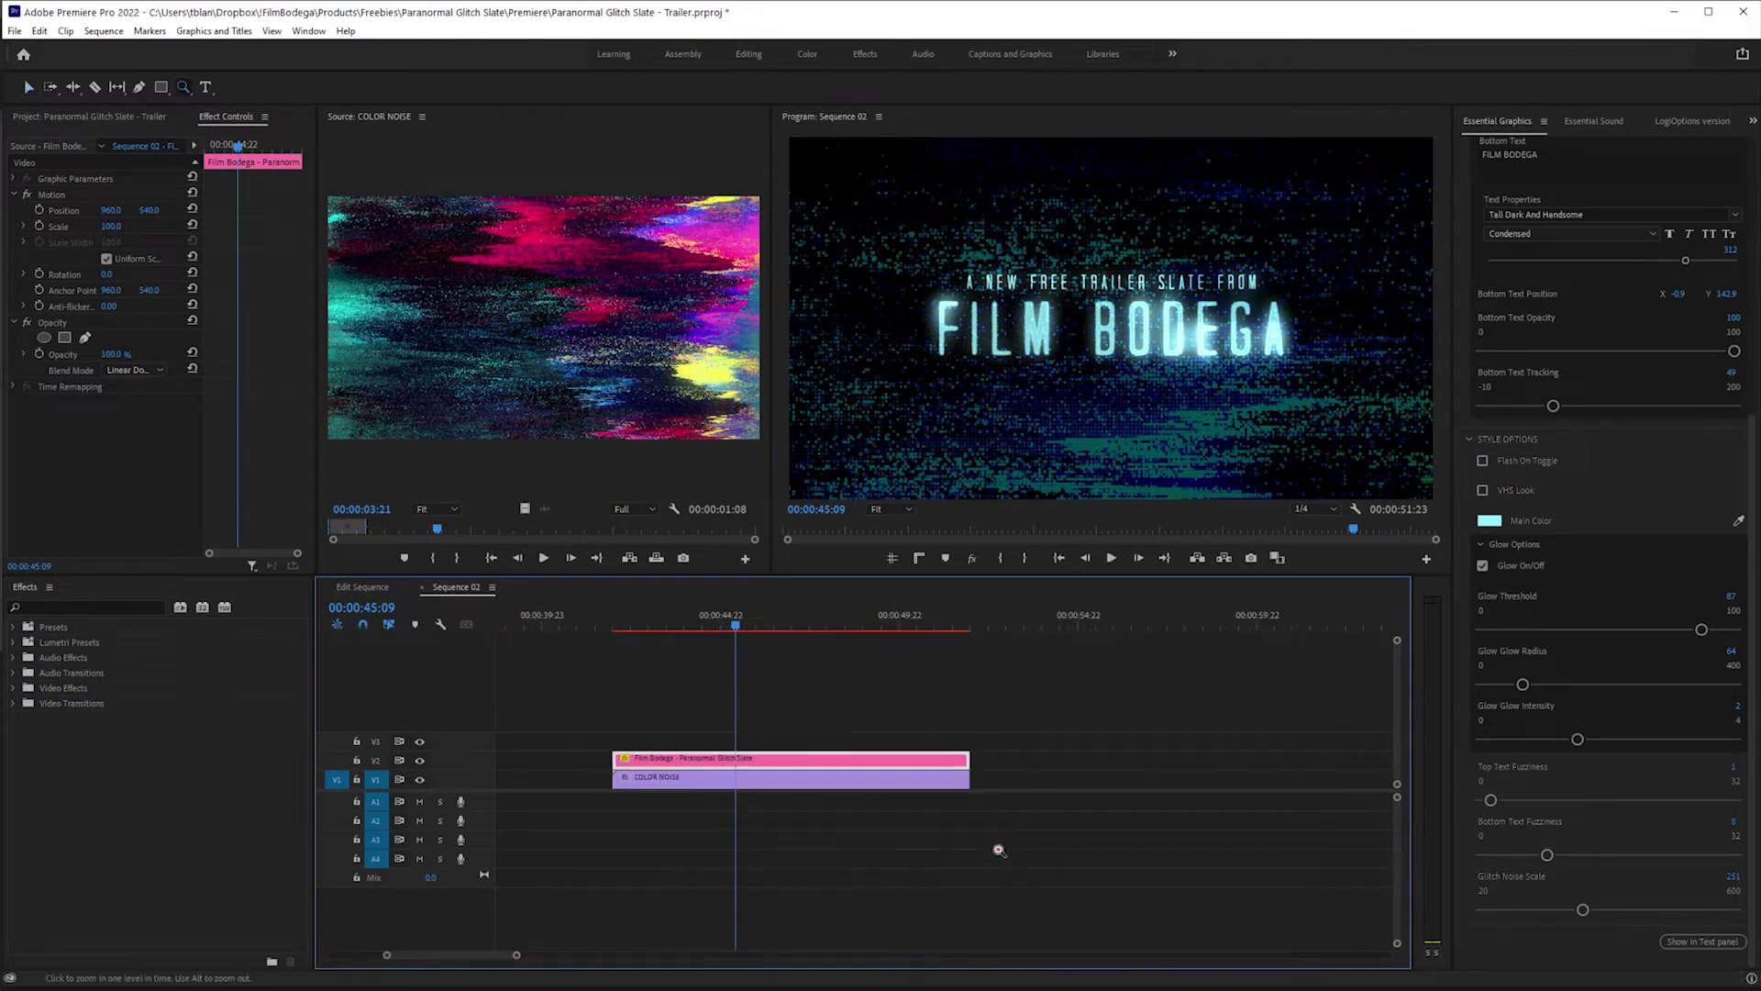
pyautogui.click(745, 631)
pyautogui.press('c')
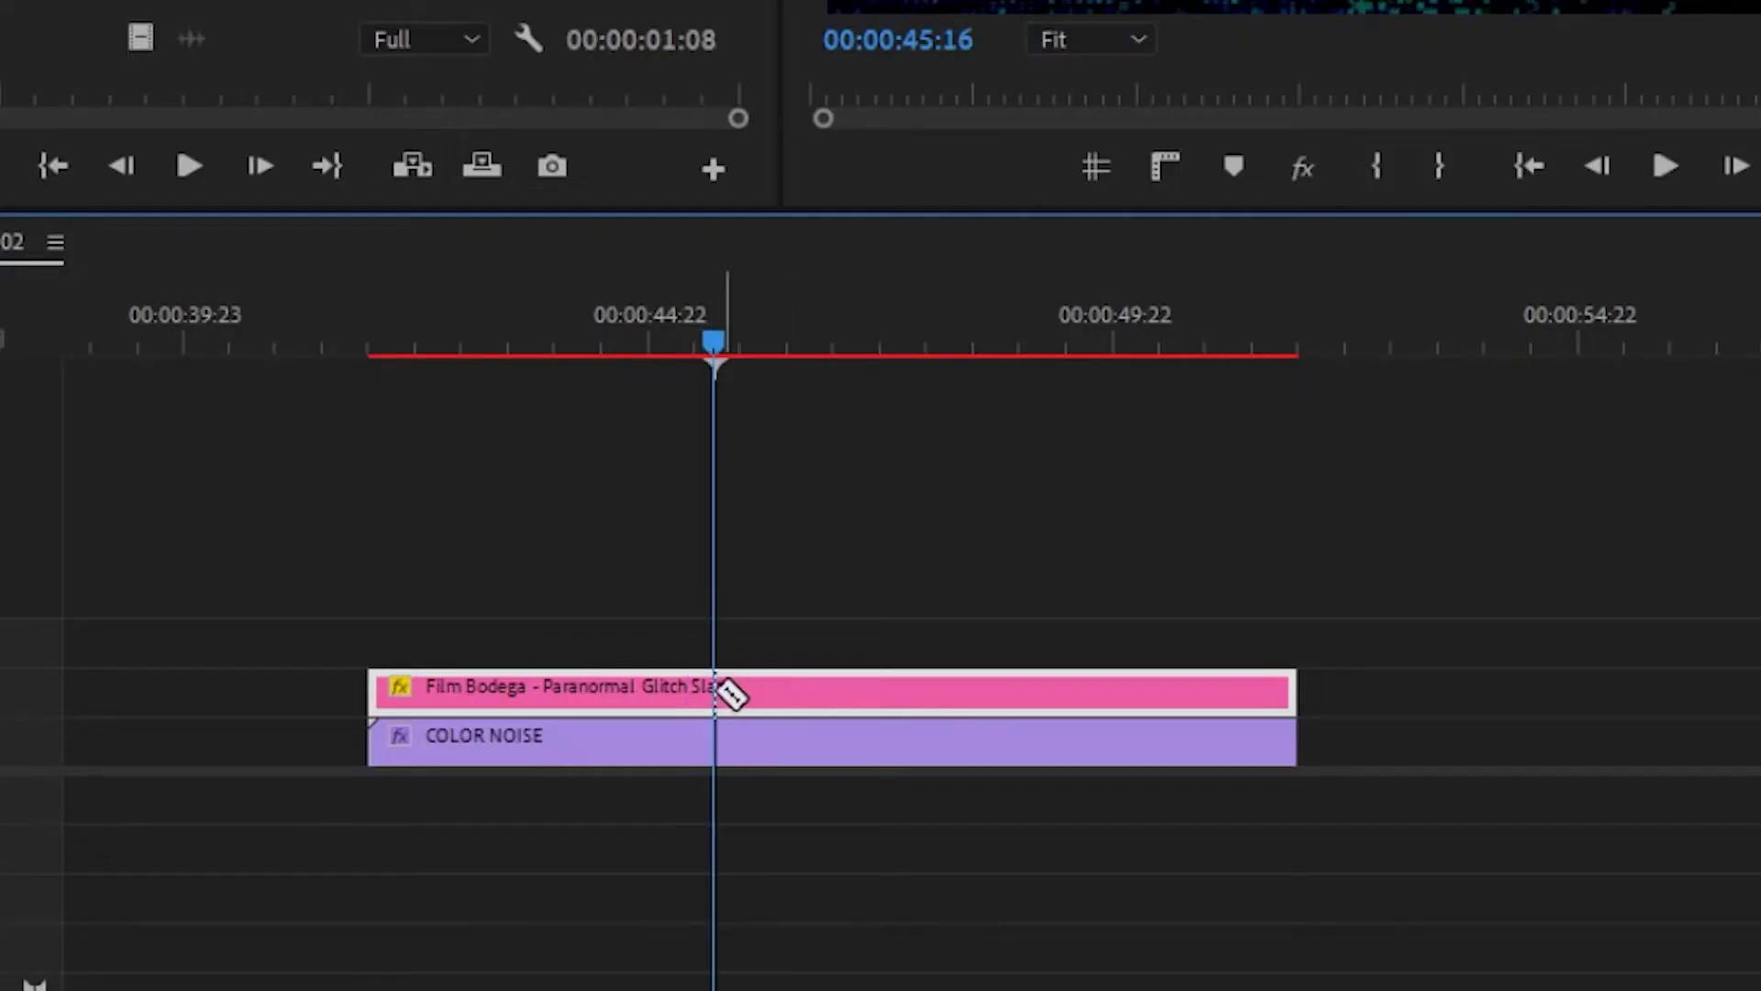
pyautogui.click(749, 758)
pyautogui.click(864, 688)
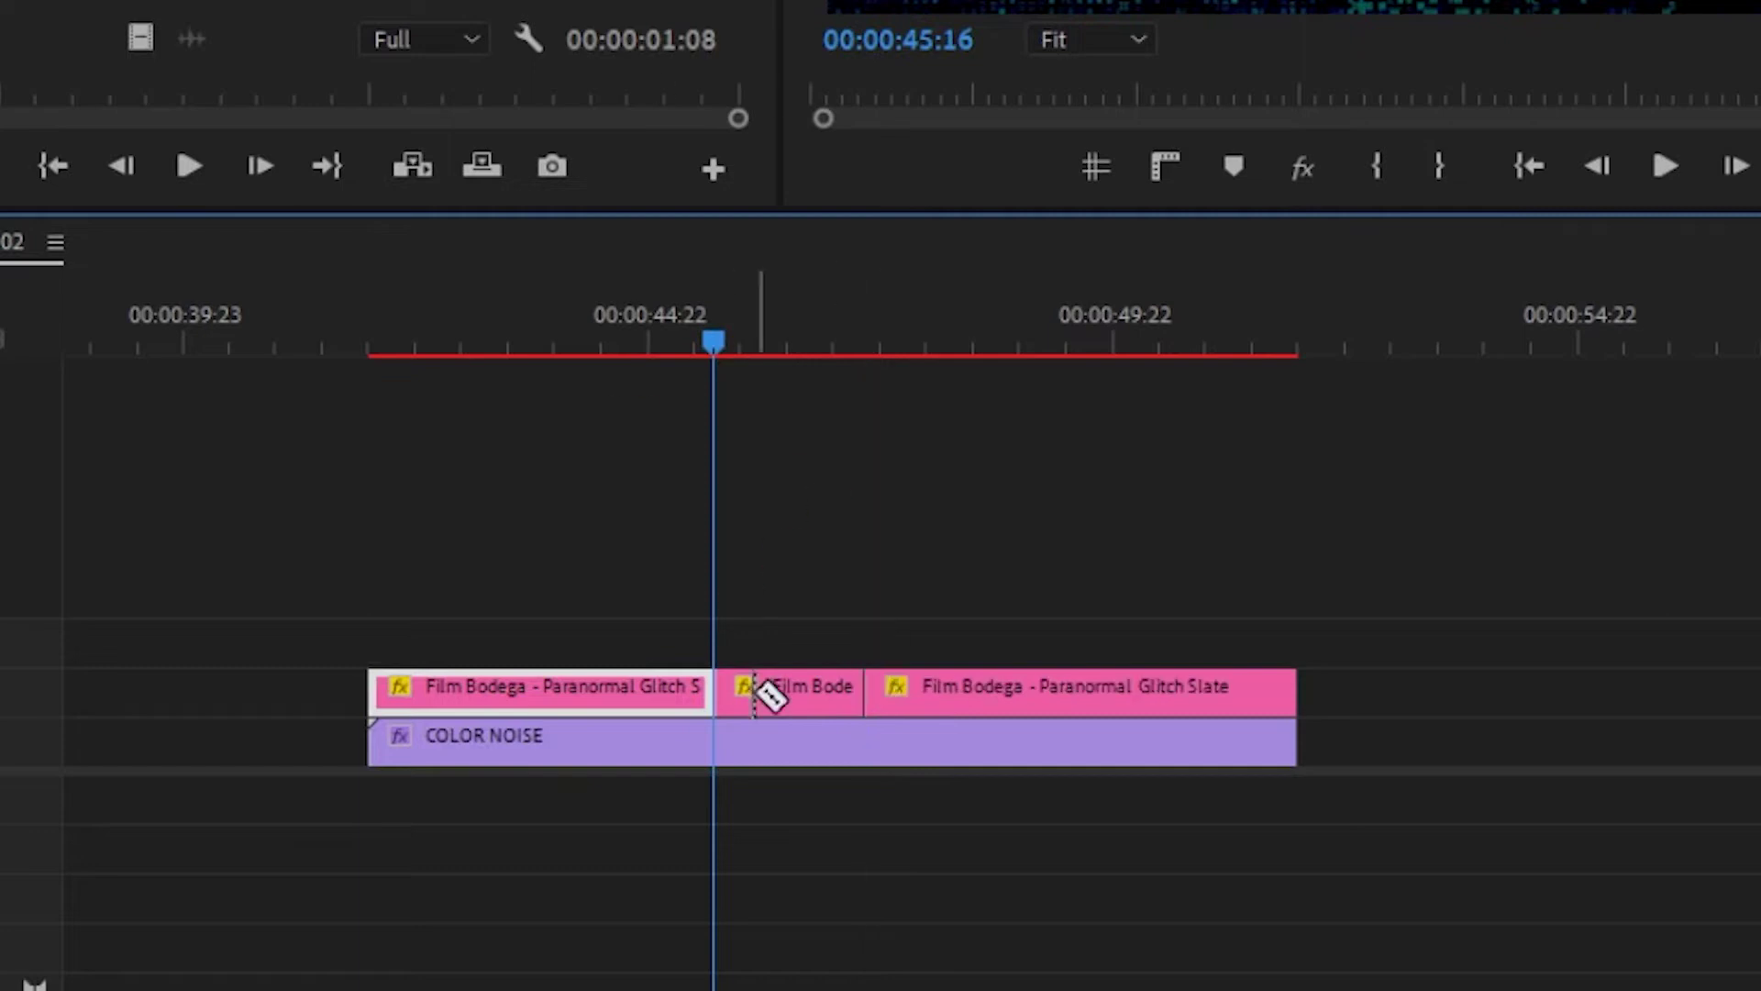
pyautogui.click(786, 342)
pyautogui.press('v')
pyautogui.click(826, 712)
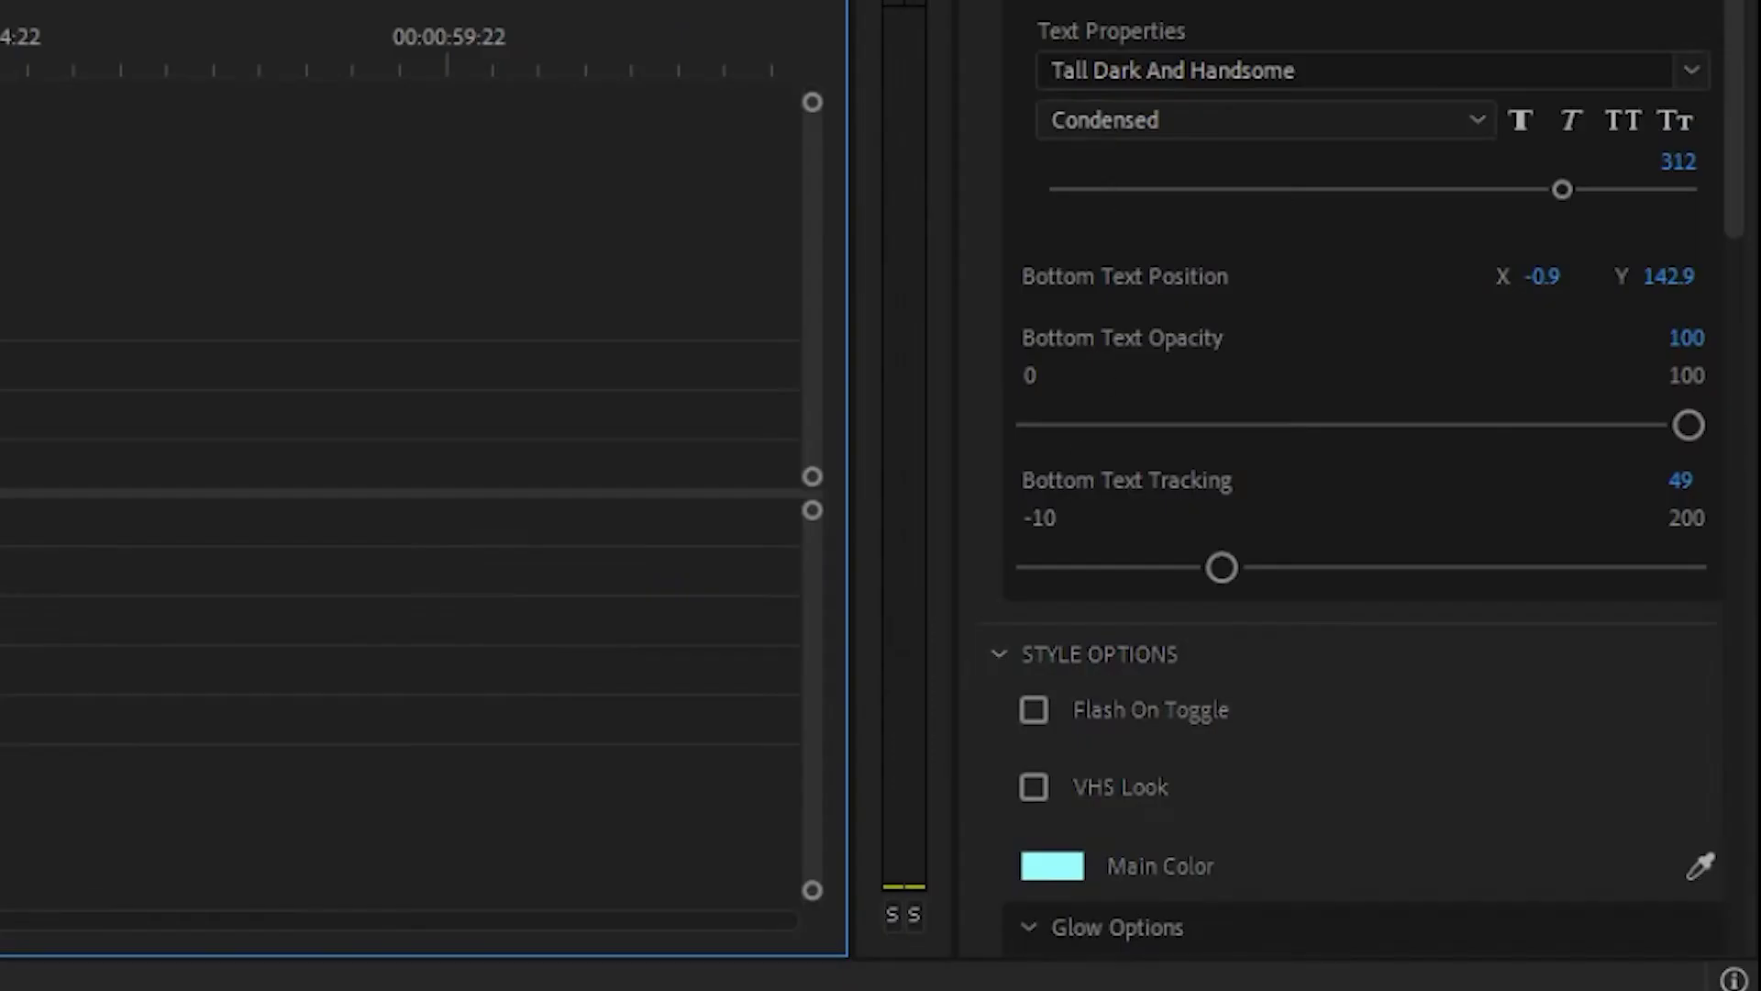
# Replay the slate from about 00:00:44 and load 1ca4590a96e529b1.mp4 for preview.
pyautogui.scroll(-3, 1000, 766)
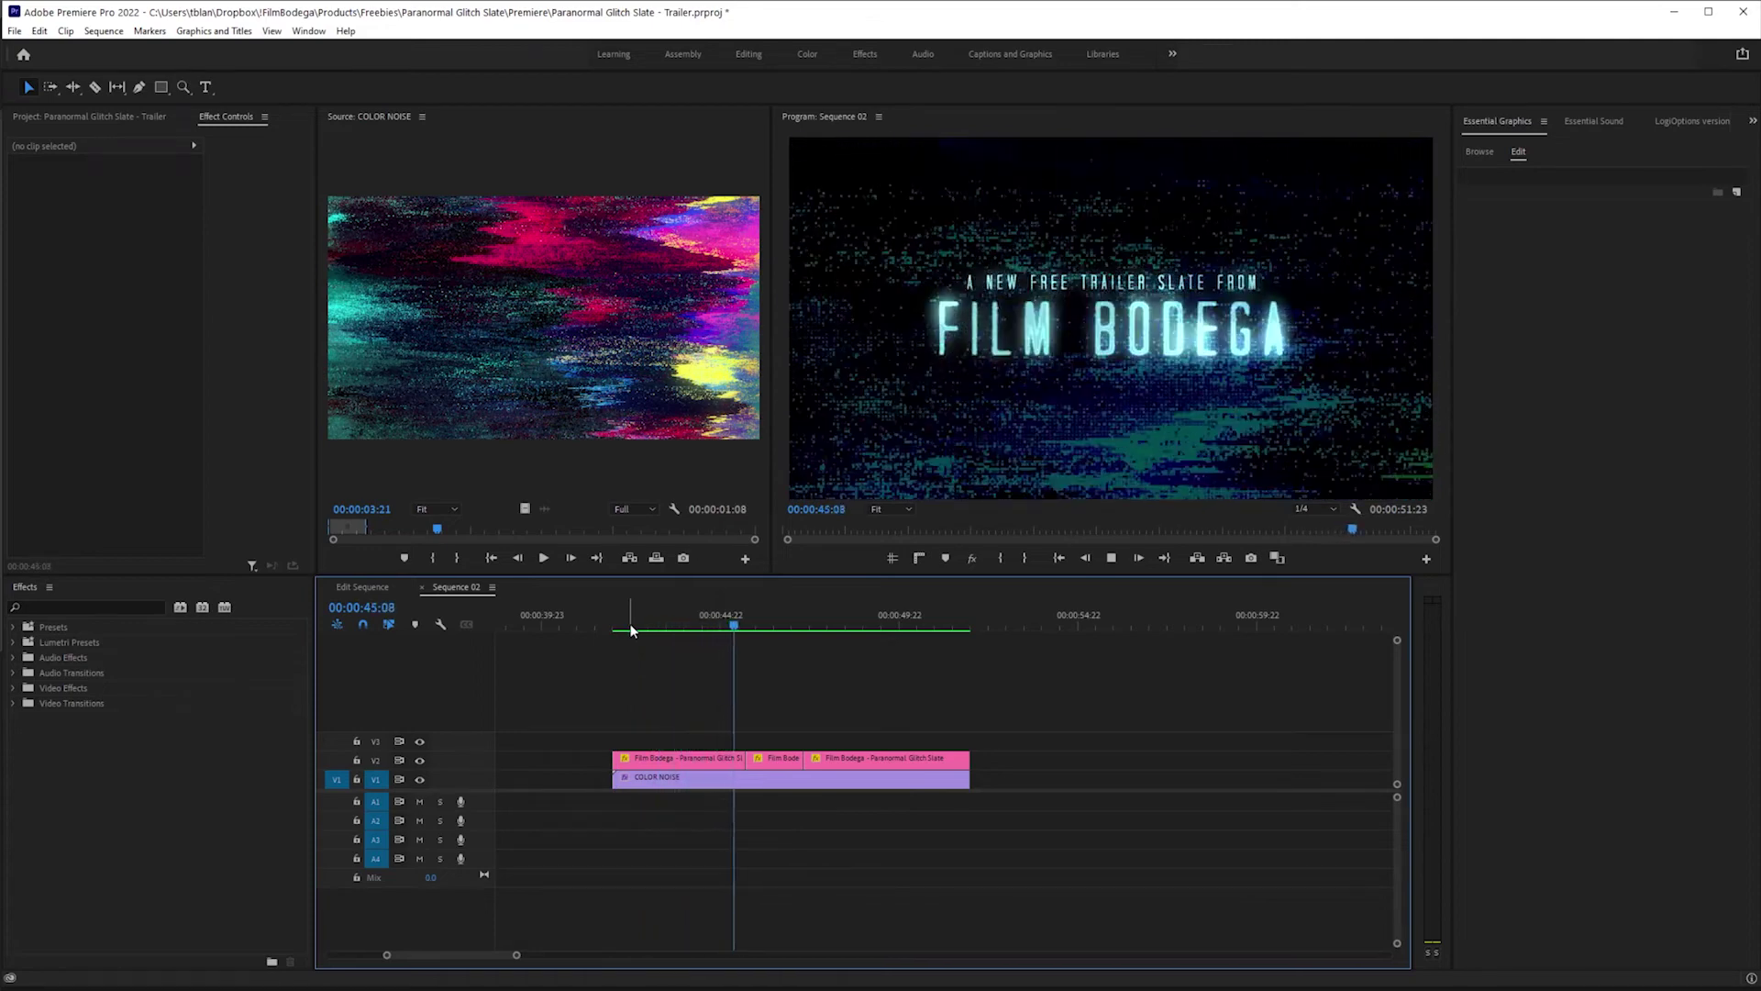
pyautogui.click(714, 628)
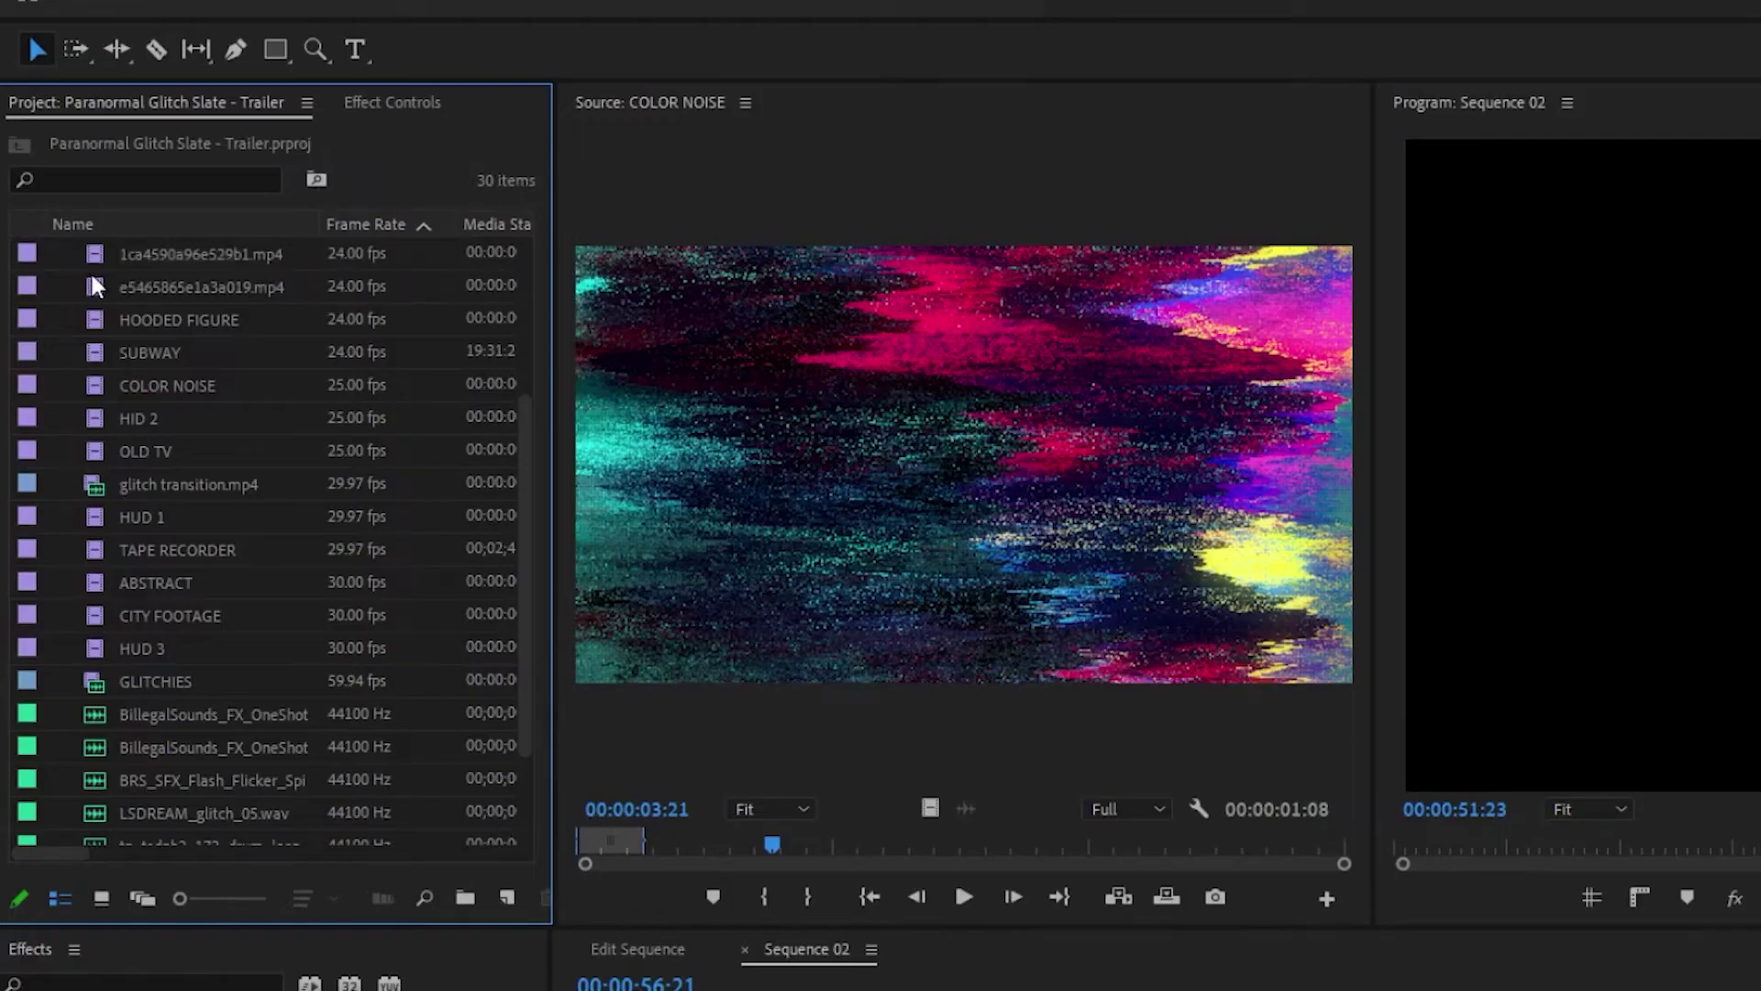
pyautogui.doubleClick(91, 255)
# Preview the AI-art clips and place 1ca4590a96e529b1.mp4 on V1 after the slate.
pyautogui.press('space')
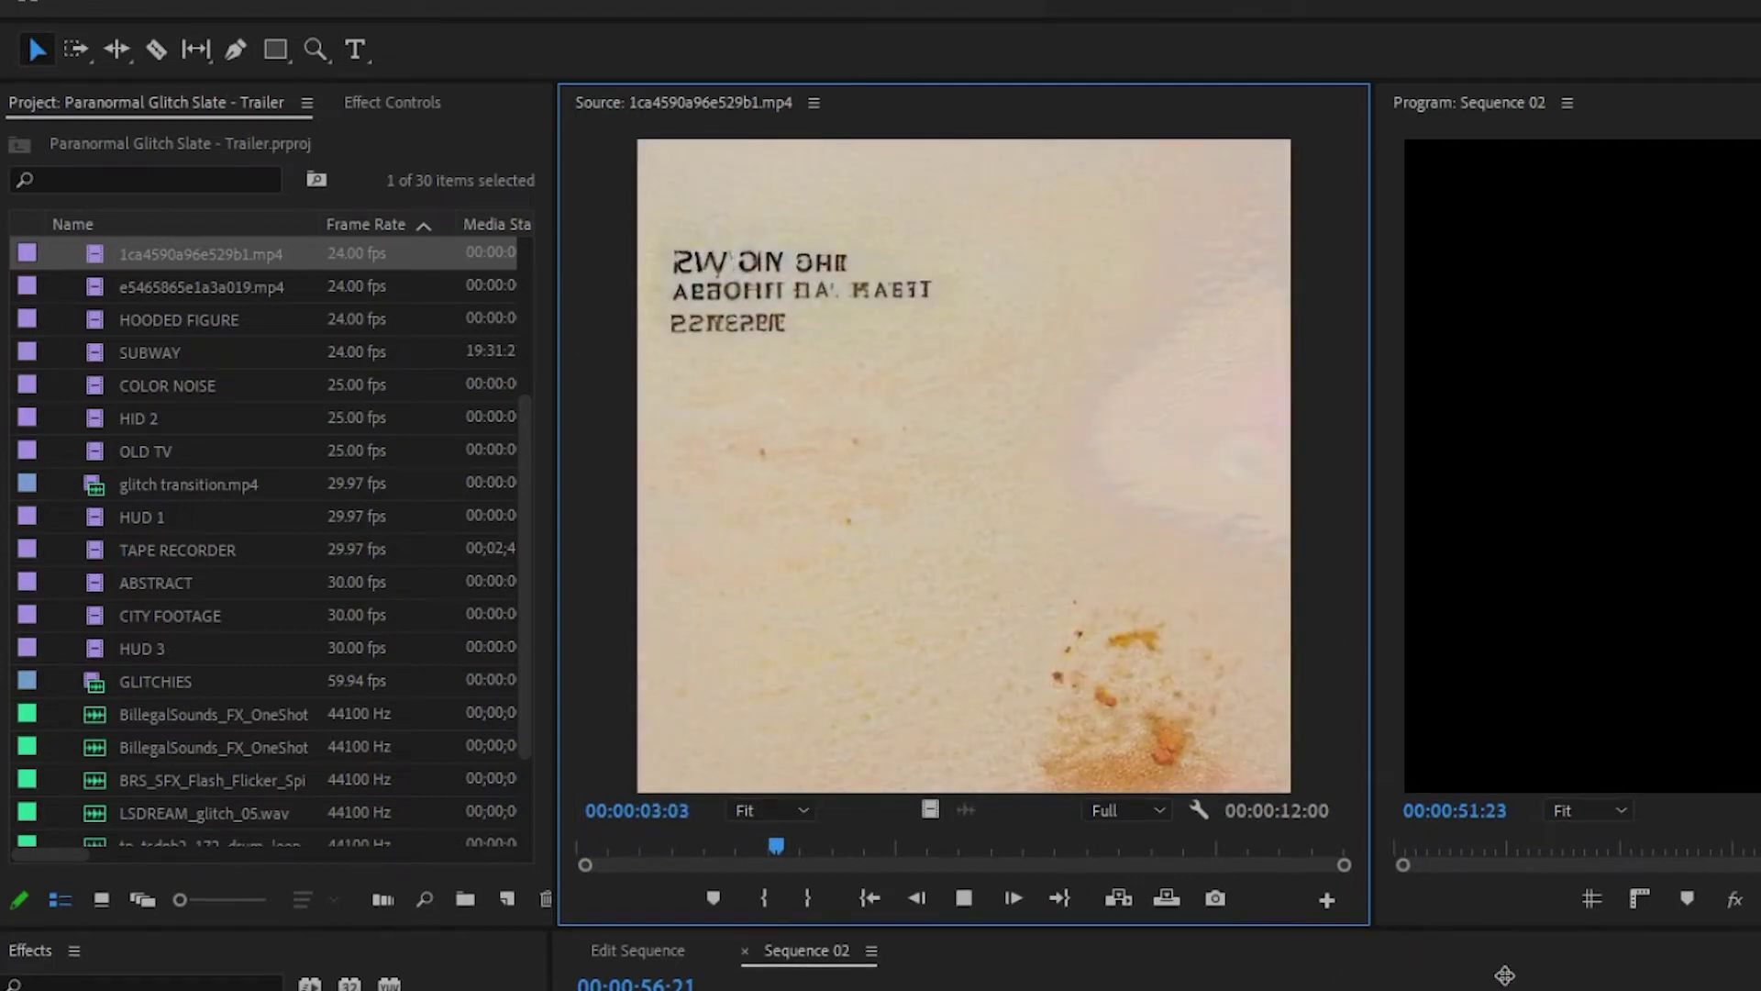
pyautogui.moveTo(1359, 926); pyautogui.dragTo(1733, 986)
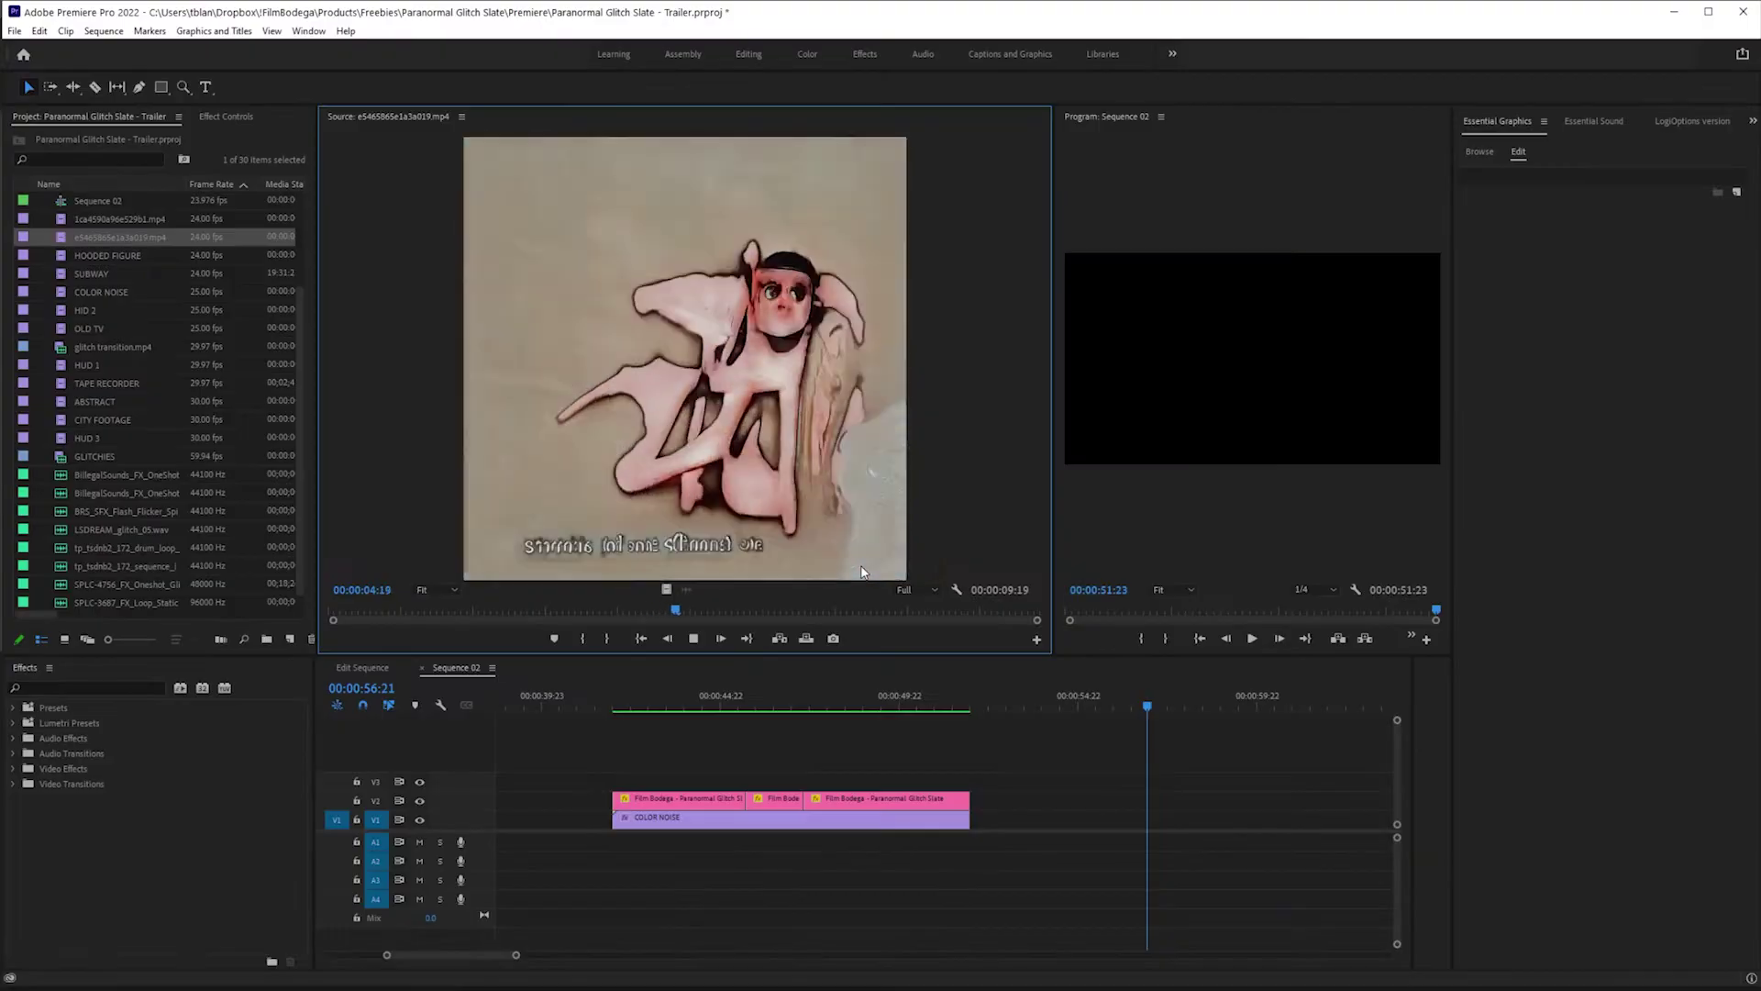
pyautogui.press('Down')
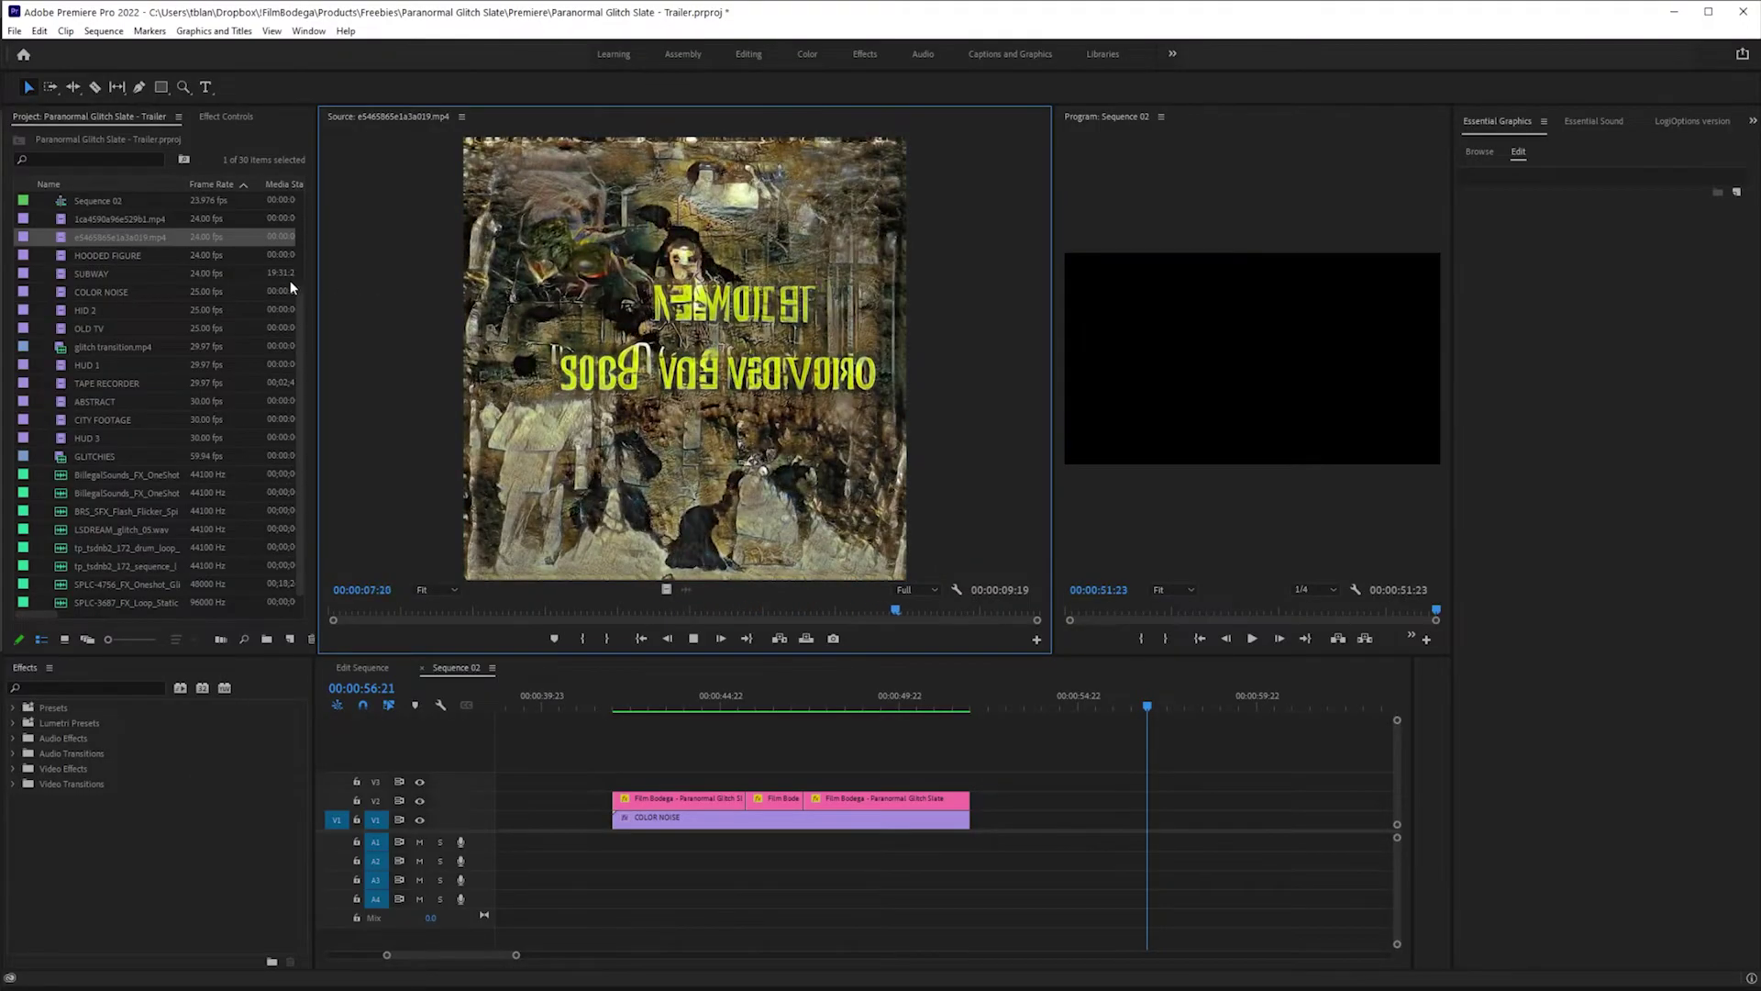
pyautogui.moveTo(79, 218); pyautogui.dragTo(1073, 819)
# Scale the new AI-art clip up to about 182 so it fills the frame.
pyautogui.scroll(-3, 1071, 763)
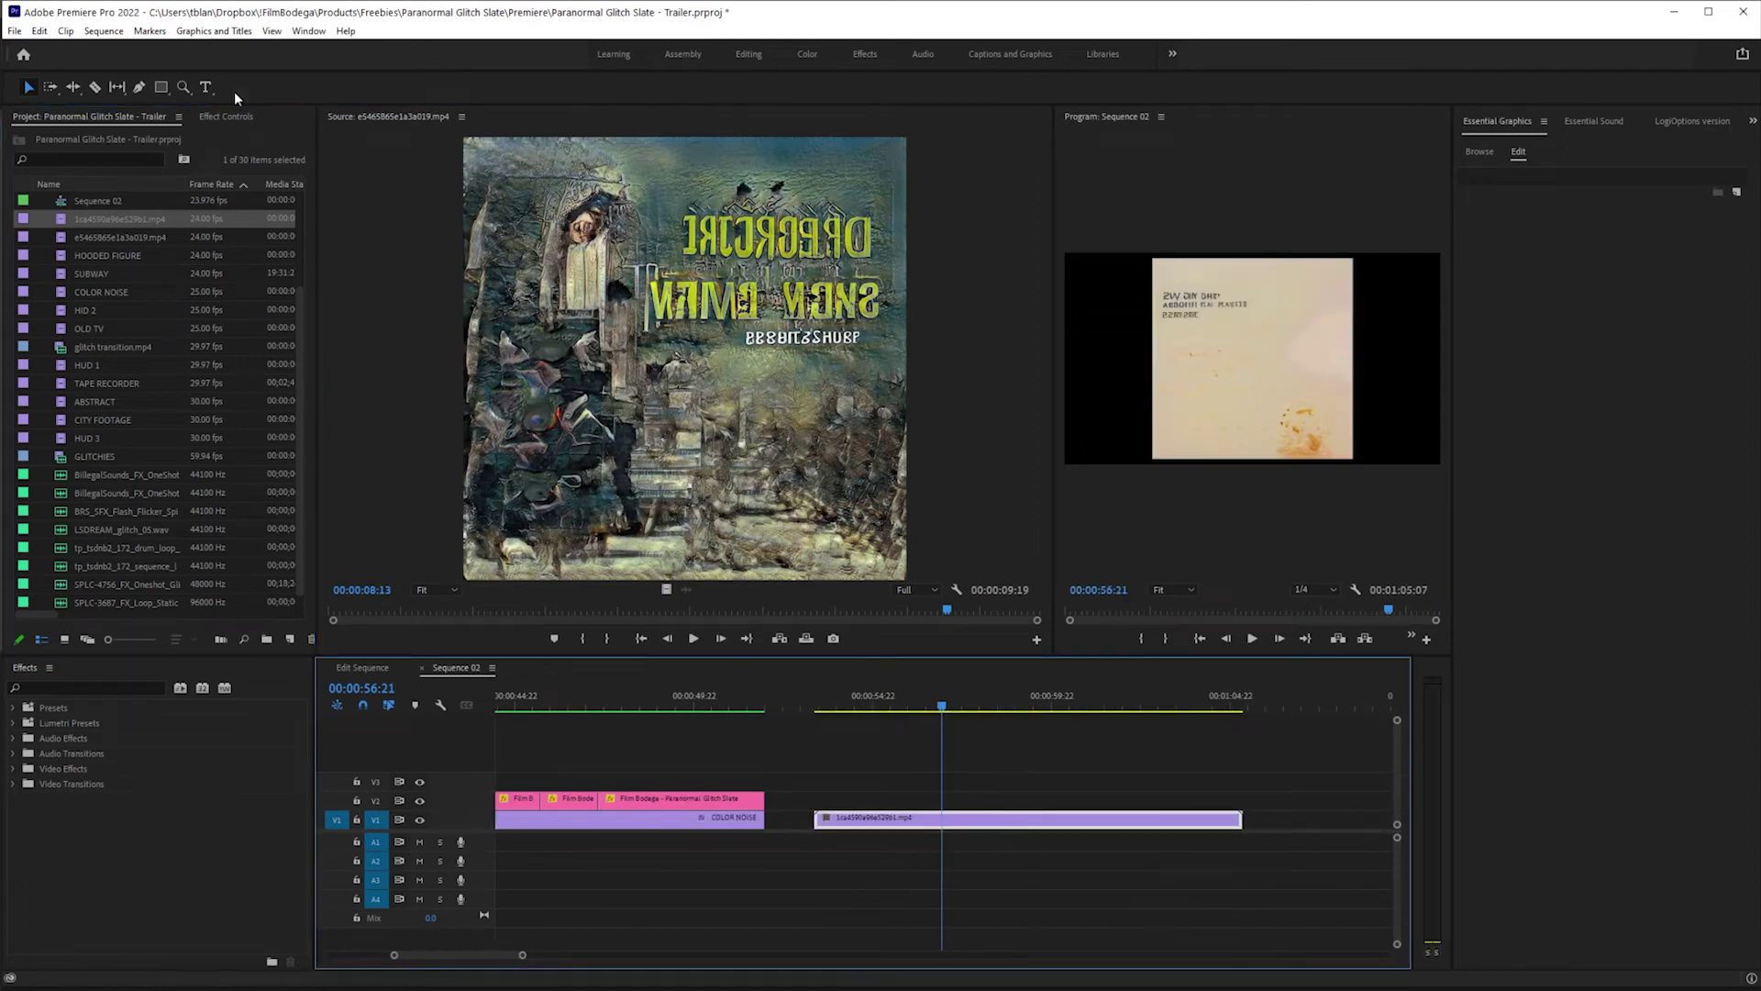
pyautogui.click(242, 130)
pyautogui.click(226, 117)
pyautogui.moveTo(108, 214); pyautogui.dragTo(189, 214)
pyautogui.click(100, 930)
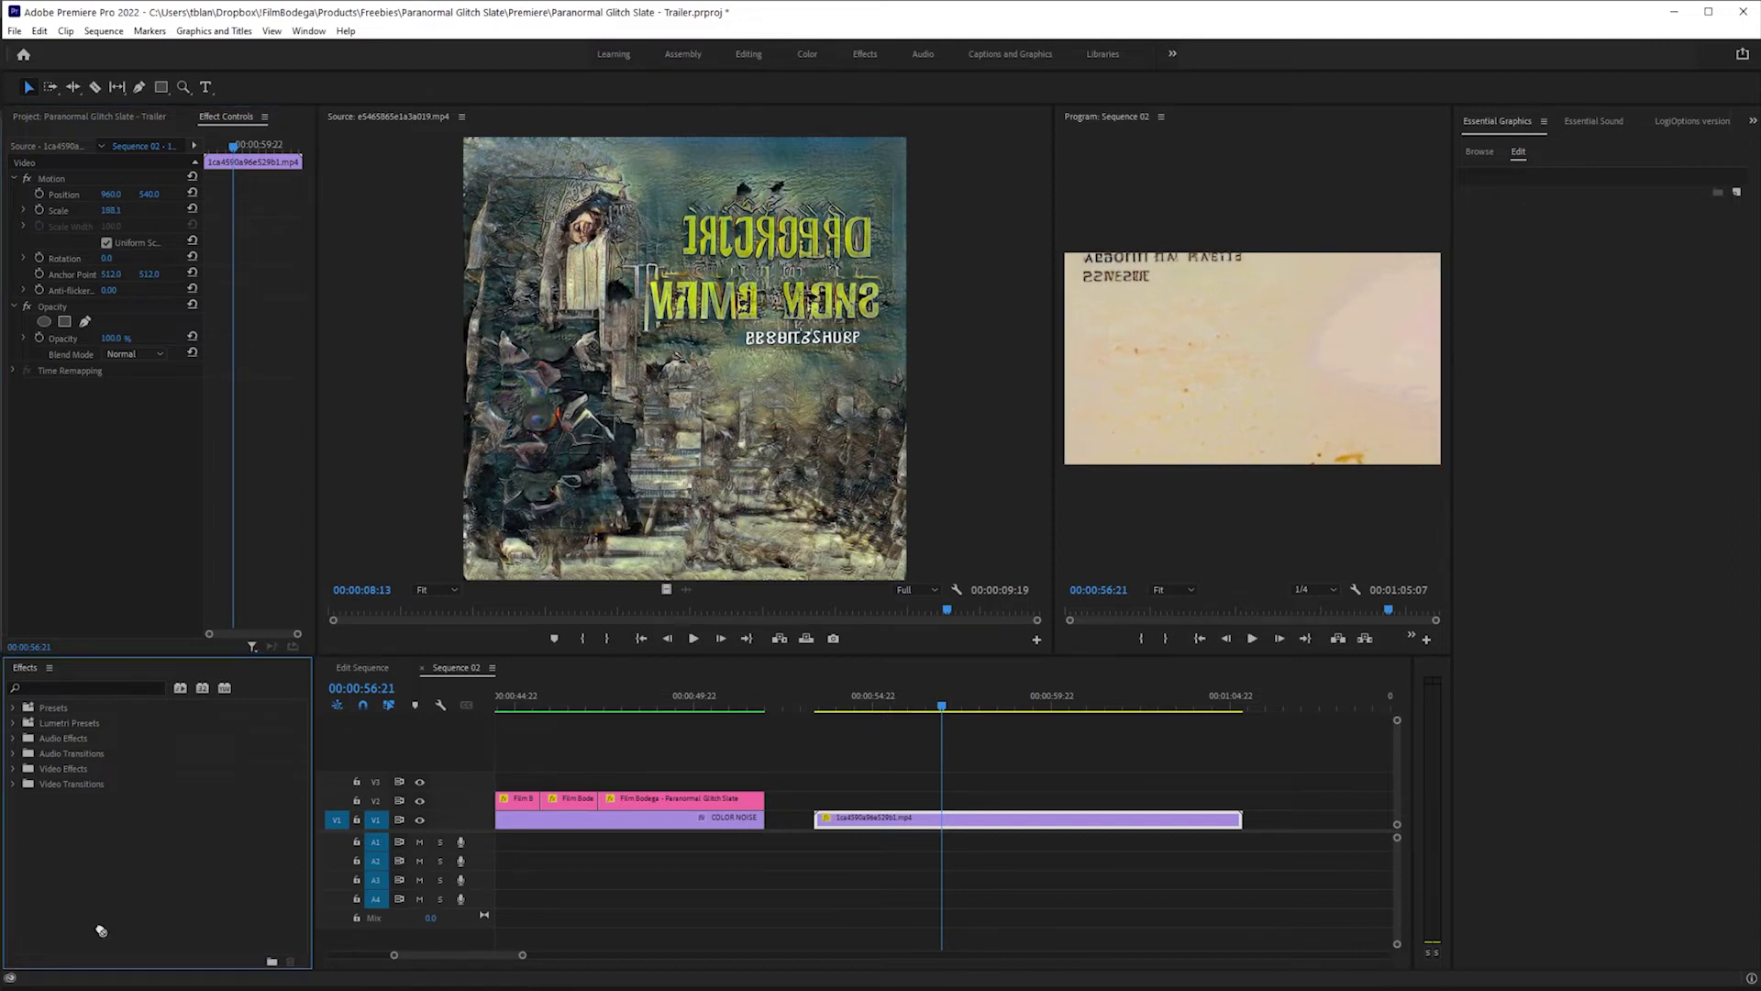
# Apply Lumetri Color to the AI-art clip, lower Saturation to 34 and steepen the RGB curve.
pyautogui.click(92, 687)
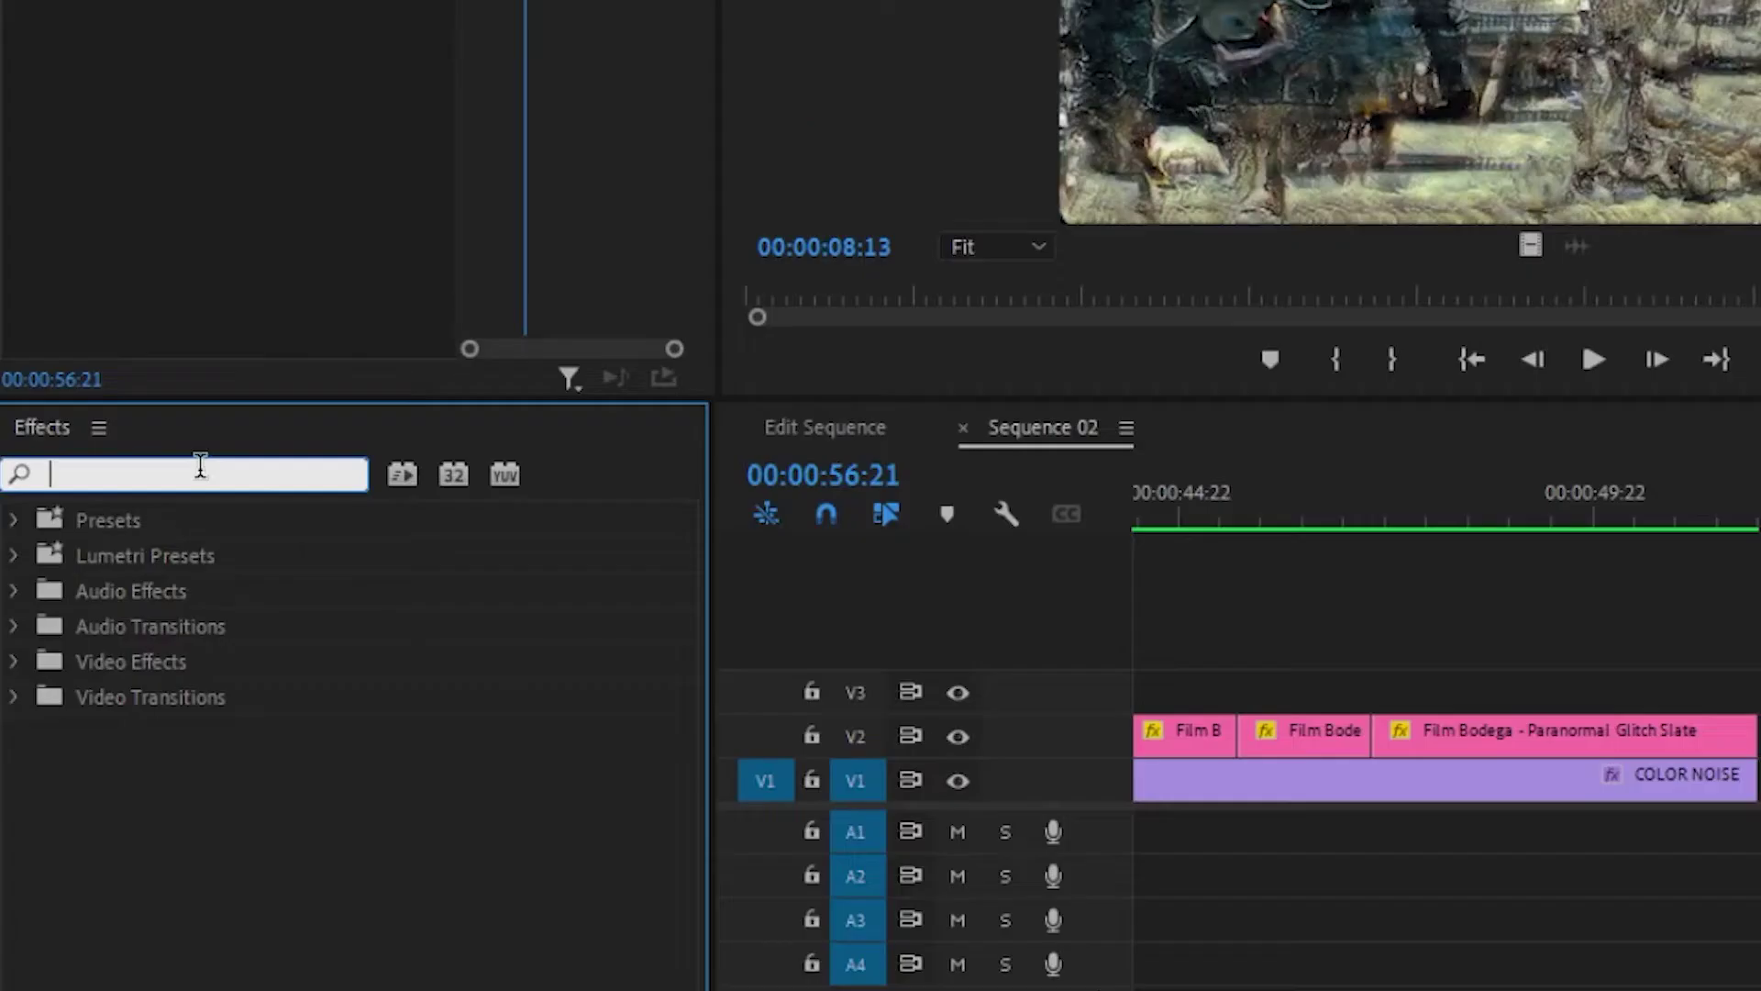
pyautogui.write('lumetri')
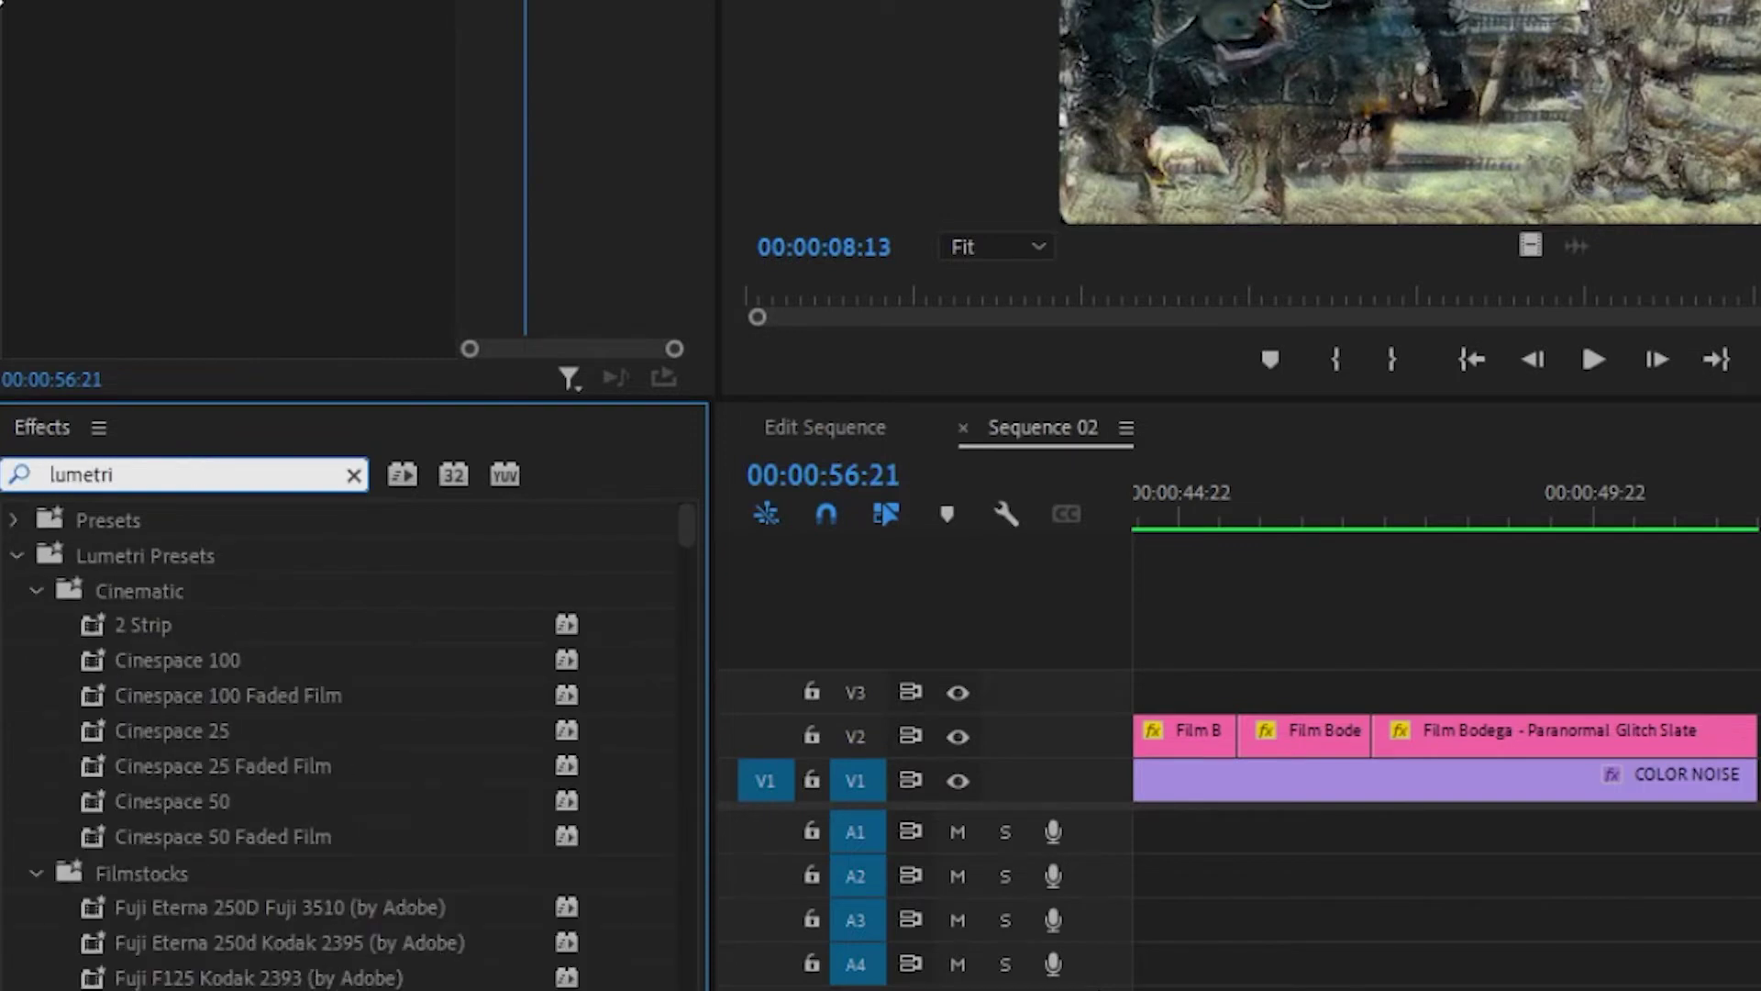
pyautogui.click(17, 555)
pyautogui.click(186, 742)
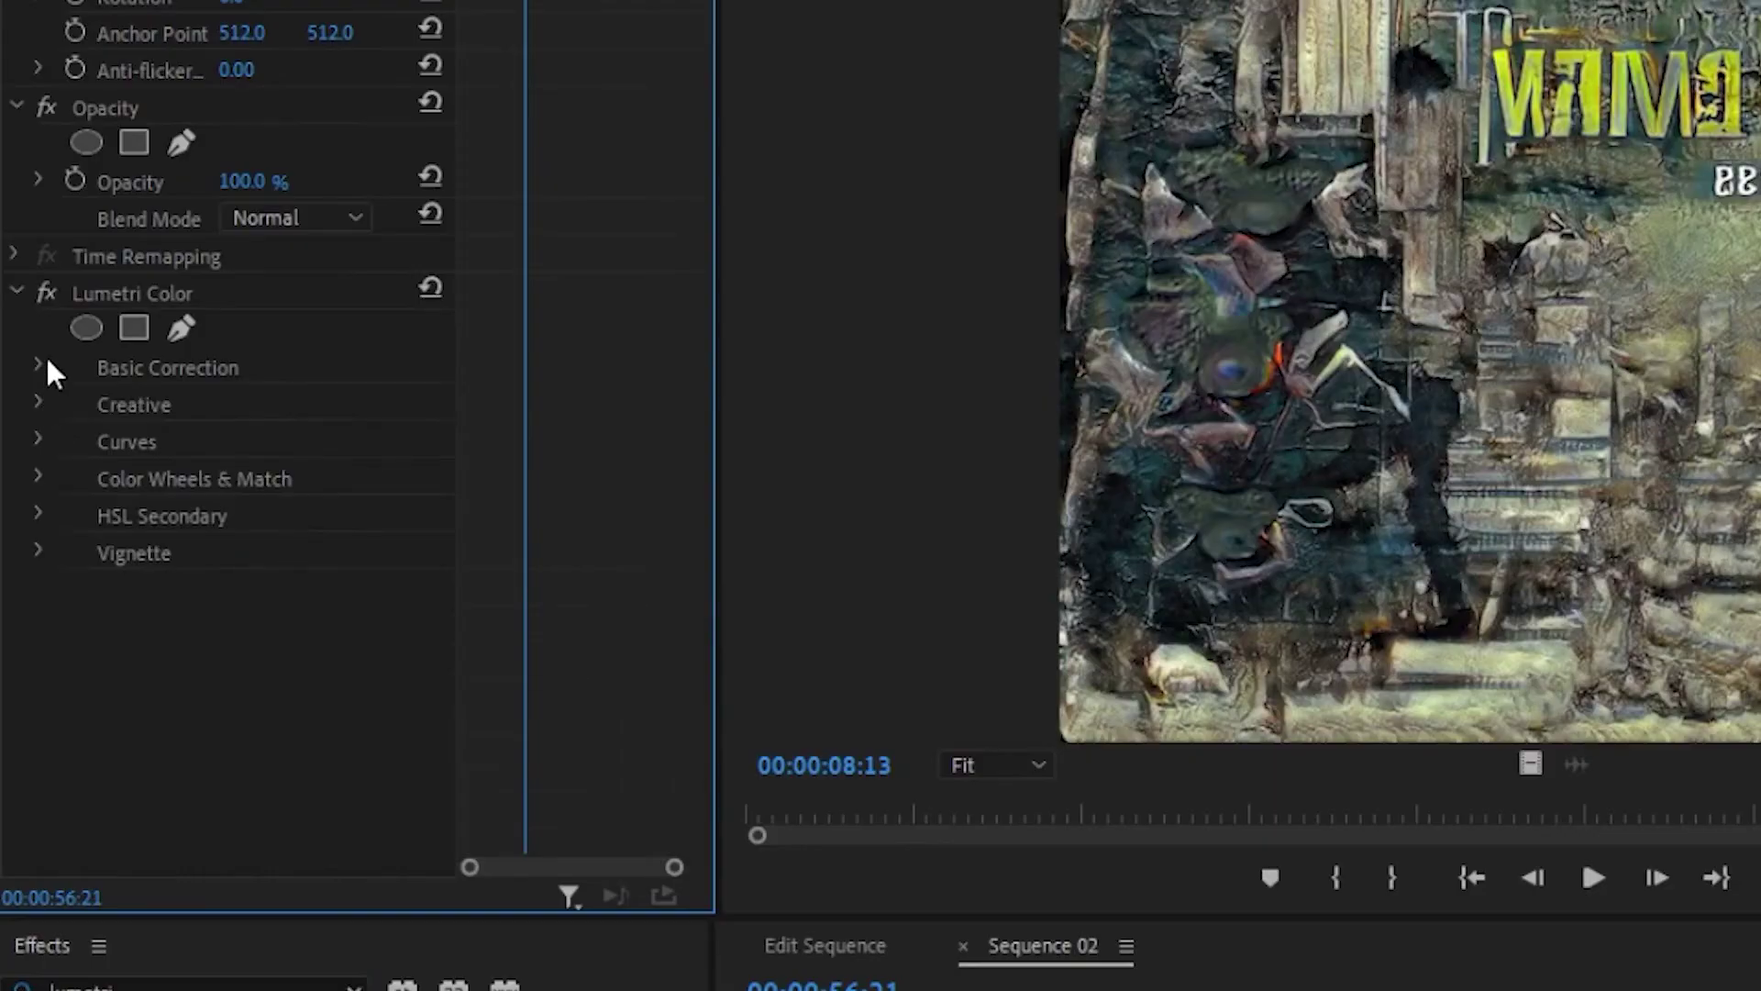
pyautogui.click(42, 367)
pyautogui.scroll(-5, 259, 658)
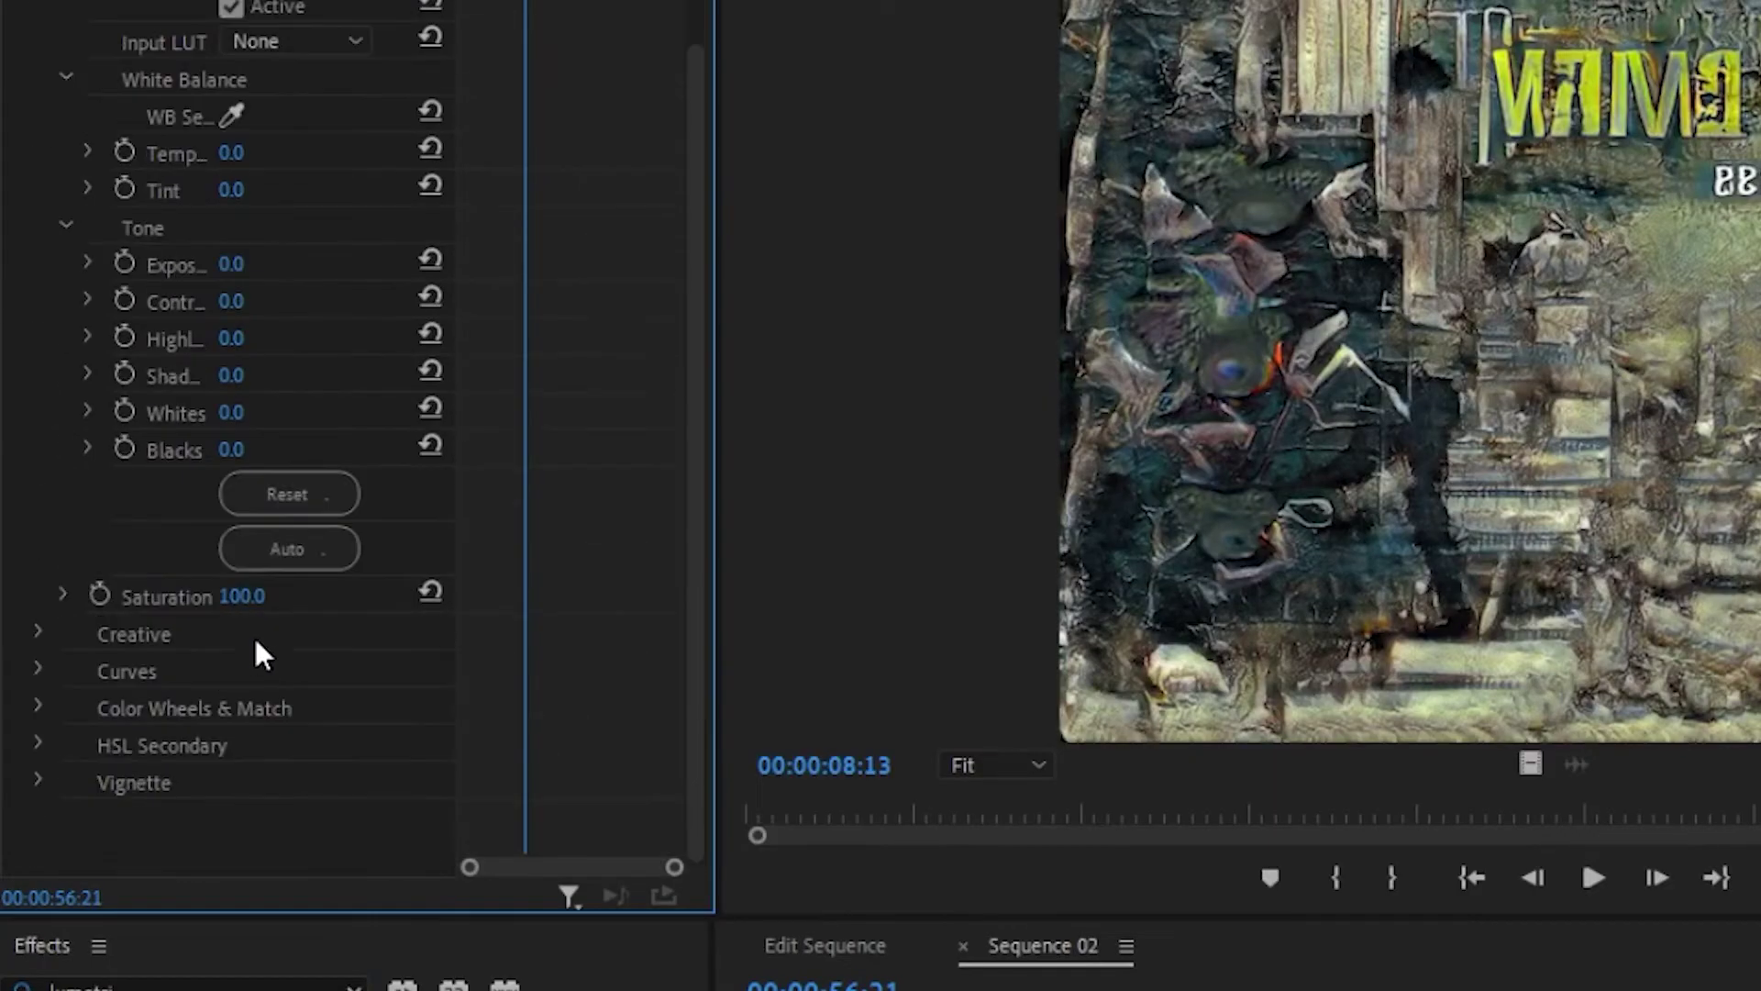
pyautogui.moveTo(257, 598); pyautogui.dragTo(233, 598)
pyautogui.click(38, 668)
pyautogui.scroll(-4, 153, 621)
pyautogui.moveTo(96, 666); pyautogui.dragTo(266, 746)
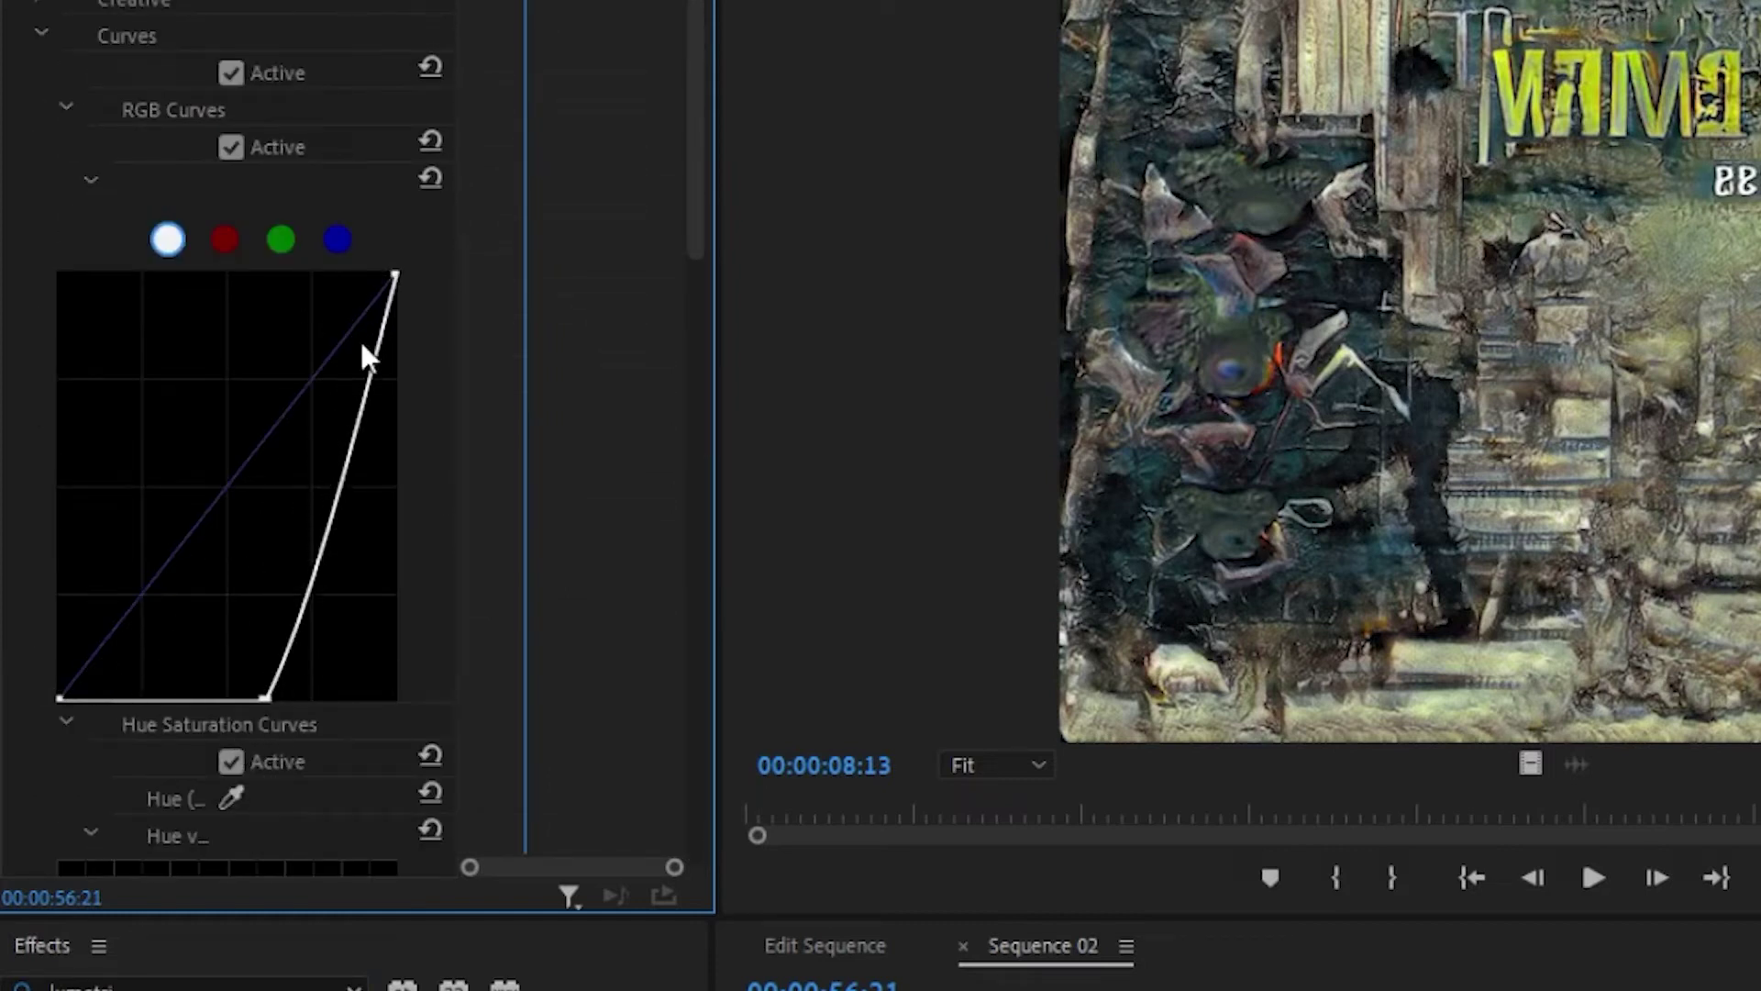
pyautogui.moveTo(385, 311); pyautogui.dragTo(305, 275)
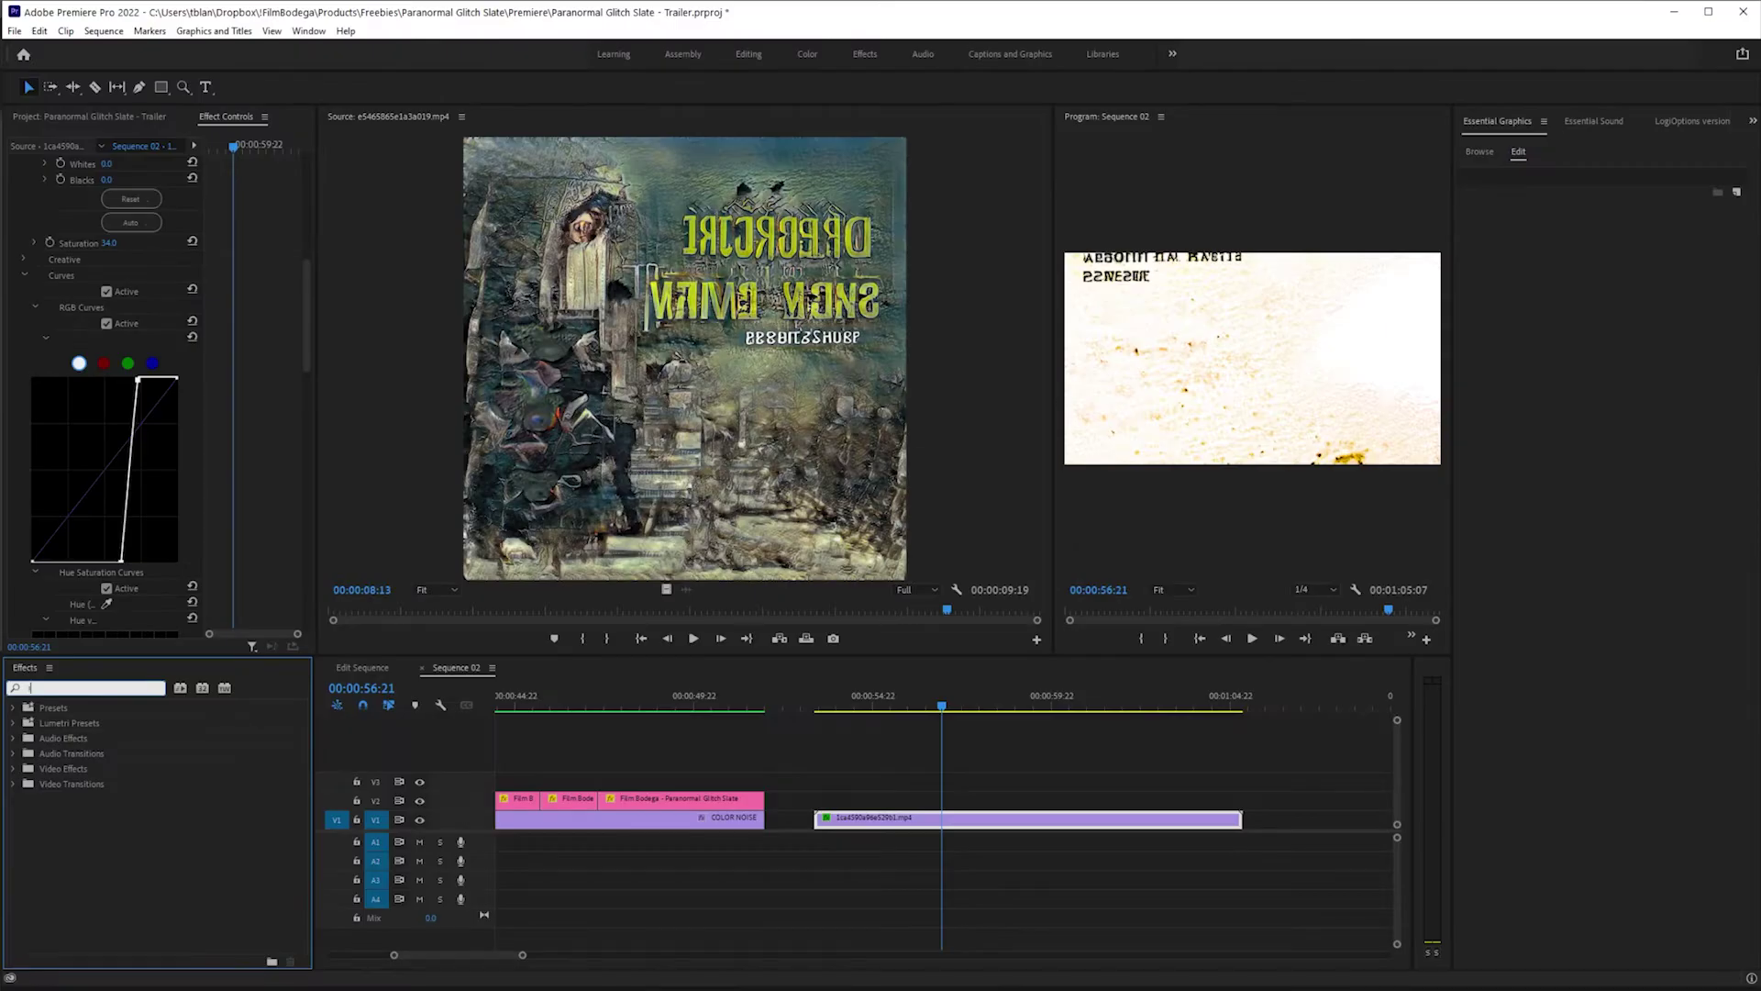
# Add the Invert effect to the AI-art clip and play the sequence to preview it.
pyautogui.write('invert')
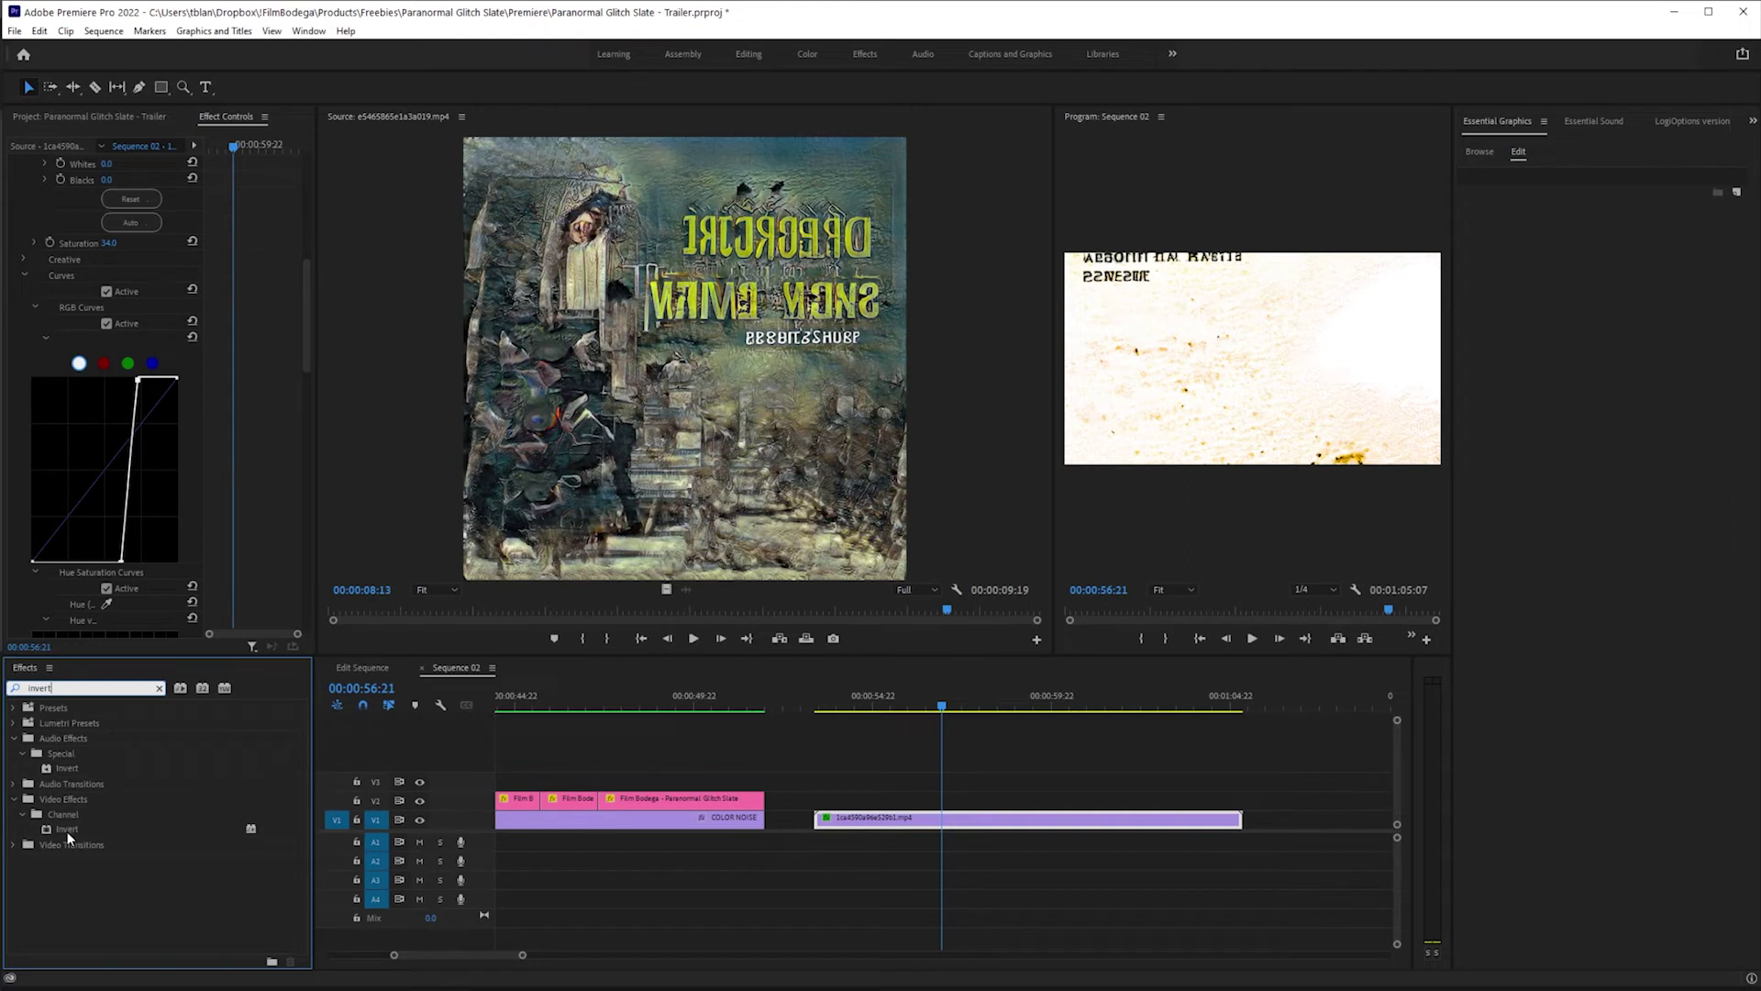
pyautogui.moveTo(68, 831); pyautogui.dragTo(996, 830)
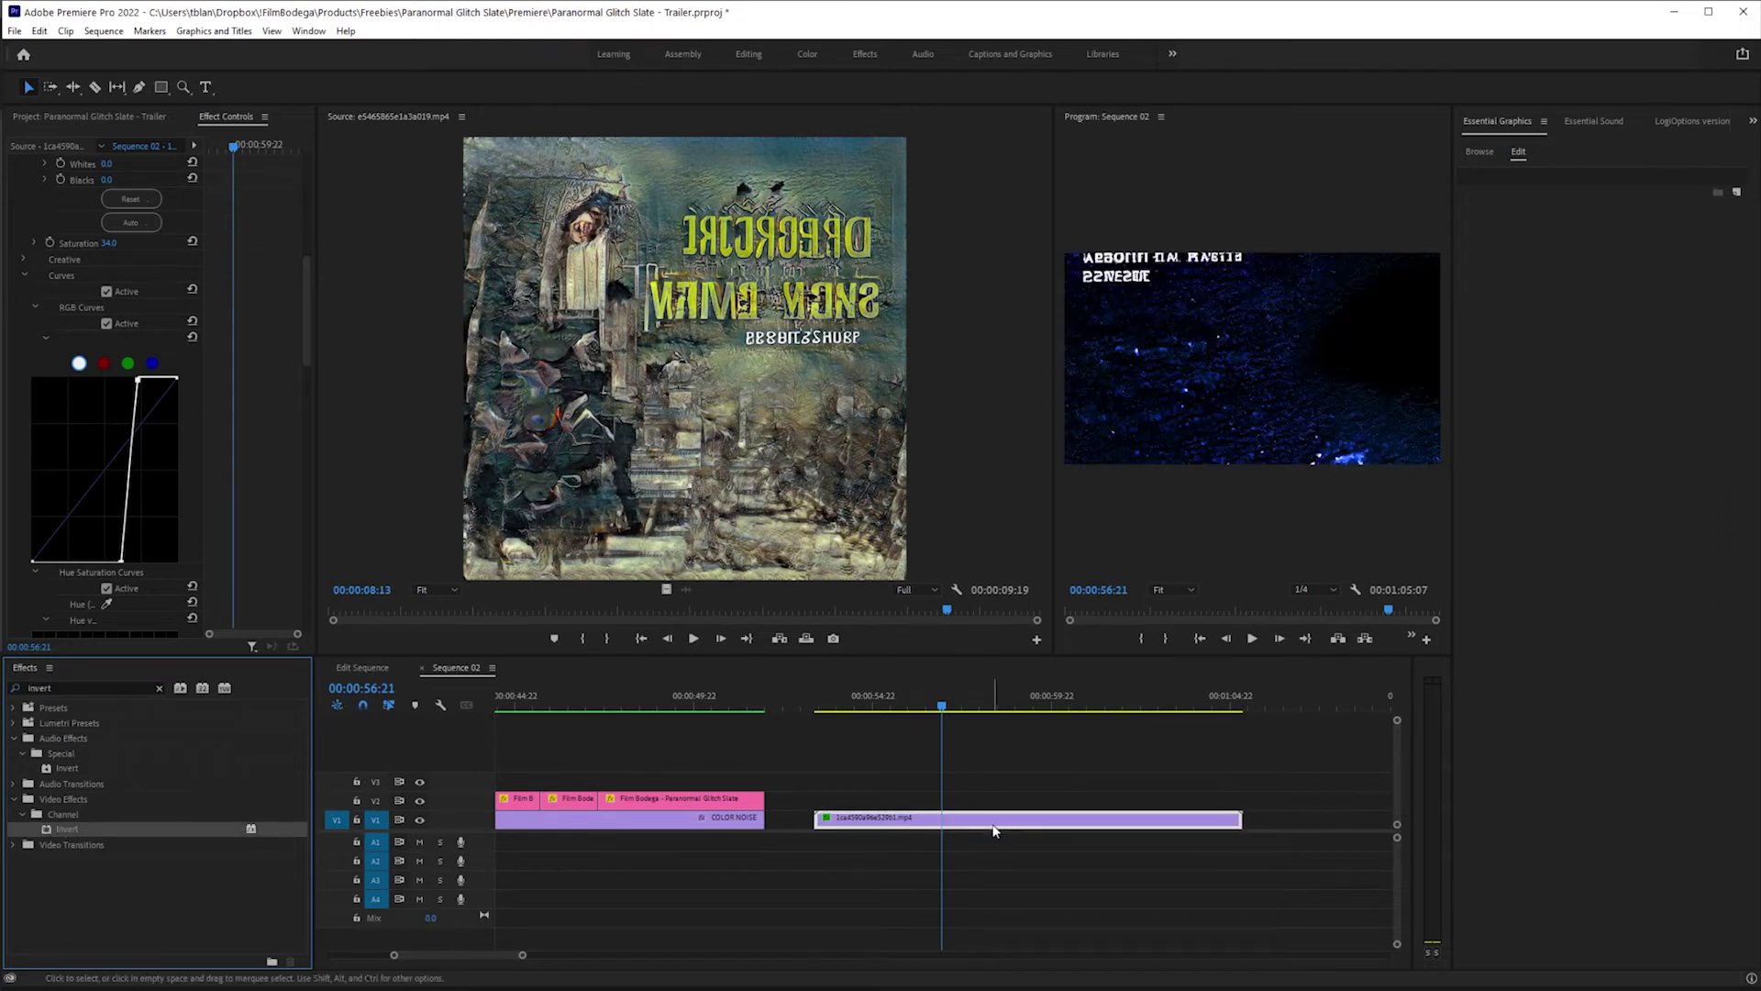
pyautogui.click(1028, 752)
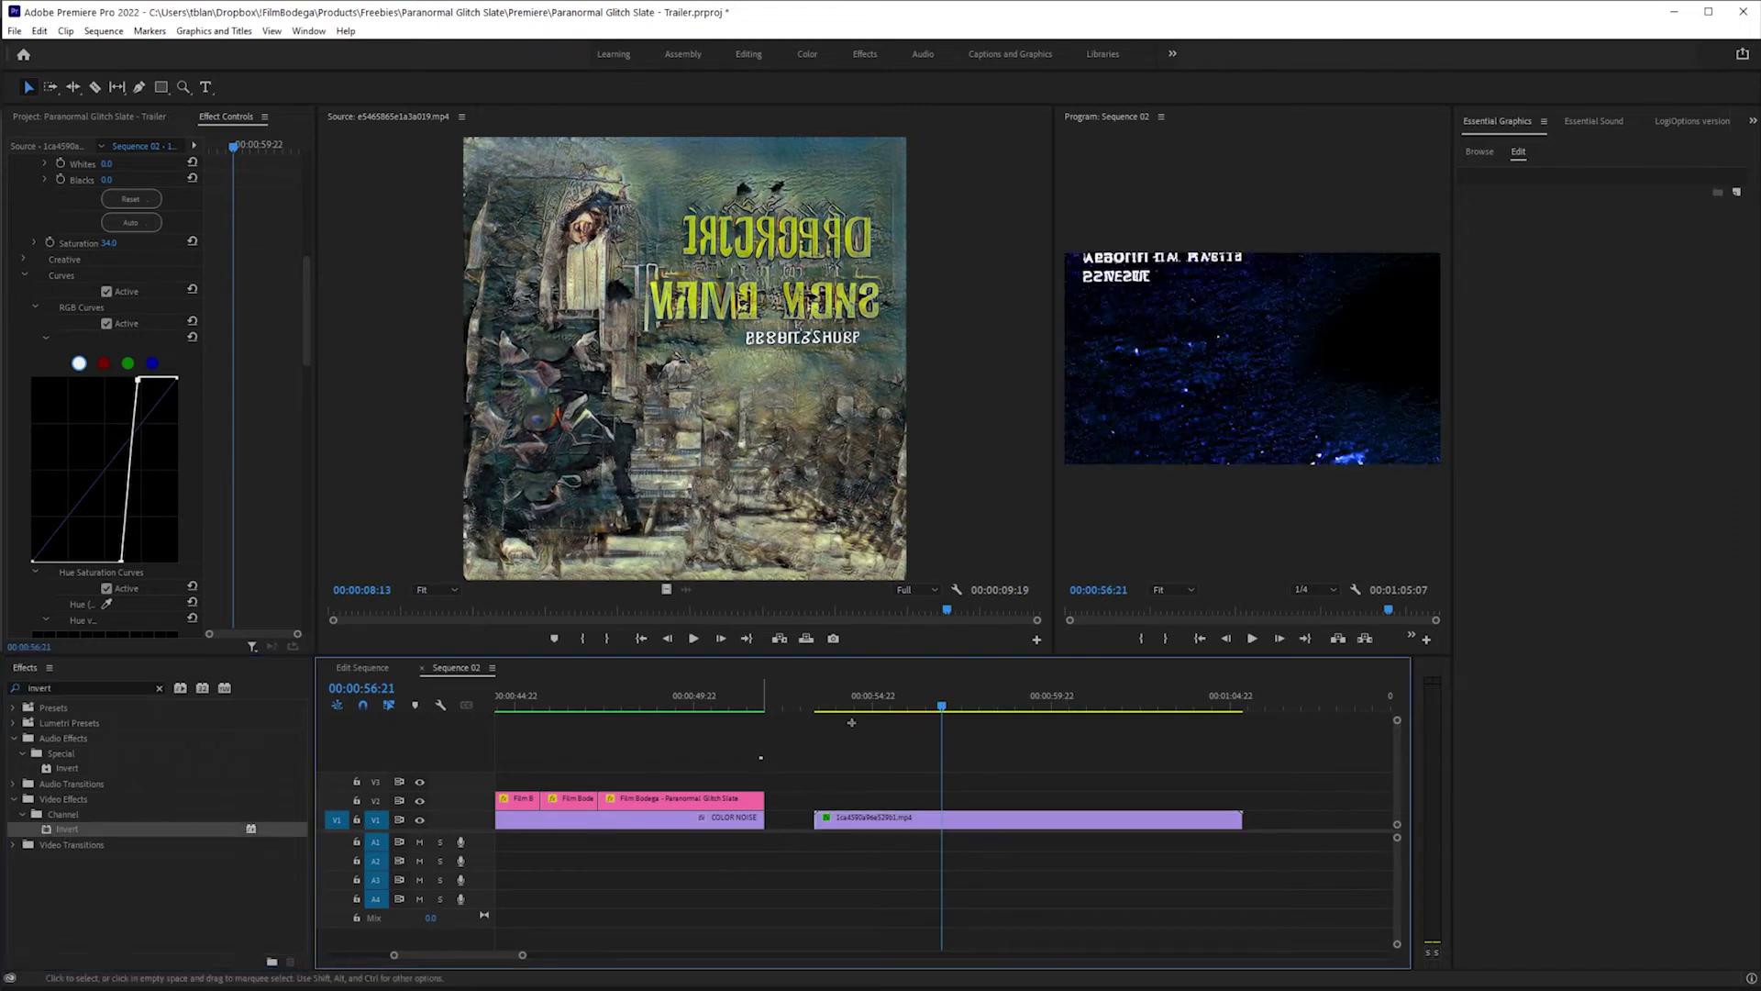
pyautogui.press('space')
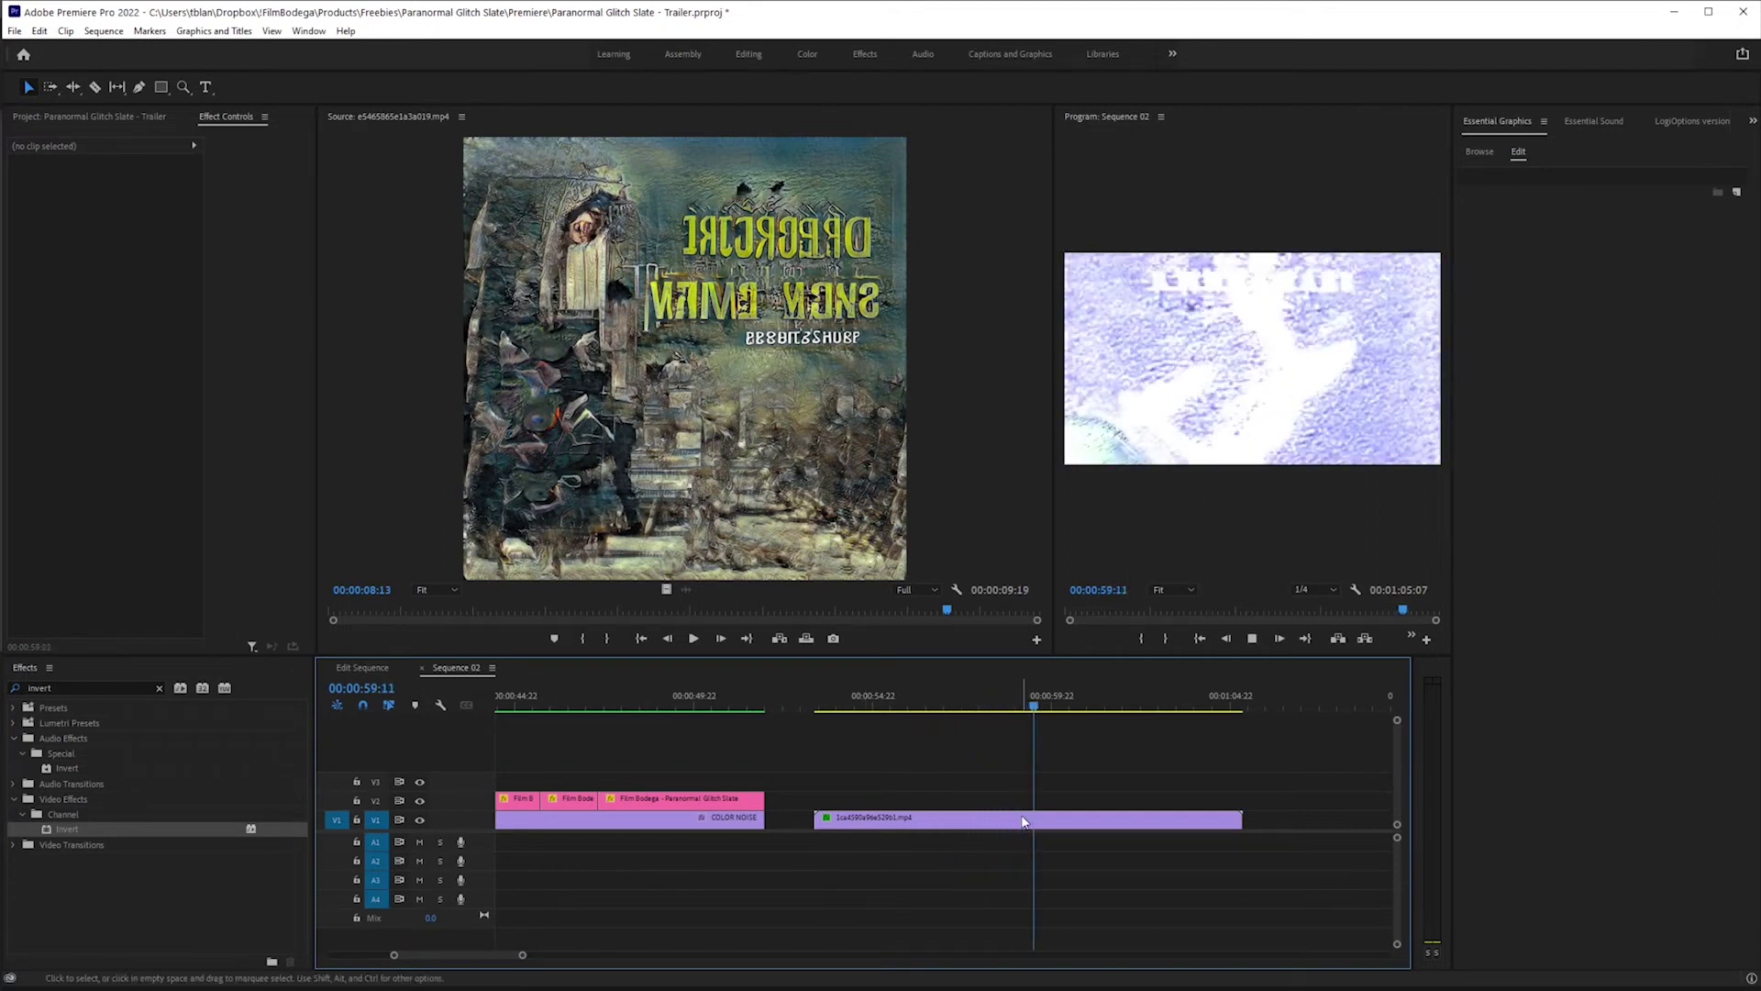
# Set the inverted AI-art clip's speed to 300% via Speed/Duration.
pyautogui.click(1017, 819)
pyautogui.click(1023, 779)
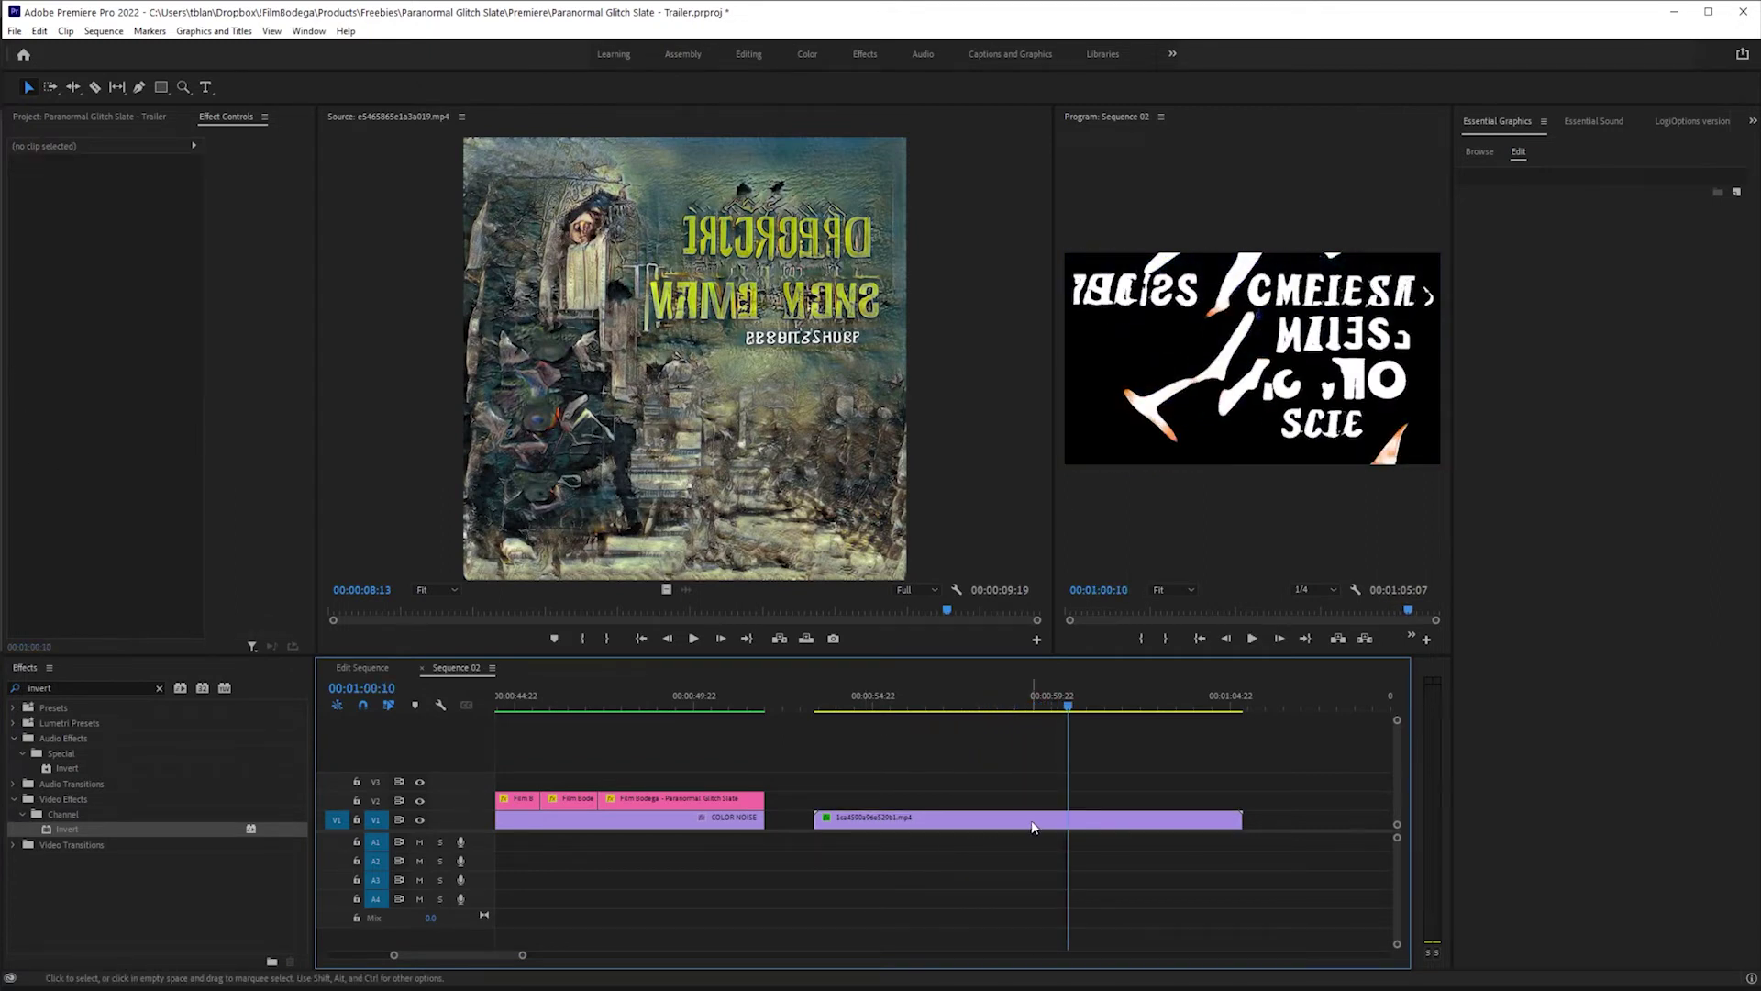
pyautogui.rightClick(1038, 817)
pyautogui.click(1105, 521)
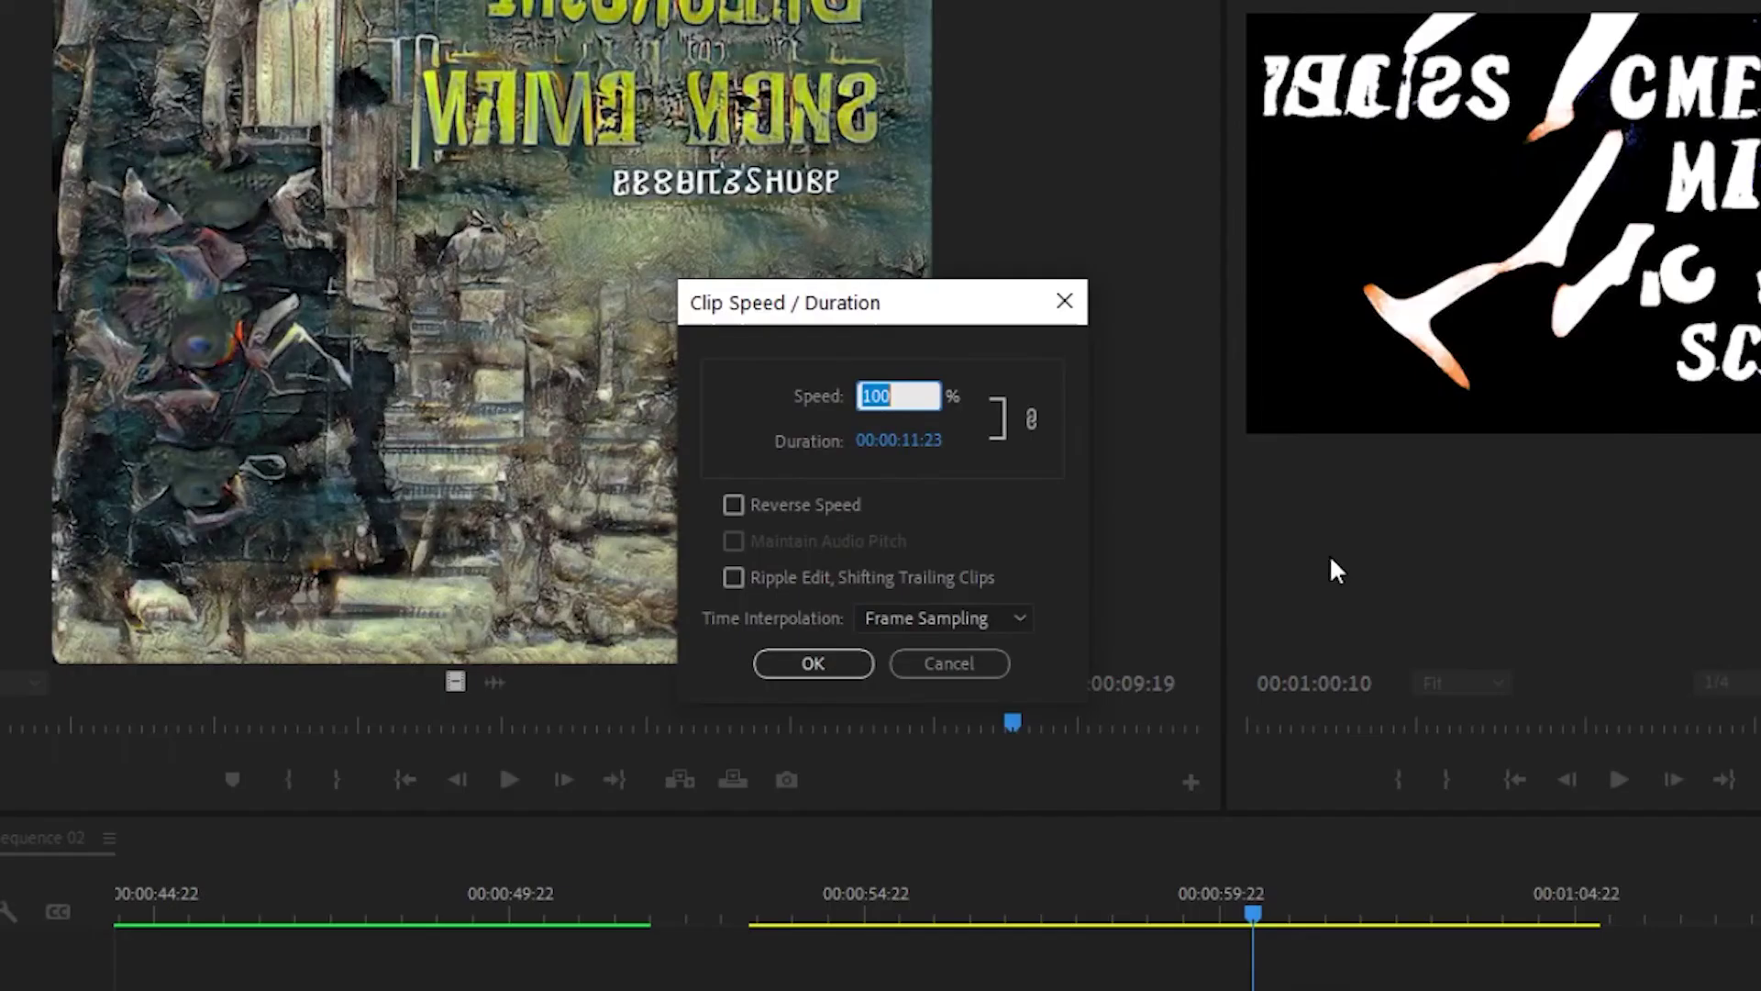
pyautogui.write('300')
pyautogui.press('Return')
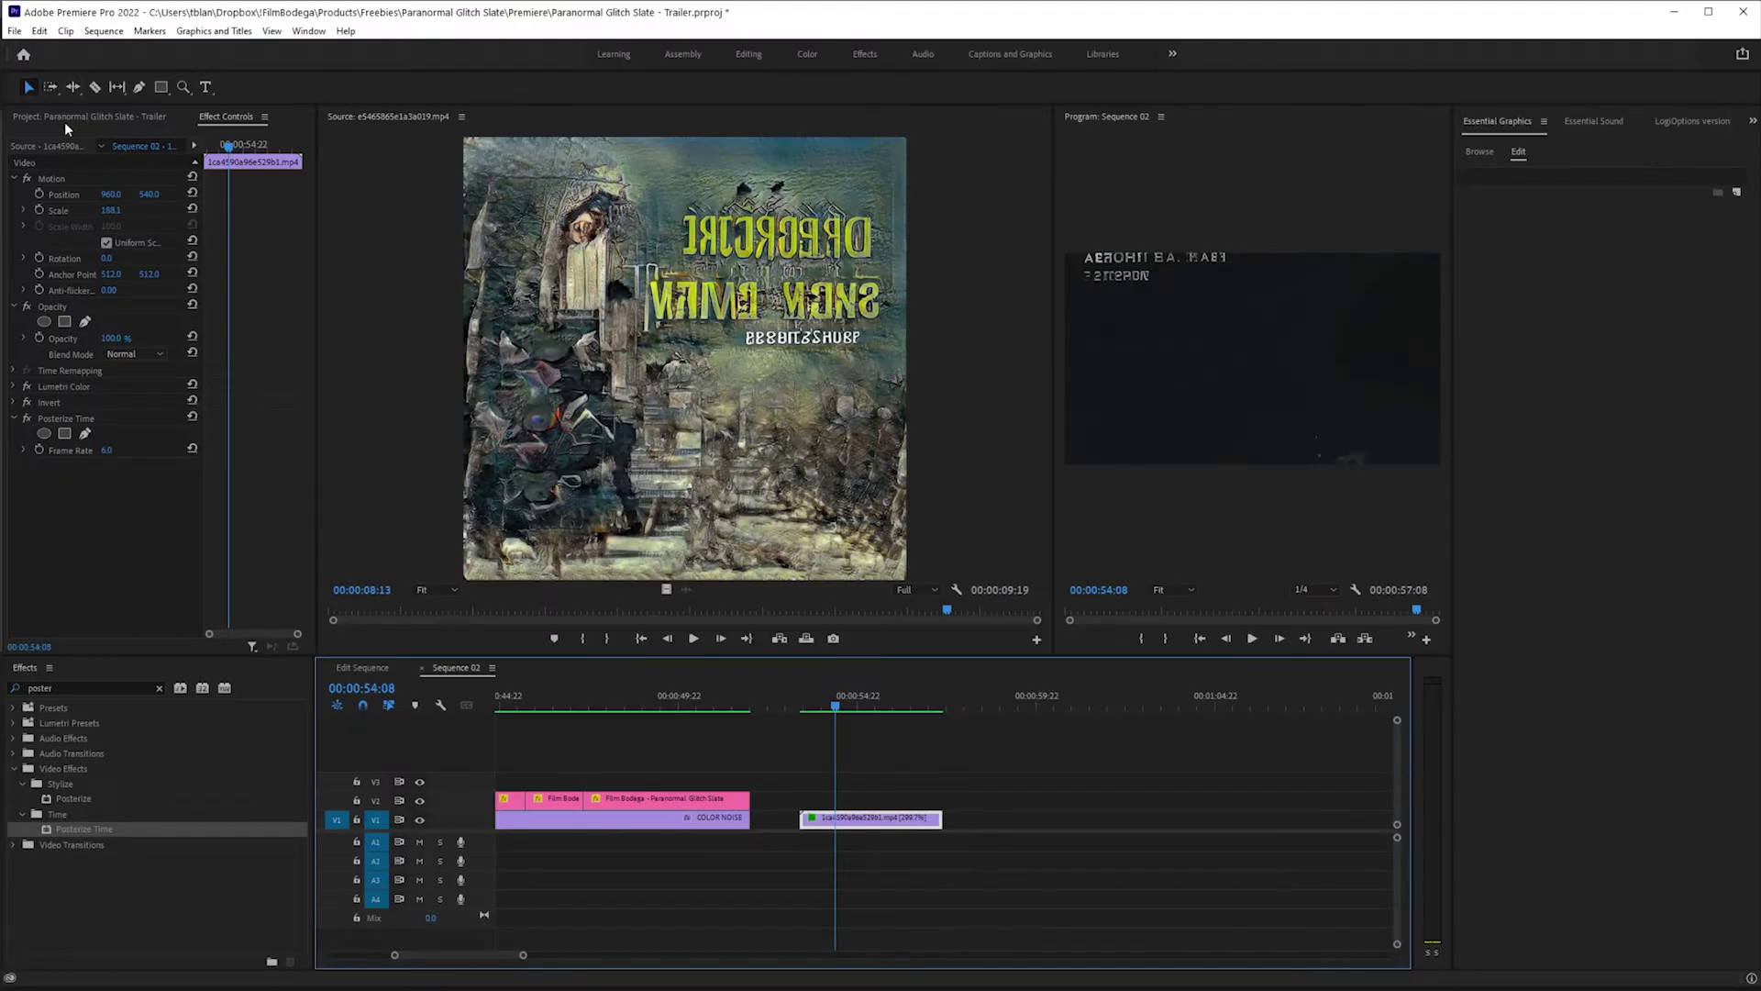
# Place e5465865e1a3a019.mp4 after it on V1 and paste the first clip's Lumetri, Invert and Posterize Time effects.
pyautogui.moveTo(60, 242); pyautogui.dragTo(1182, 842)
pyautogui.rightClick(1166, 826)
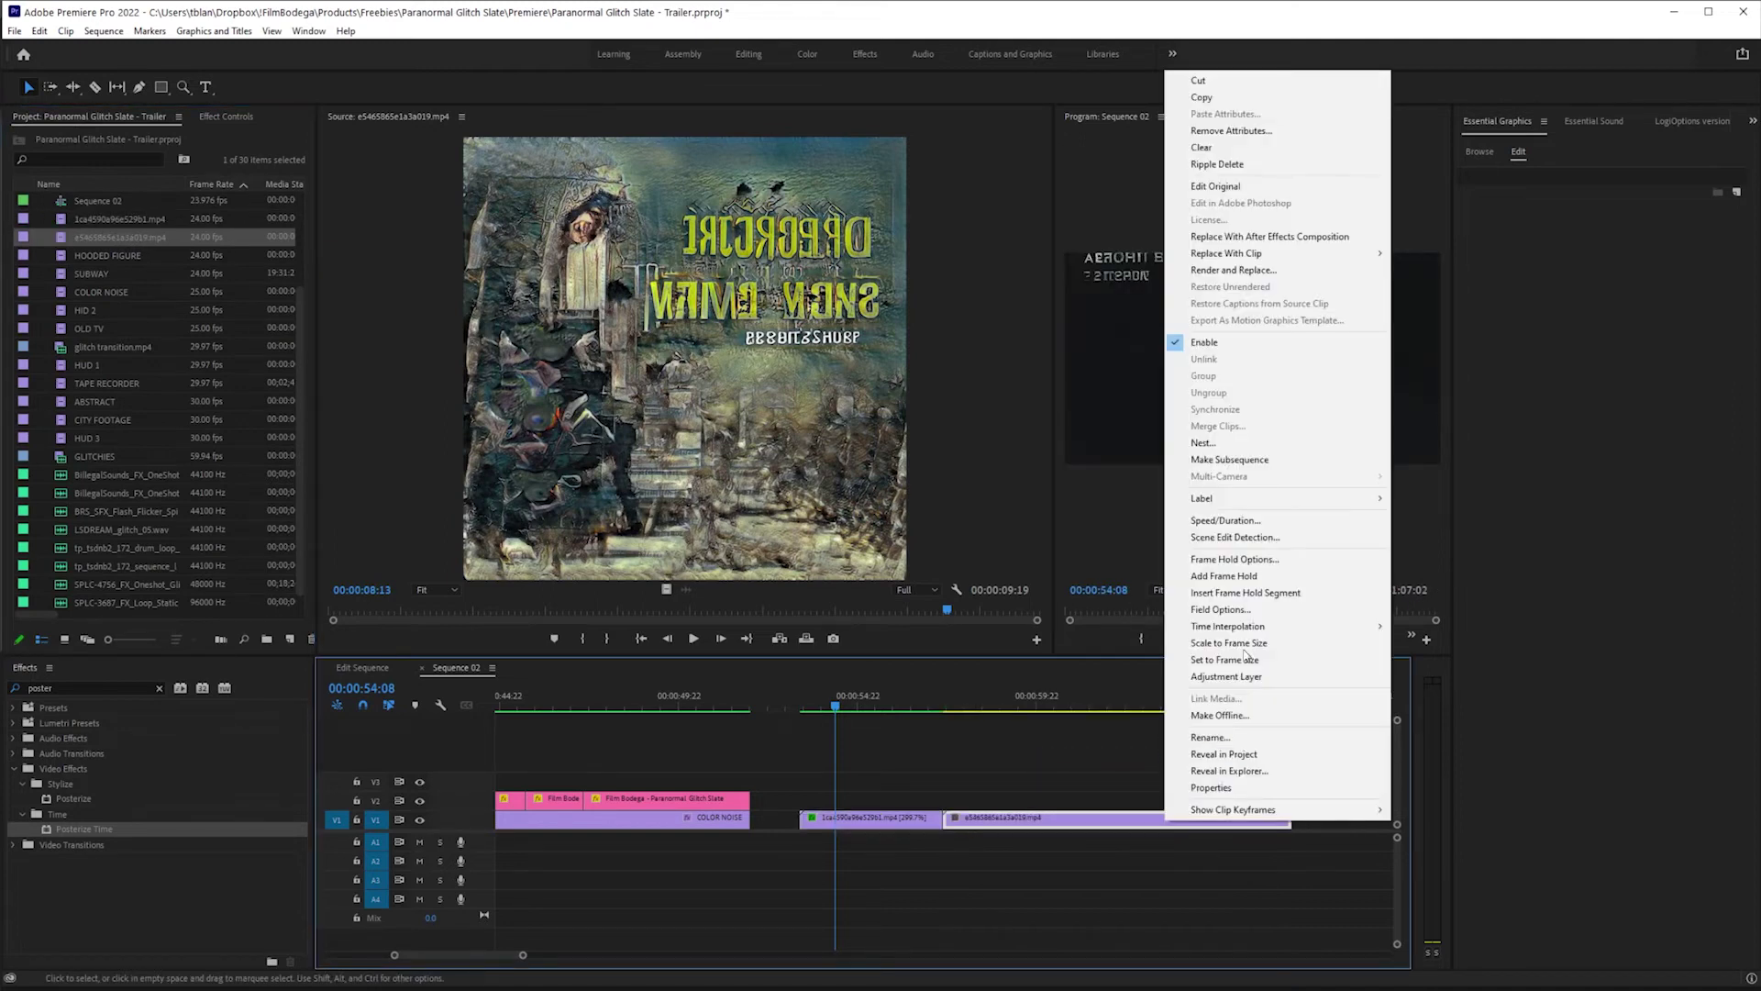
pyautogui.click(896, 817)
pyautogui.rightClick(896, 817)
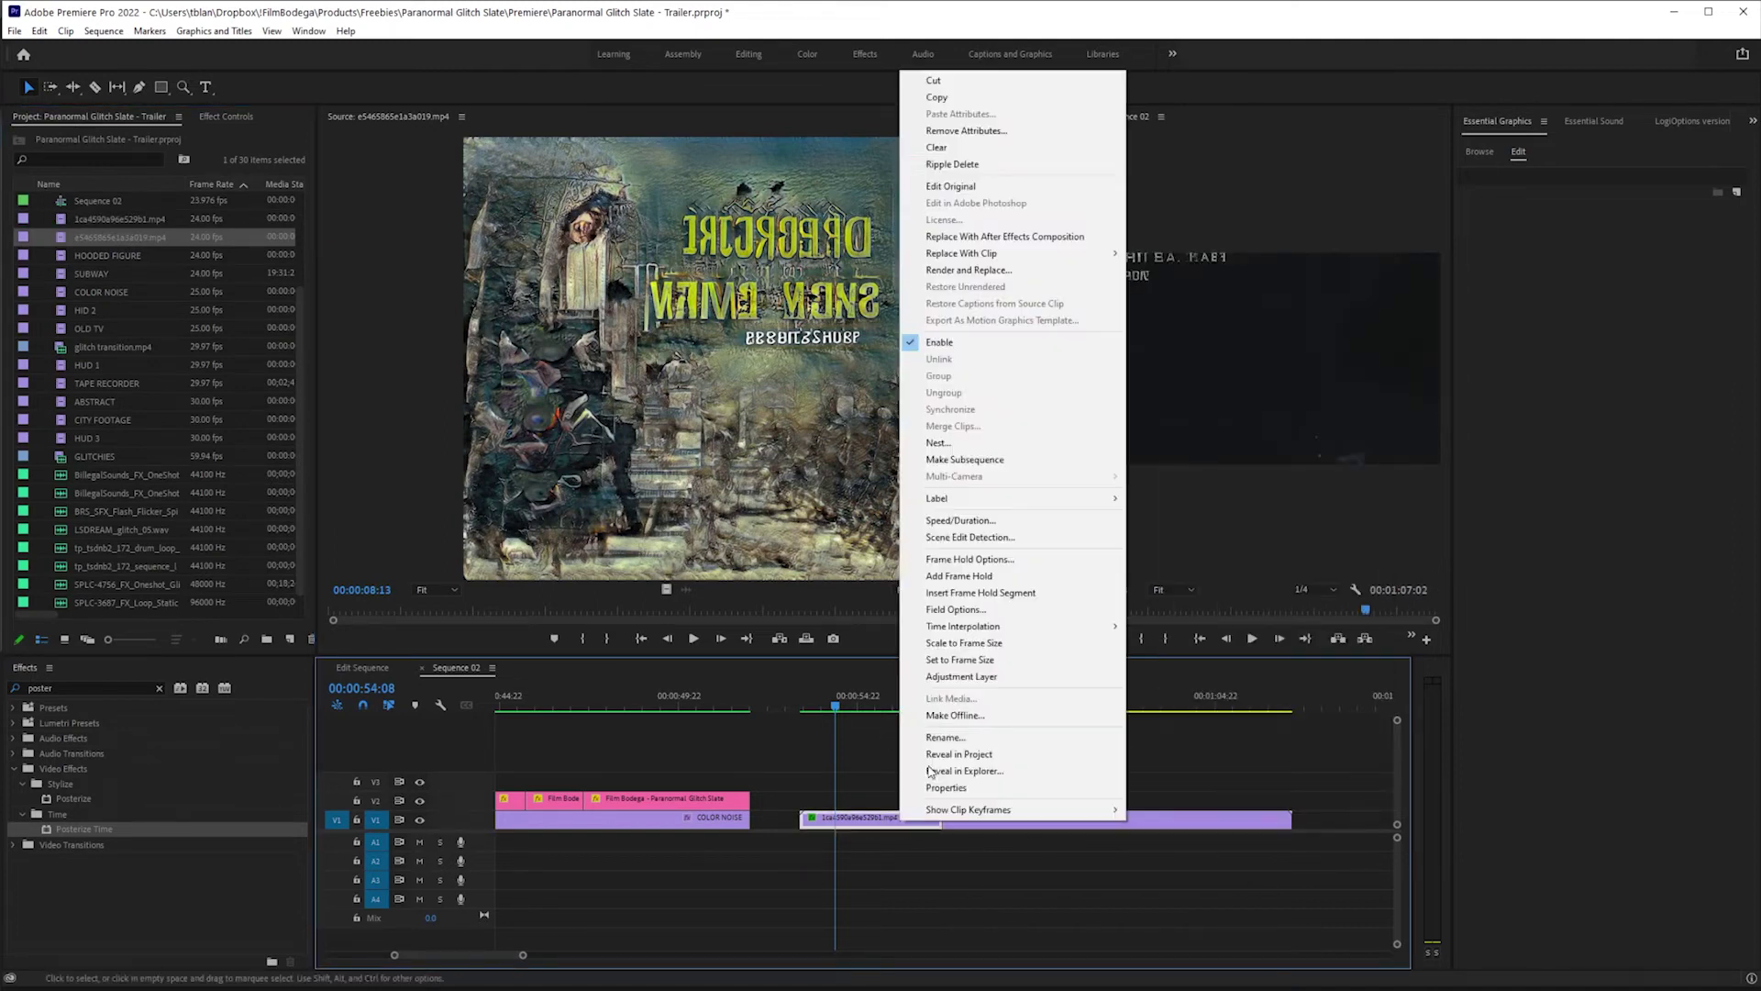
pyautogui.click(927, 89)
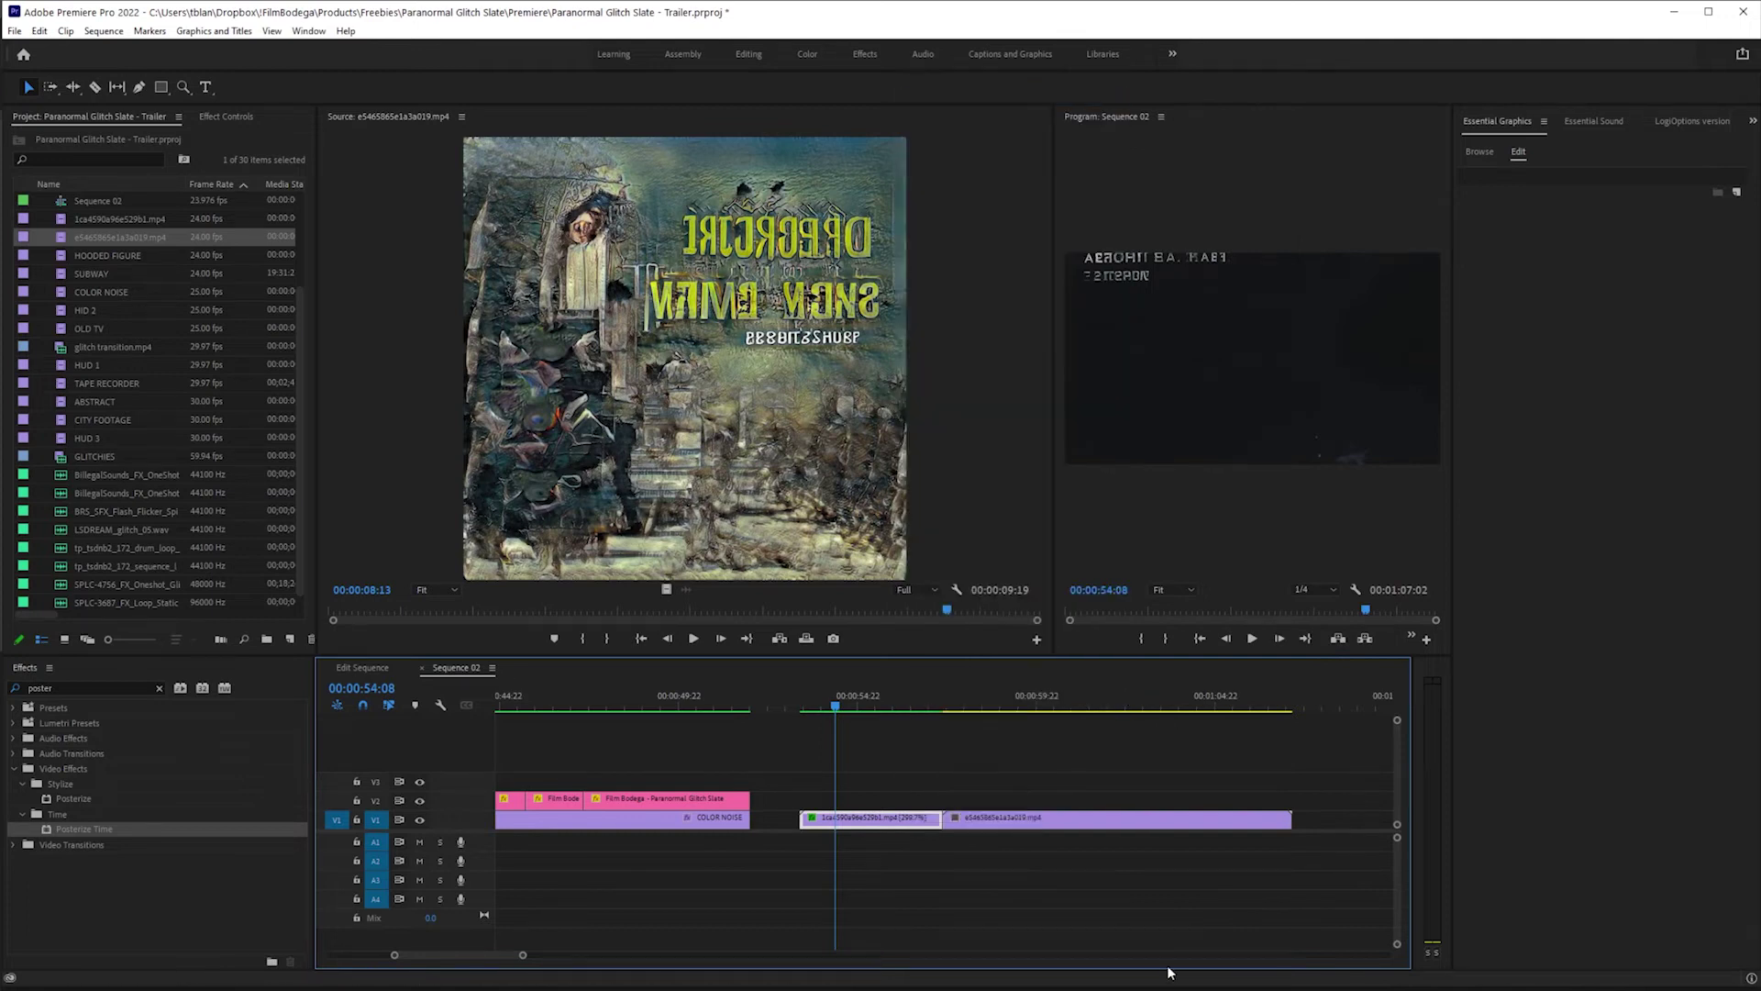
pyautogui.rightClick(1099, 812)
pyautogui.click(1157, 107)
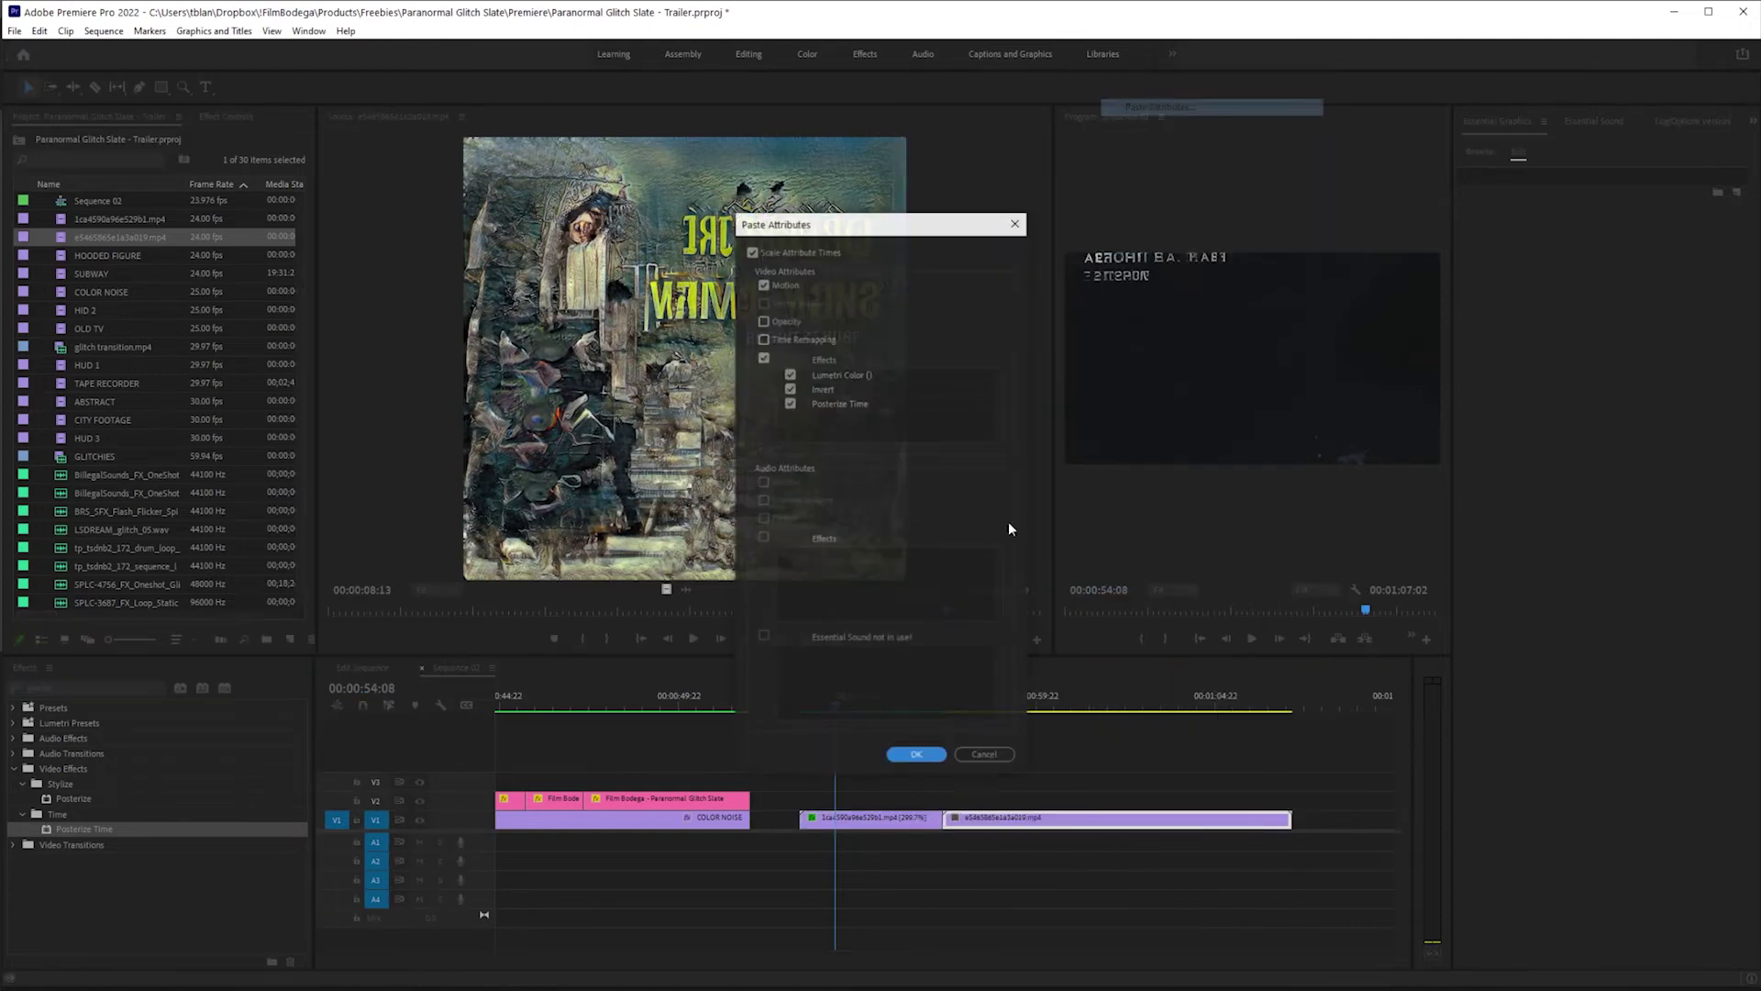
pyautogui.click(917, 756)
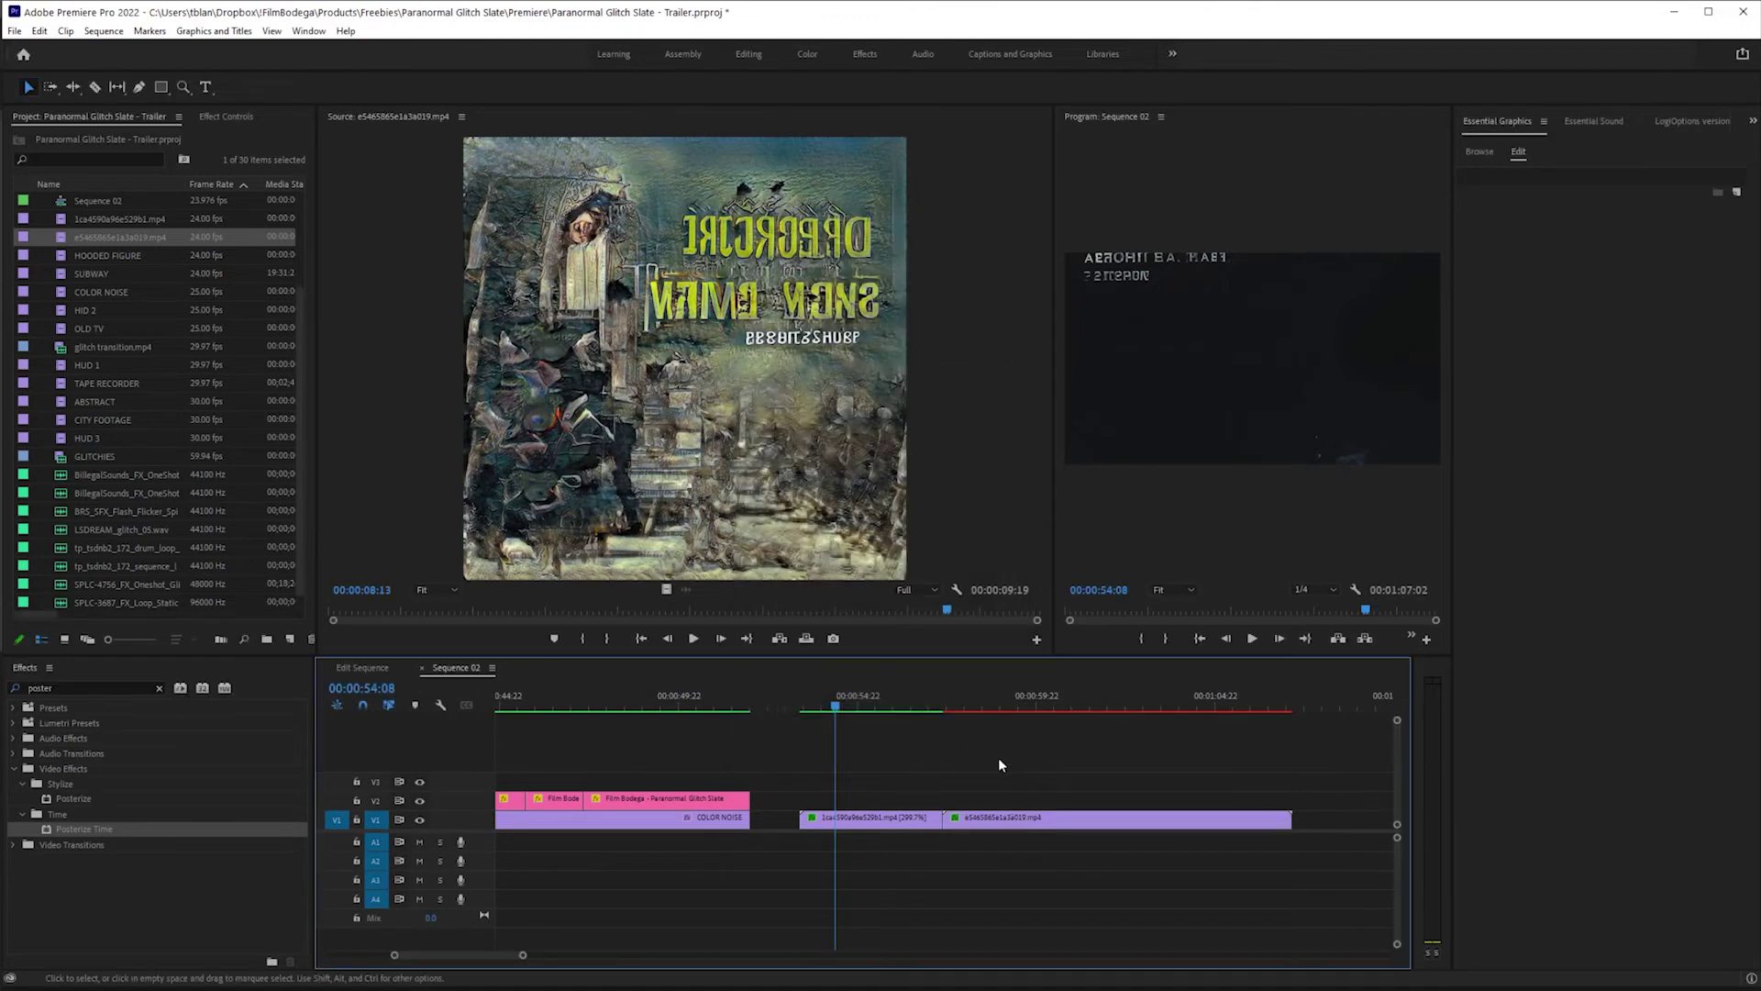
# Set the e5465865e1a3a019.mp4 clip's speed to 700%, checking around 00:00:58:02.
pyautogui.click(984, 697)
pyautogui.moveTo(984, 704); pyautogui.dragTo(972, 707)
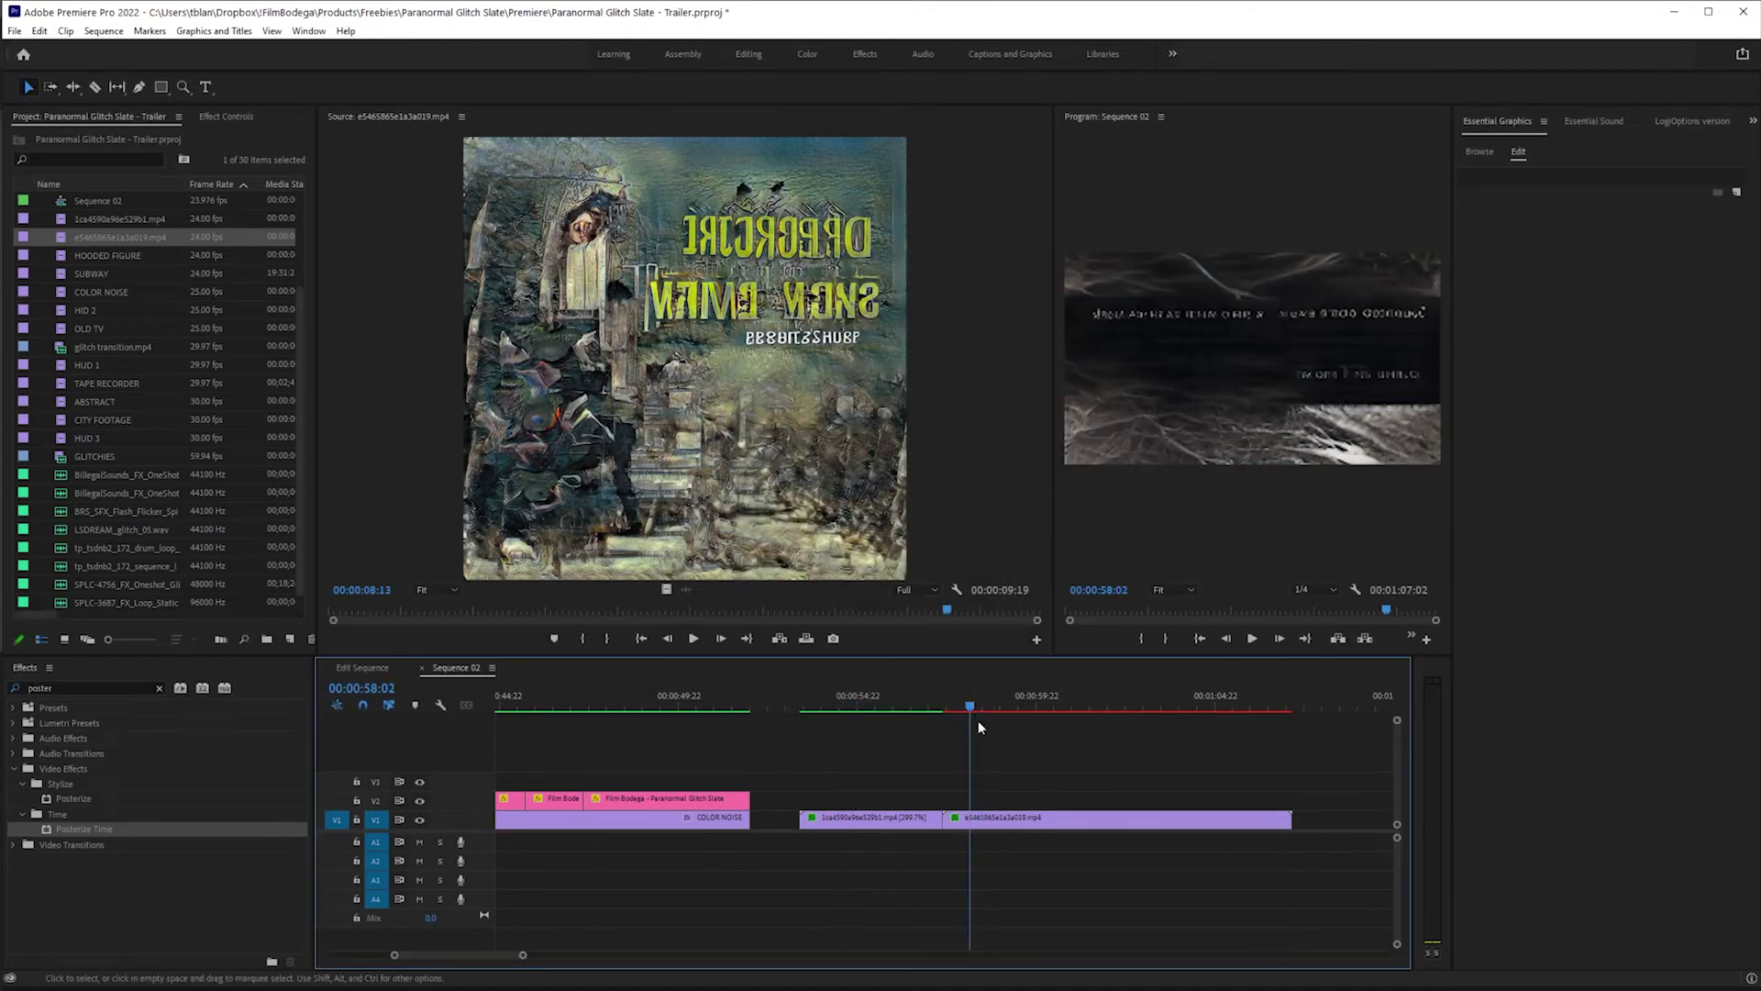
pyautogui.click(1121, 820)
pyautogui.rightClick(1123, 821)
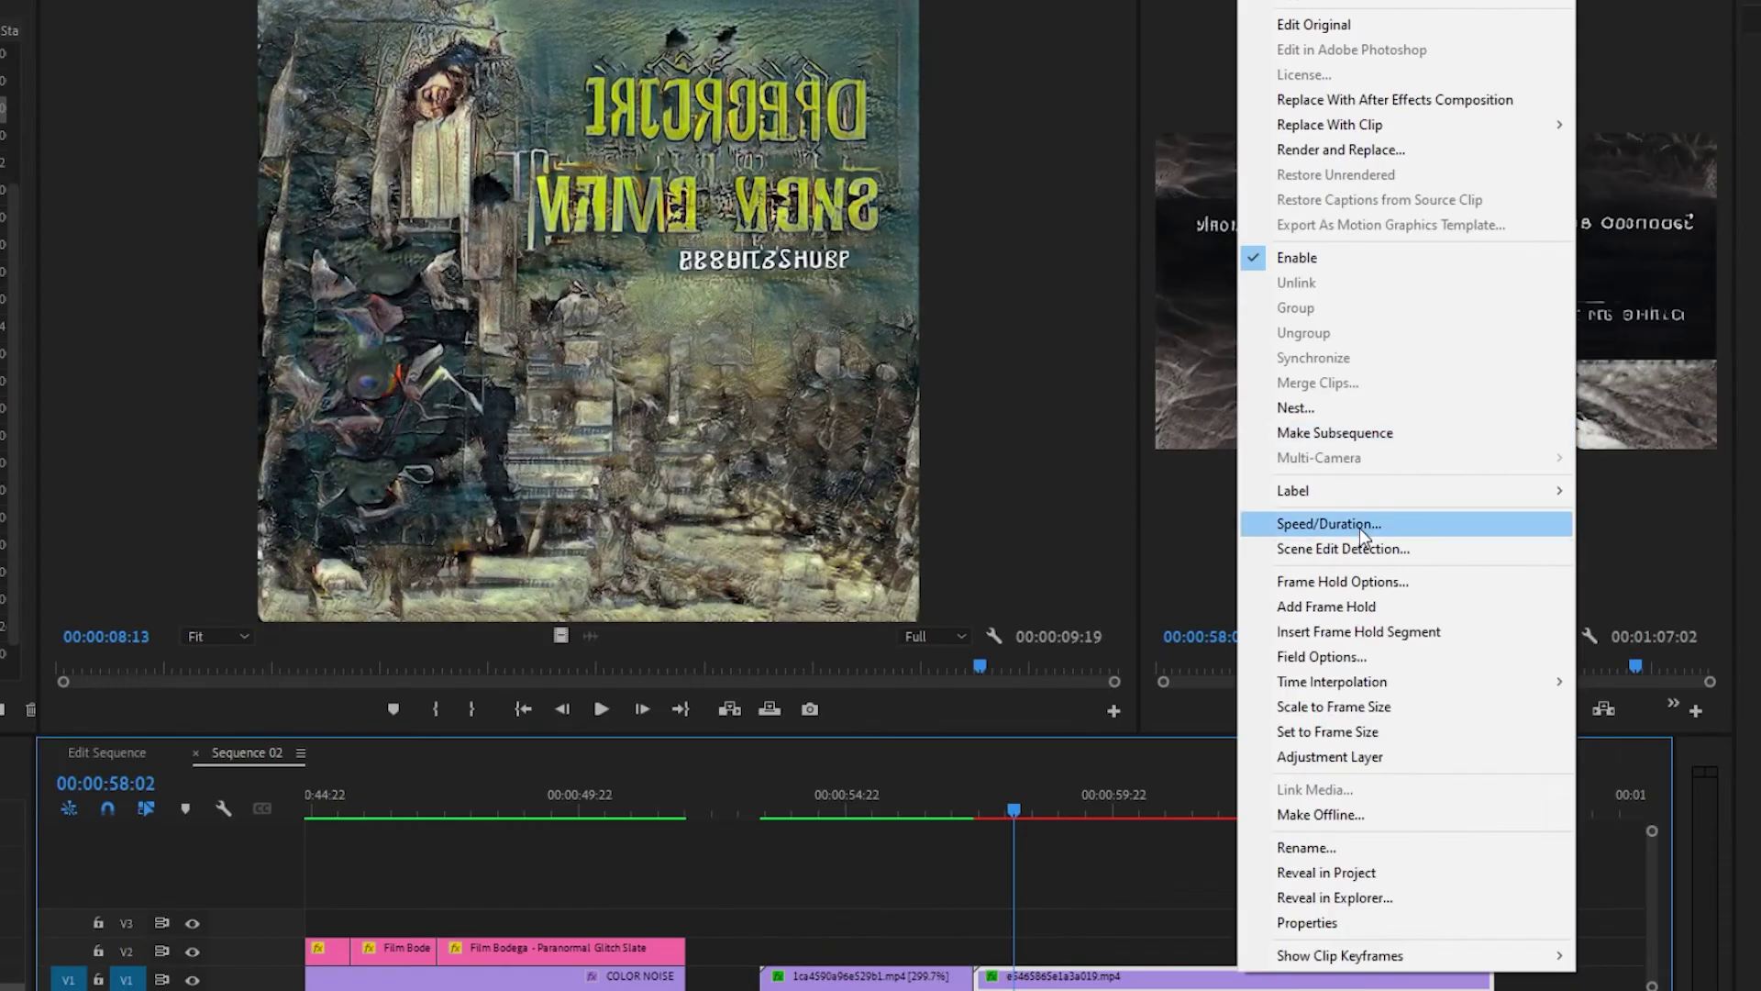
pyautogui.click(1360, 525)
pyautogui.write('700')
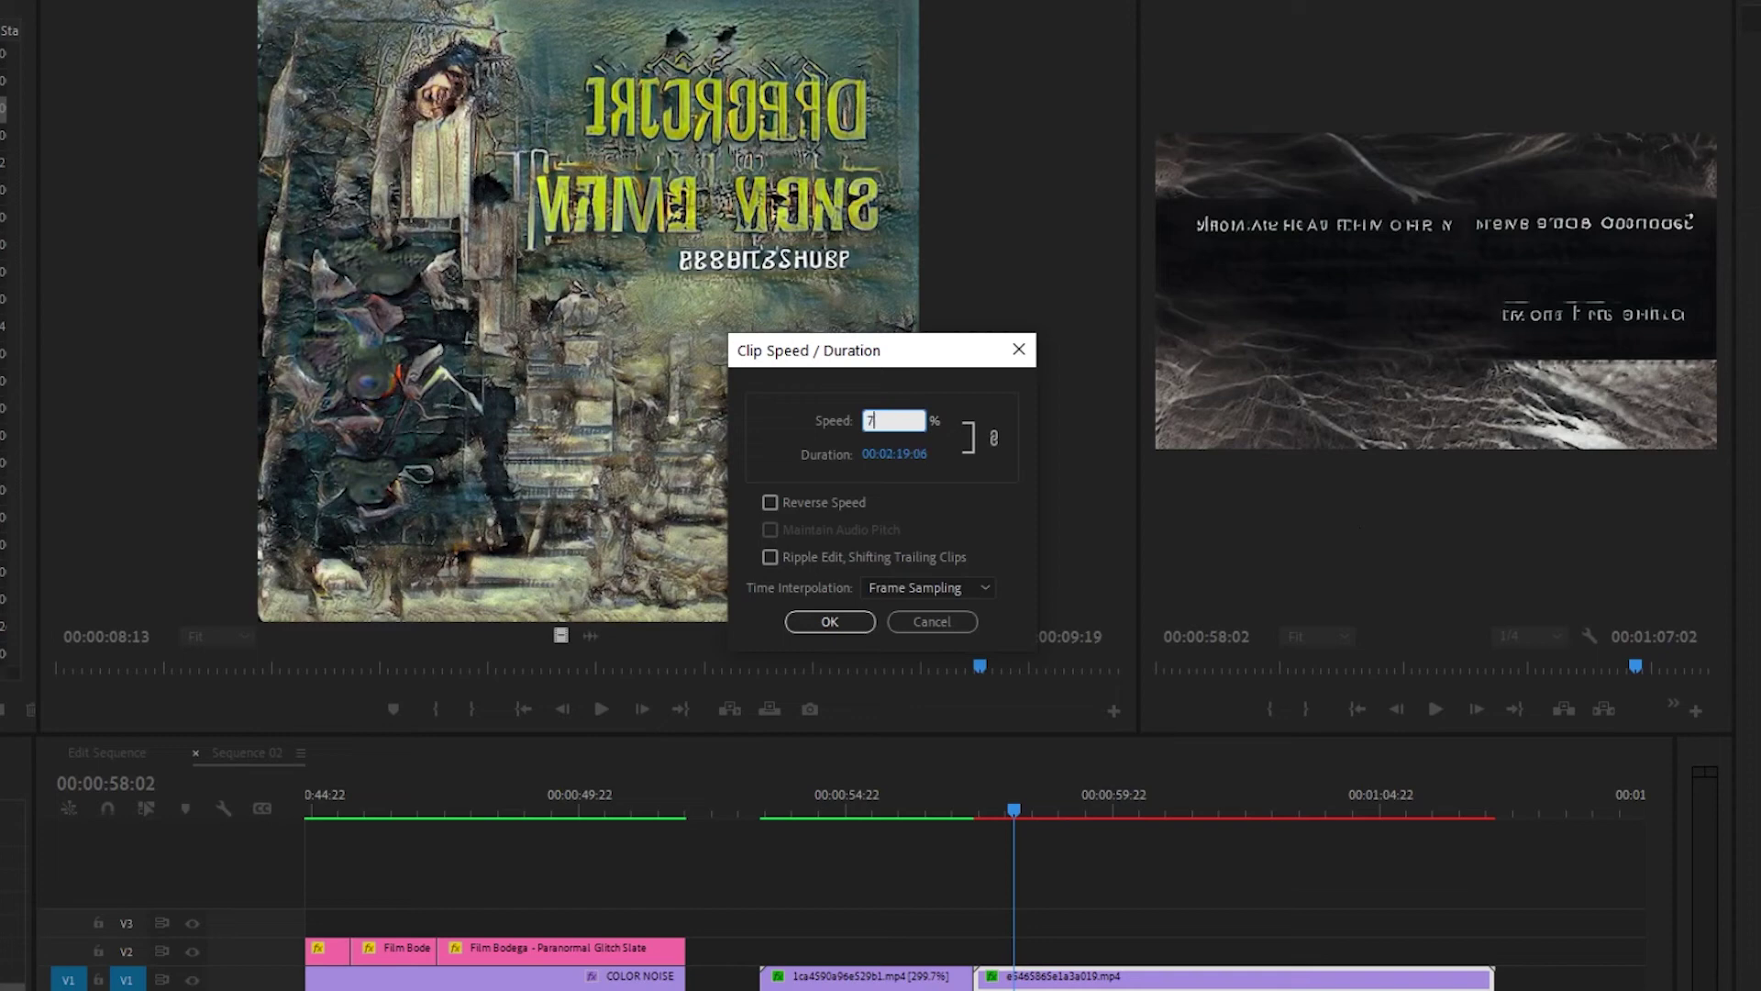
pyautogui.press('Return')
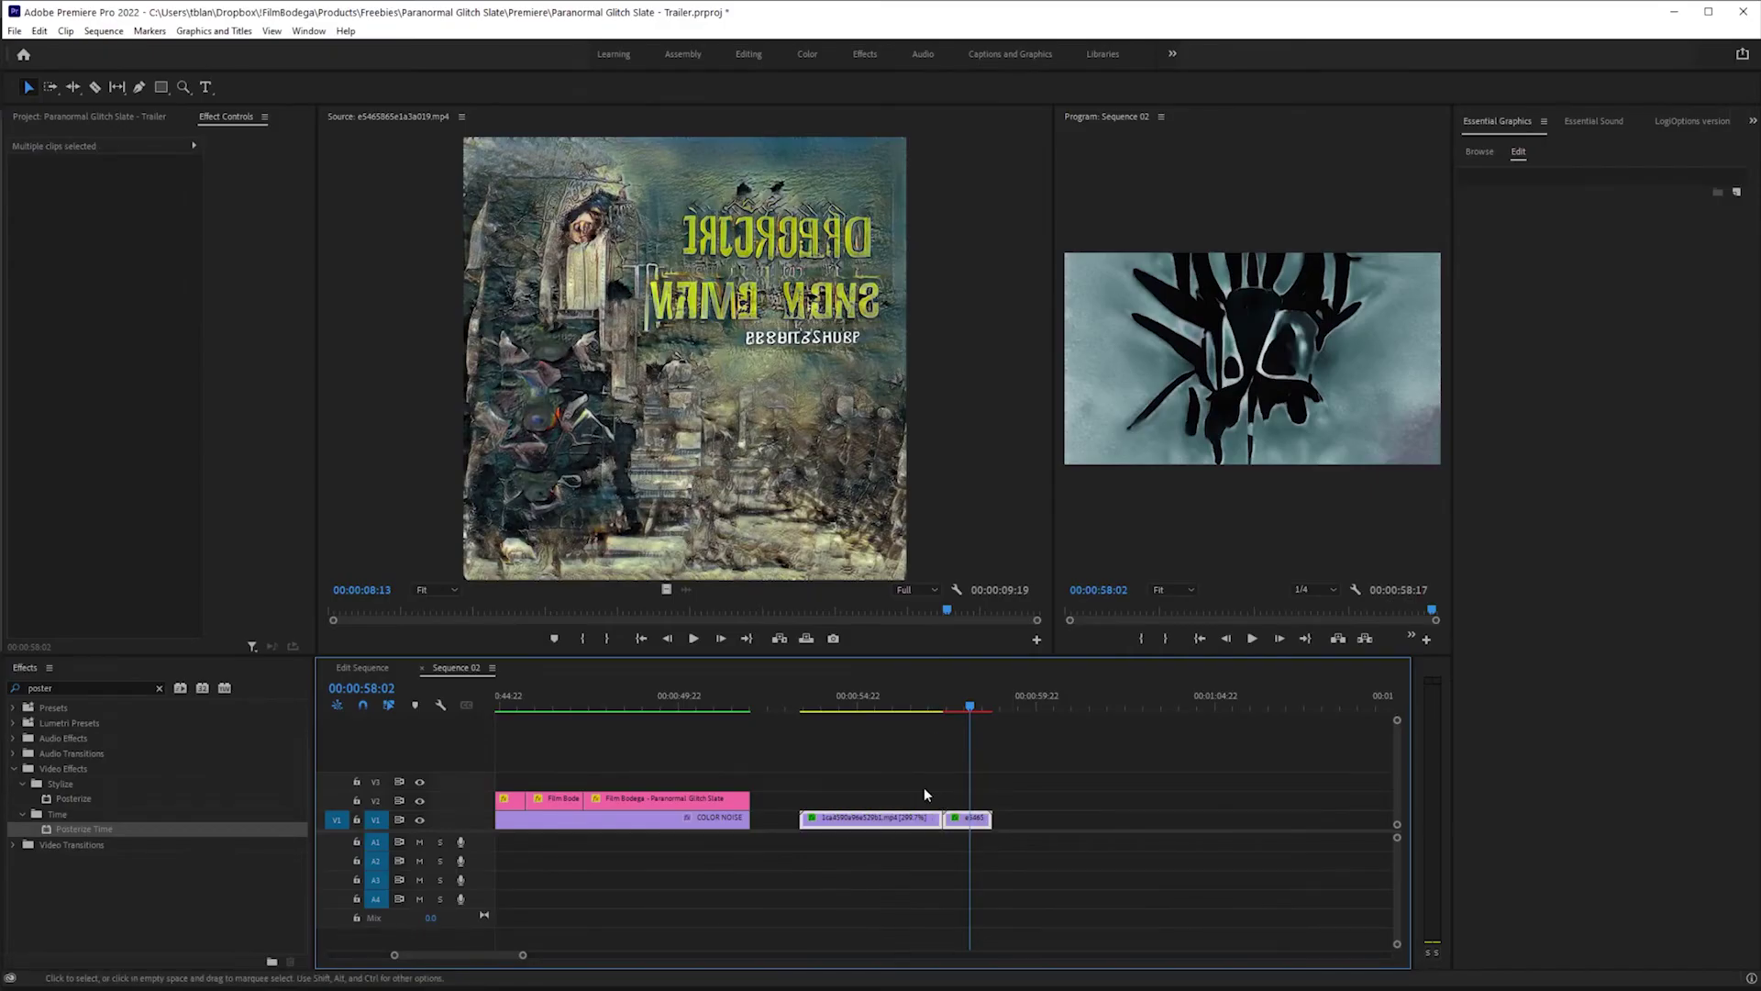
# Nest the two AI-art clips as Nested Sequence 03 and place the Film Bodega slate above on V2.
pyautogui.rightClick(983, 822)
pyautogui.click(1027, 460)
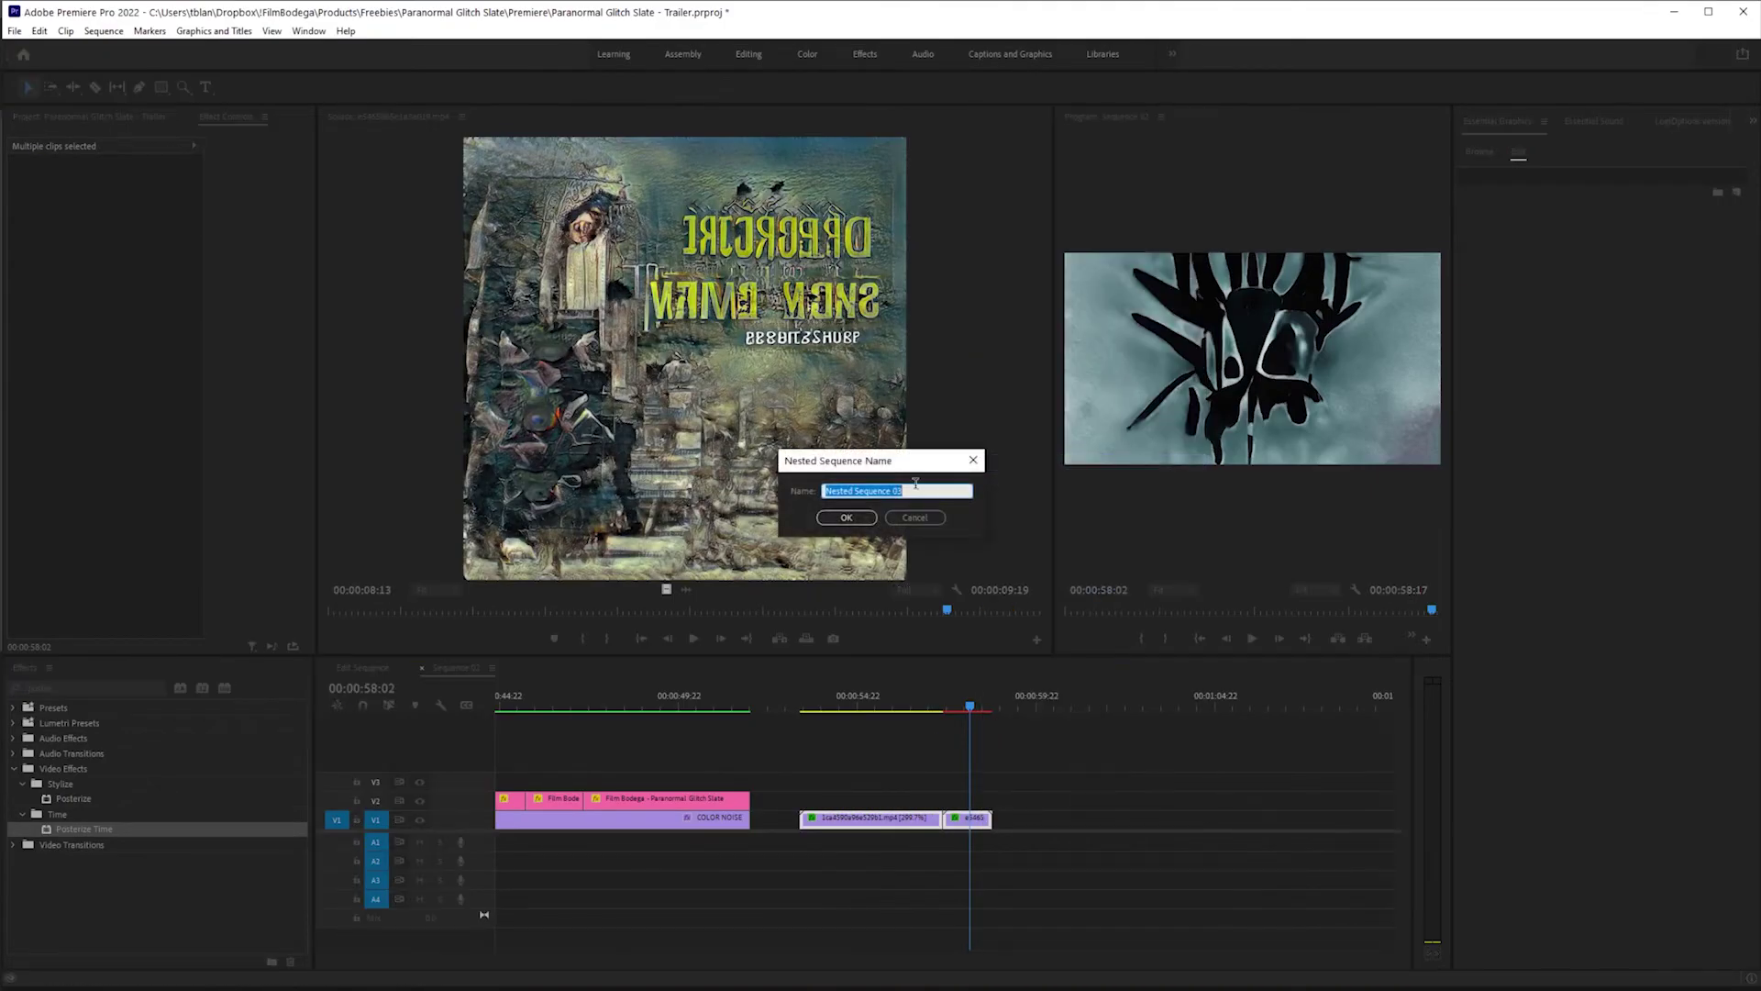
pyautogui.press('Return')
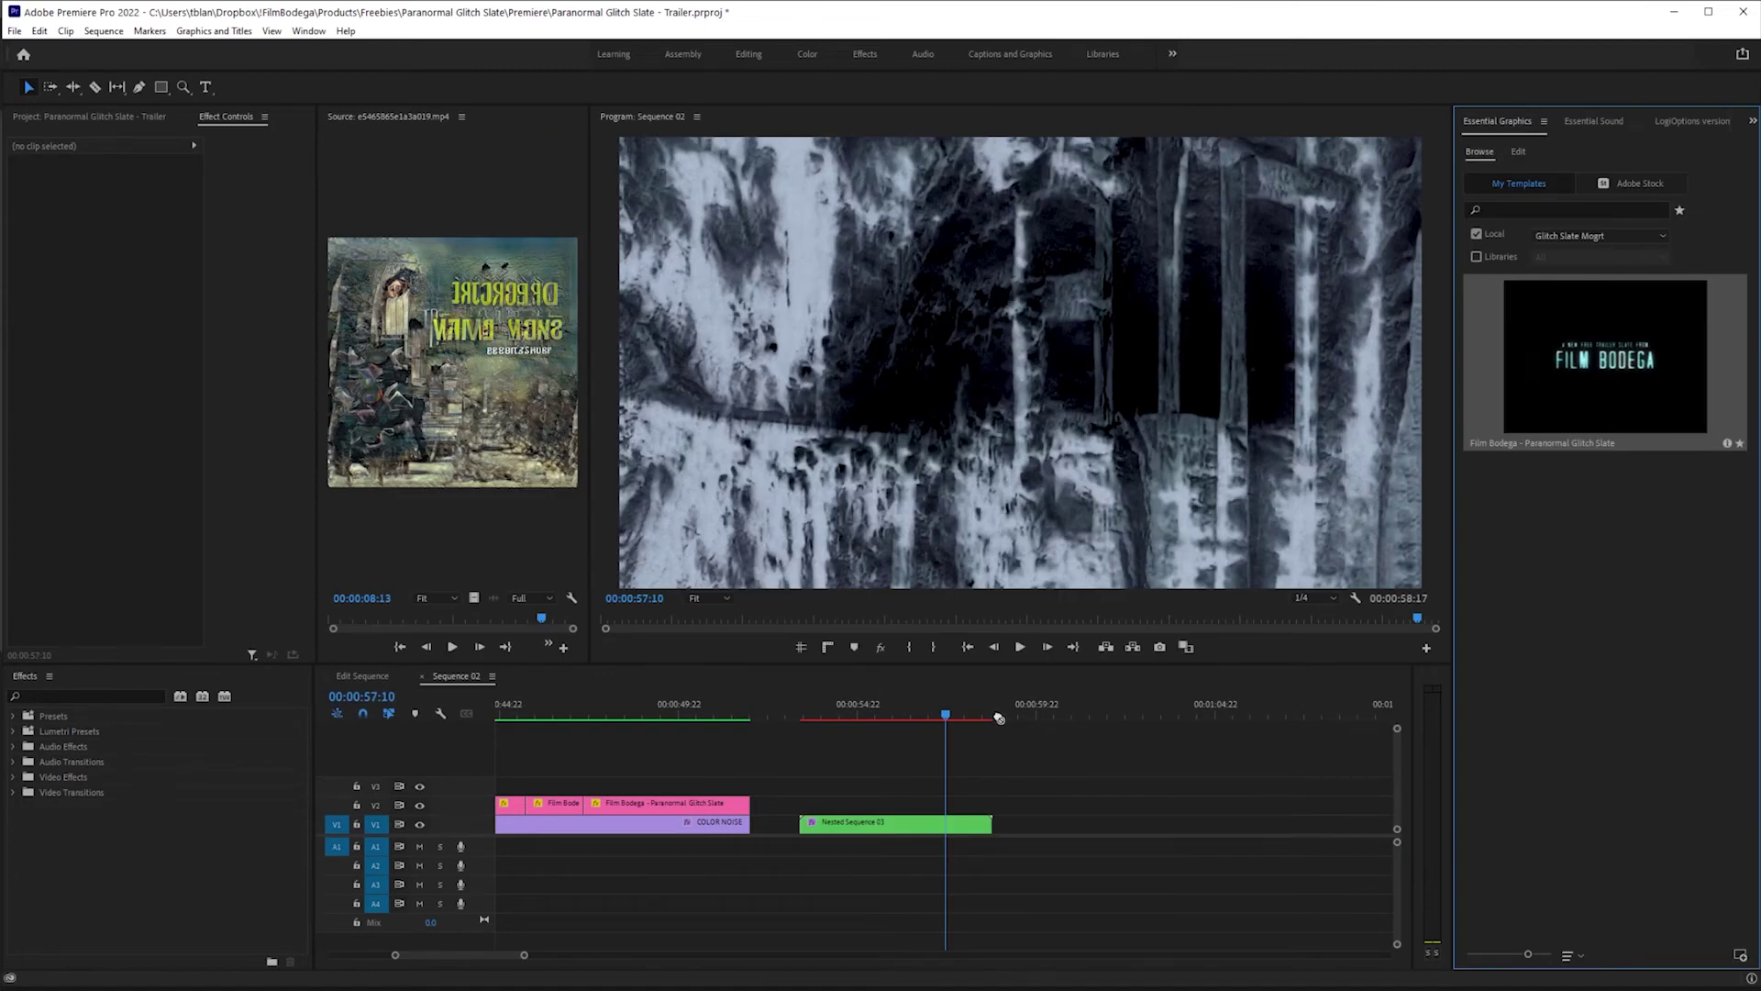
pyautogui.moveTo(999, 718); pyautogui.dragTo(1182, 794)
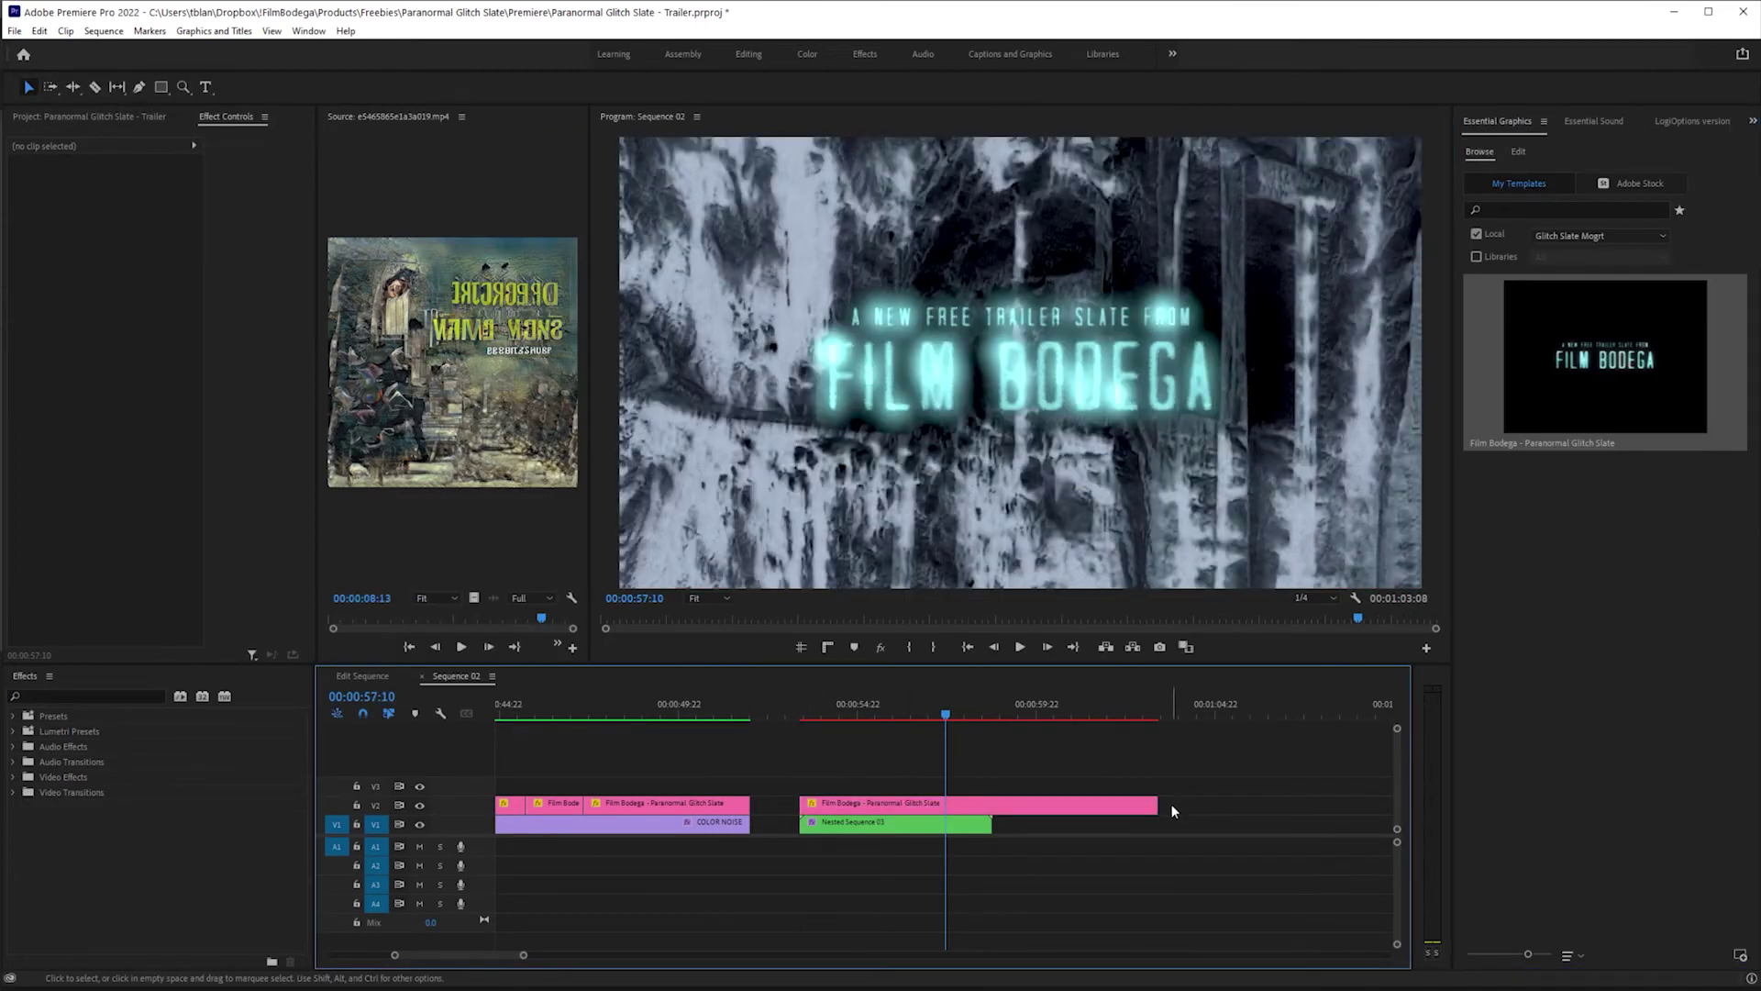
# Check the title's blend mode and pull the curve highlights down to darken the background.
pyautogui.click(1049, 804)
pyautogui.click(144, 372)
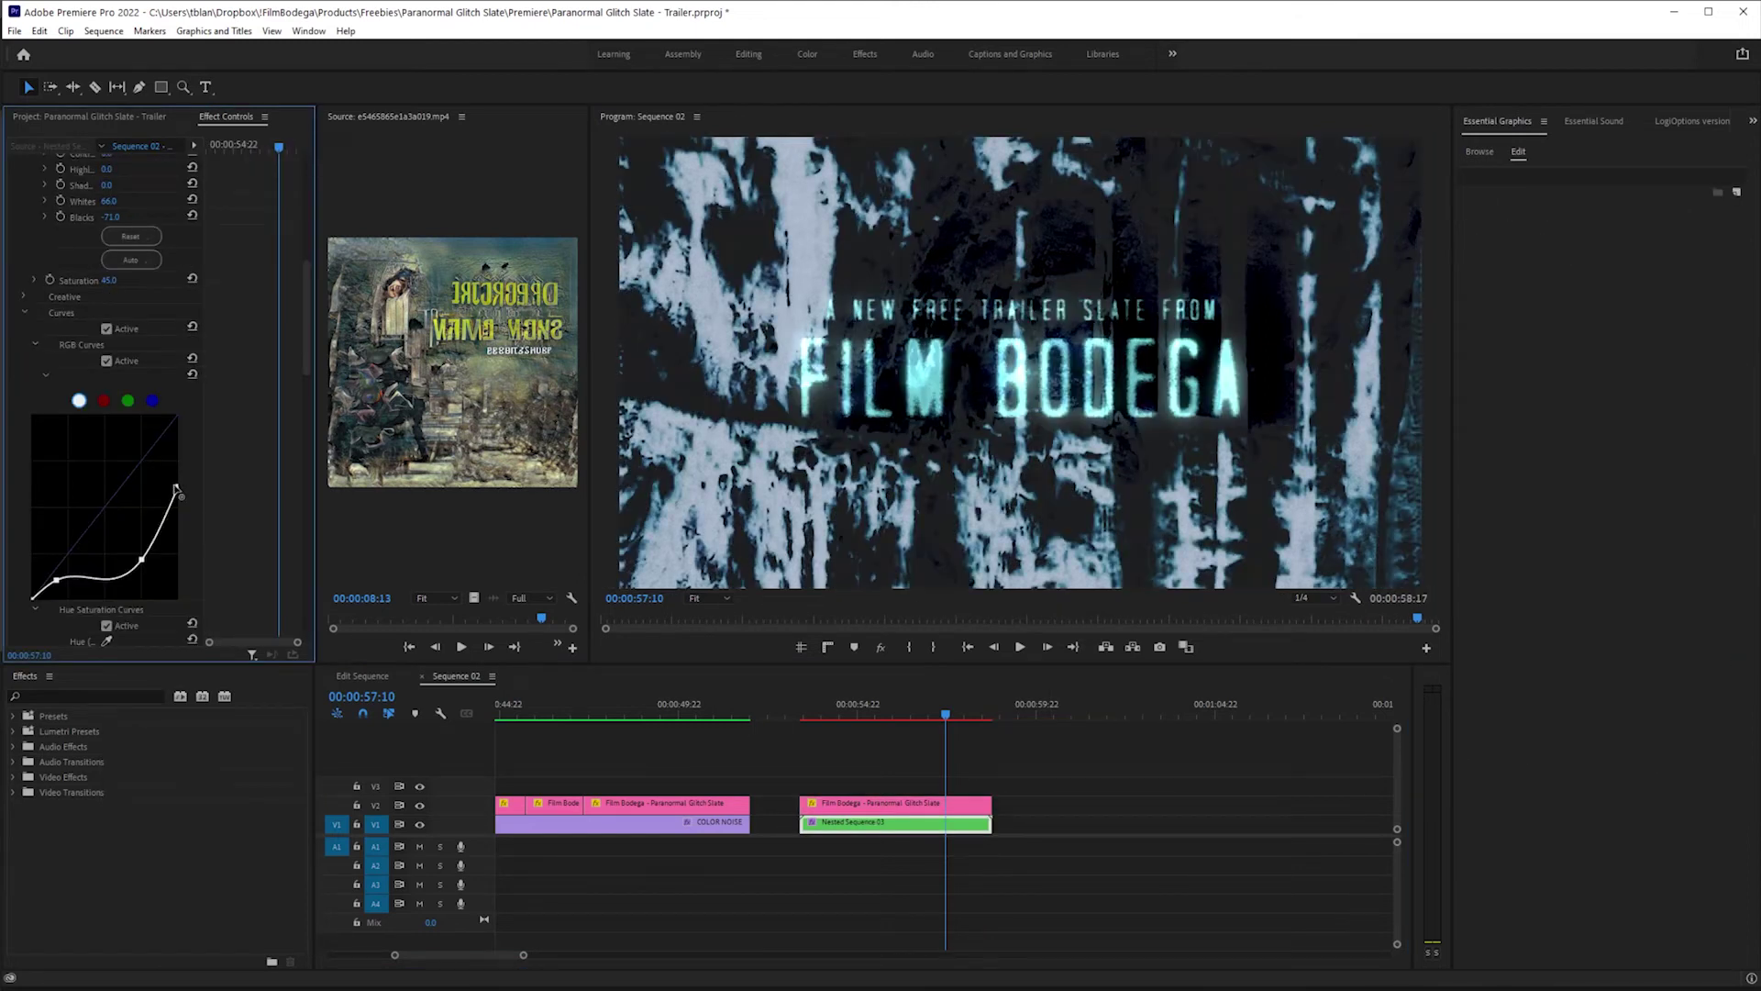
pyautogui.moveTo(176, 487); pyautogui.dragTo(117, 558)
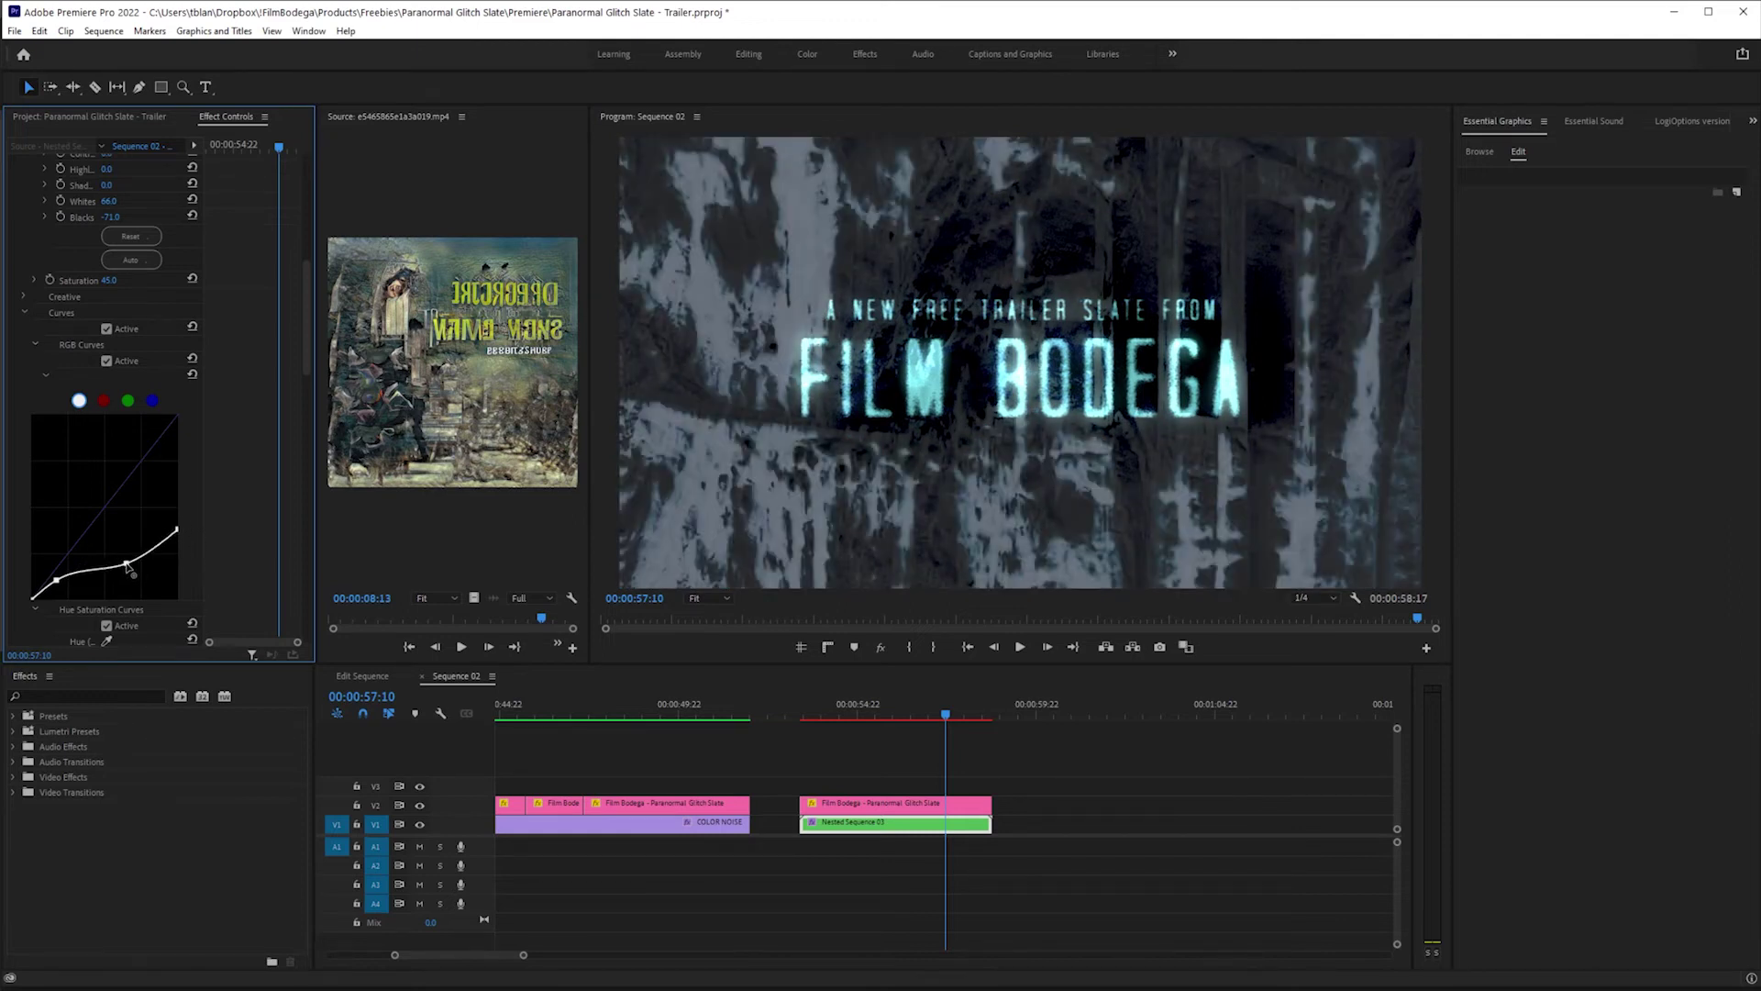
pyautogui.hotkey('shift', '1')
# Copy the Adjustment Layer from Edit Sequence and paste it onto V3 in Sequence 02.
pyautogui.click(362, 678)
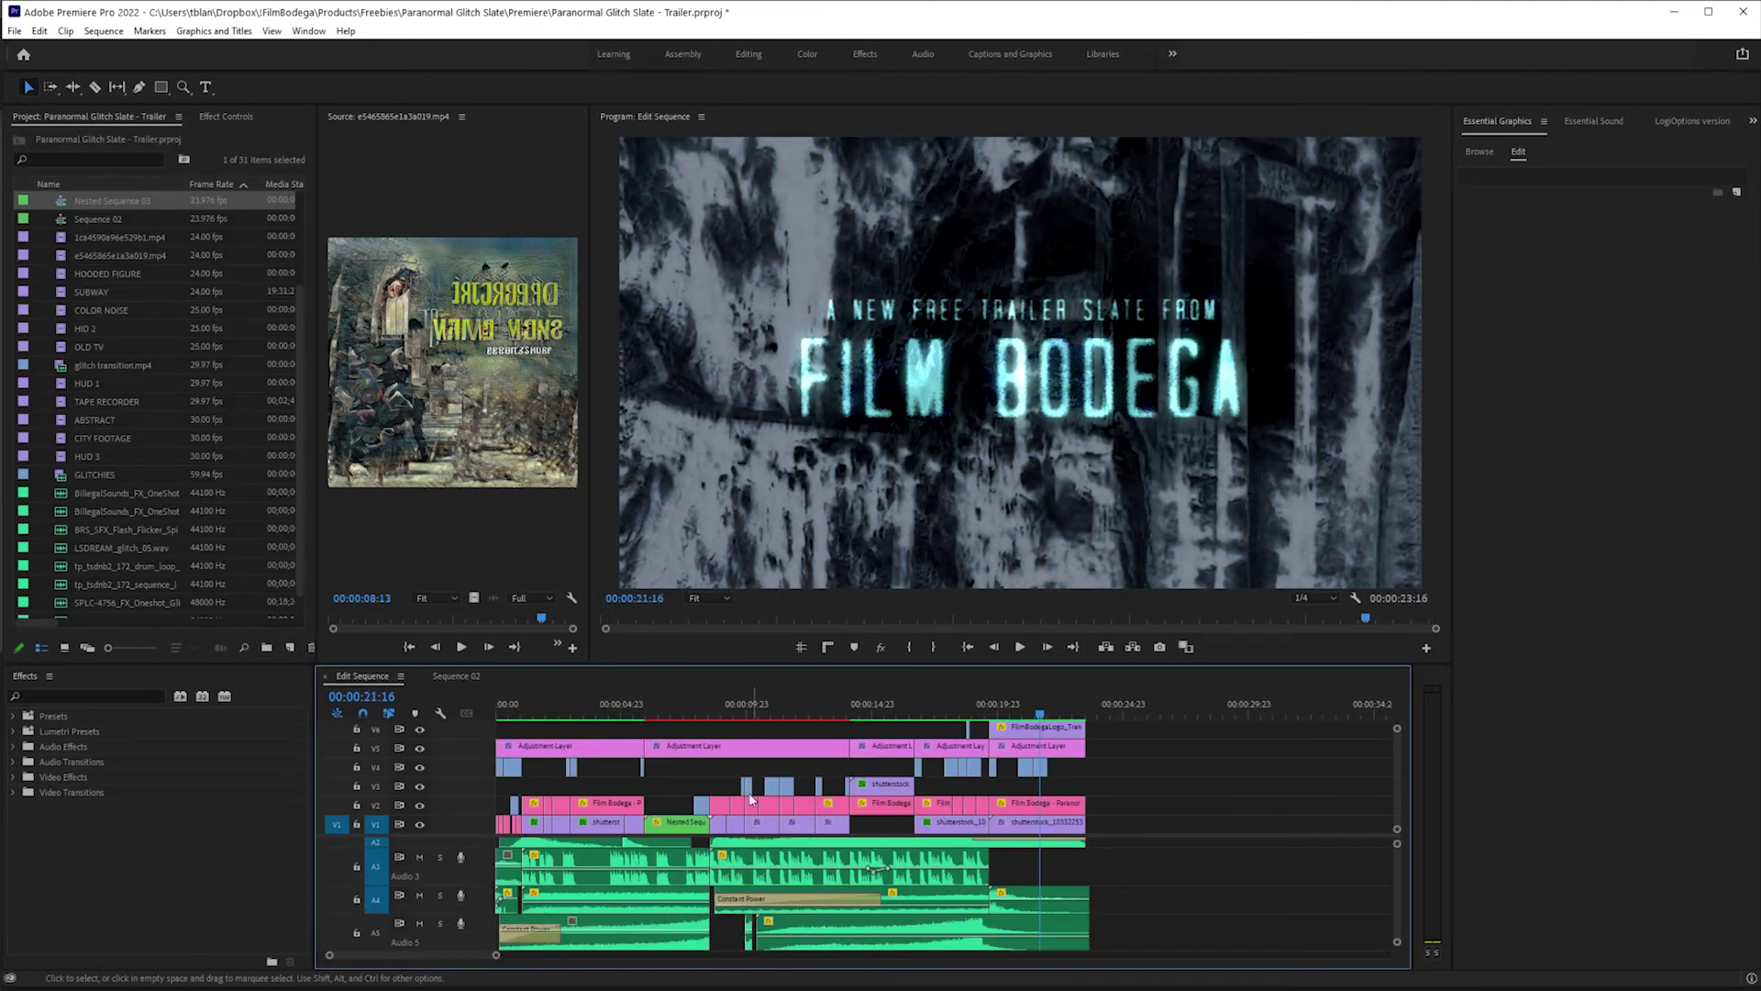
pyautogui.click(892, 704)
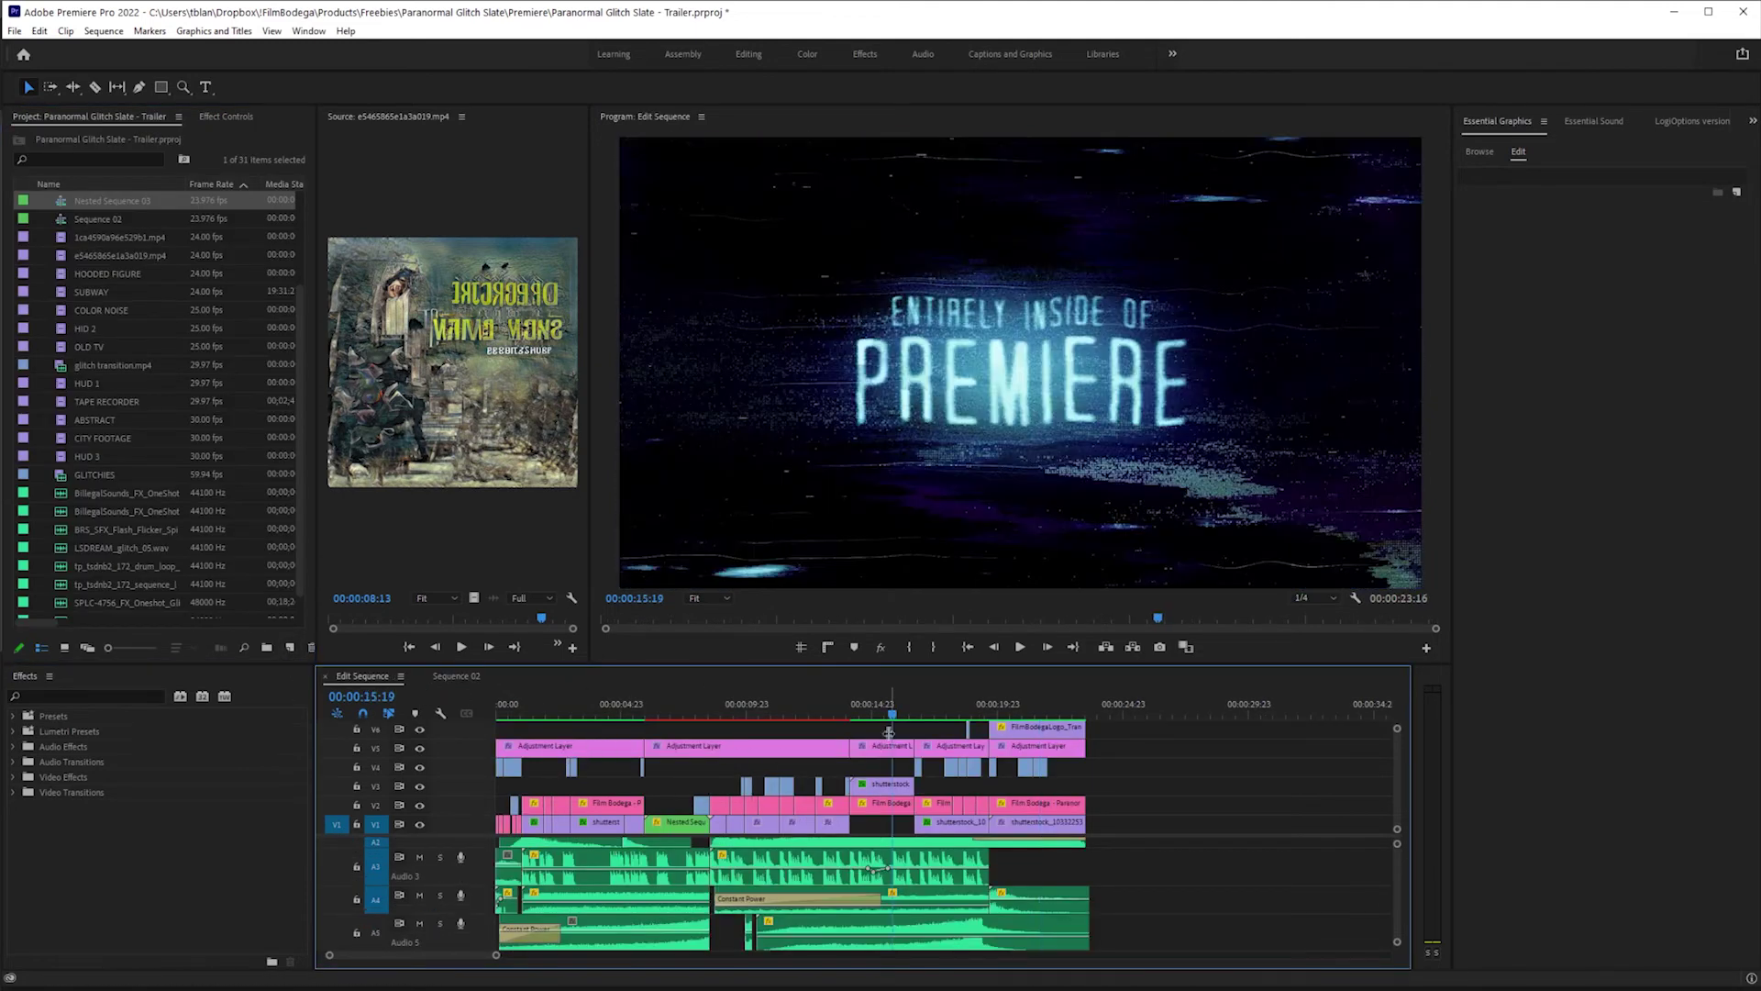
pyautogui.click(891, 747)
pyautogui.click(456, 677)
pyautogui.click(1010, 750)
pyautogui.click(1106, 713)
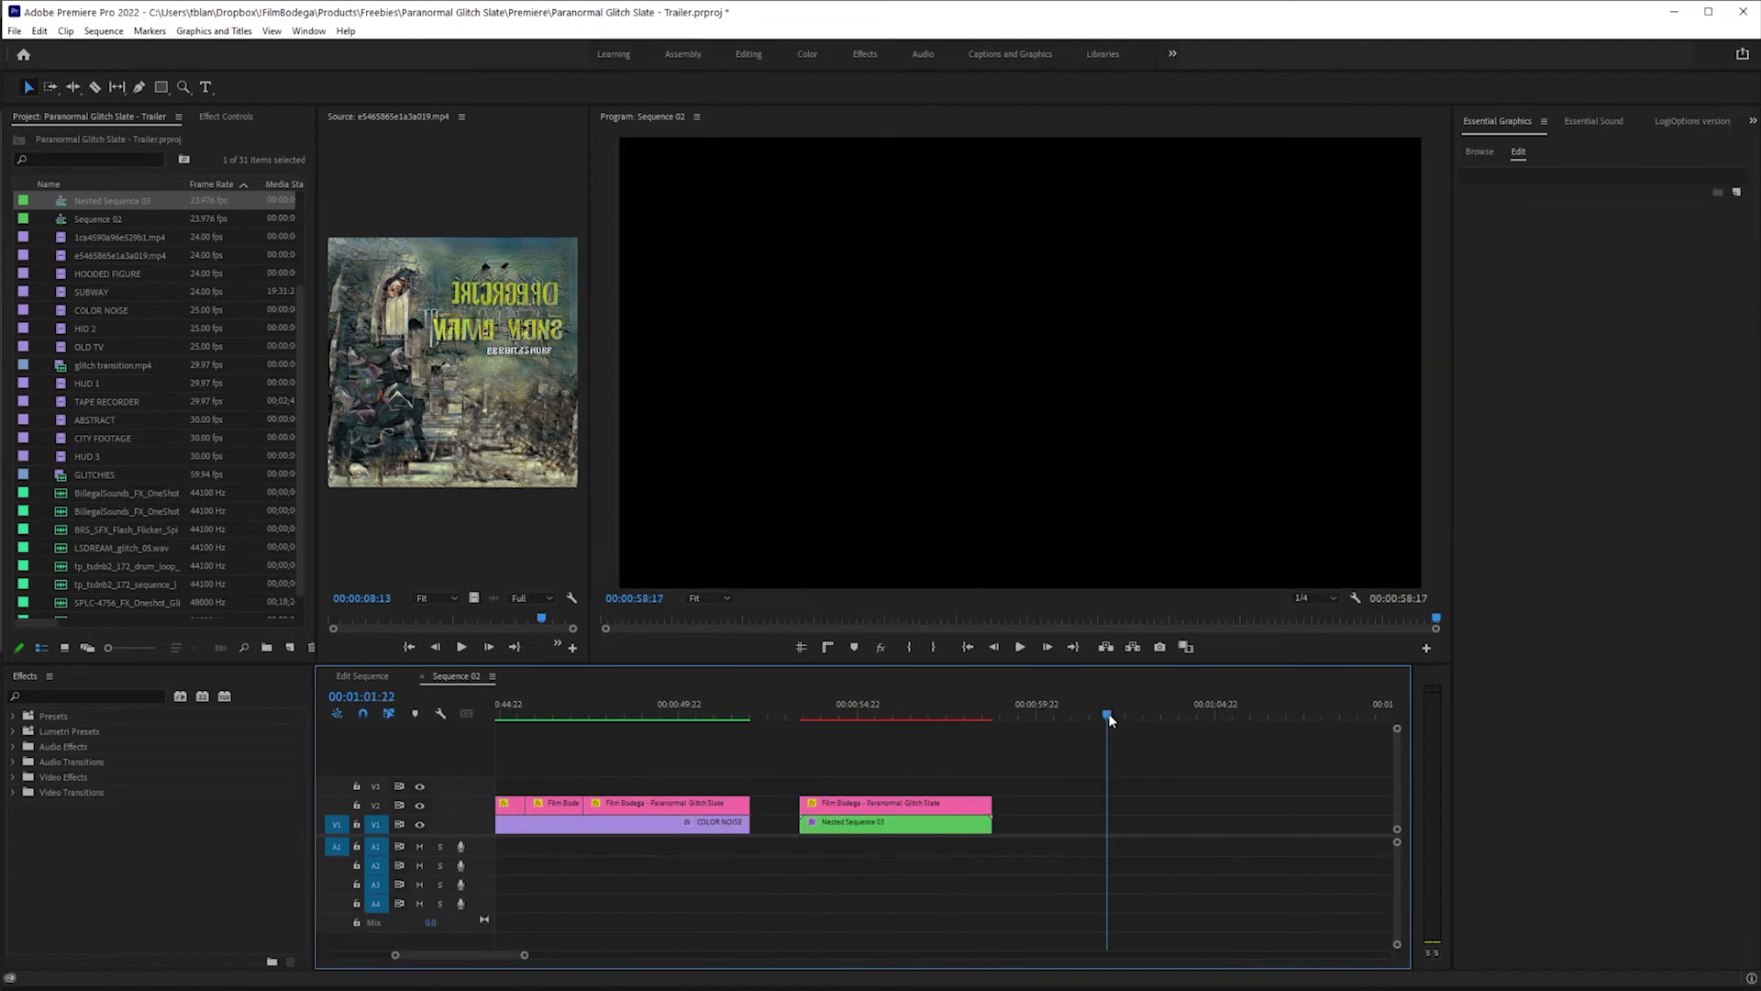
pyautogui.hotkey('ctrl', 'v')
pyautogui.moveTo(1127, 829); pyautogui.dragTo(991, 784)
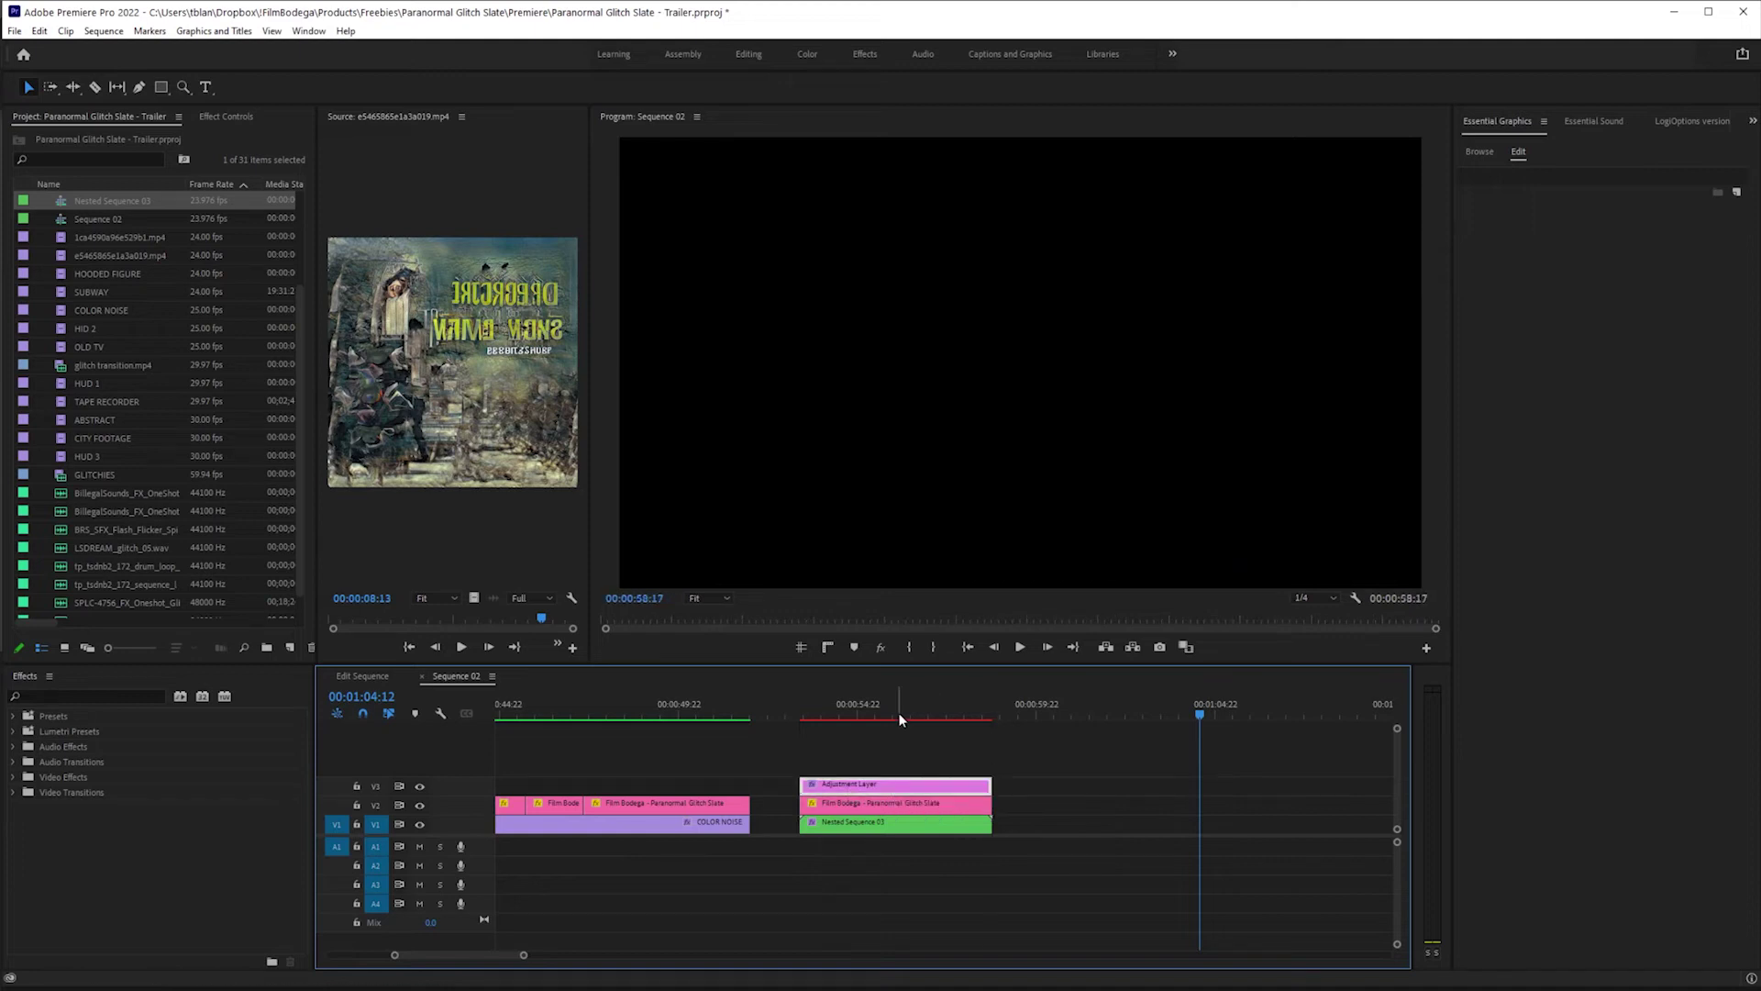
# Delete the FilmConvert Nitrate effect from the pasted adjustment layer.
pyautogui.click(898, 715)
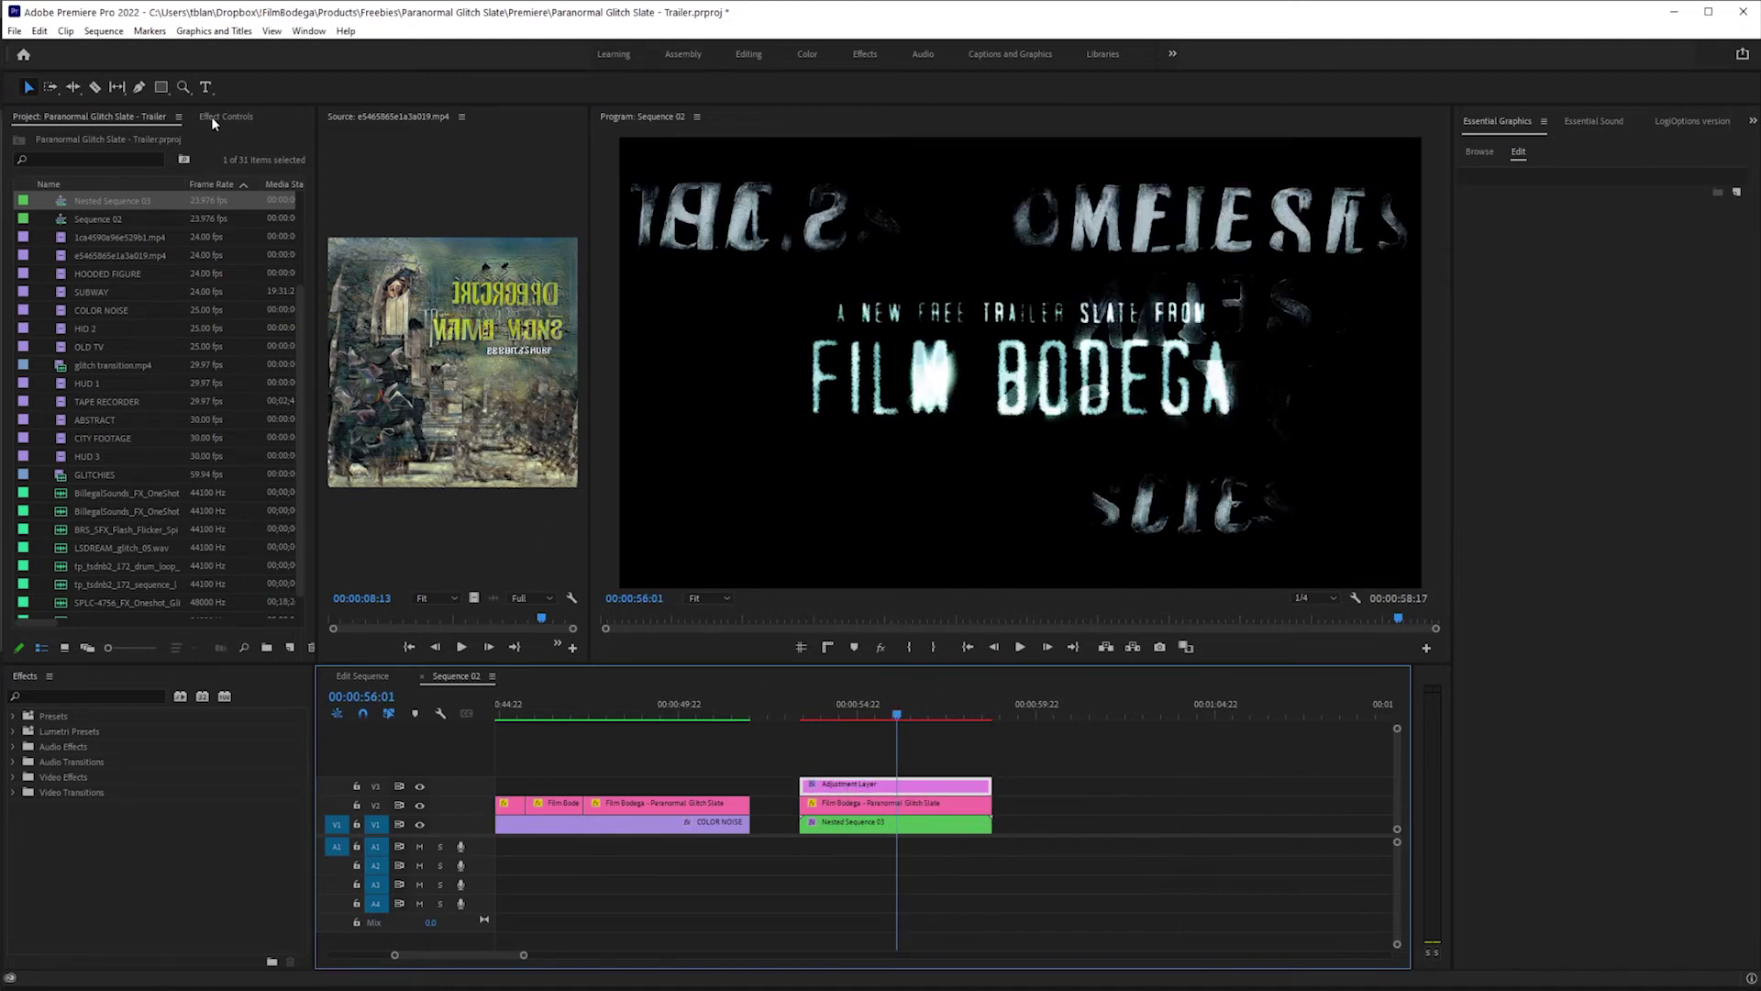
pyautogui.click(213, 118)
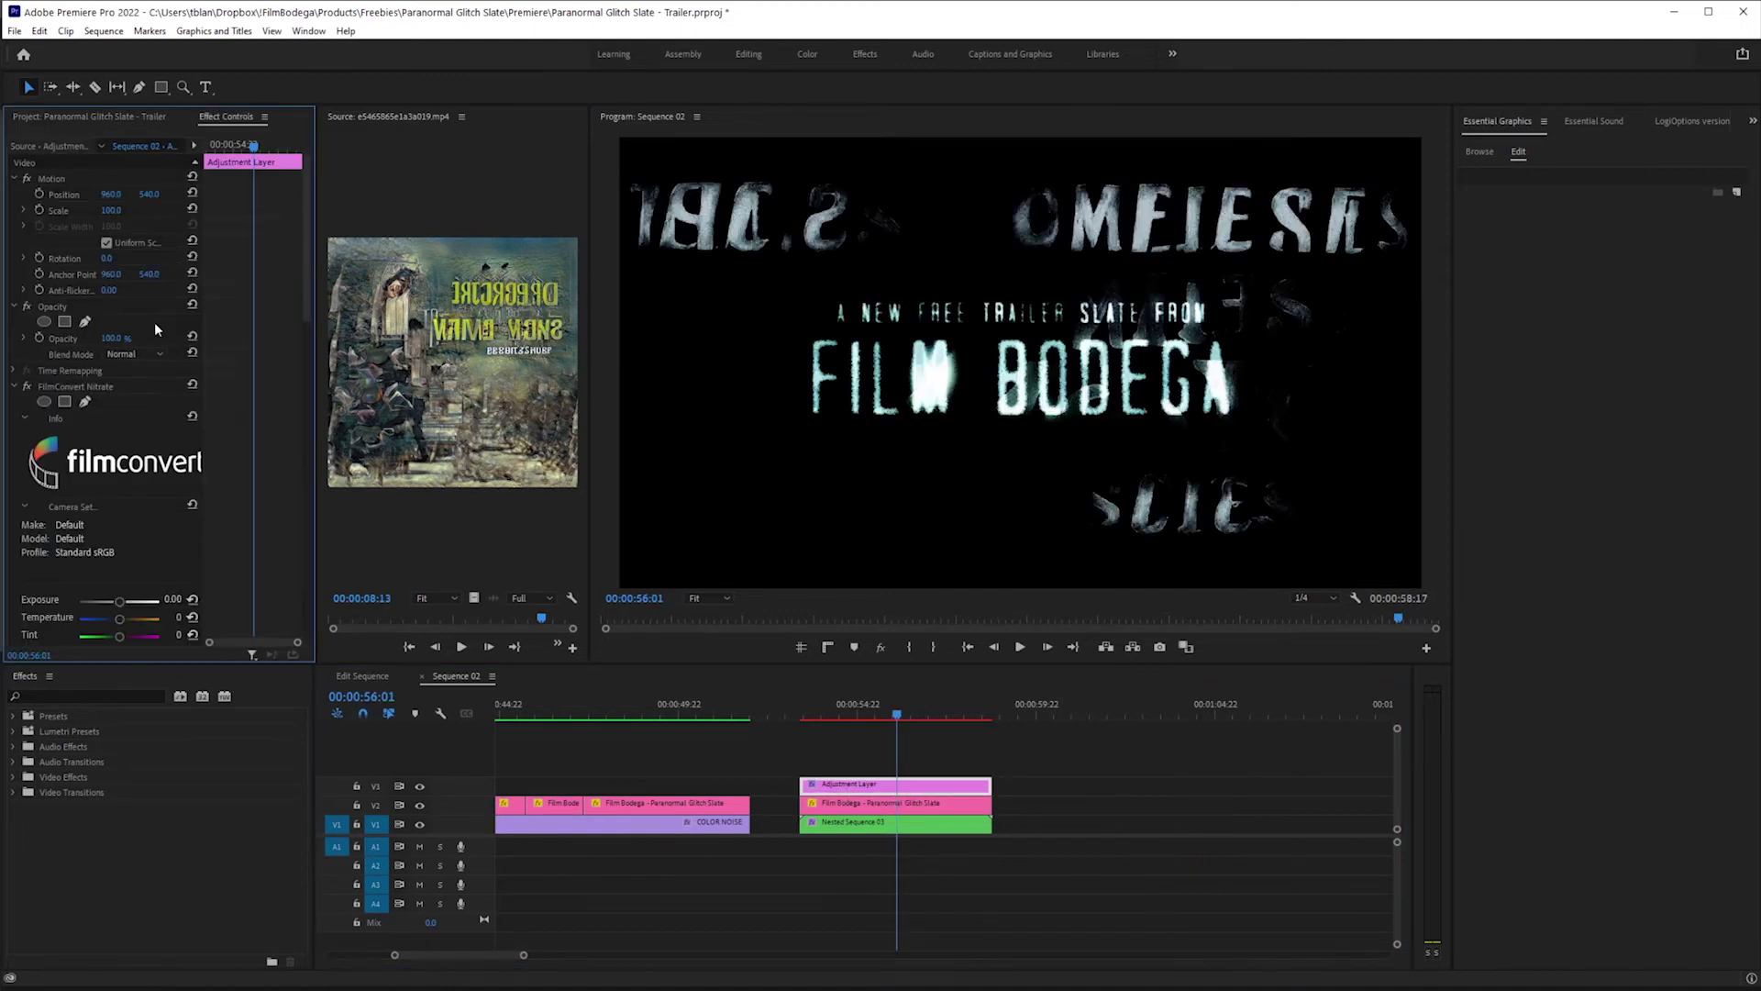
pyautogui.click(53, 385)
pyautogui.press('Delete')
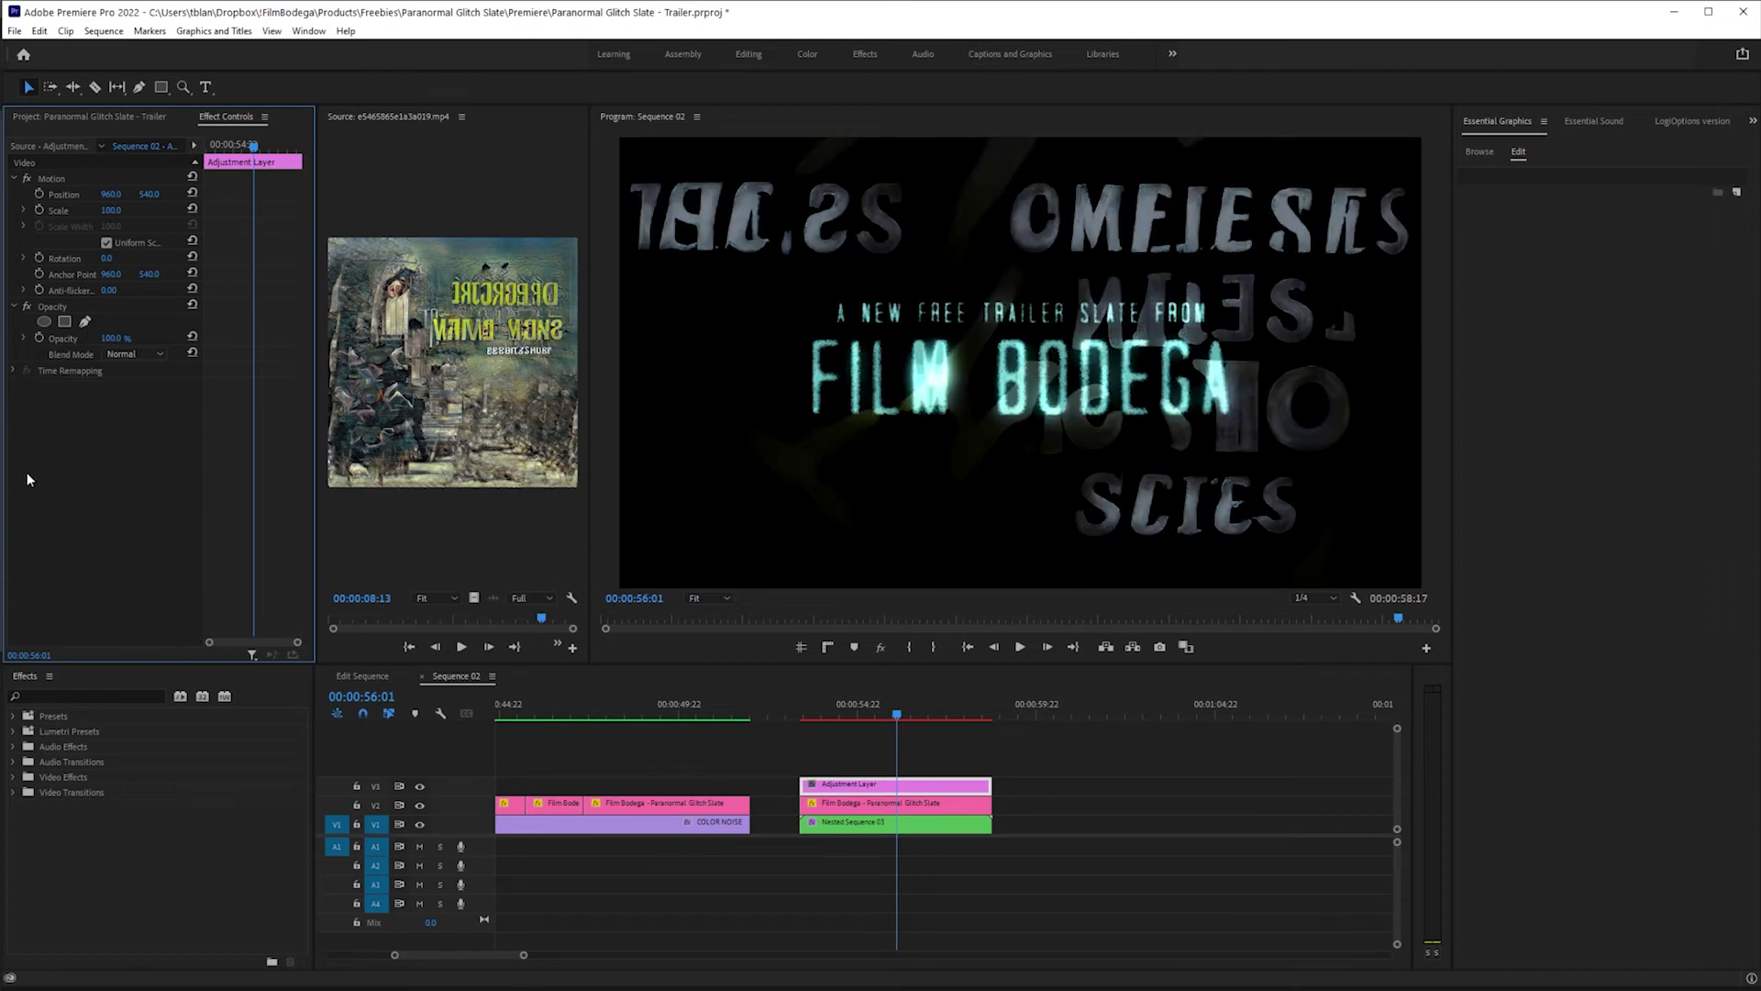
# Add the Noise effect to the adjustment layer with Amount about 16%.
pyautogui.click(90, 697)
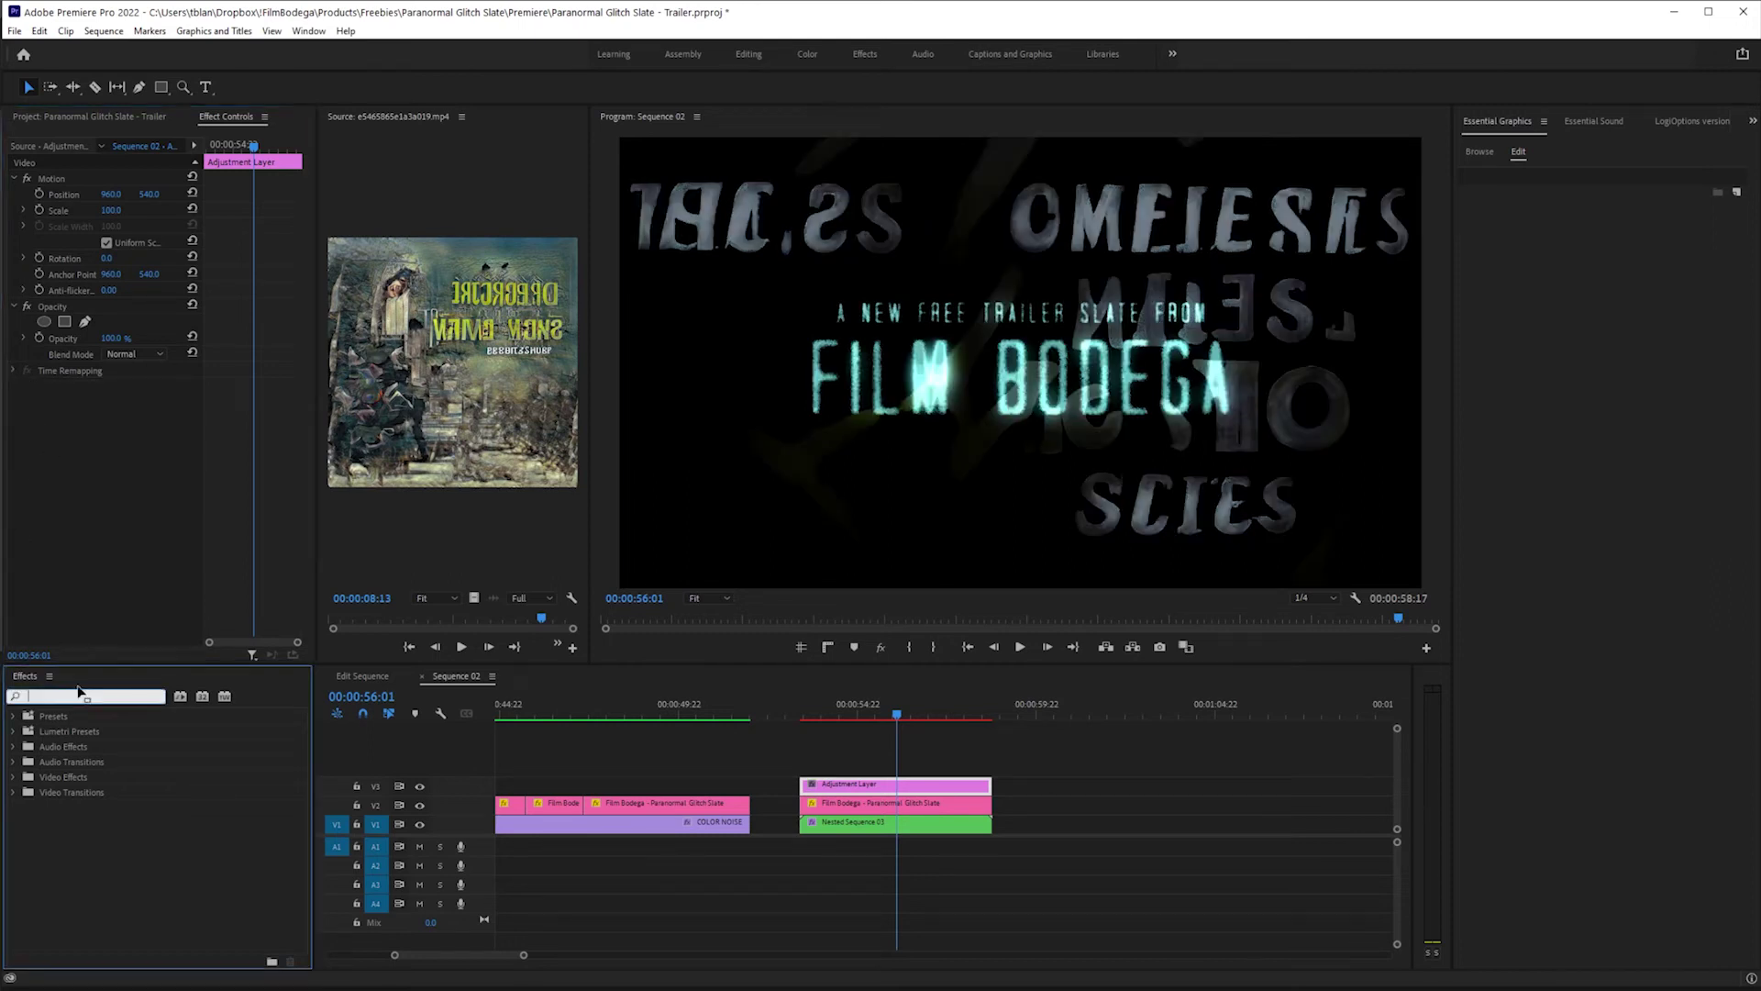
pyautogui.write('noise')
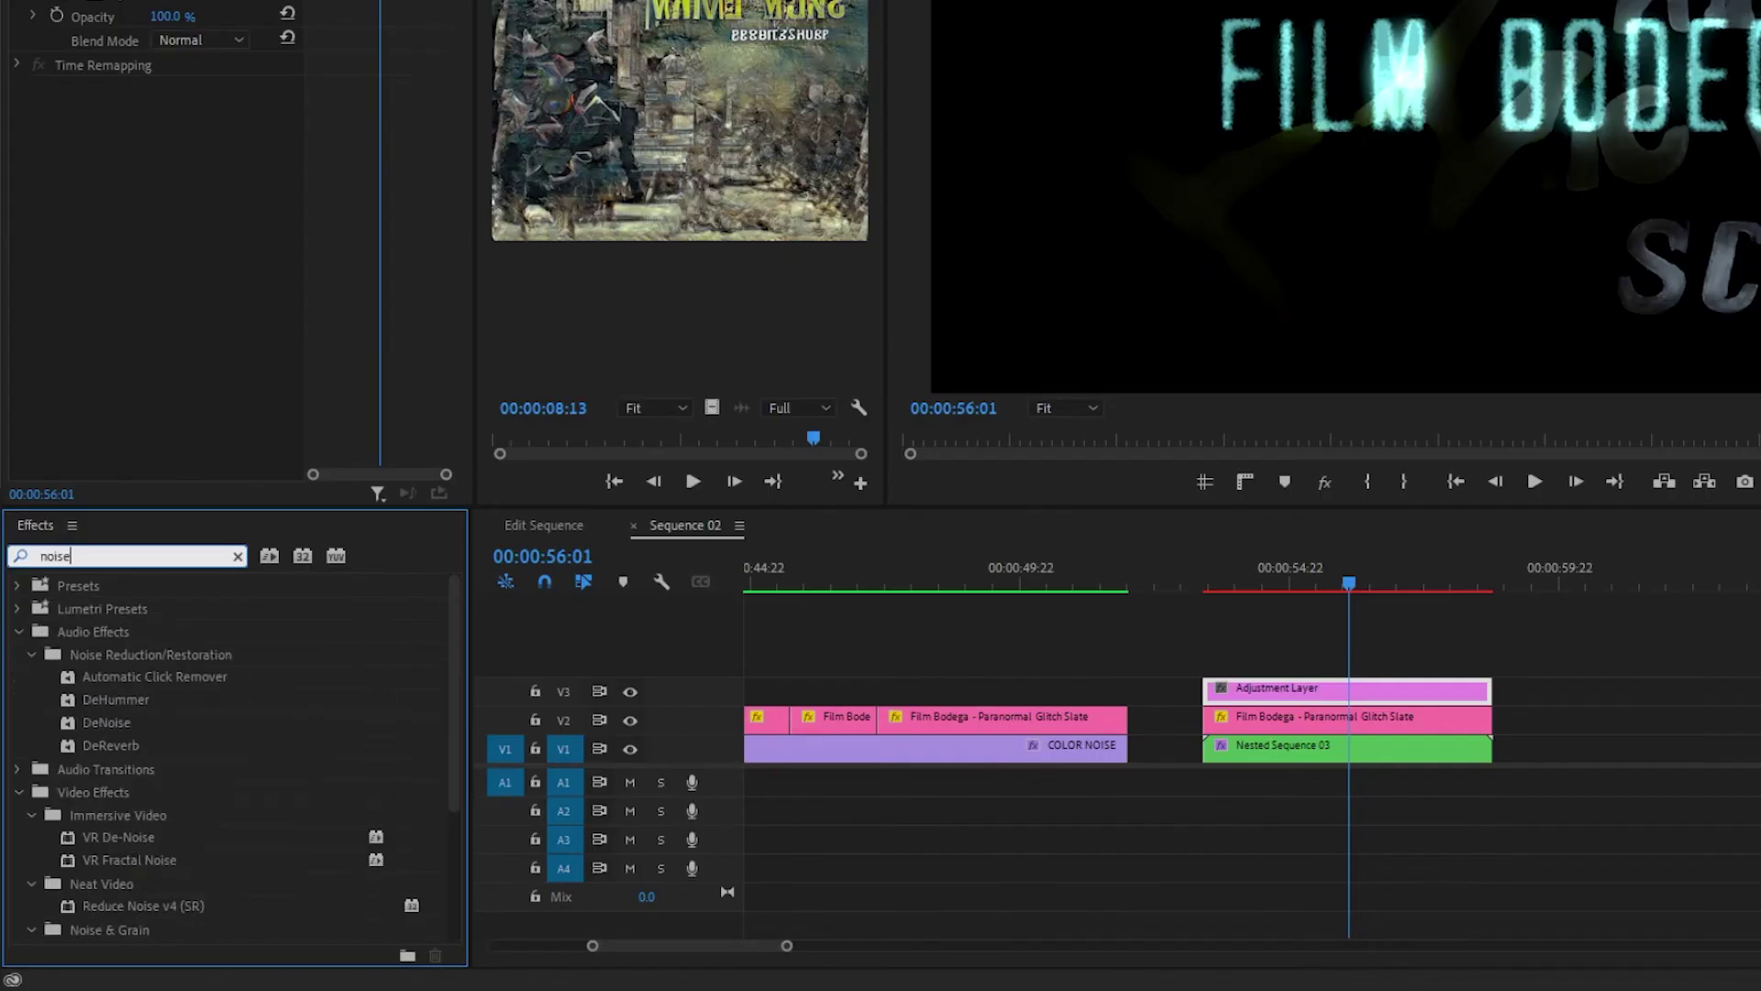
pyautogui.click(20, 631)
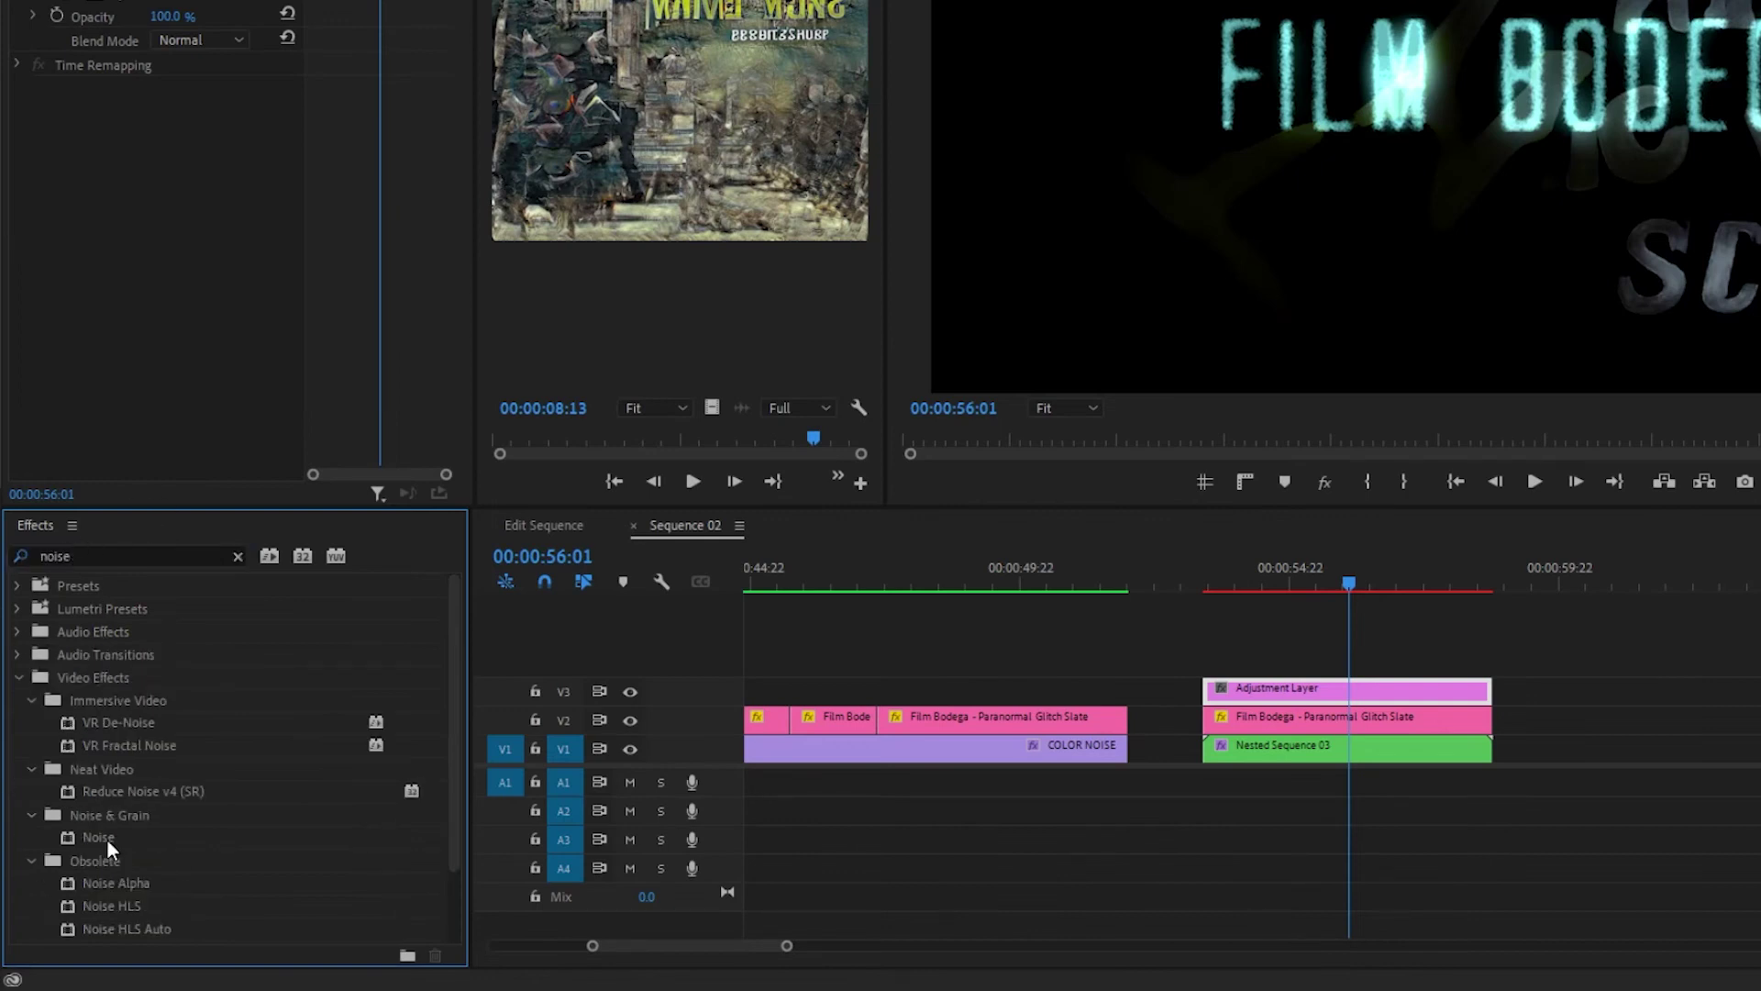
pyautogui.moveTo(107, 846); pyautogui.dragTo(1341, 690)
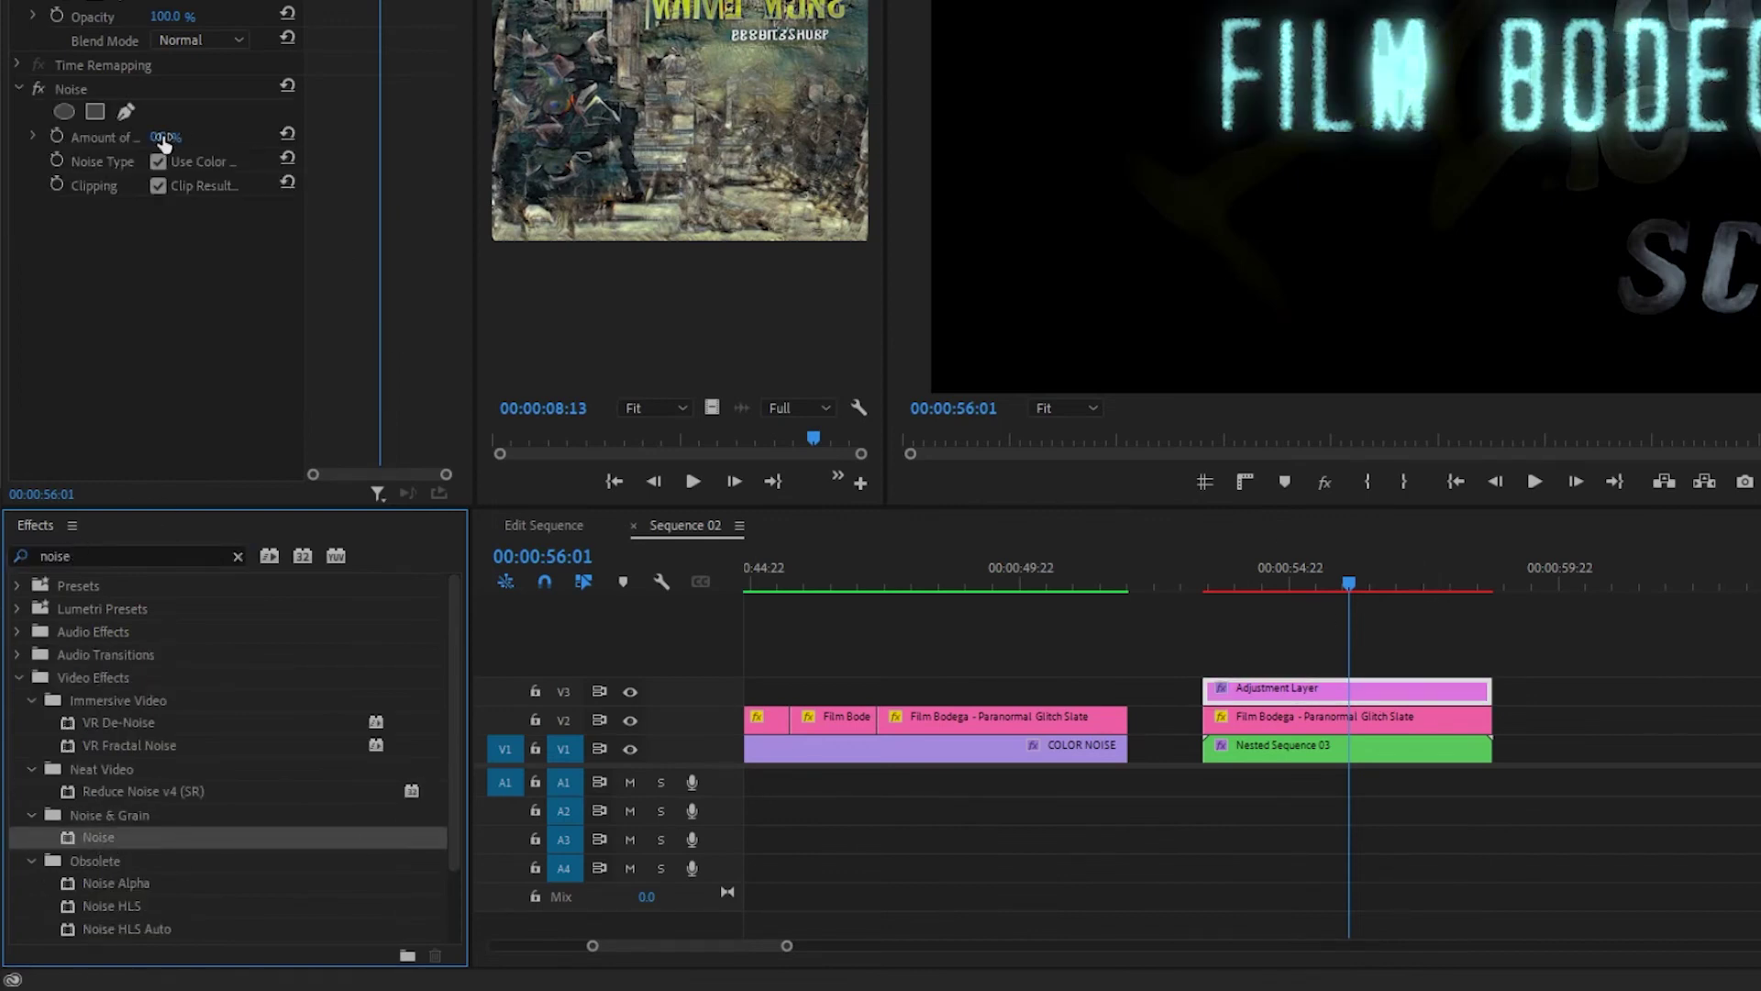
pyautogui.moveTo(164, 142); pyautogui.dragTo(175, 142)
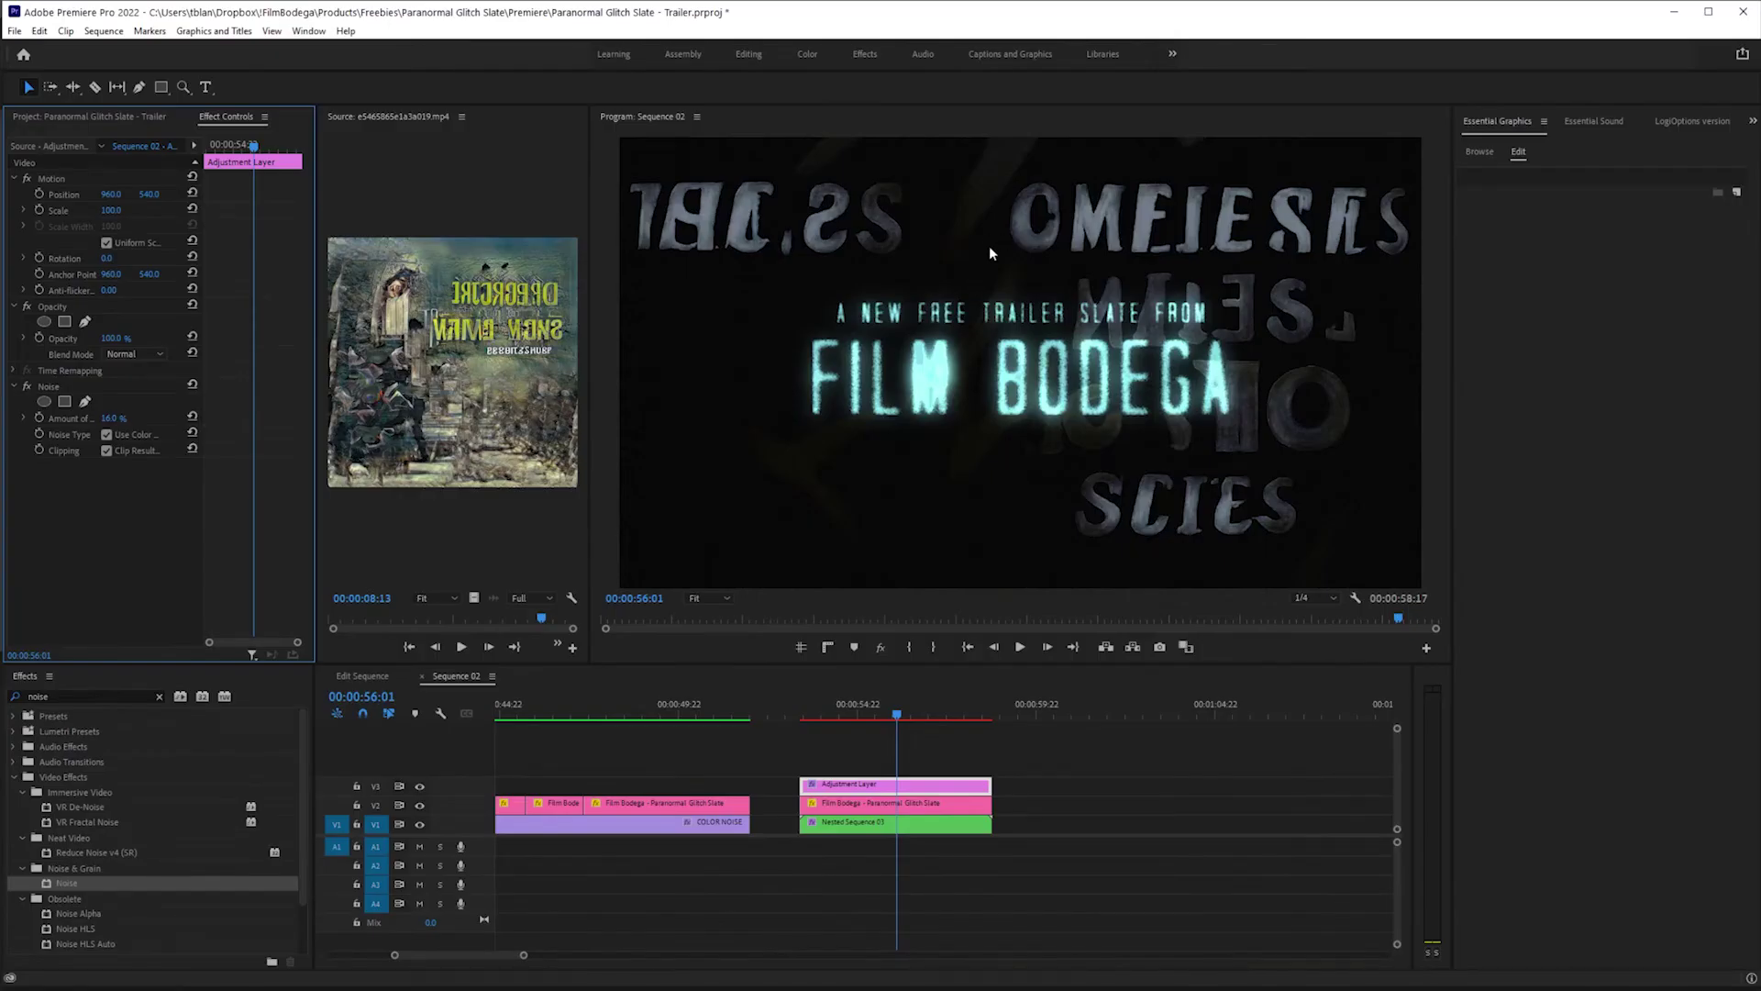
# Add RGB Curves to the adjustment layer, bend the Master curve into an S and slightly reduce Red.
pyautogui.click(160, 698)
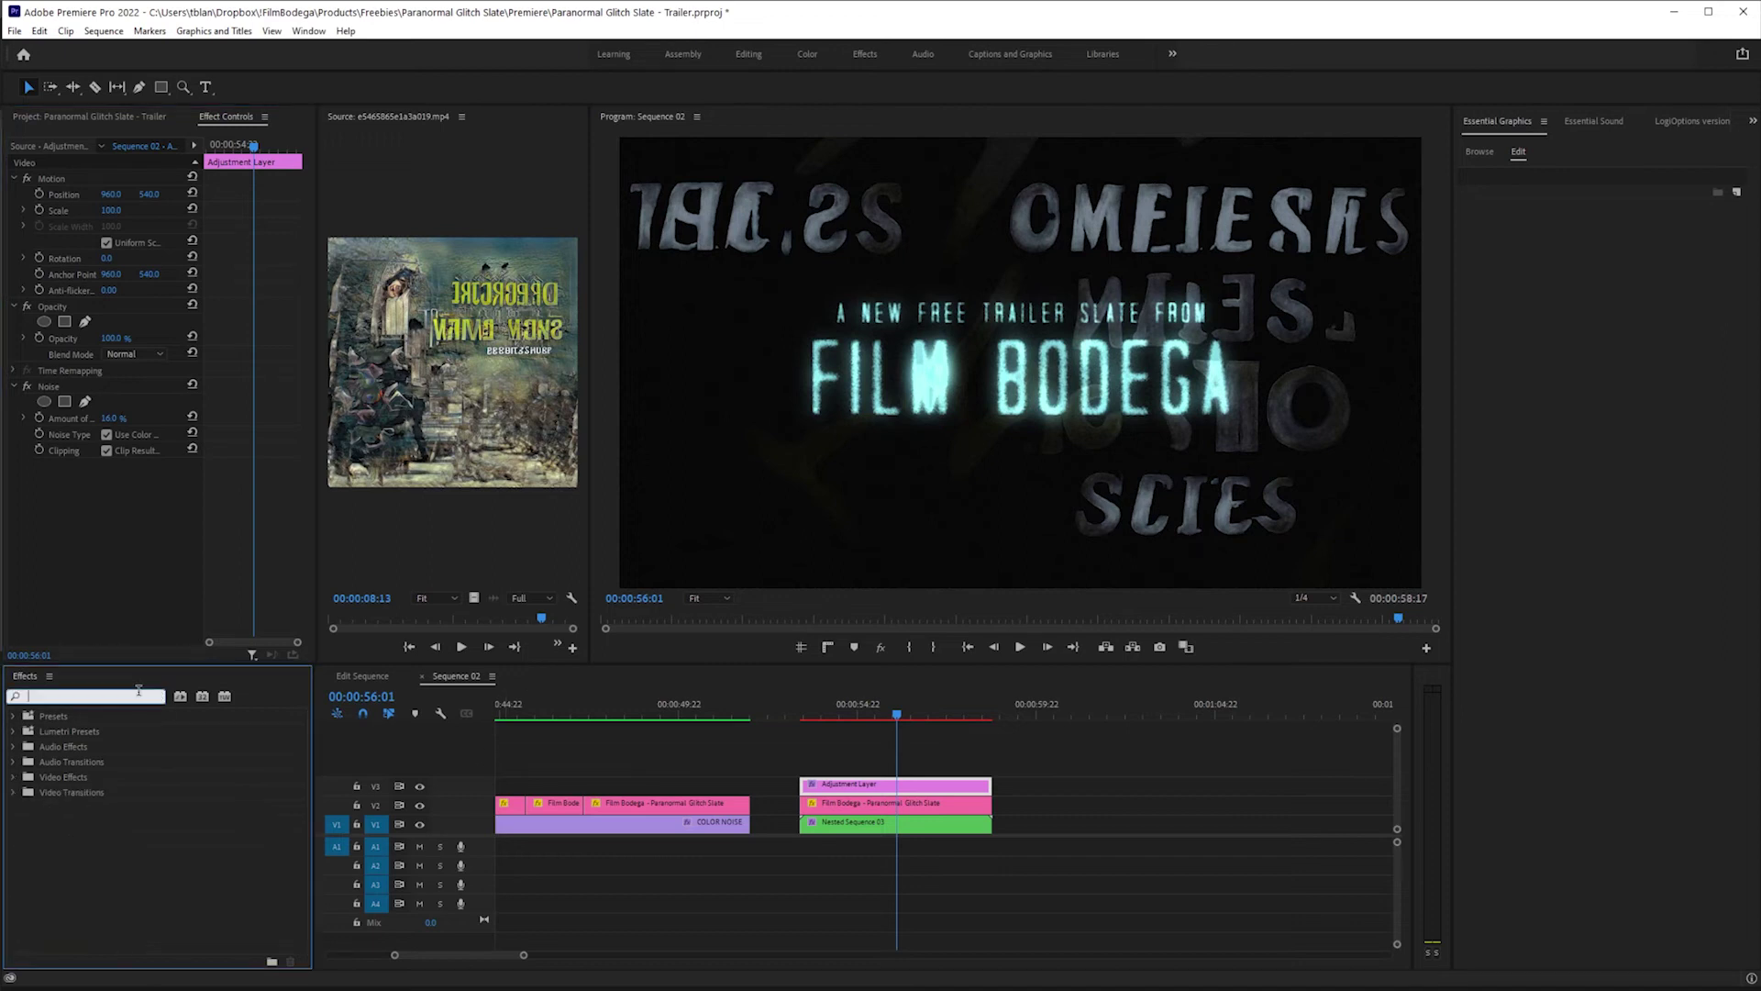
pyautogui.write('curv')
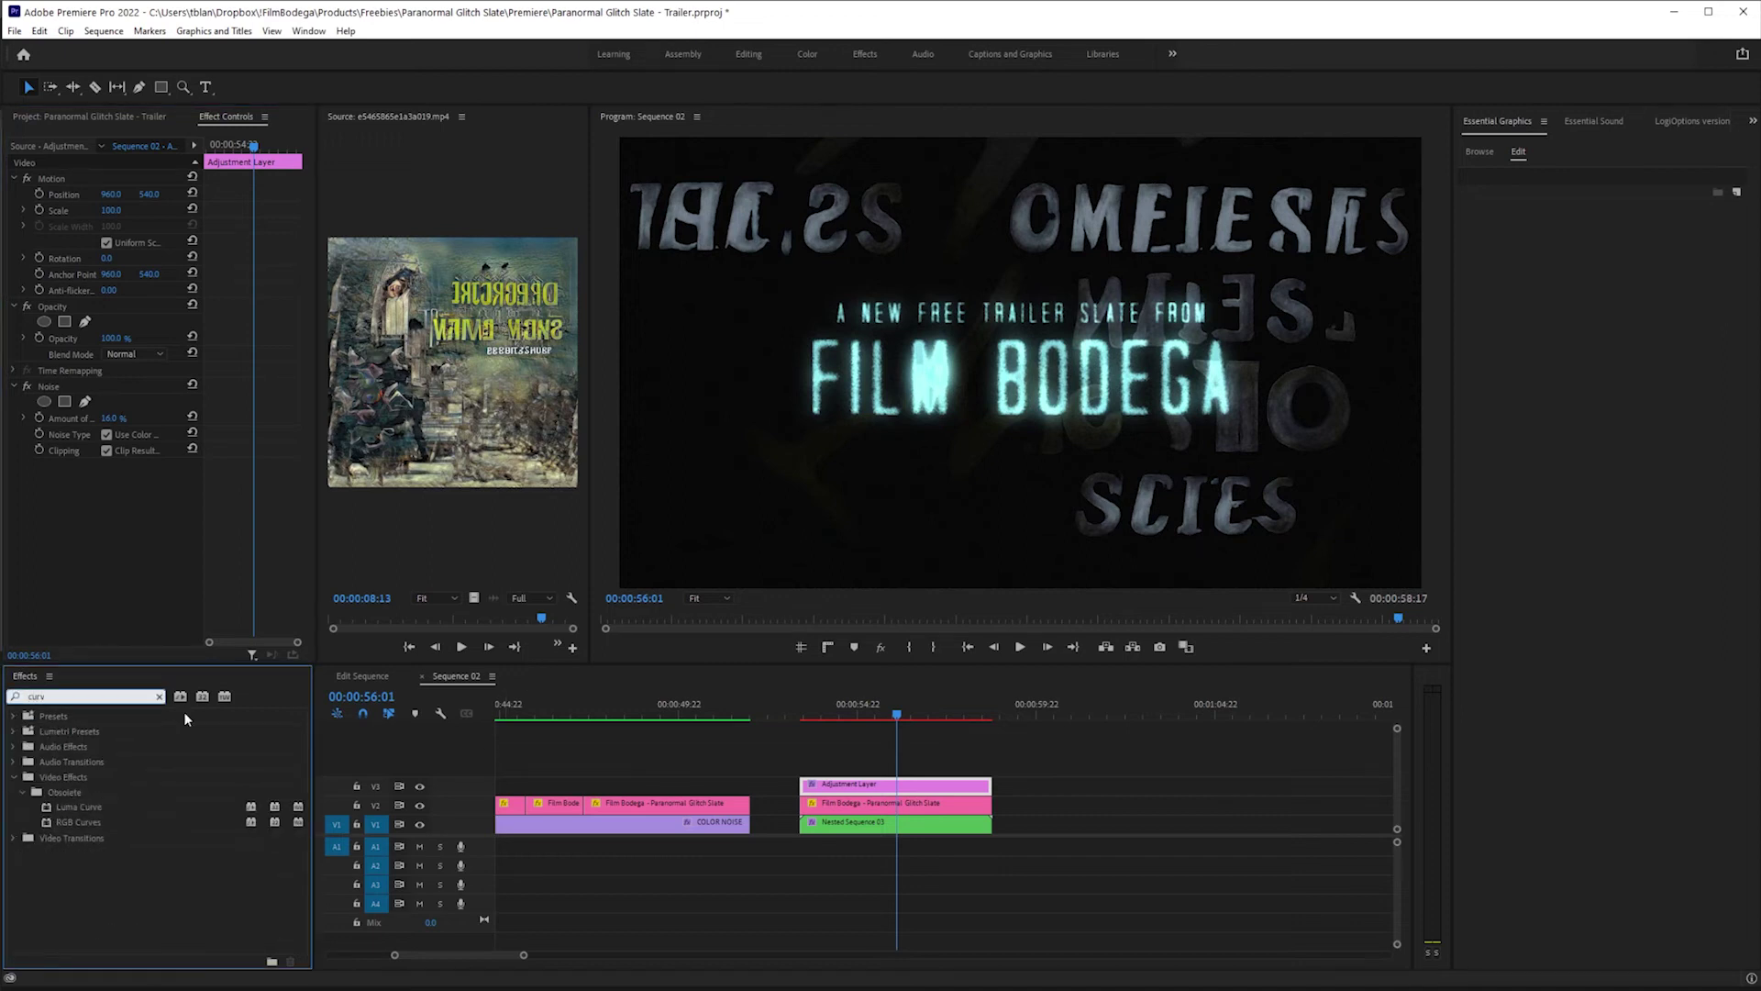
pyautogui.moveTo(58, 823); pyautogui.dragTo(912, 785)
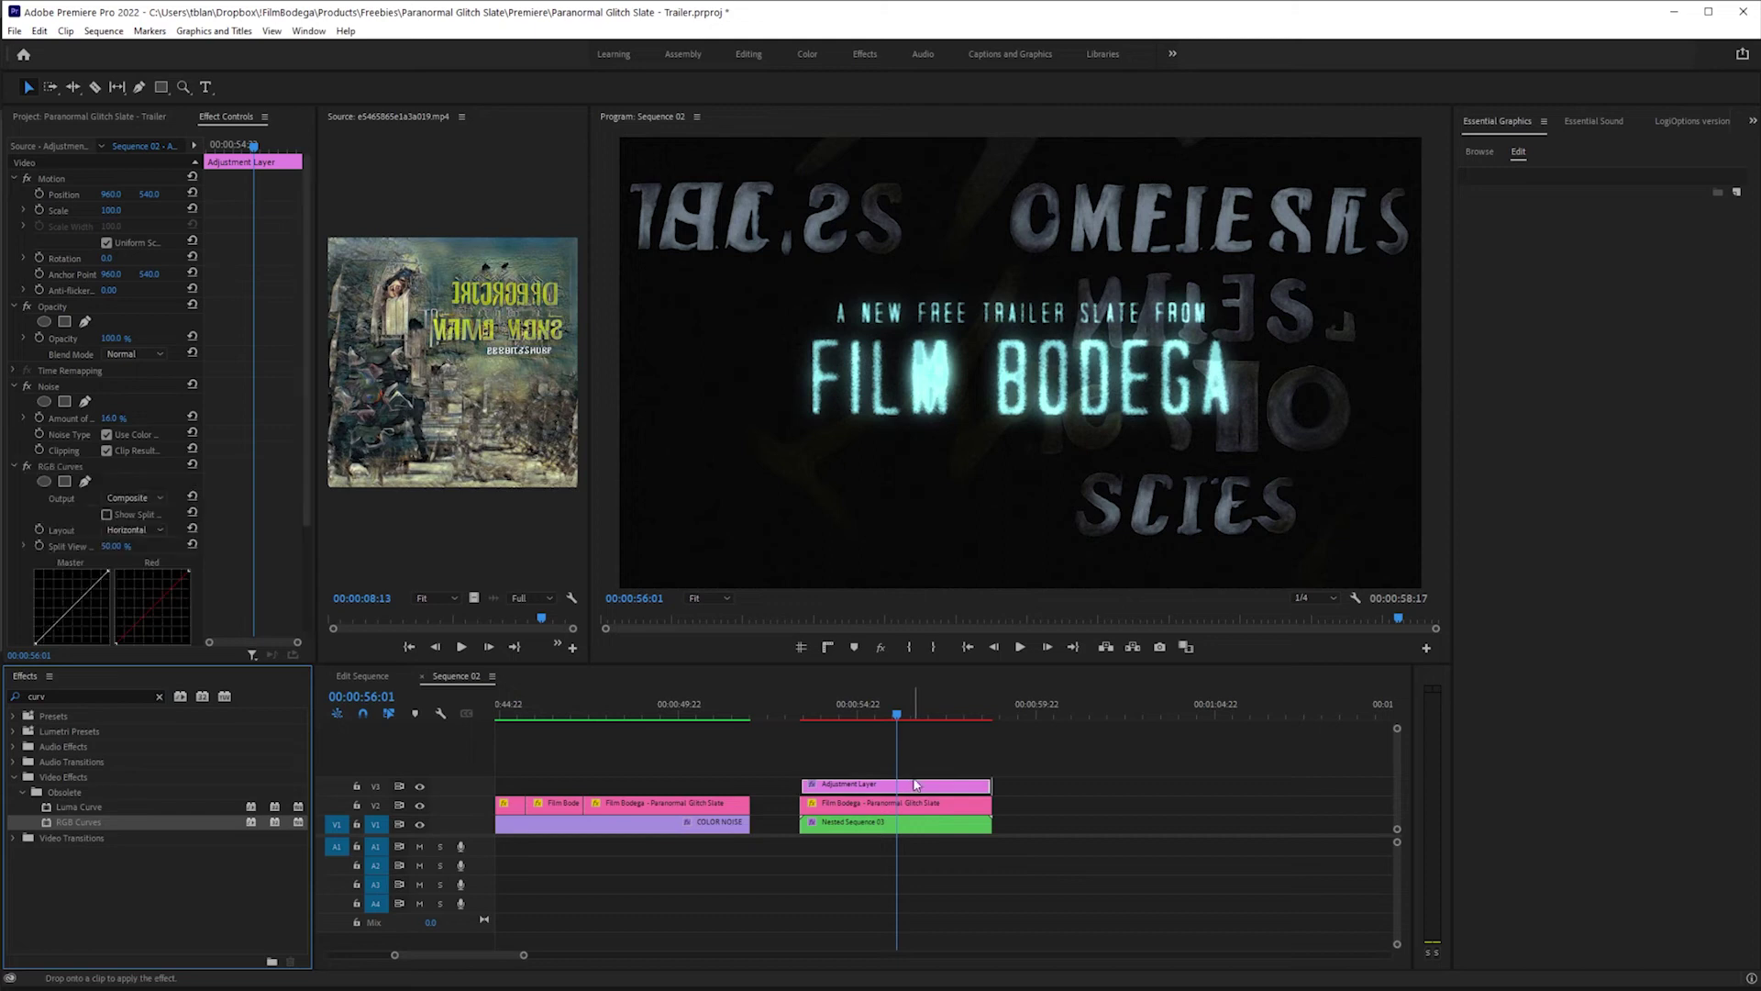
pyautogui.scroll(-3, 281, 534)
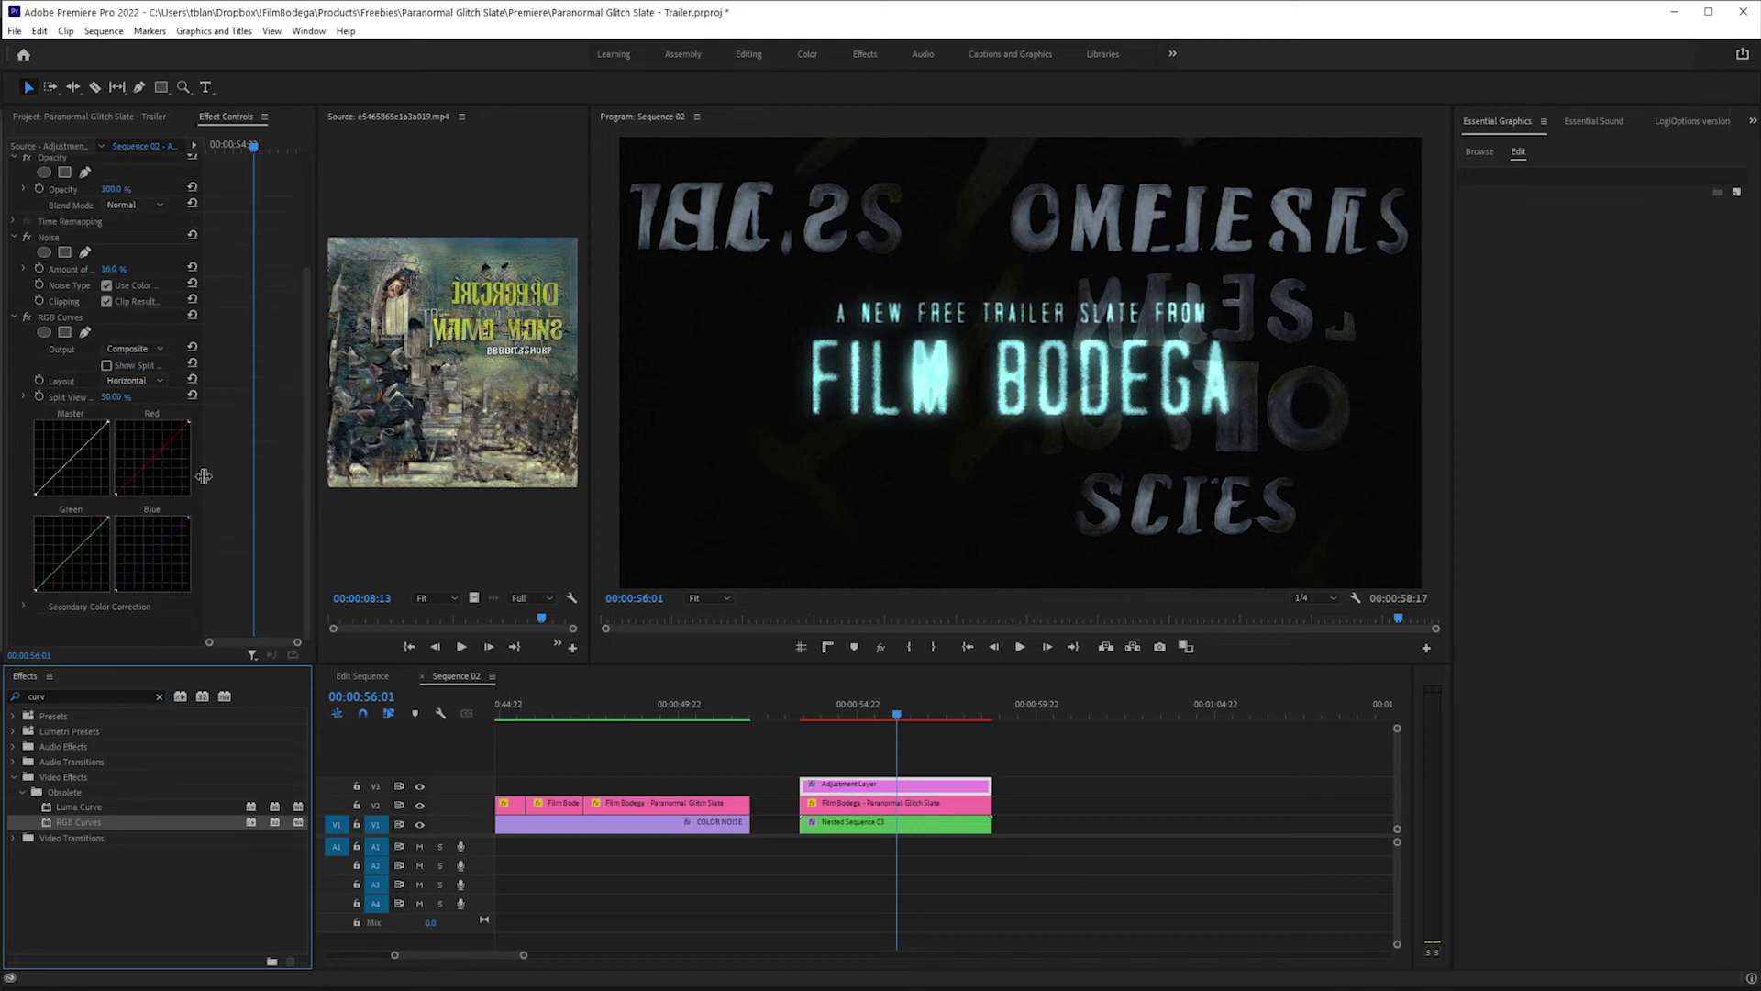
pyautogui.moveTo(204, 475); pyautogui.dragTo(291, 488)
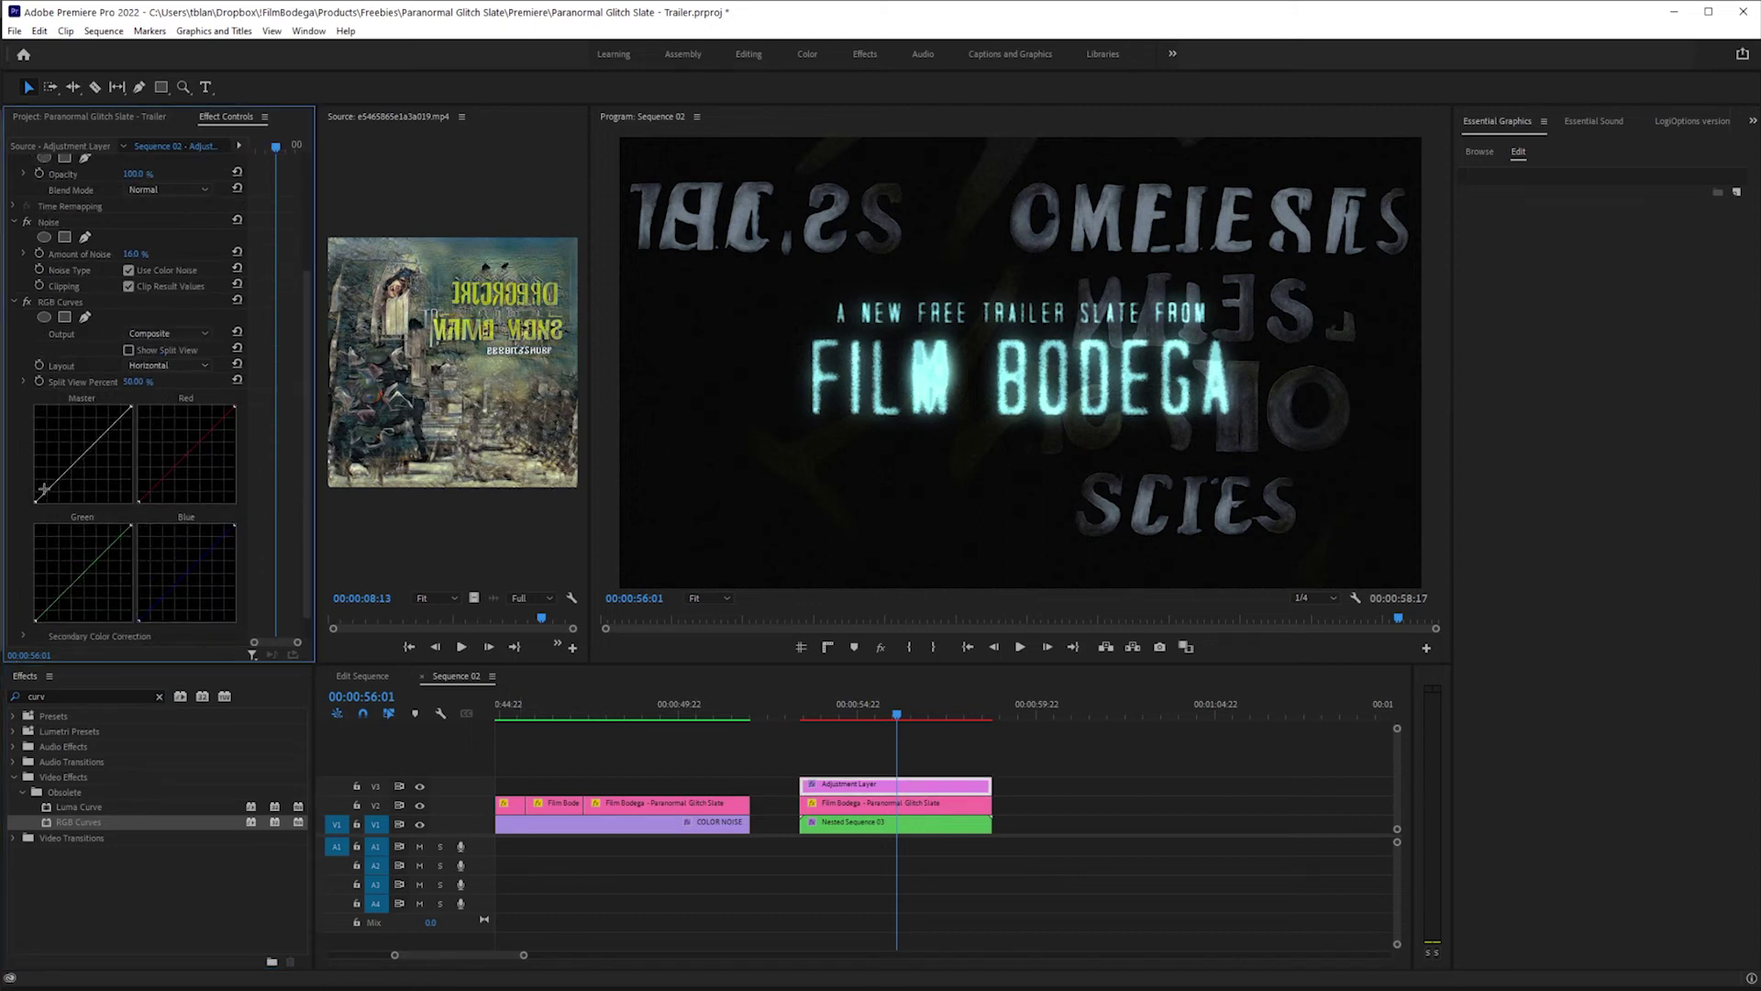
pyautogui.moveTo(43, 489); pyautogui.dragTo(49, 491)
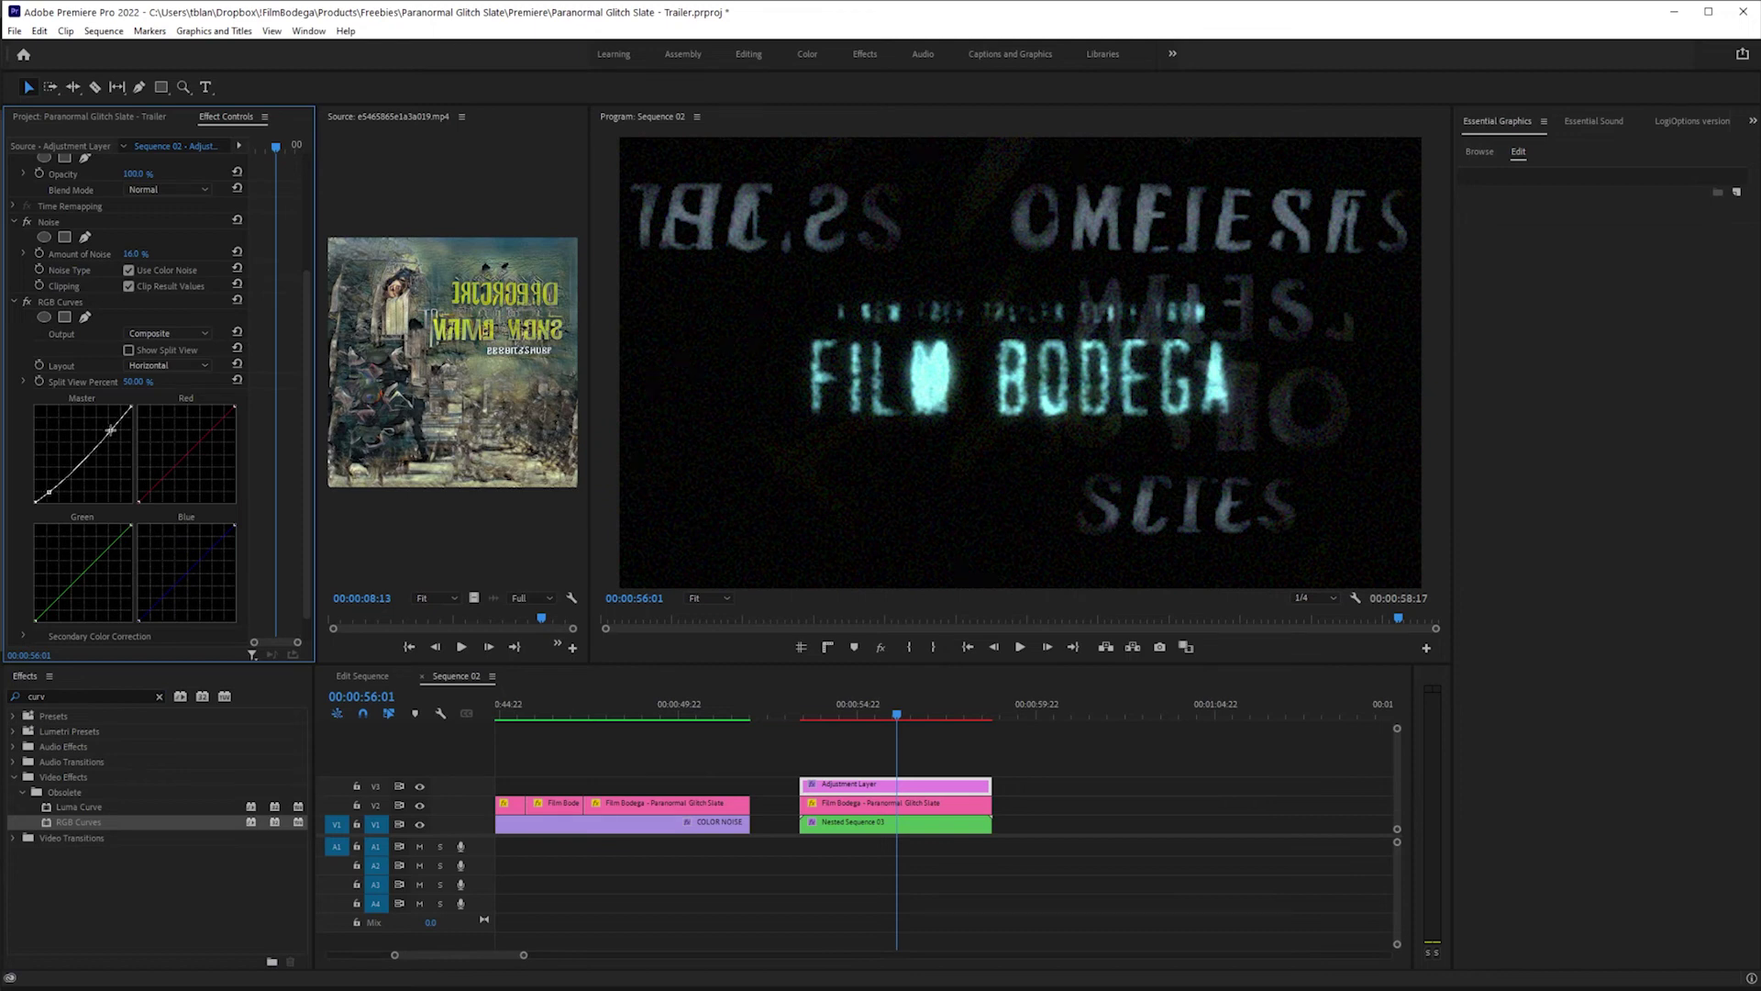
pyautogui.moveTo(110, 429); pyautogui.dragTo(106, 417)
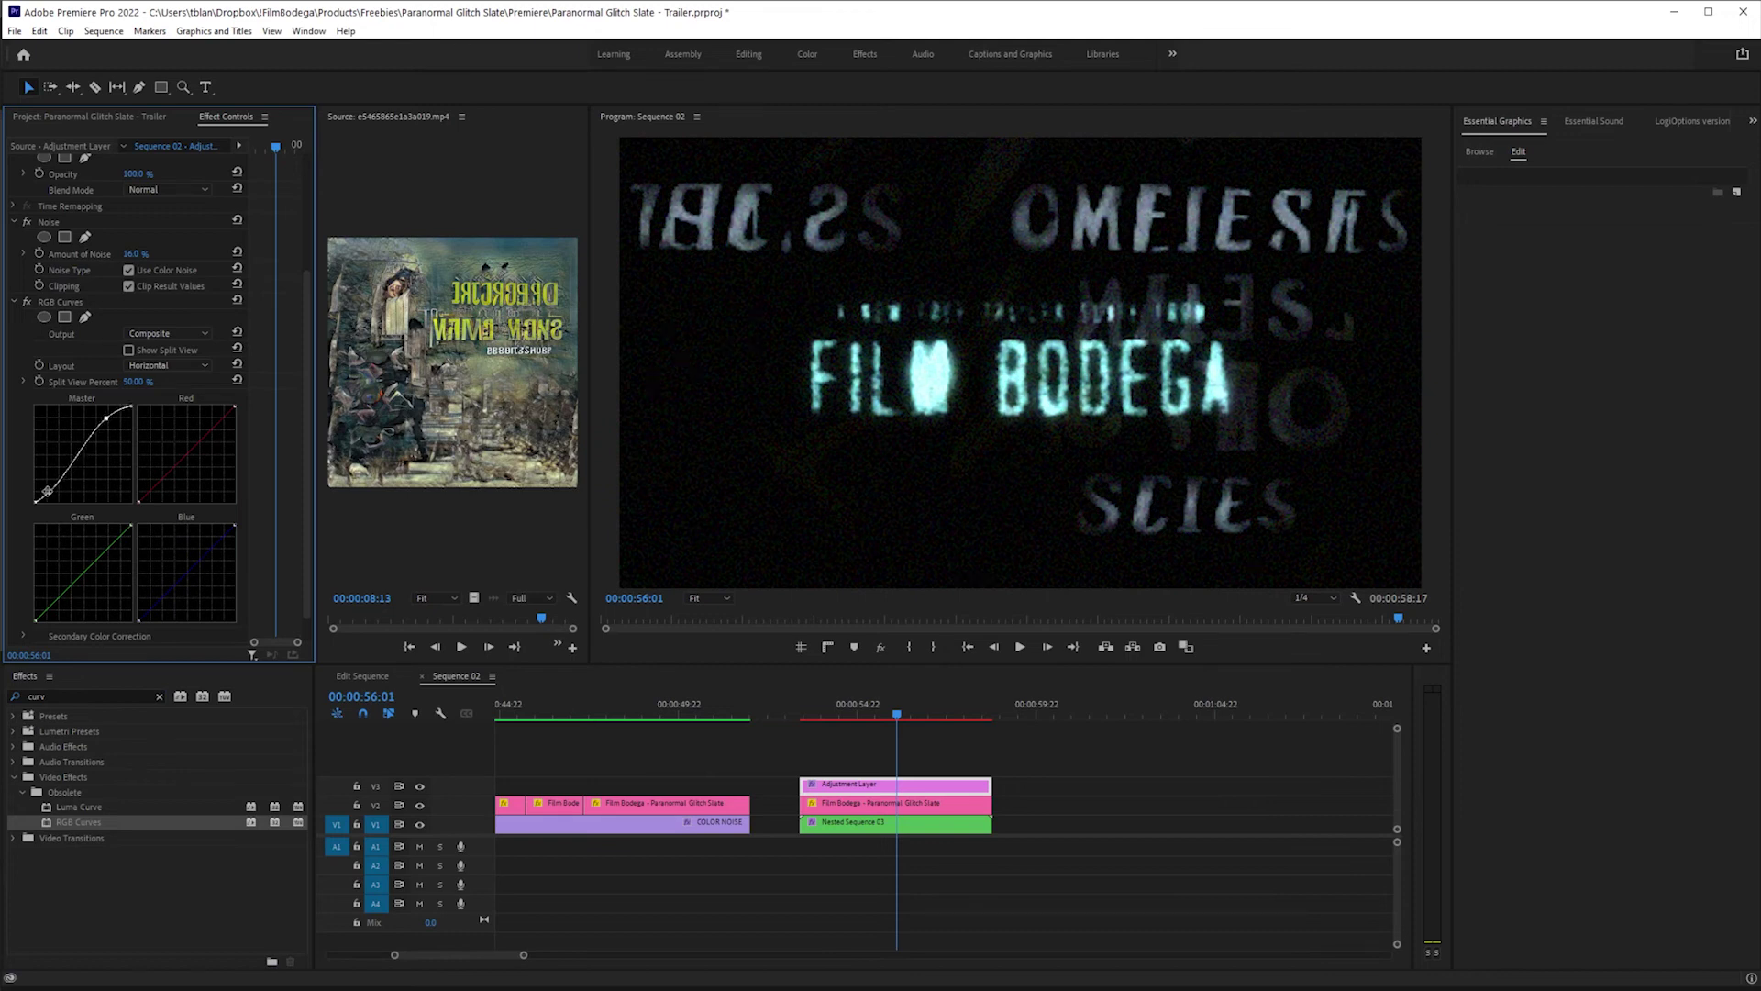
pyautogui.moveTo(46, 491); pyautogui.dragTo(52, 493)
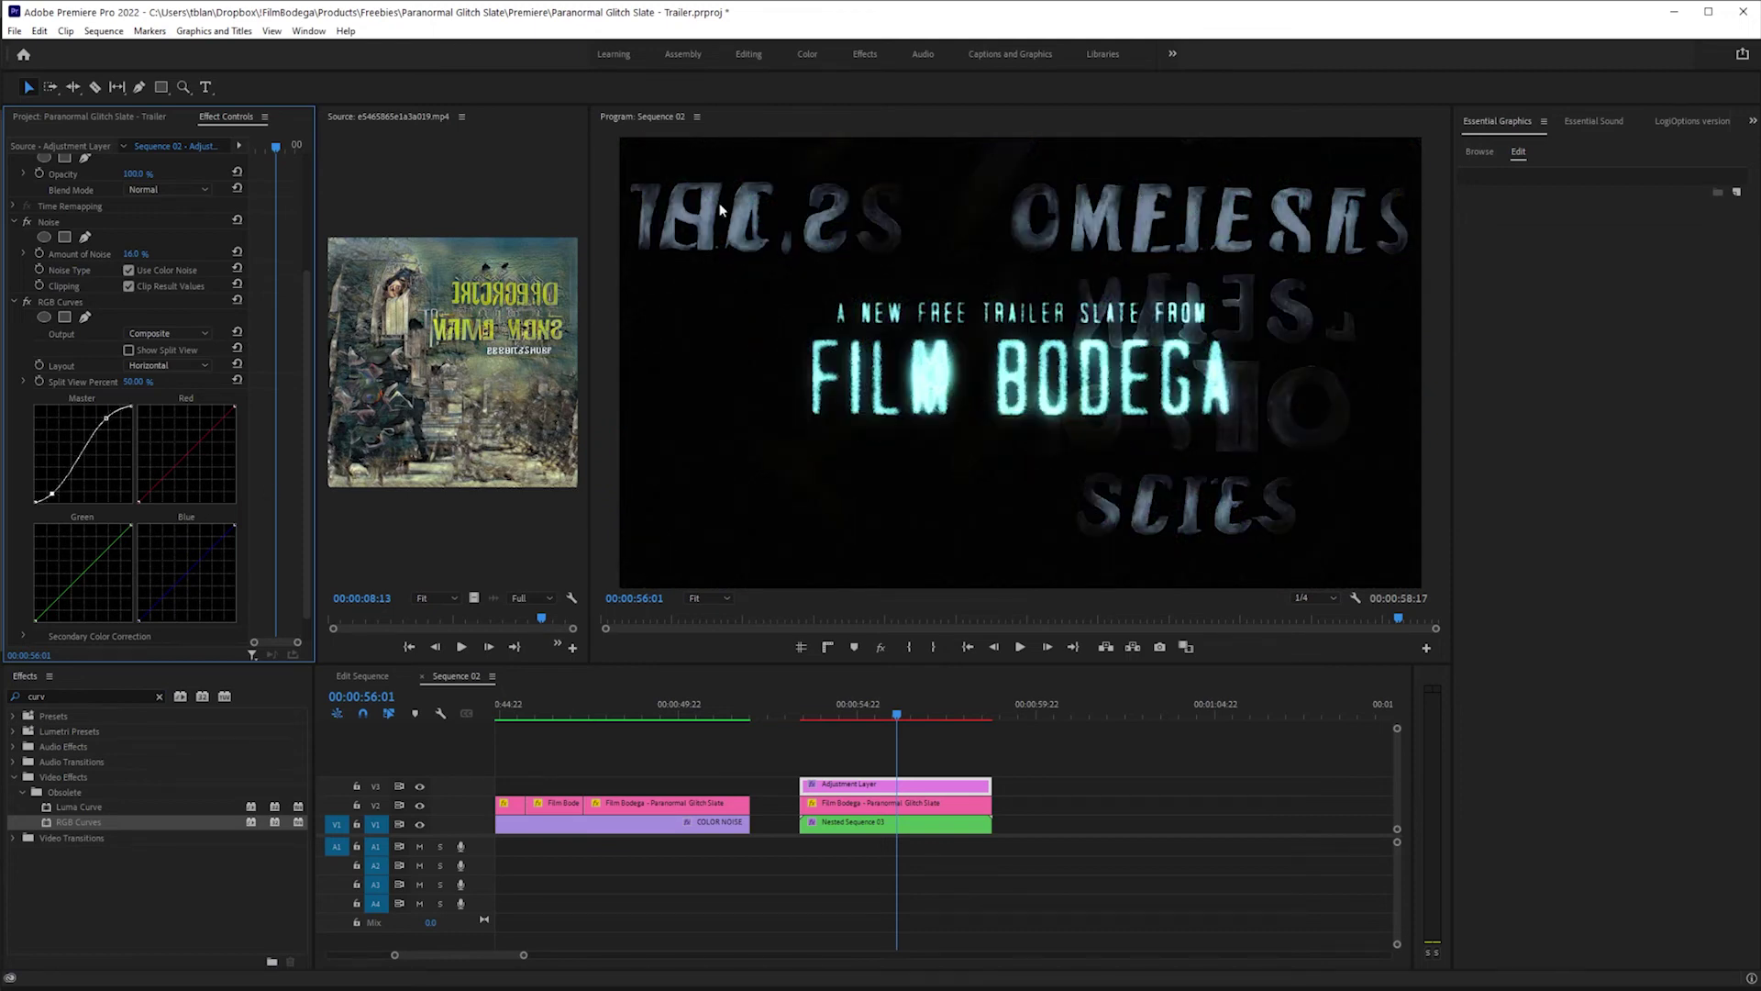
pyautogui.moveTo(180, 464); pyautogui.dragTo(186, 461)
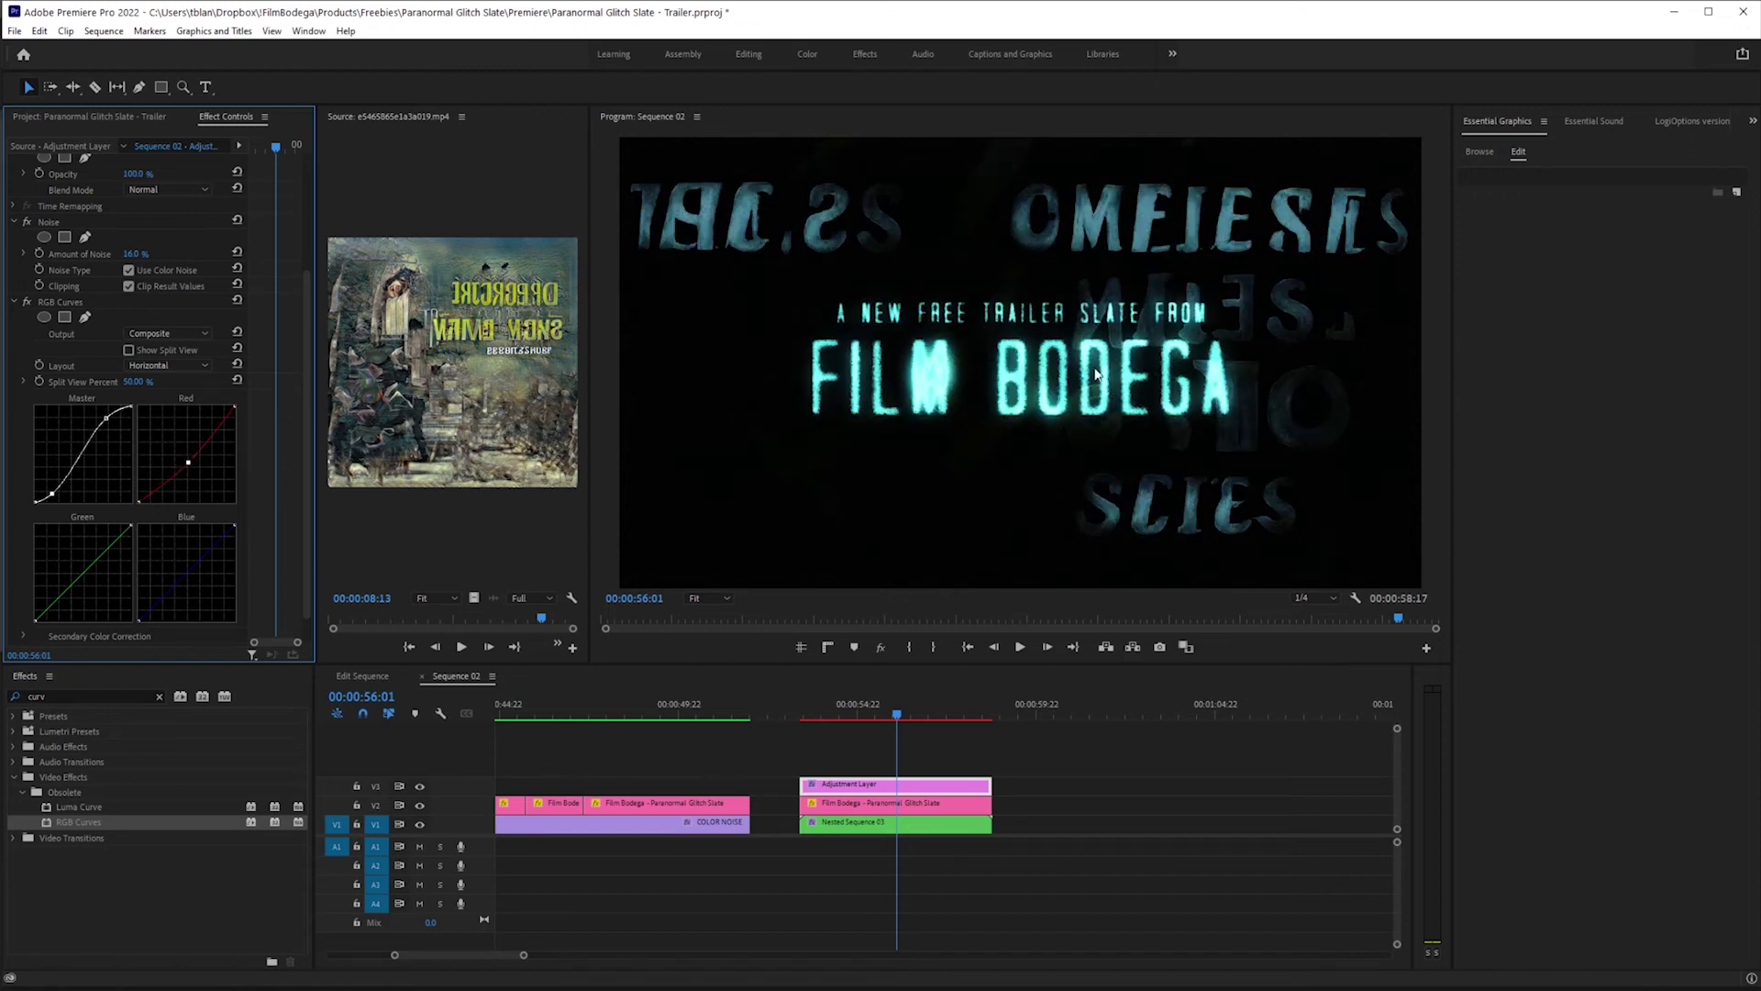
pyautogui.click(880, 803)
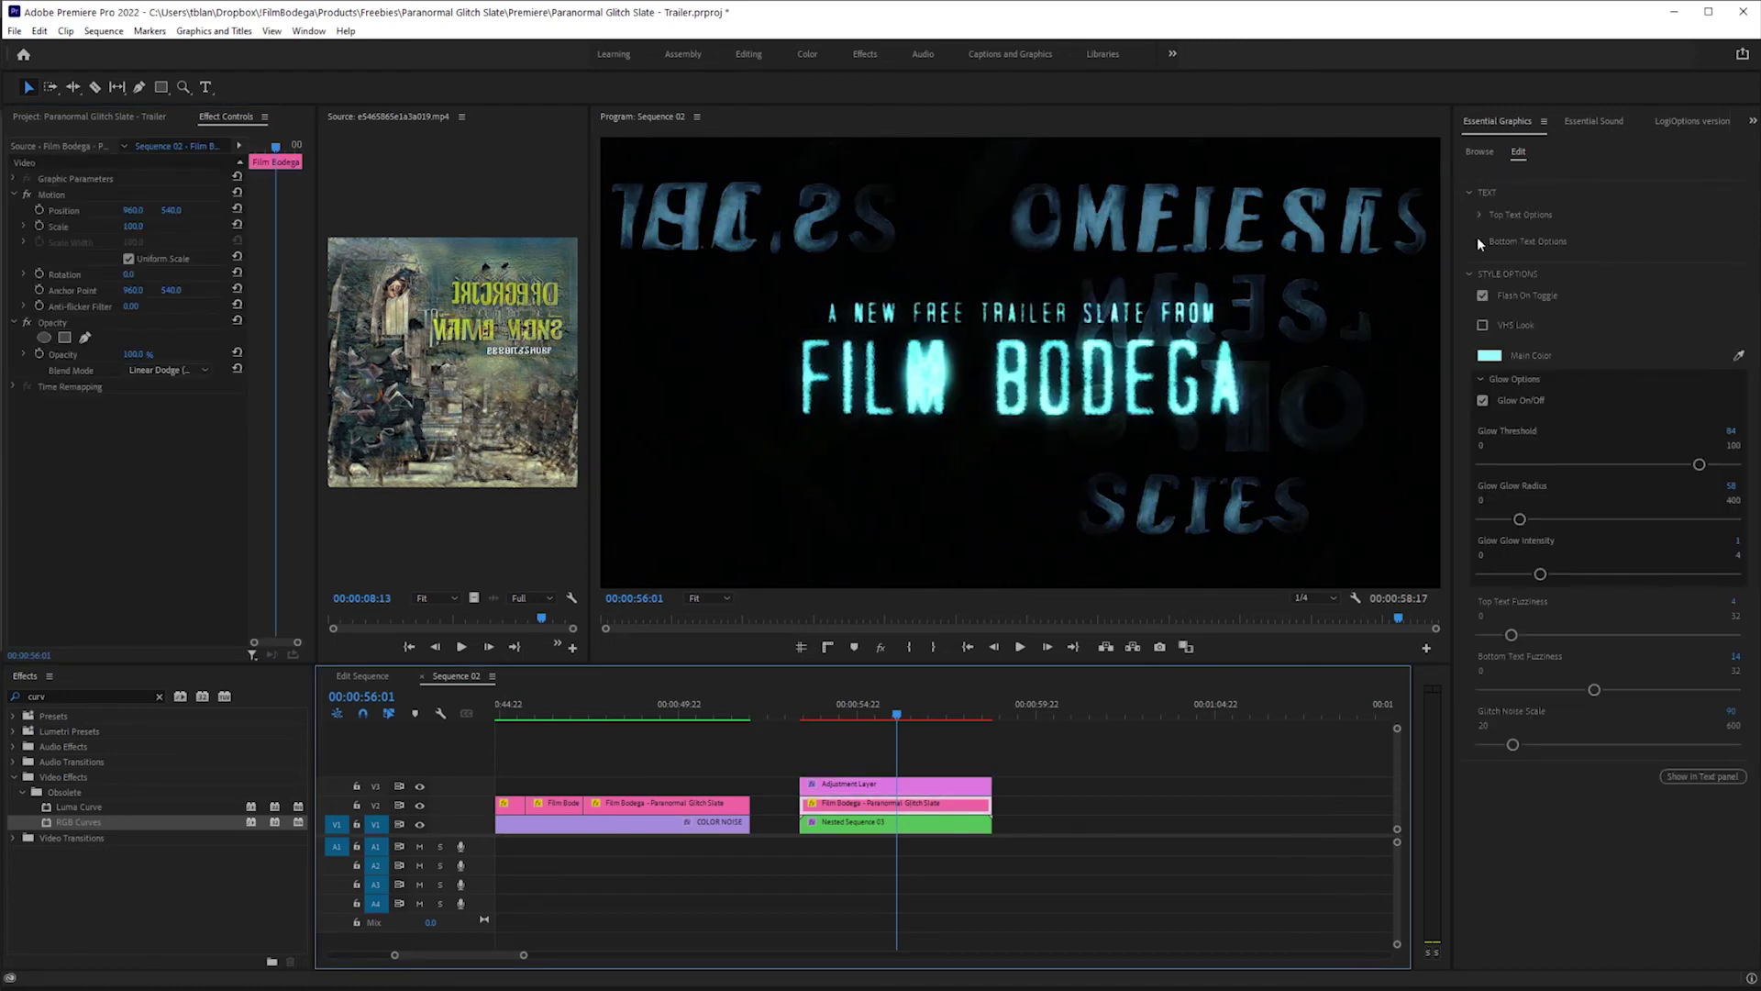
# Set the slate text's font to DIN Pro.
pyautogui.click(1479, 241)
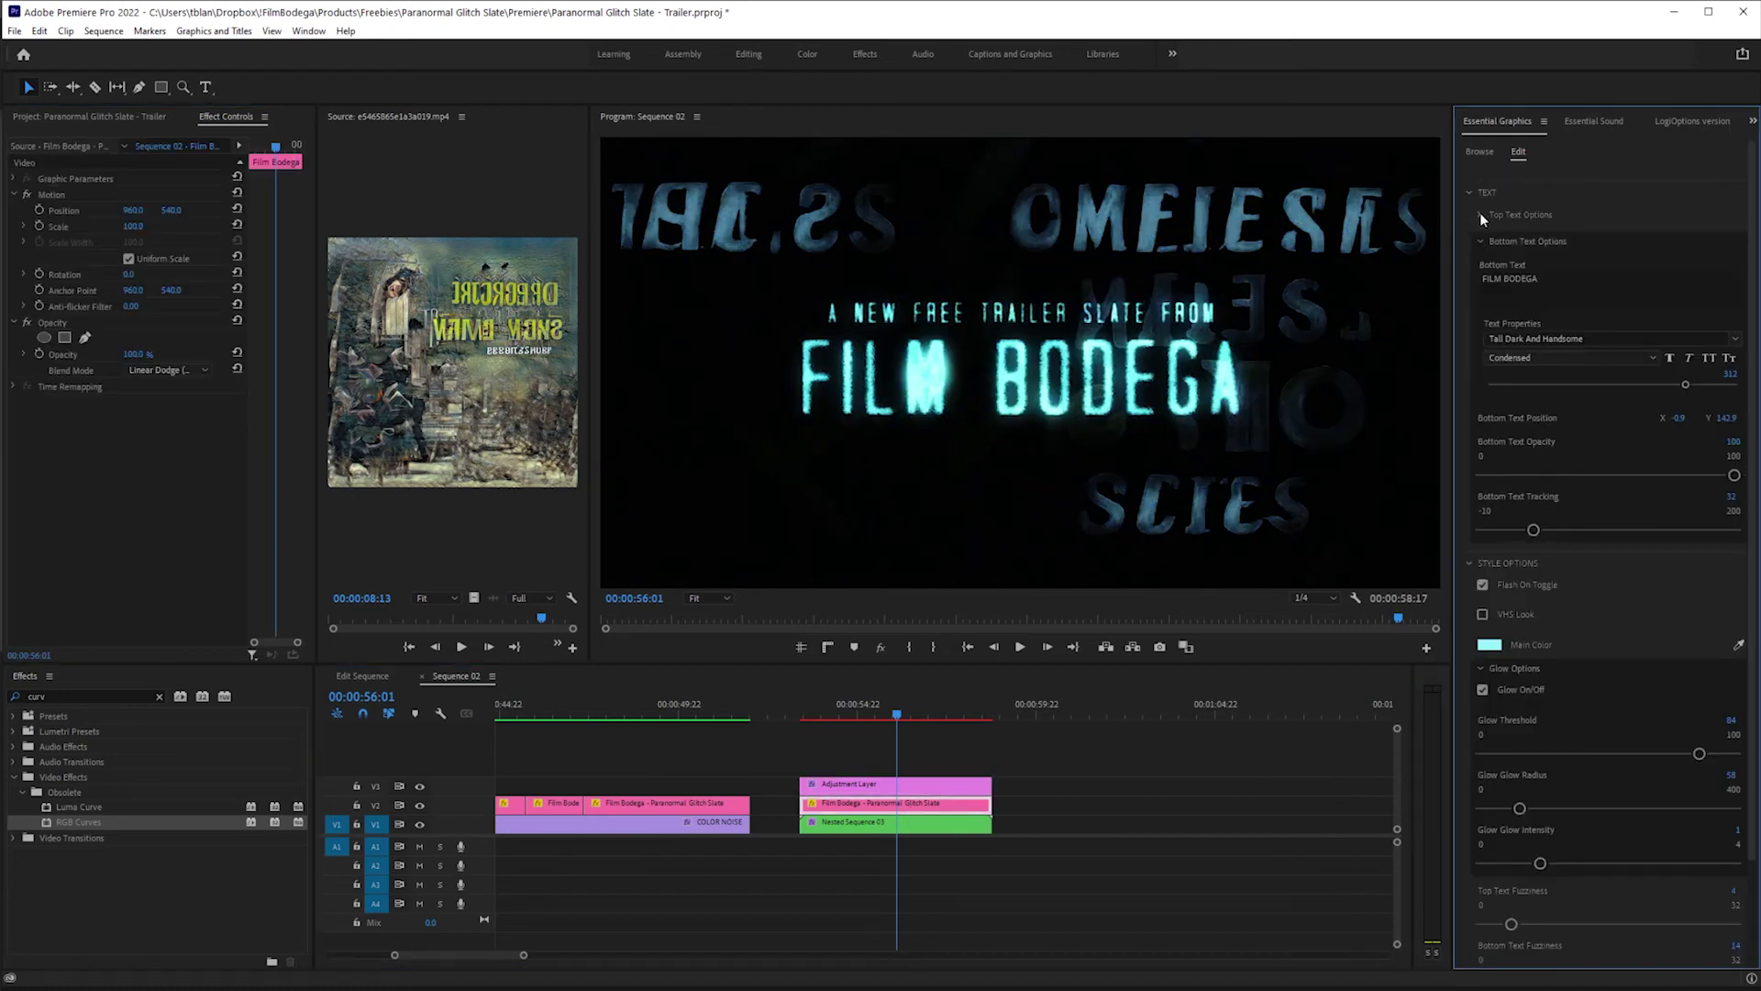
pyautogui.click(1480, 216)
pyautogui.click(1554, 312)
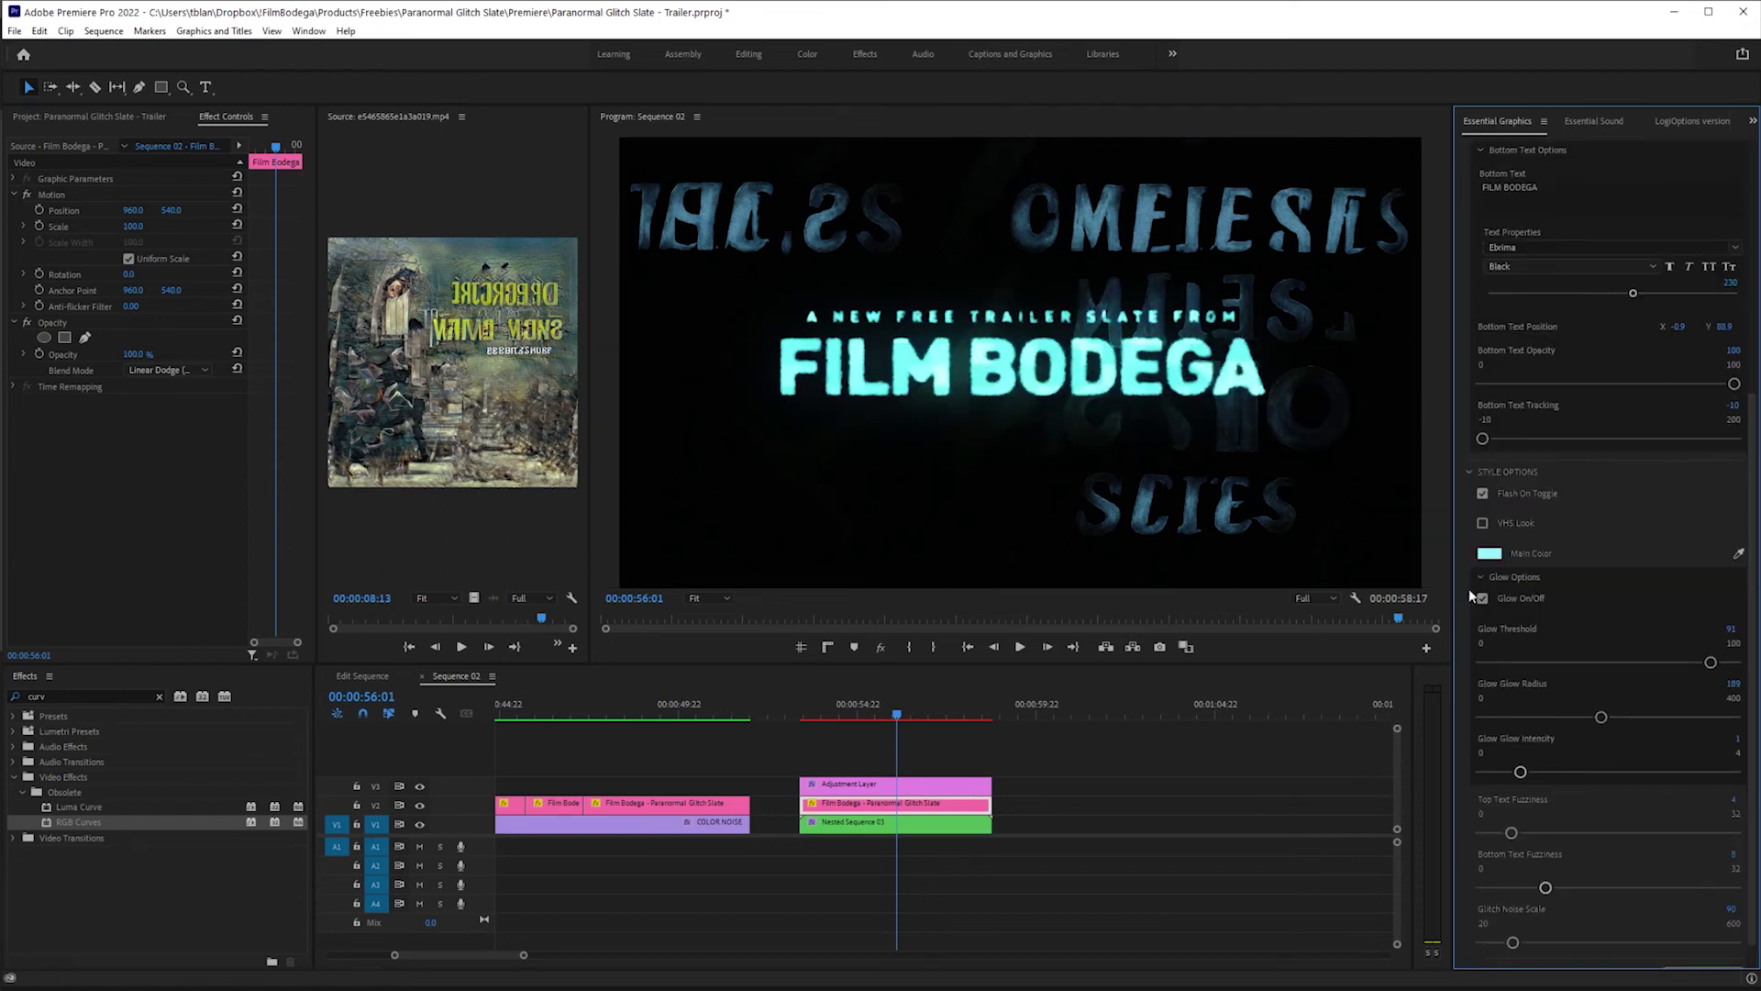
# Make the text's Main Color pale yellow, set FILM BODEGA to Bold Italic, and play it back.
pyautogui.click(1491, 554)
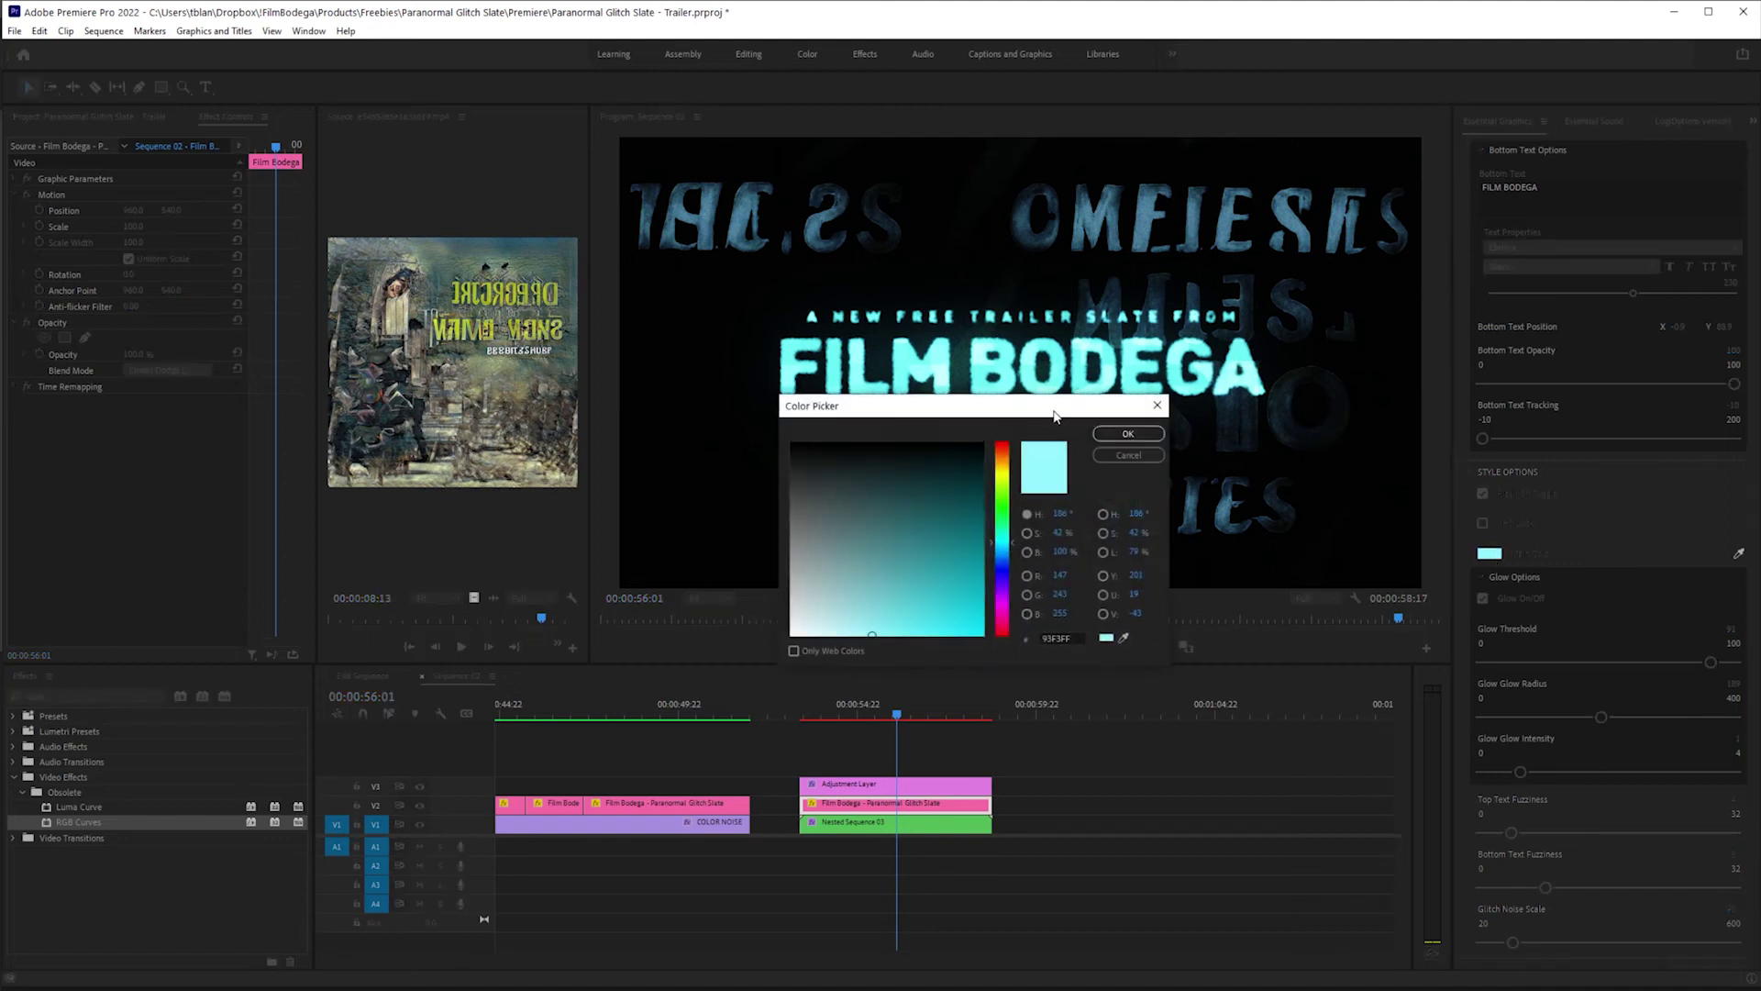
pyautogui.moveTo(1053, 415); pyautogui.dragTo(1623, 357)
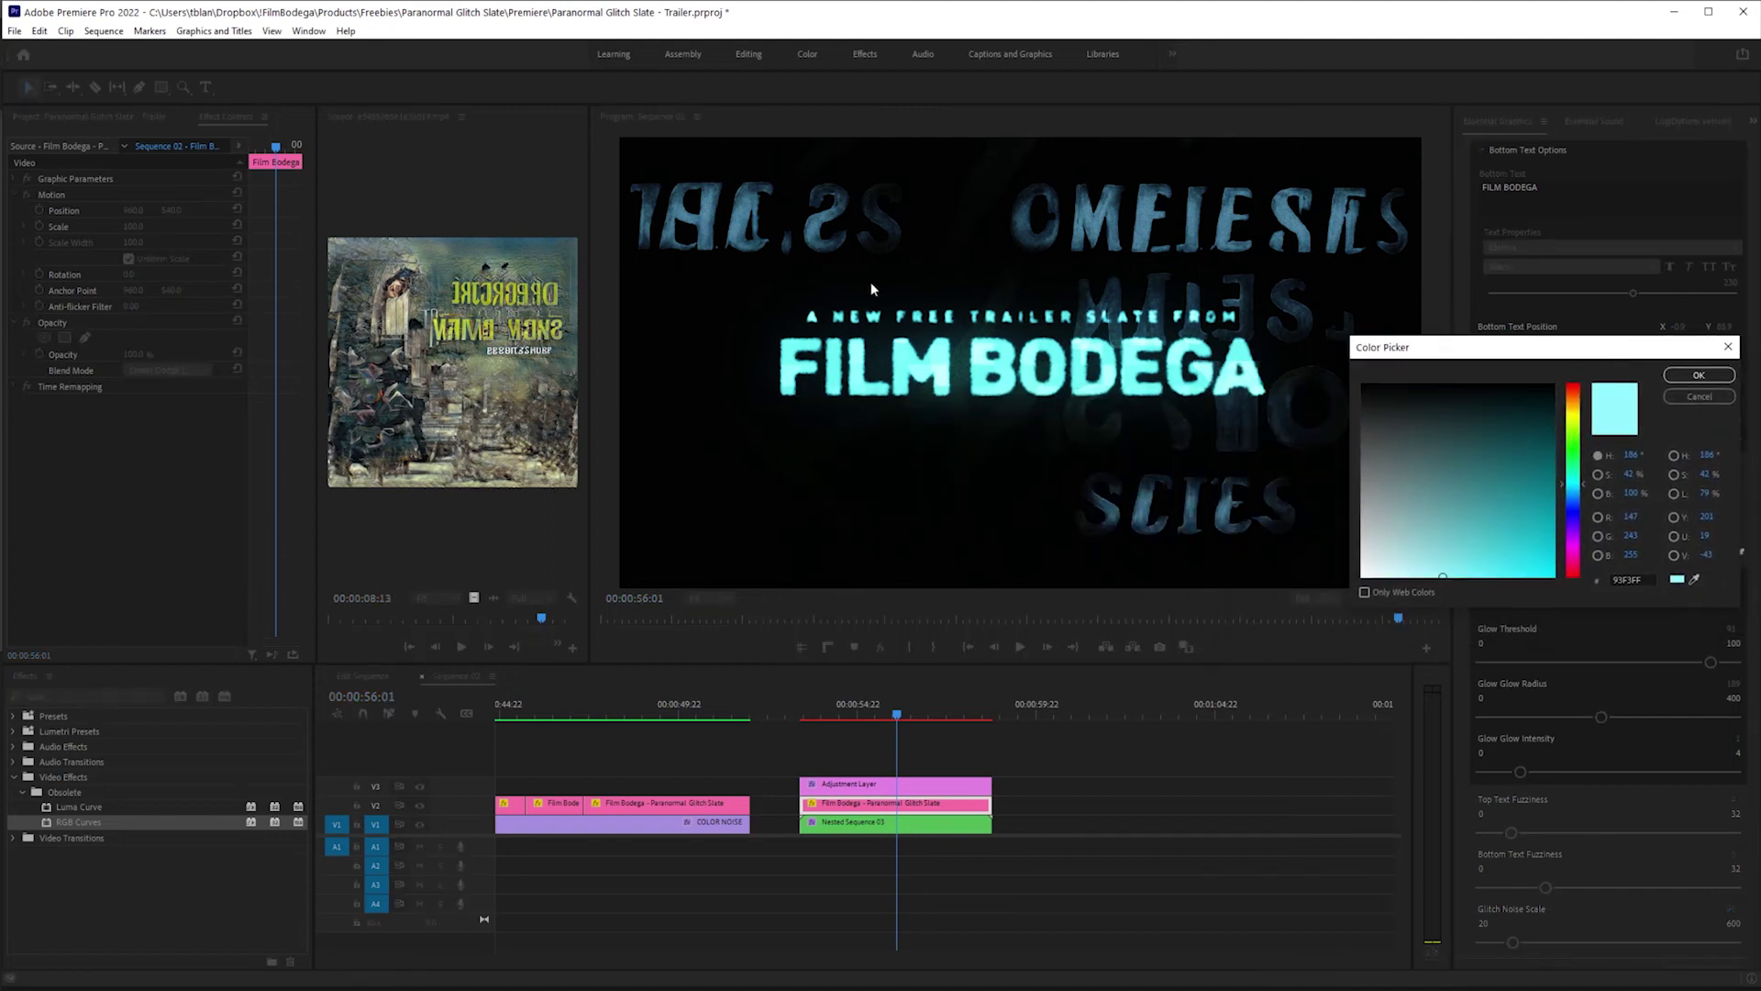
pyautogui.click(1572, 415)
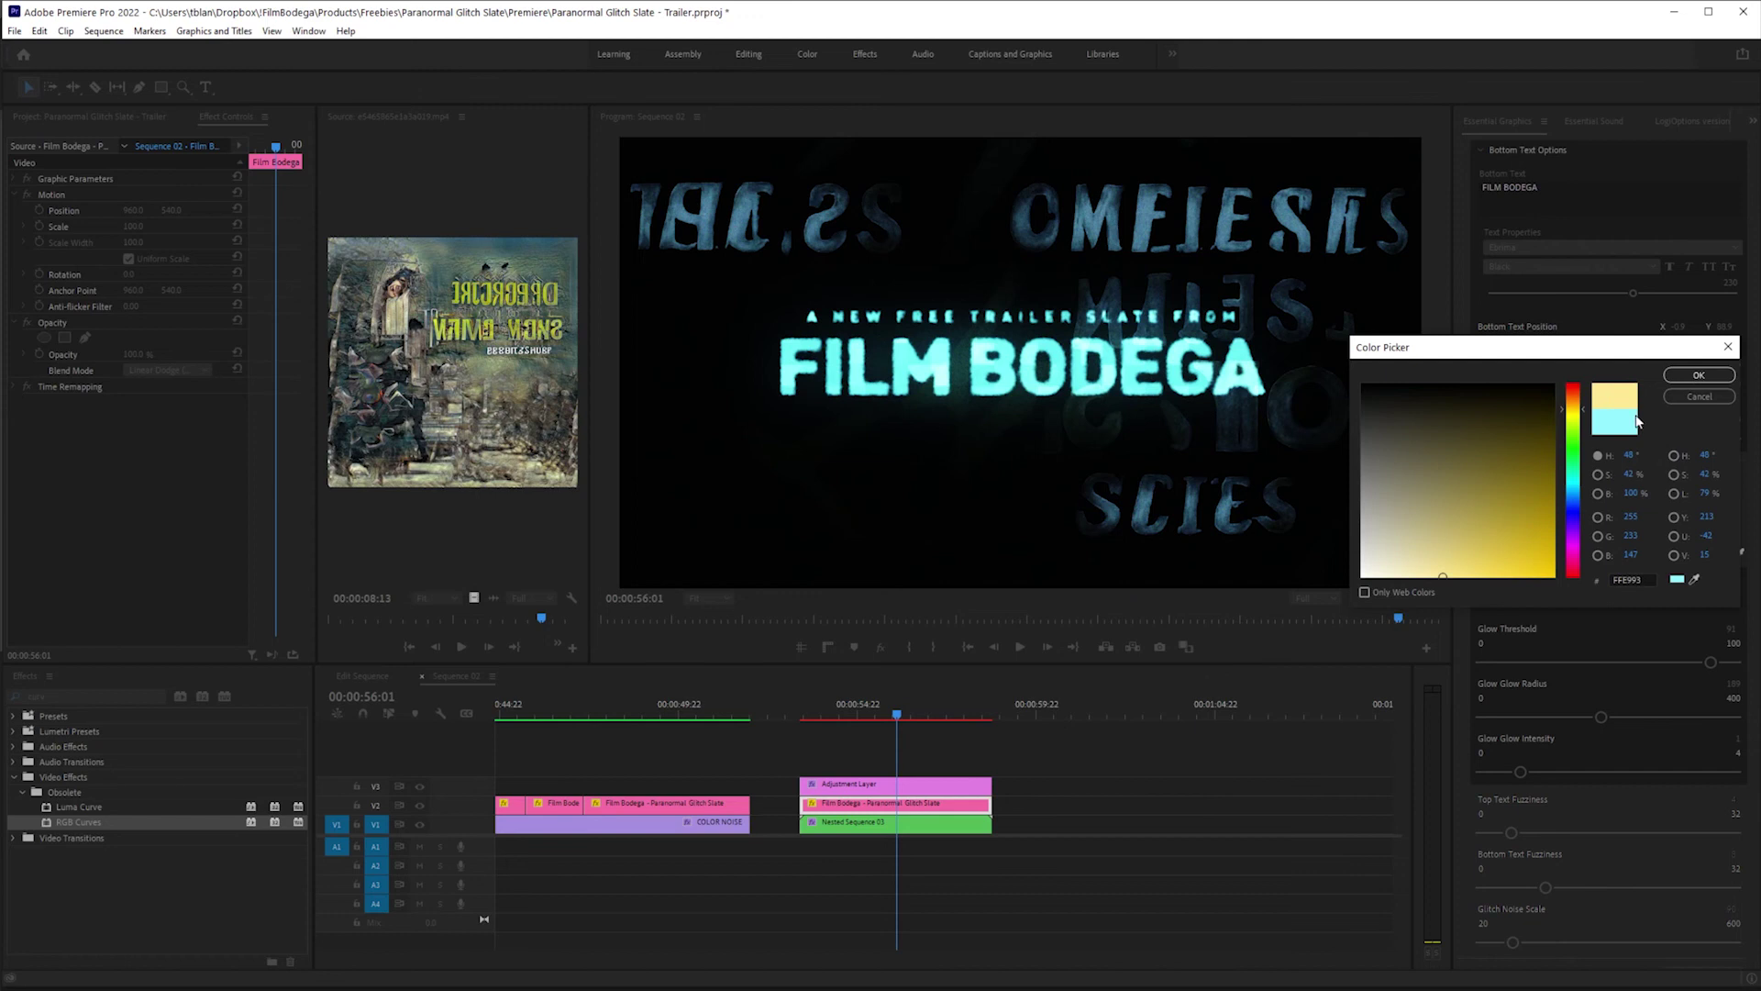
pyautogui.click(1693, 375)
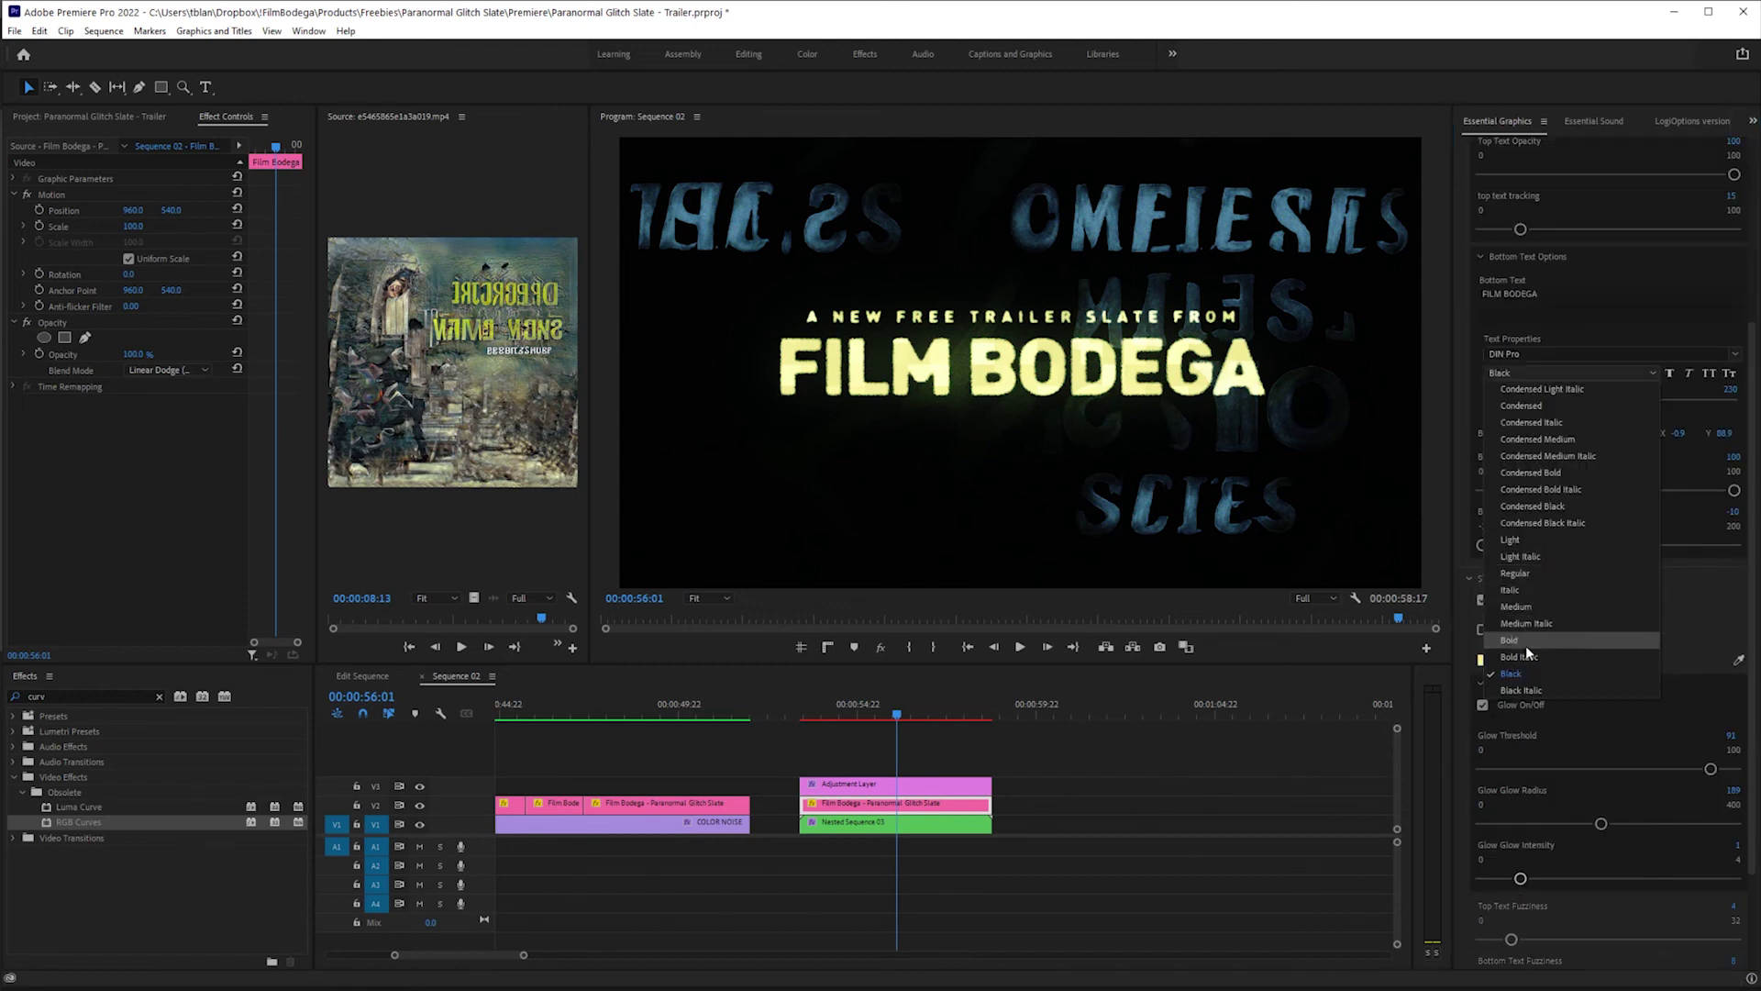
pyautogui.click(1530, 655)
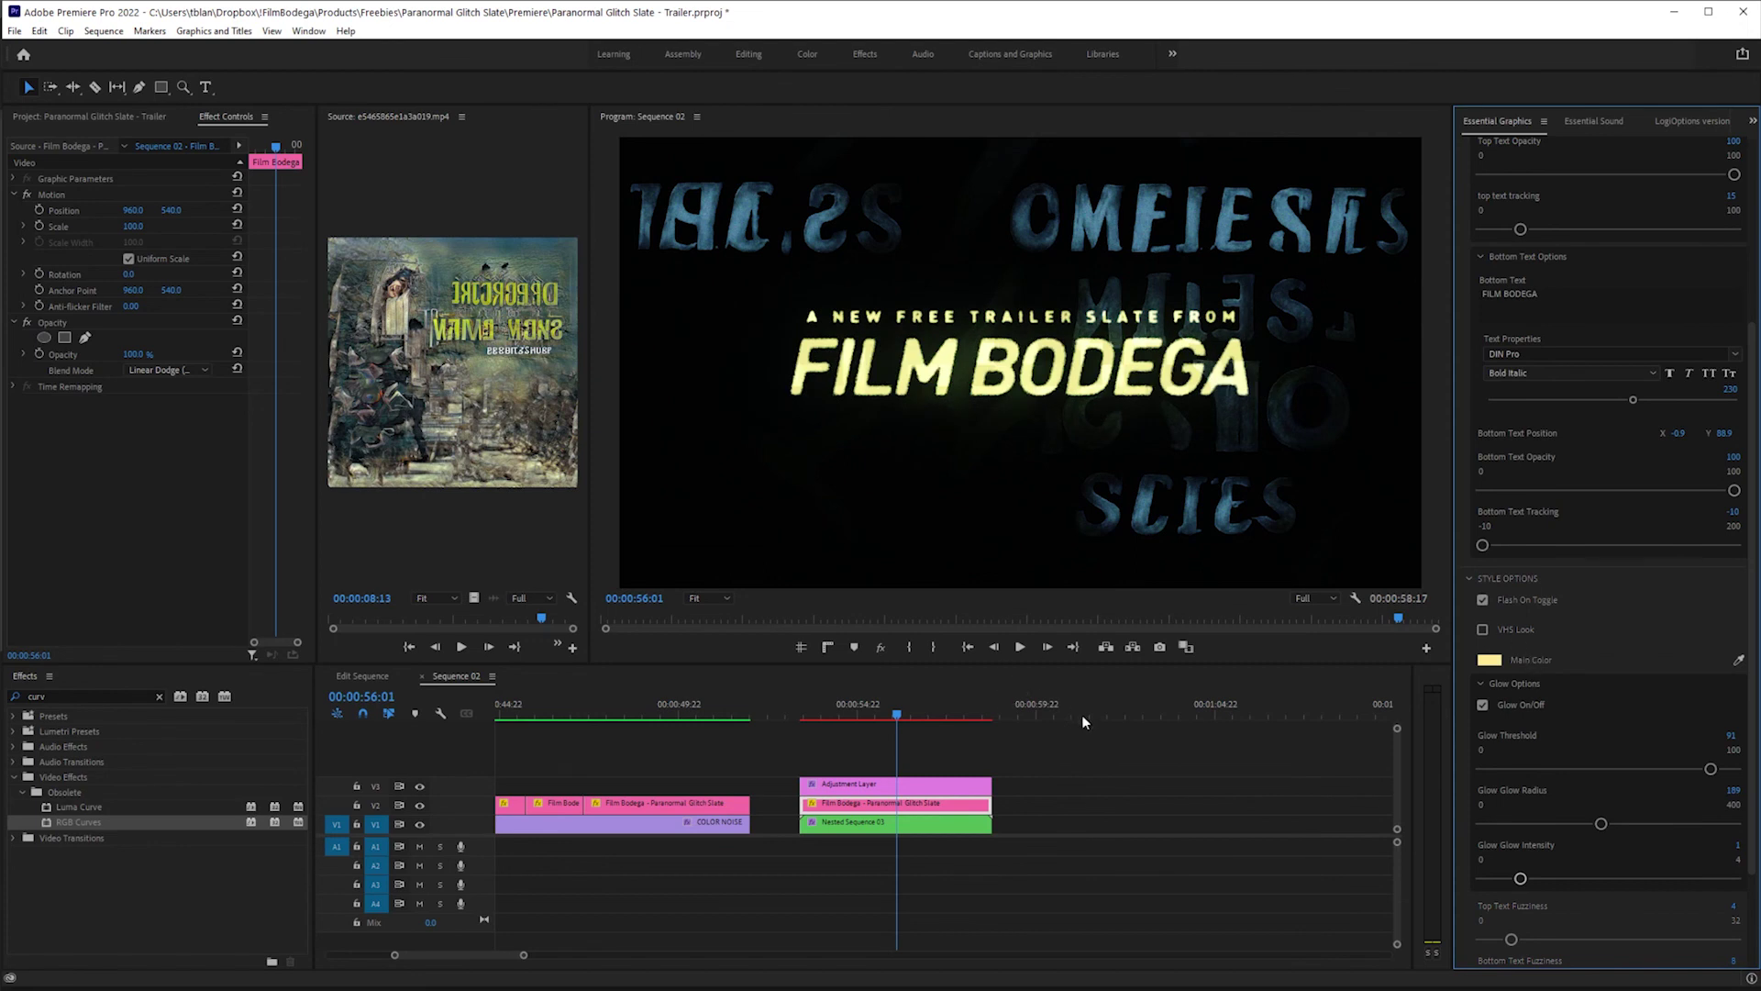
pyautogui.press('Return')
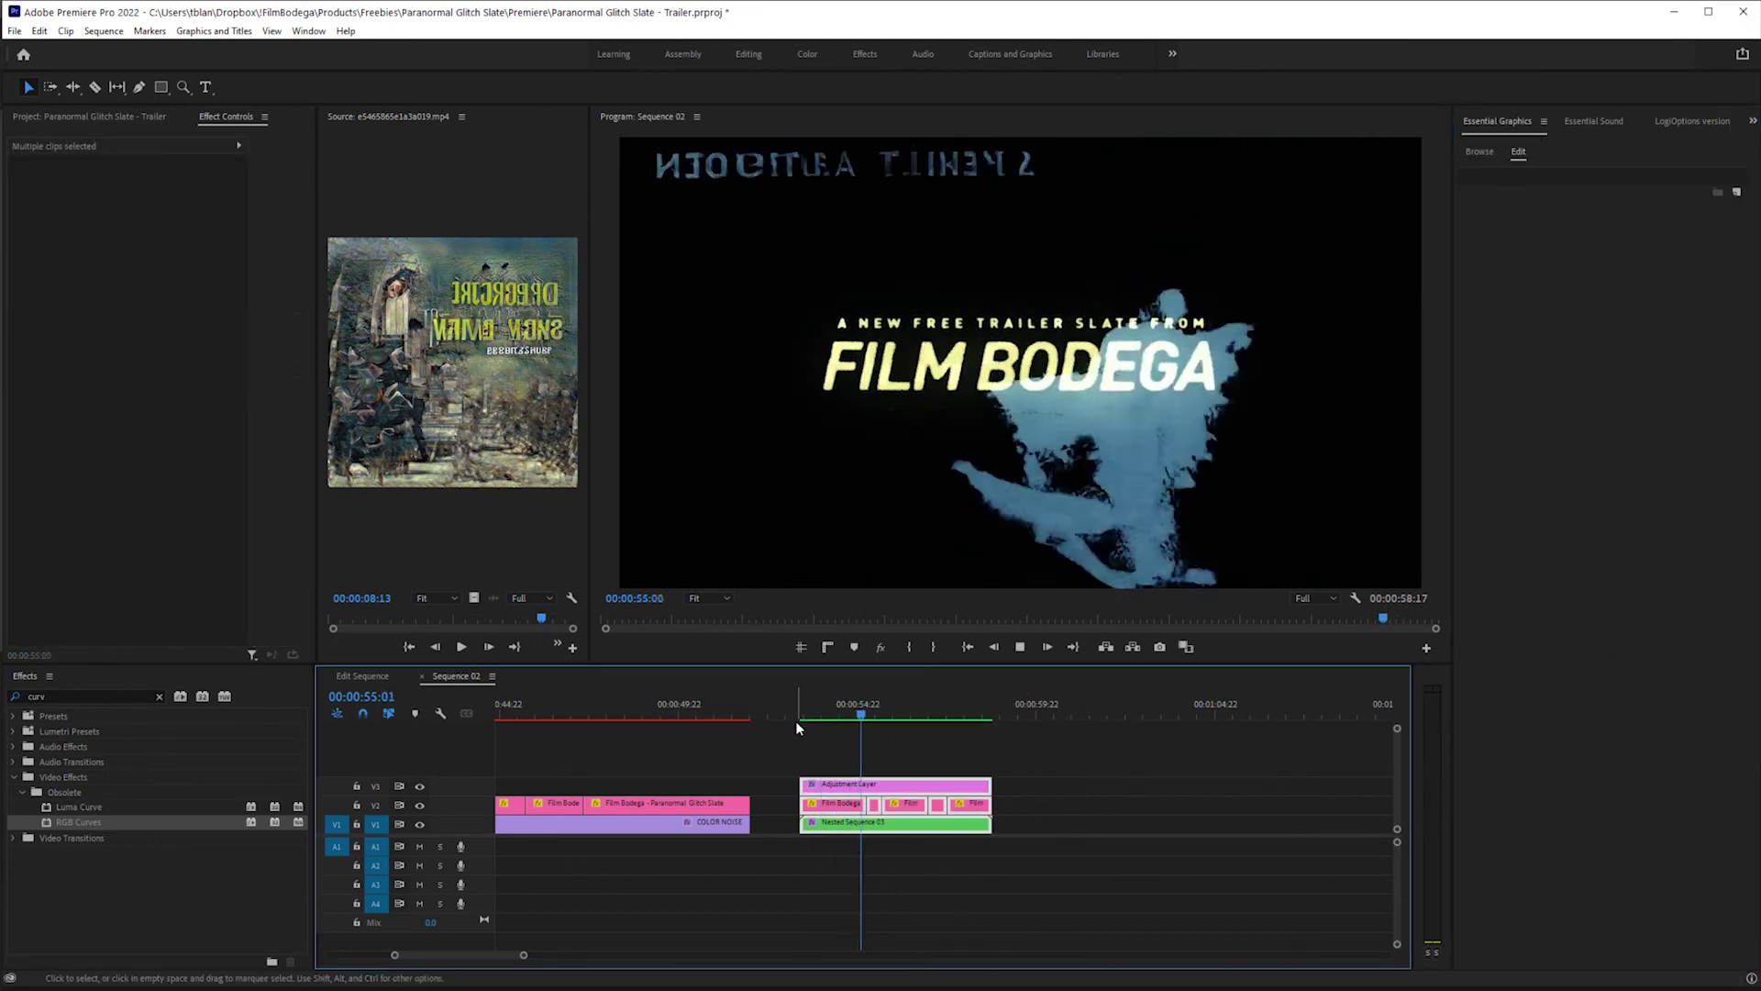